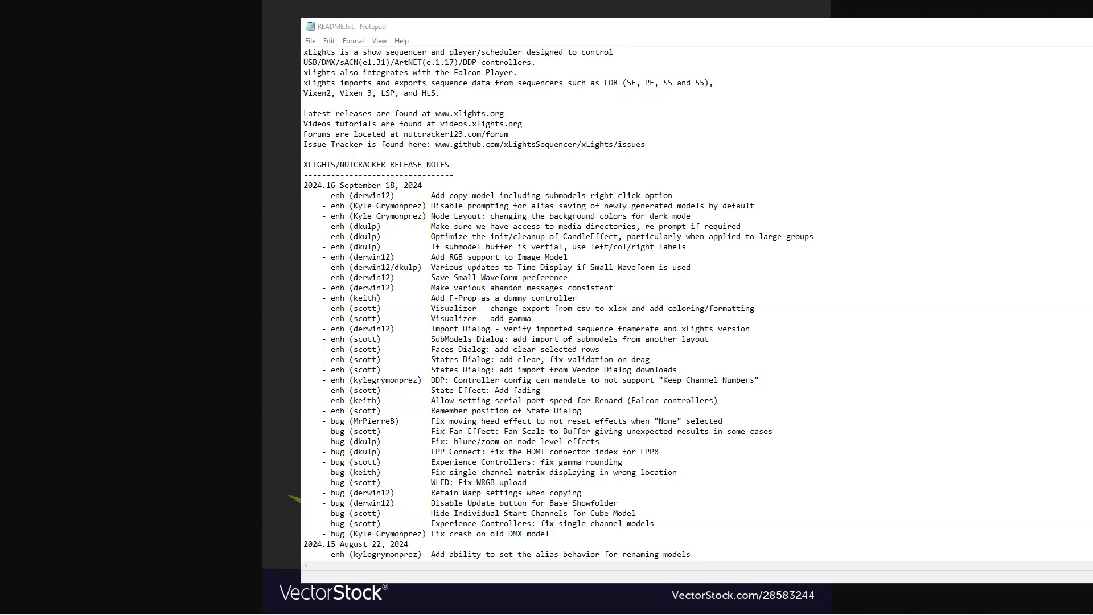
Leave the 2024.16 release notes in Notepad for the xLights Layout view of the house.
drag(484, 32, 1038, 41)
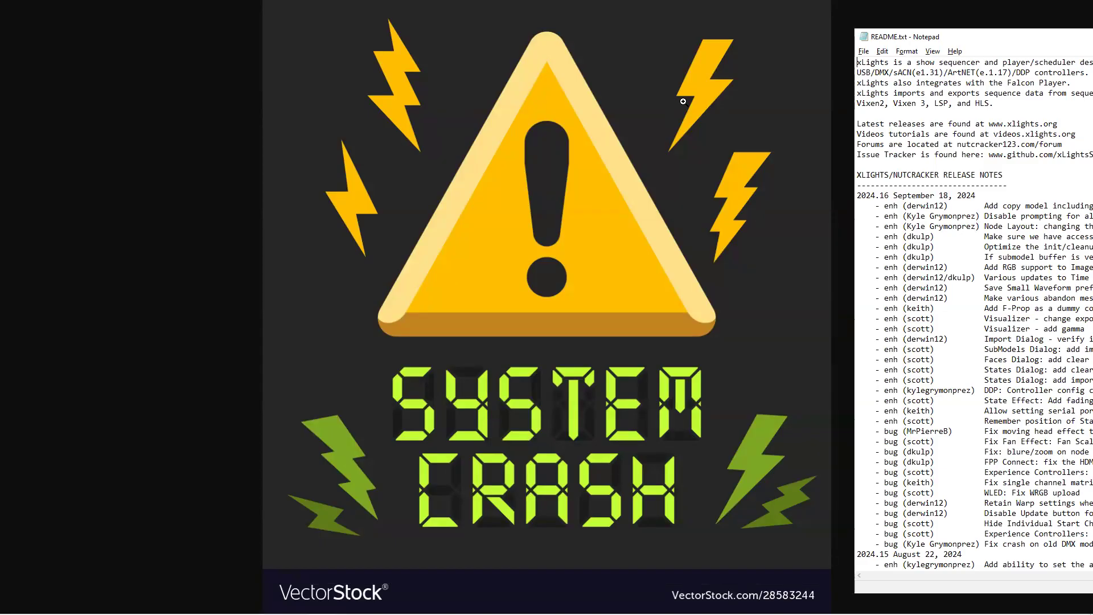
key(alt+Tab)
key(Tab)
key(Tab)
key(Tab)
key(Tab)
key(Tab)
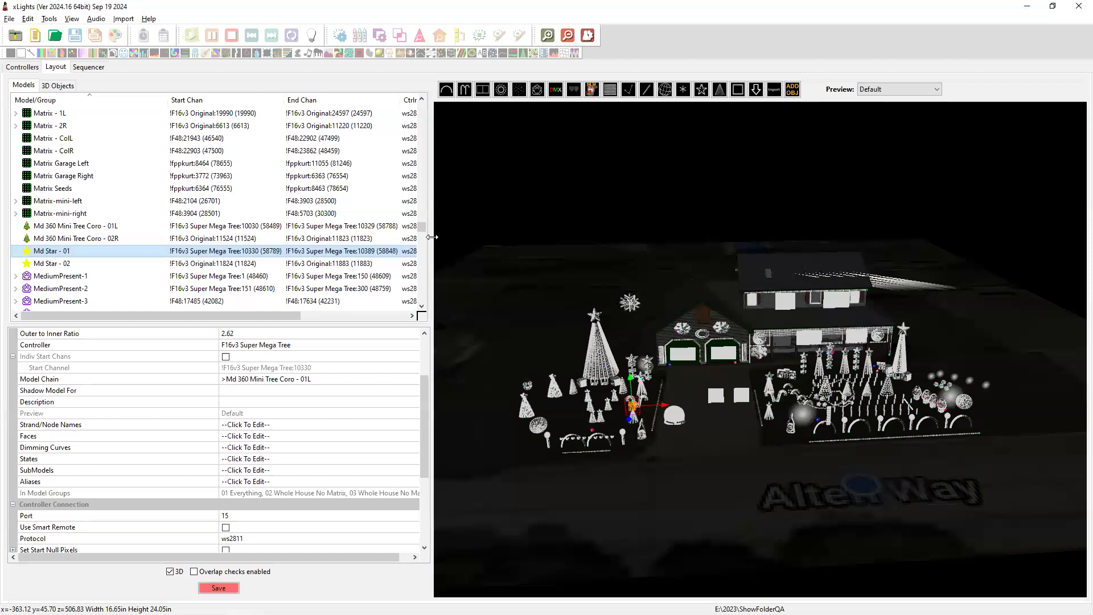
Open the ws2811 Protocol setting of Md Star - 01's controller connection.
mouse_move(280, 251)
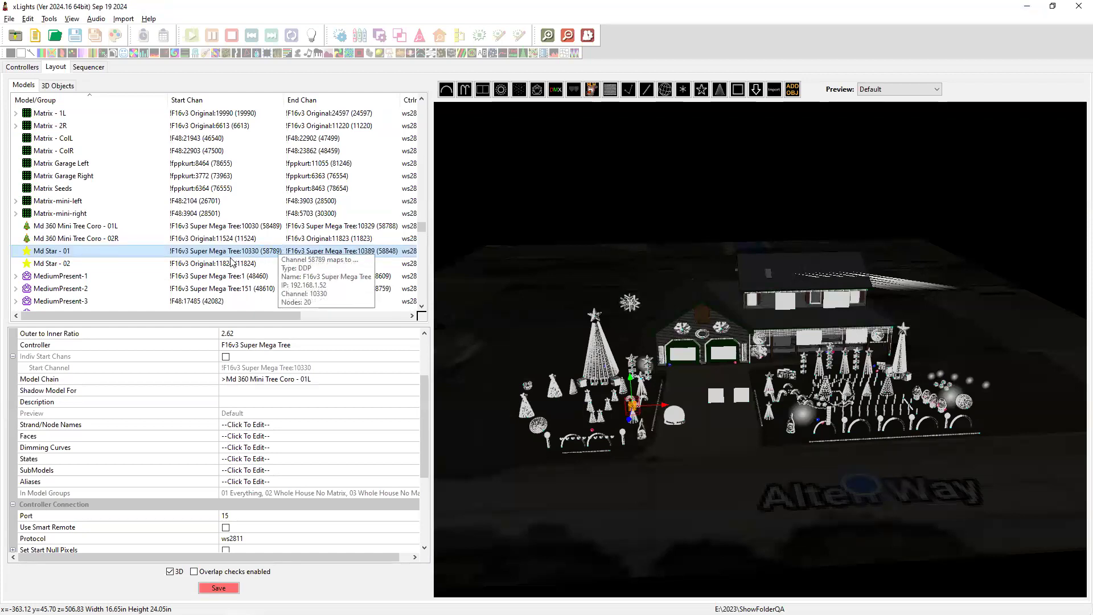
click(253, 540)
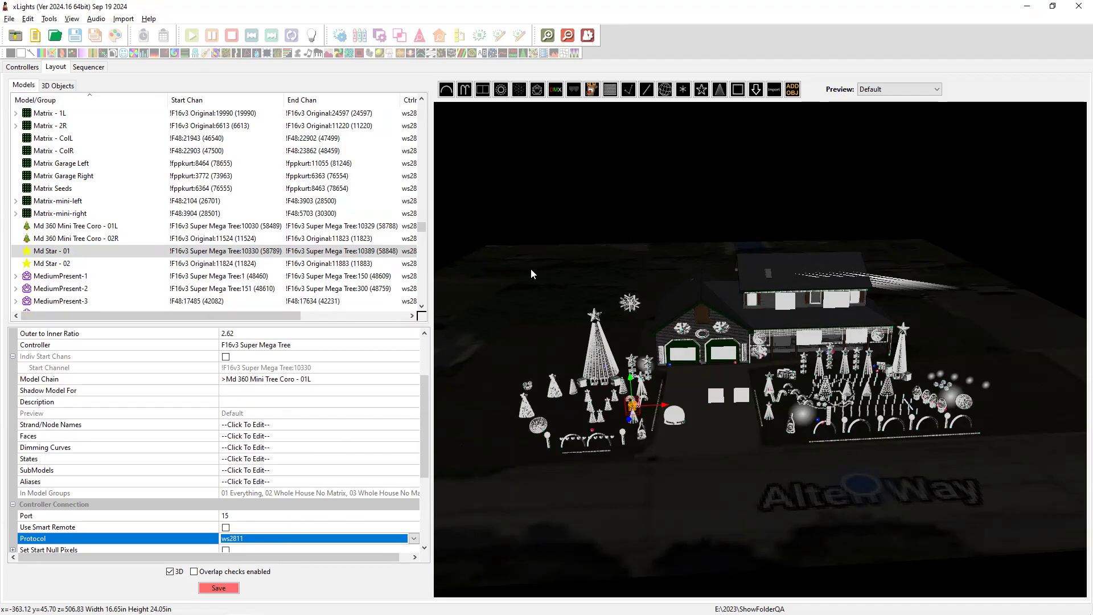
Clear the selection and draw a new Matrix model in the 3D preview.
click(447, 92)
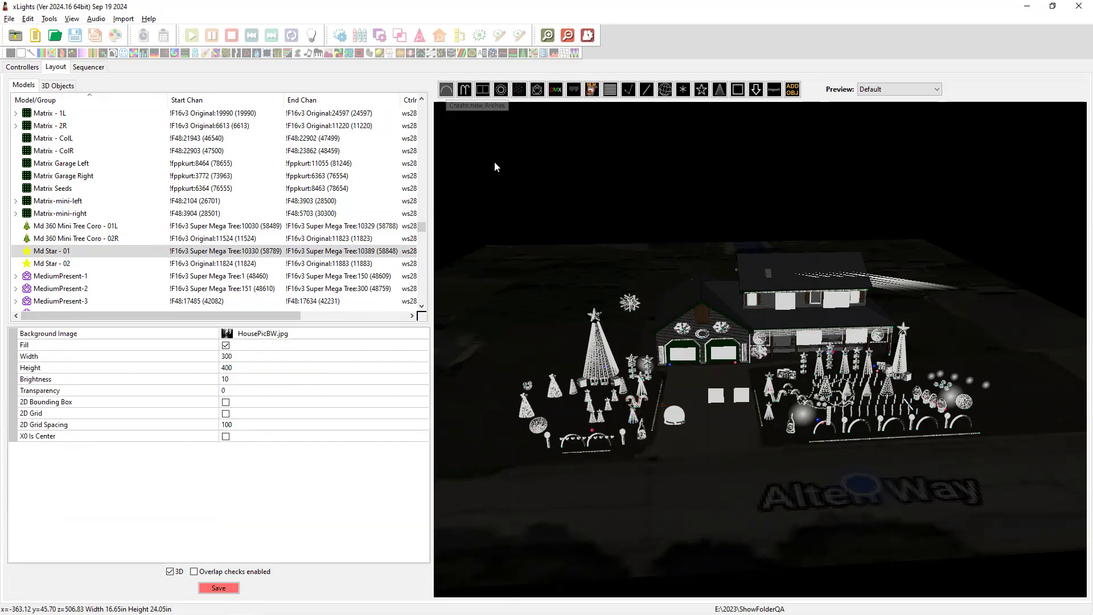
click(611, 93)
click(512, 152)
drag(590, 211, 591, 211)
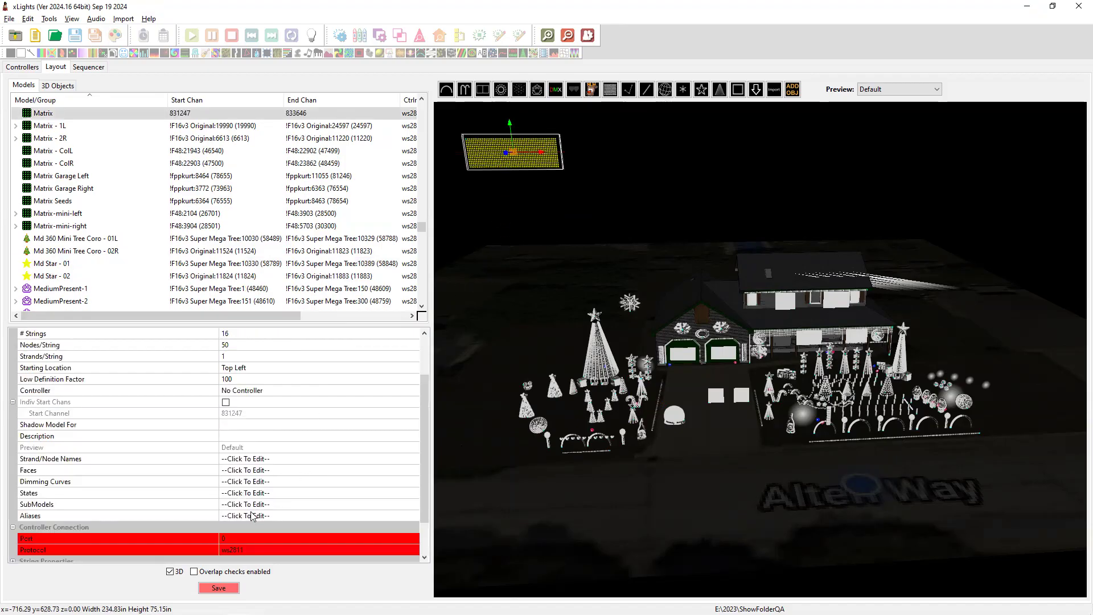
Set the new Matrix's controller protocol to ws2811.
click(233, 554)
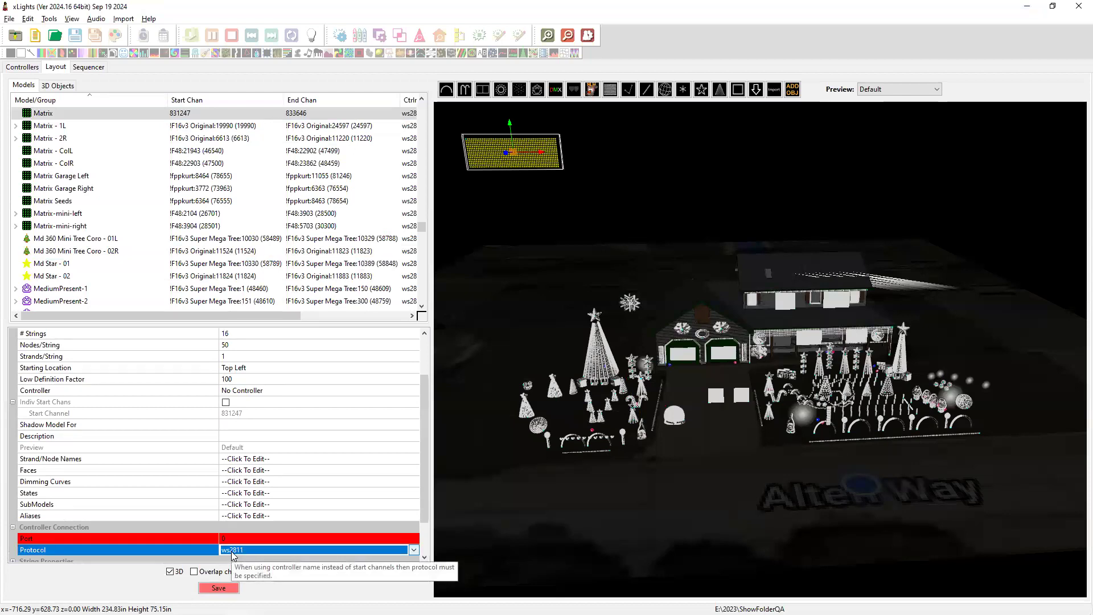
click(232, 553)
click(232, 552)
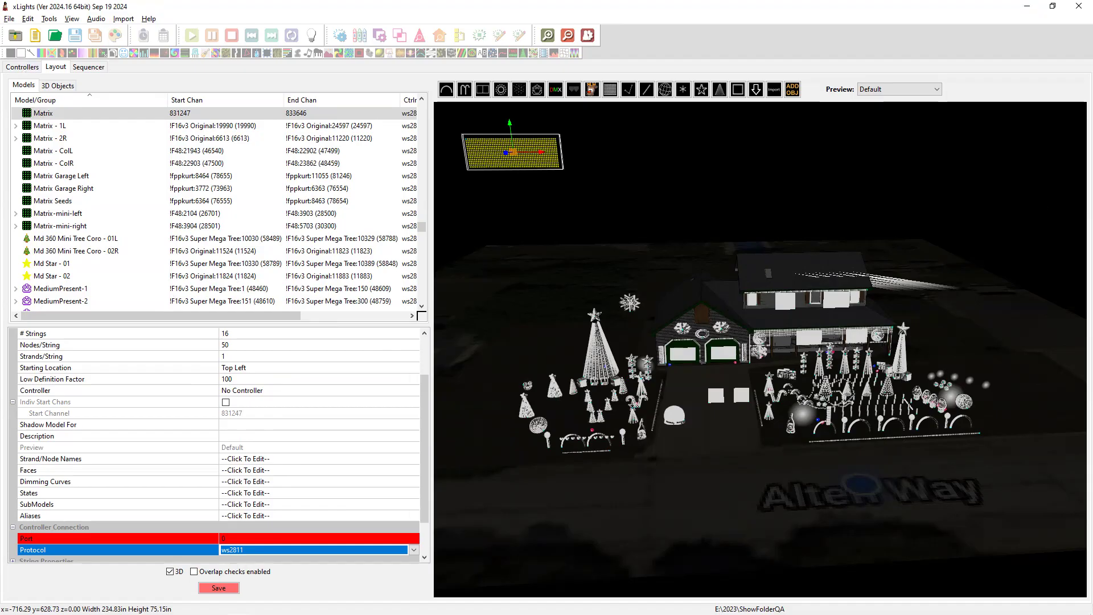
Bring the release notes forward and move them over the xLights layout window.
key(alt+Tab)
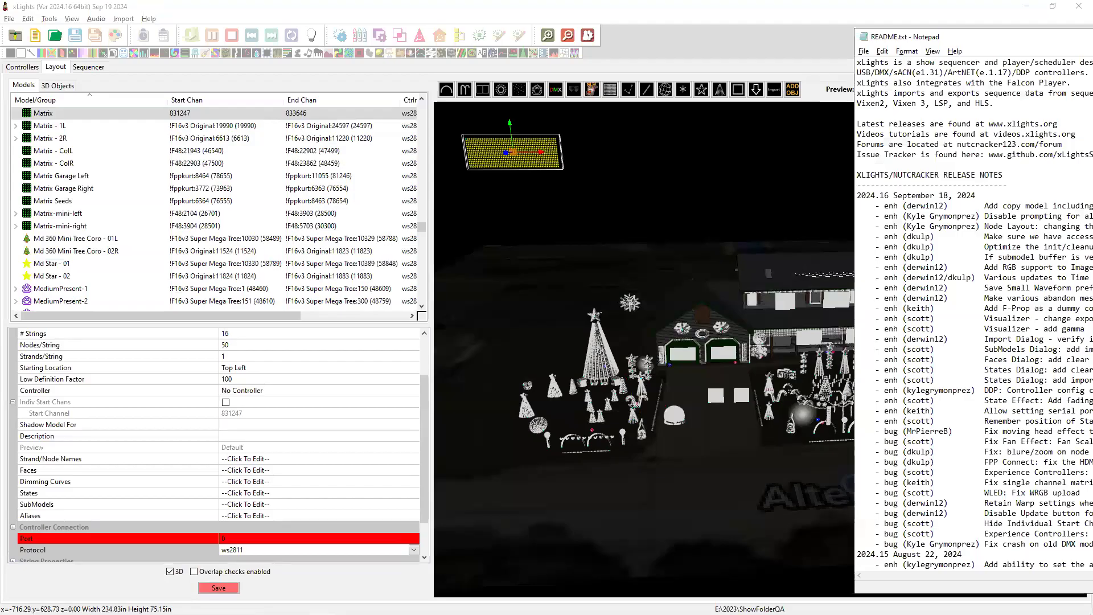
drag(1025, 36, 790, 30)
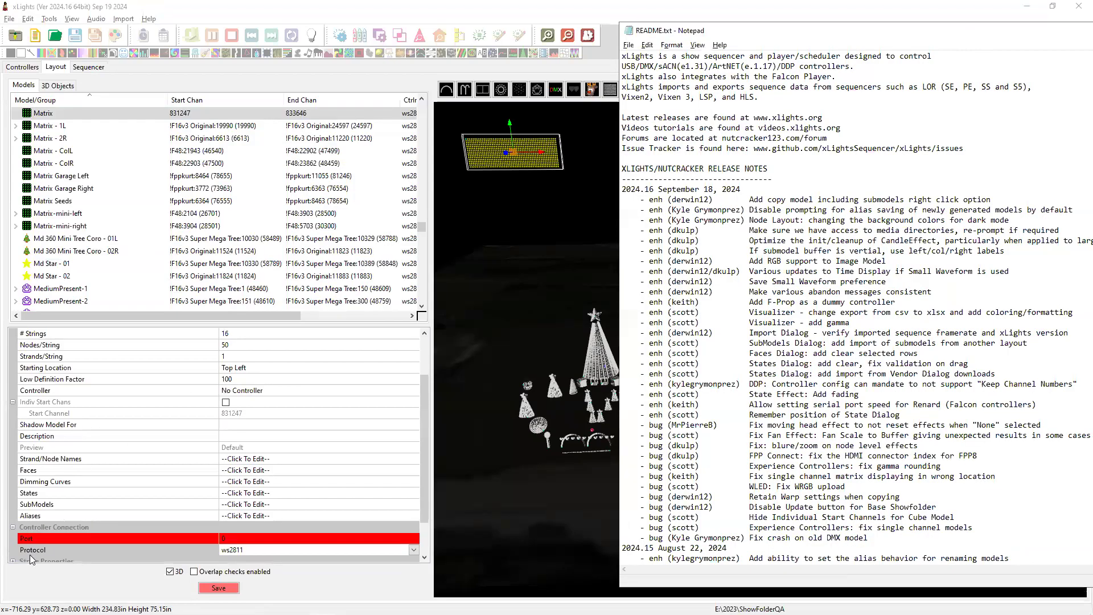
mouse_move(29, 613)
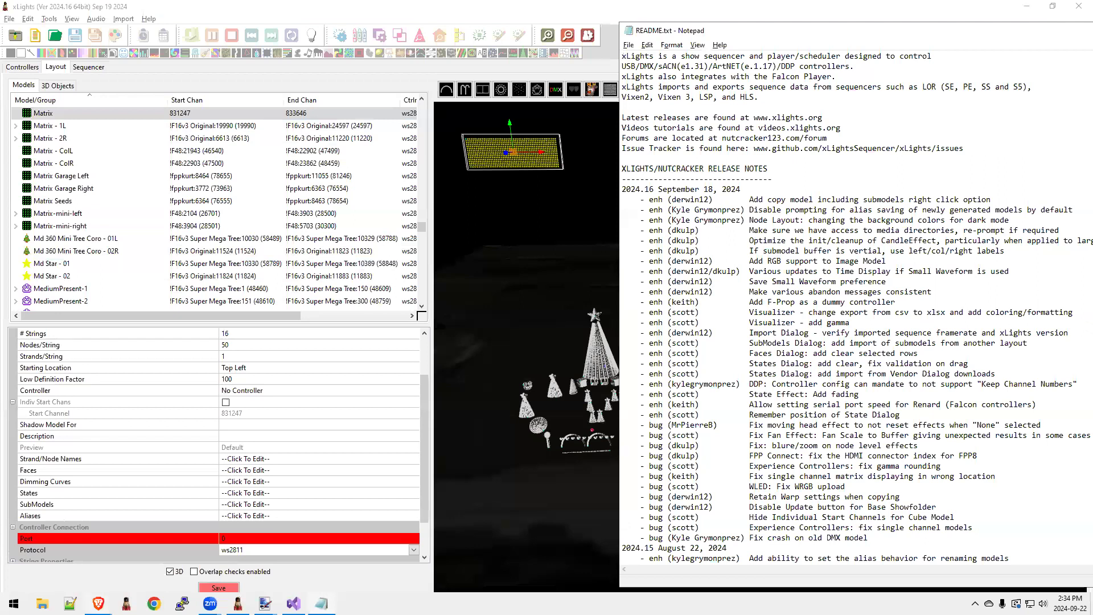
mouse_move(99, 604)
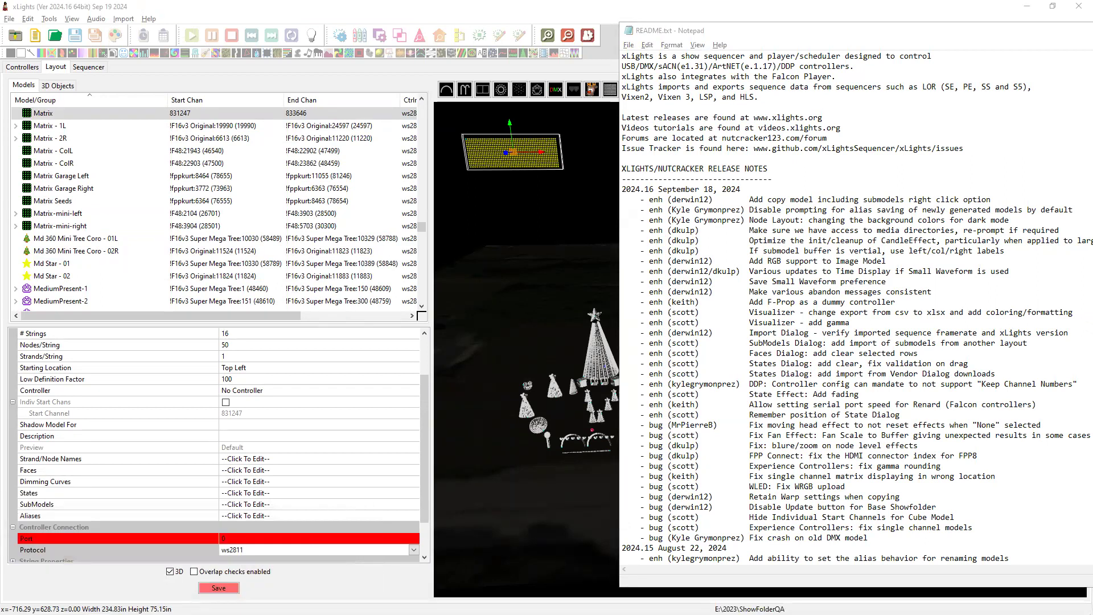
Load xlights.org, maximize the browser, open the Downloads page, then minimize the browser.
text(xlights.org)
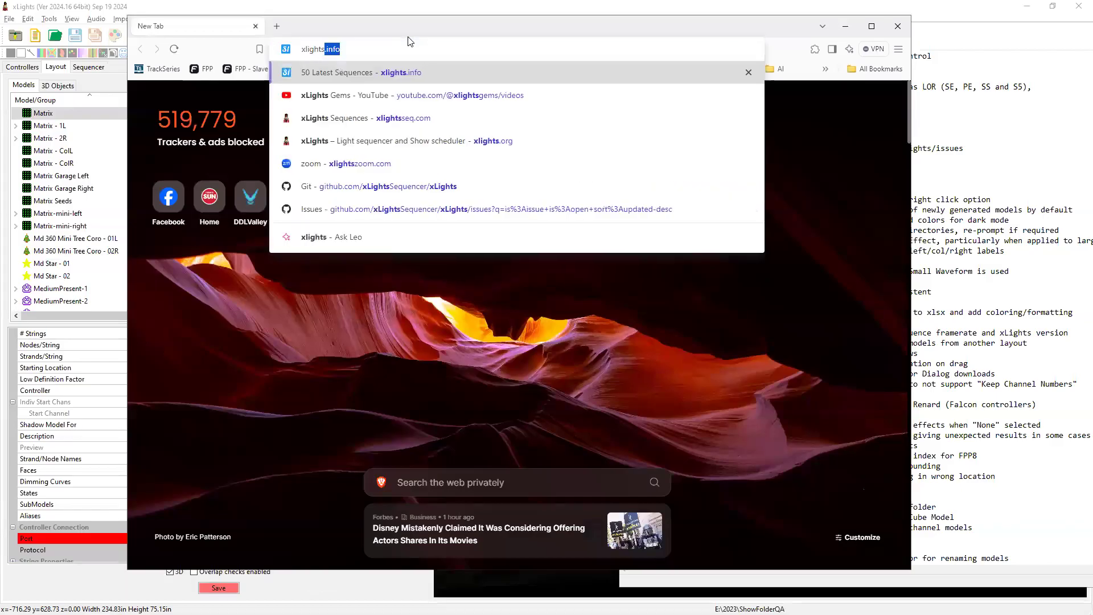
key(Return)
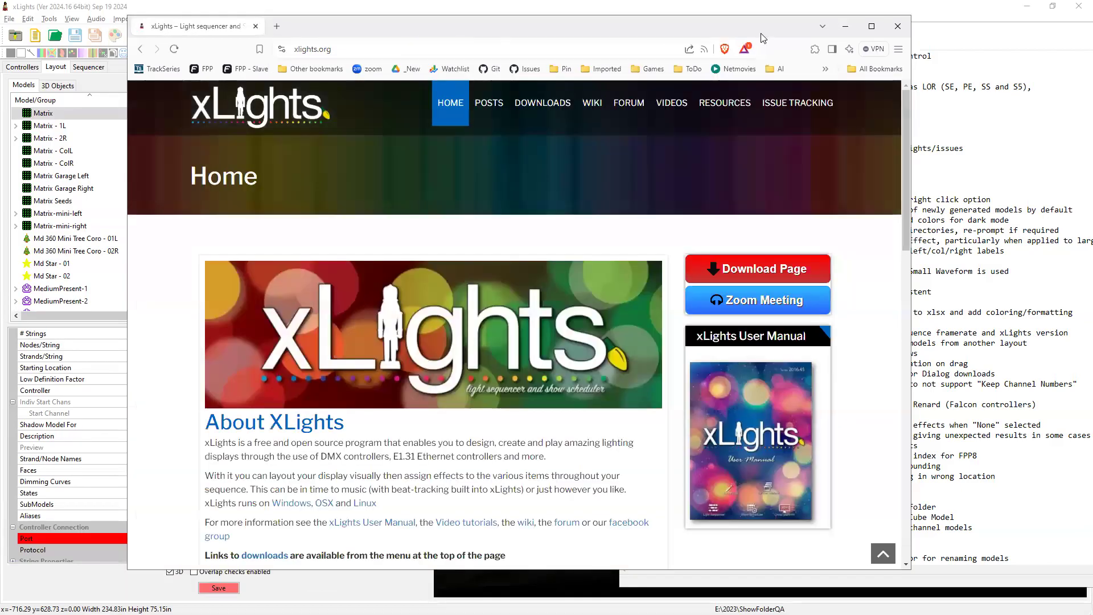
click(872, 27)
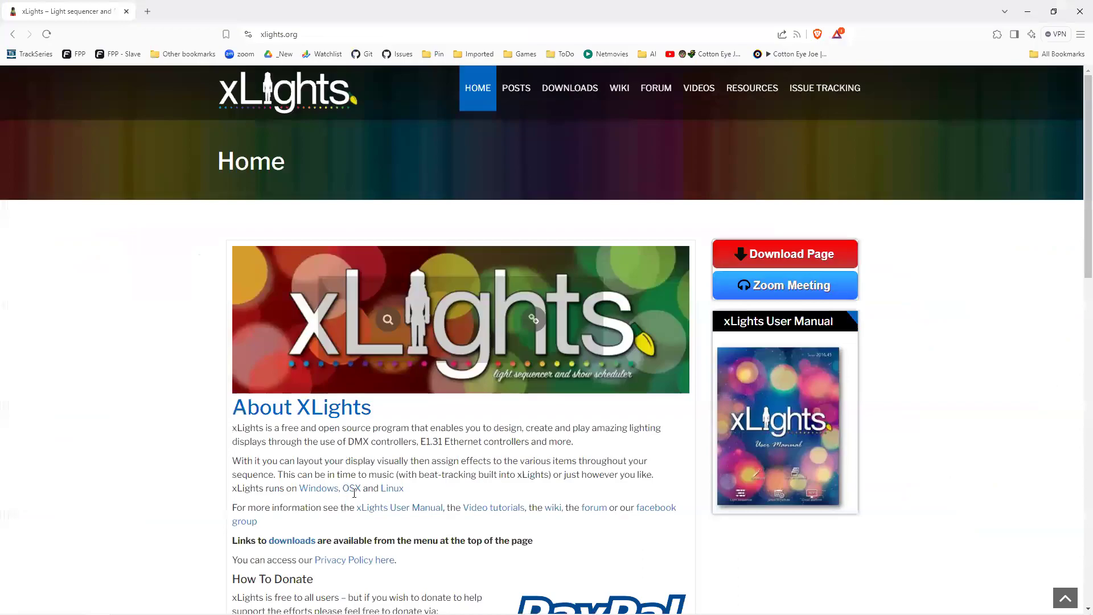
scroll(353, 490, down, 2)
scroll(403, 426, down, 2)
scroll(322, 398, up, 1)
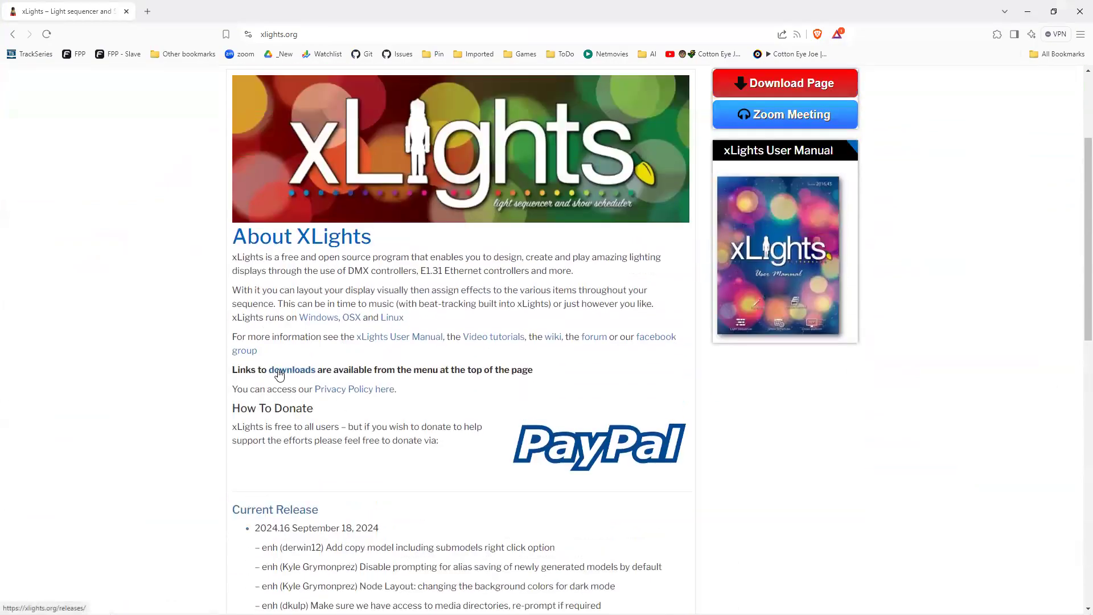
click(279, 374)
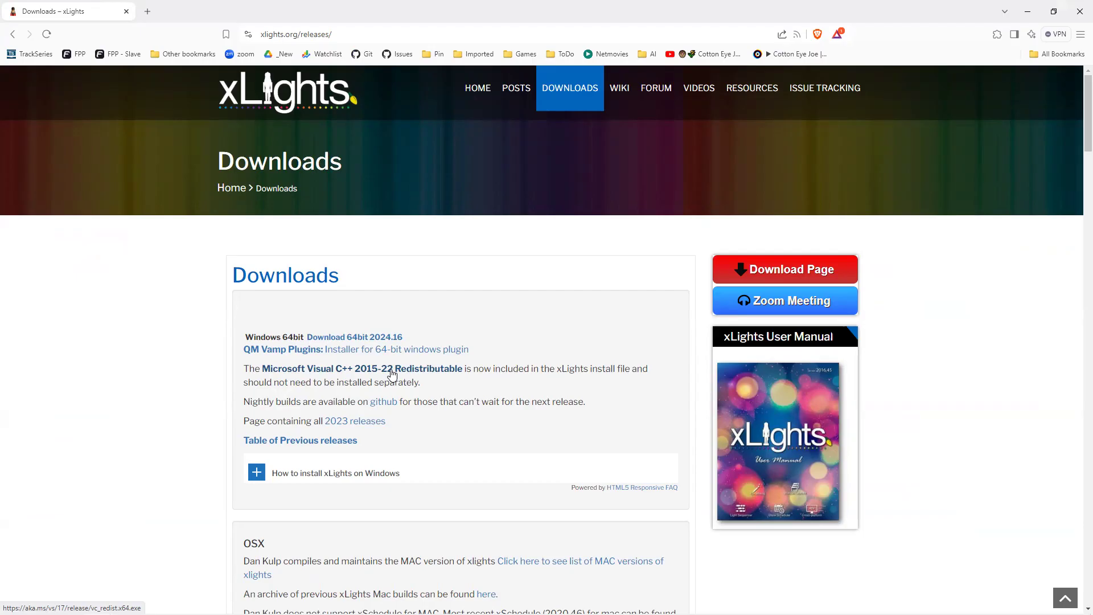
click(1029, 14)
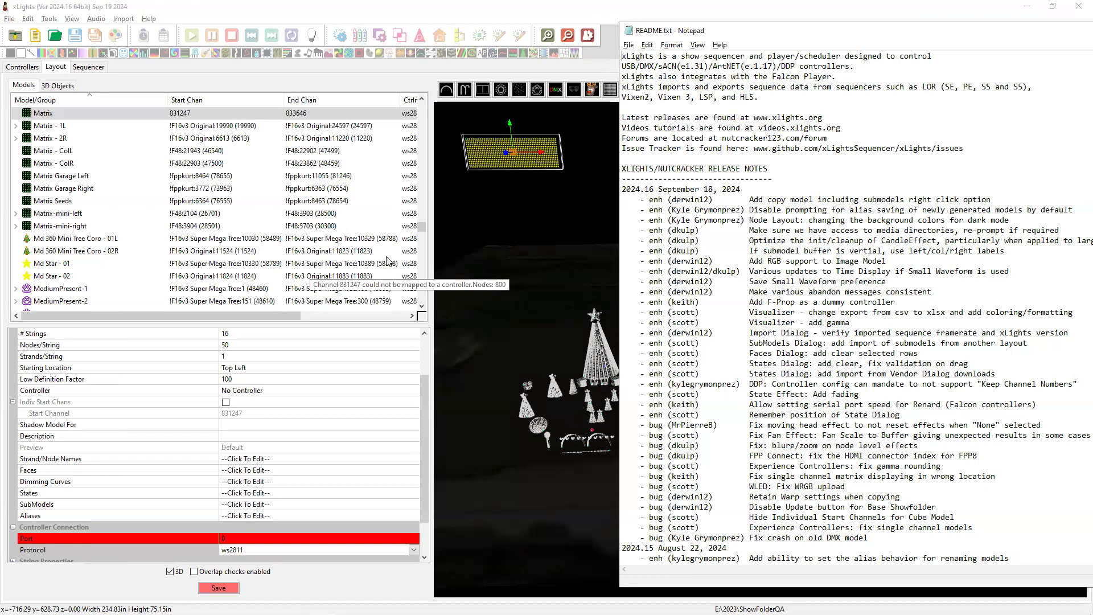
Delete the new Matrix model from the layout, then return to the release notes.
click(510, 193)
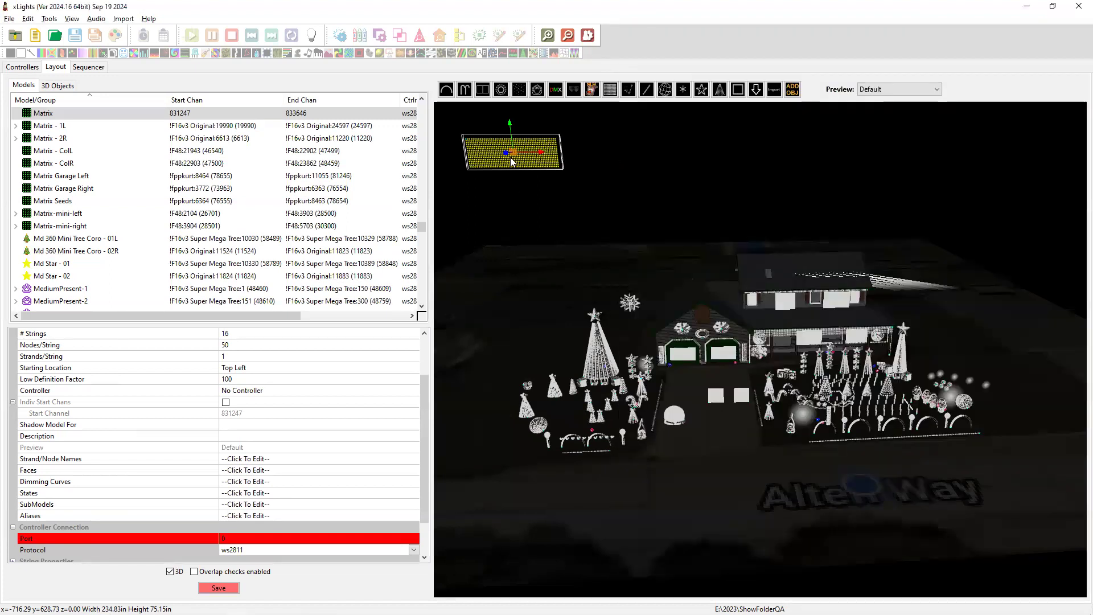
key(Delete)
key(Escape)
key(alt+Tab)
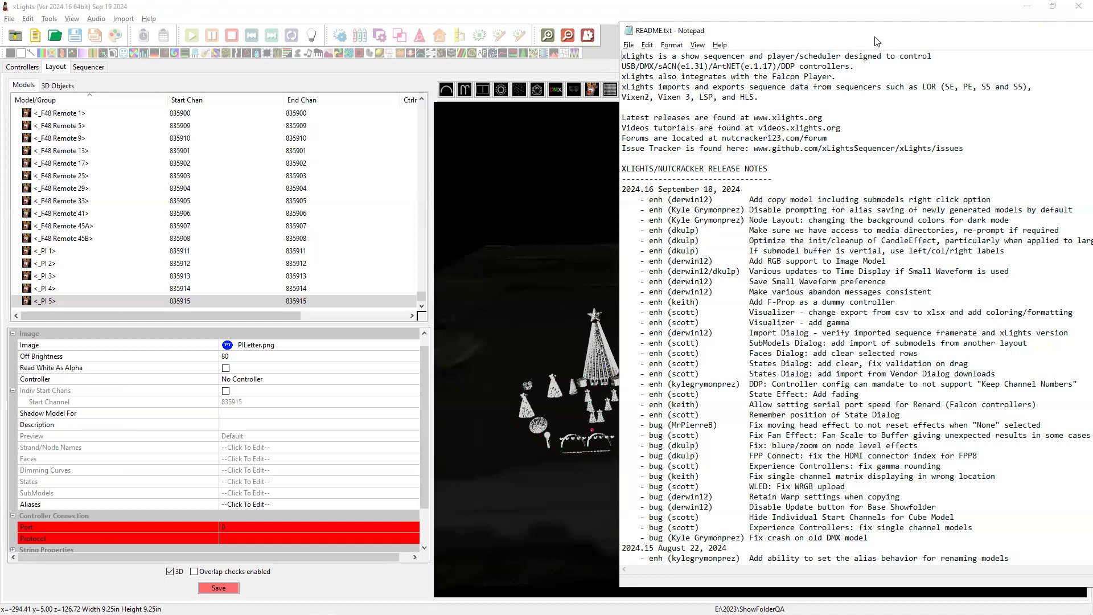
drag(876, 41, 754, 32)
drag(763, 530, 528, 242)
click(804, 384)
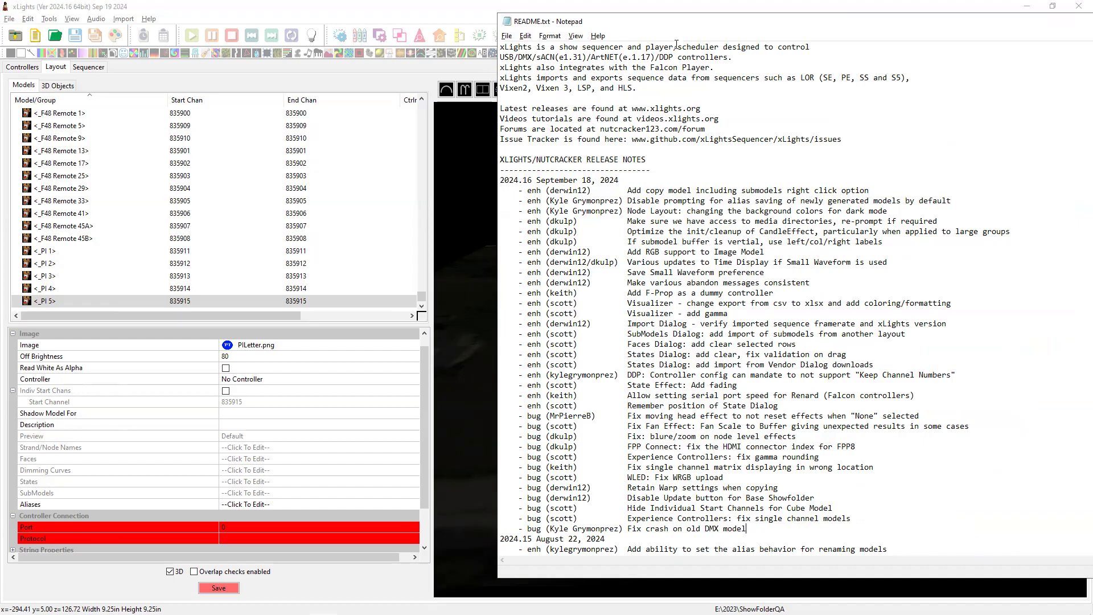
drag(688, 25, 978, 43)
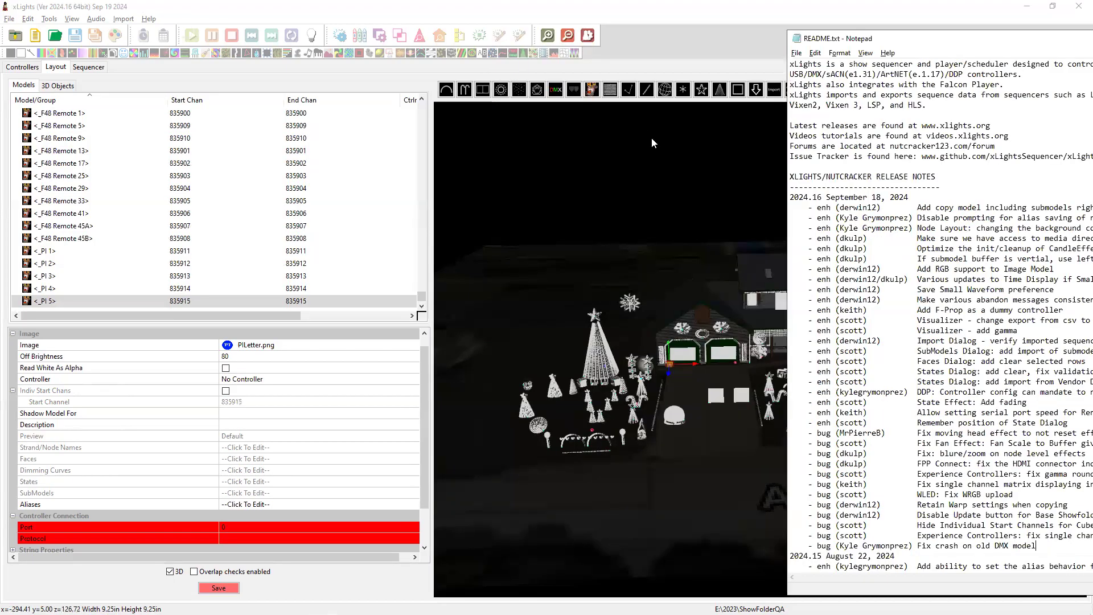
click(753, 38)
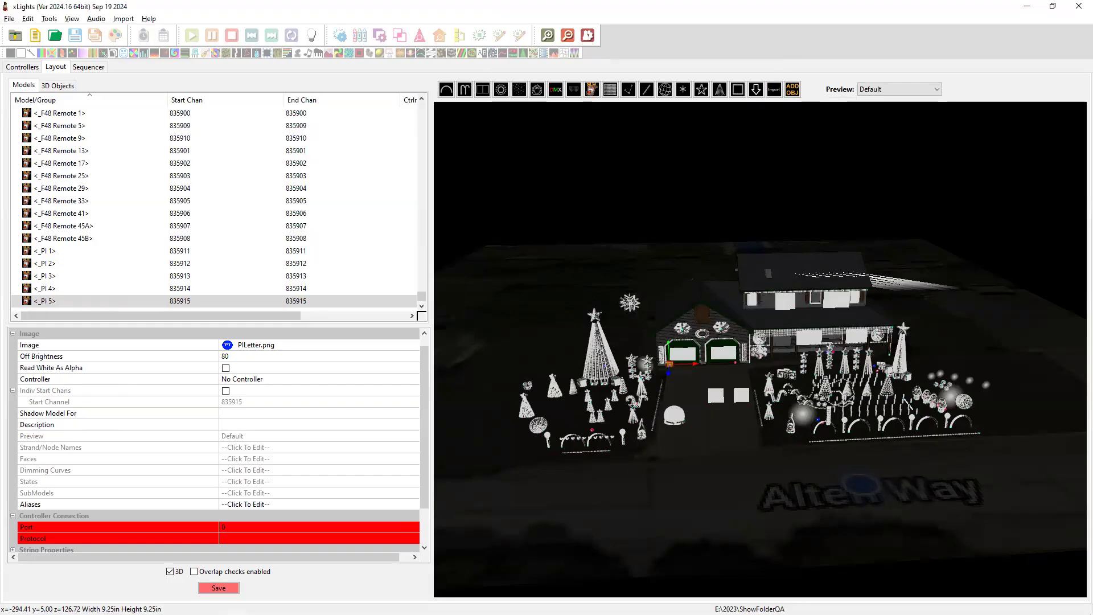
key(alt+Tab)
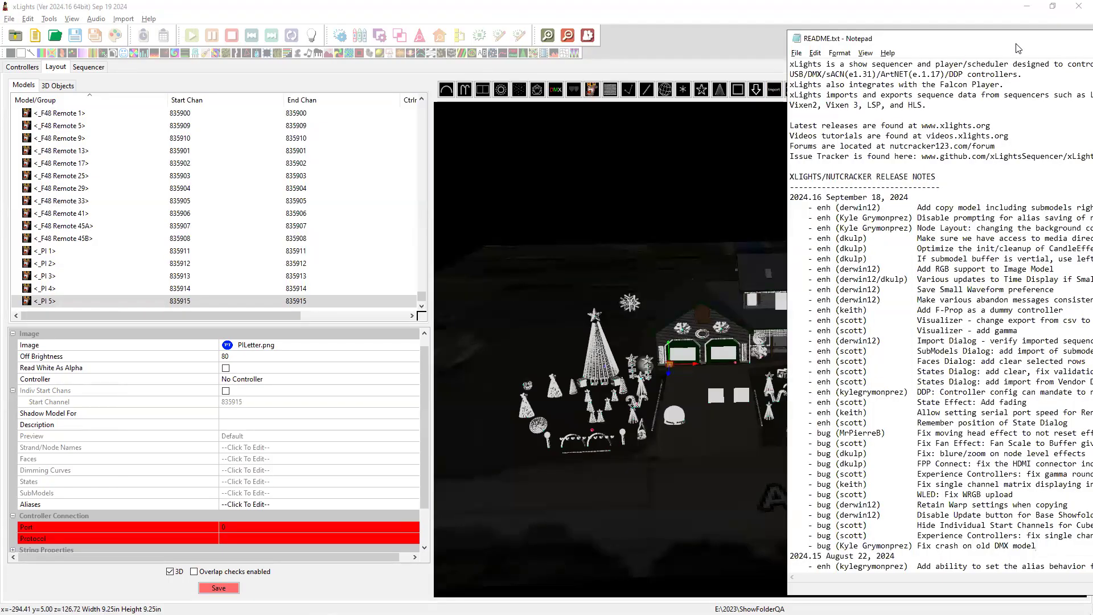
drag(1019, 48, 660, 37)
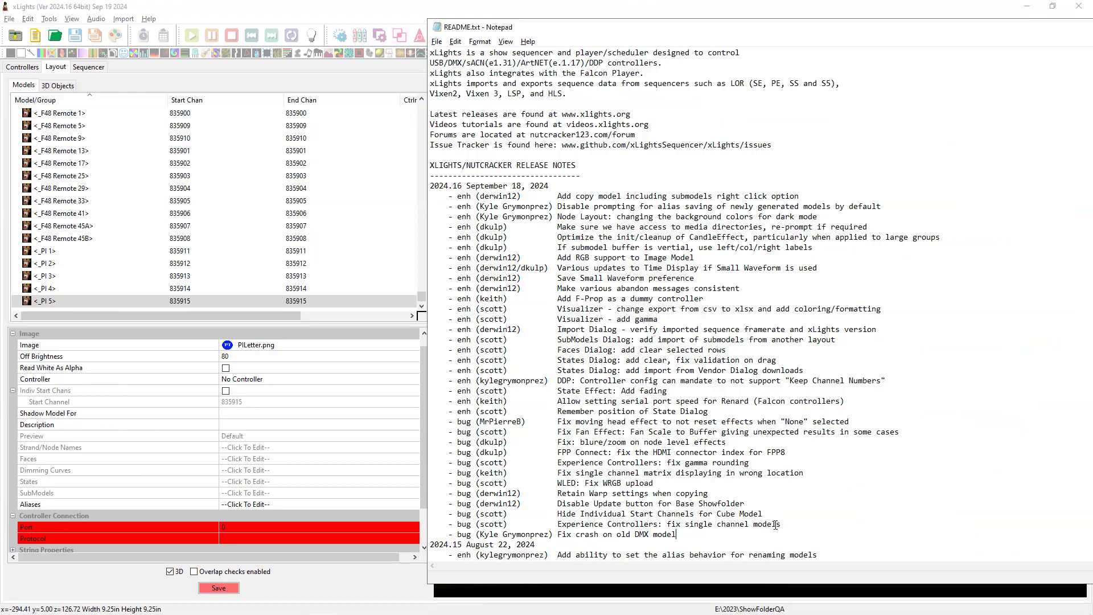
Highlight the single channel models and Cube Model start channels fix lines in the notes.
drag(782, 525, 500, 522)
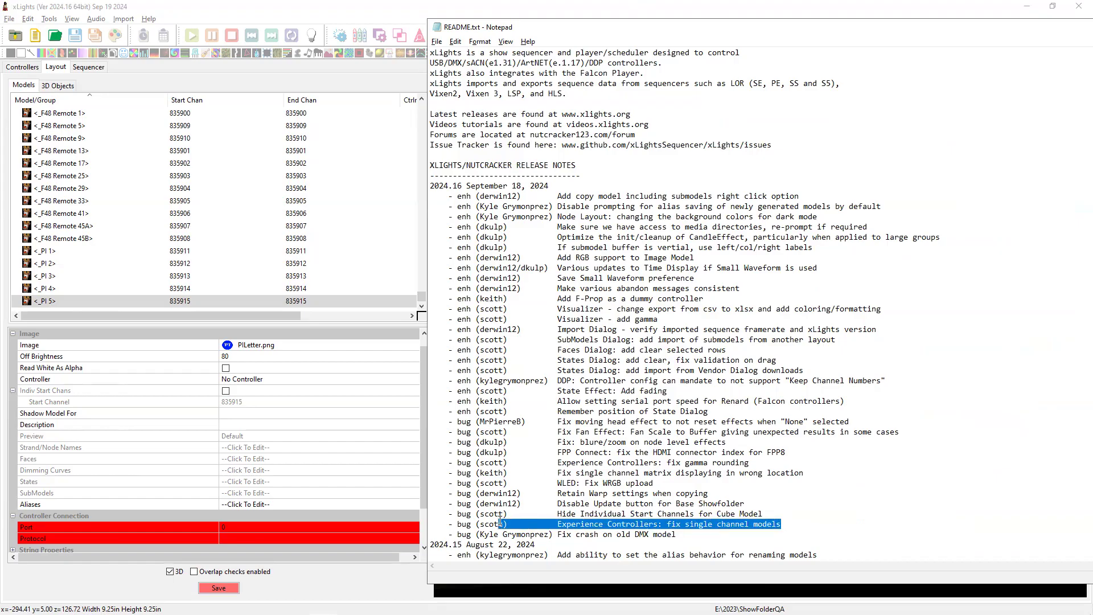
click(643, 514)
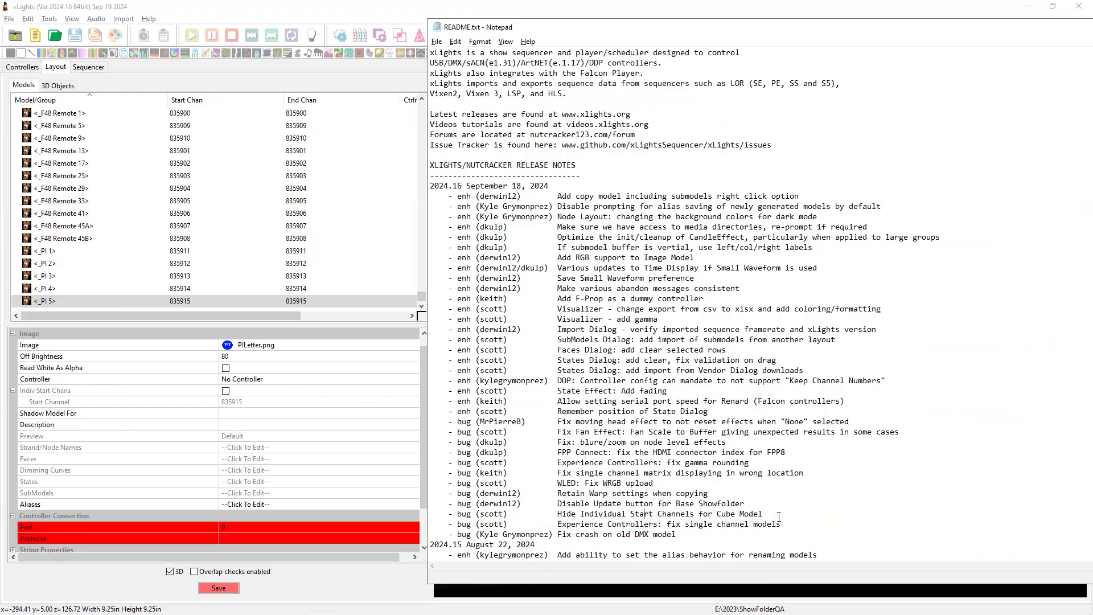
drag(776, 516, 462, 514)
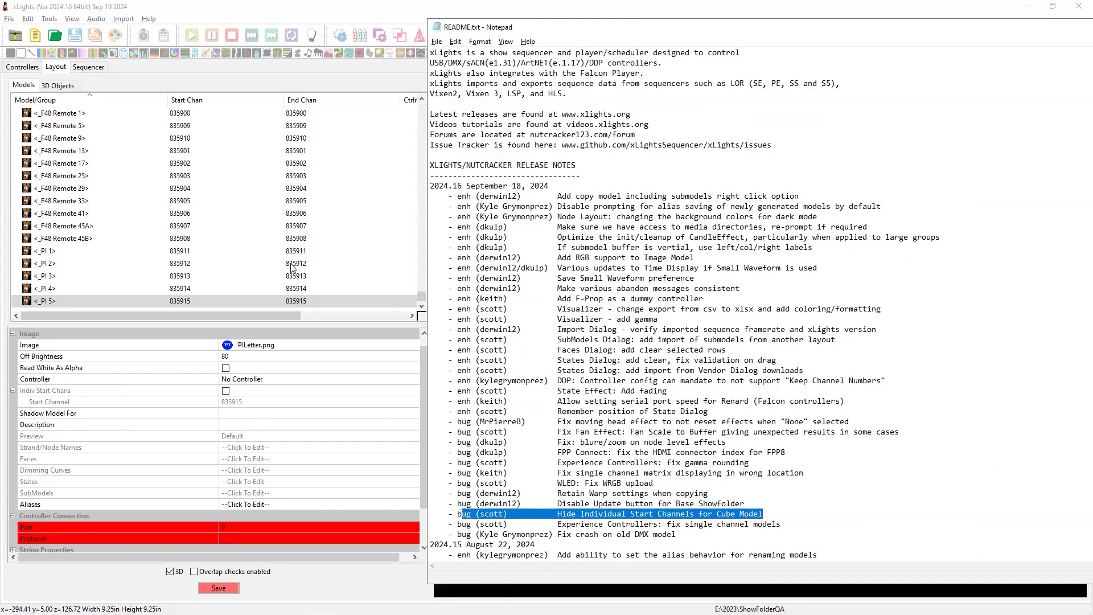
Scroll the model list and select PixStake-R1 to show its properties.
scroll(174, 210, up, 5)
scroll(174, 210, up, 6)
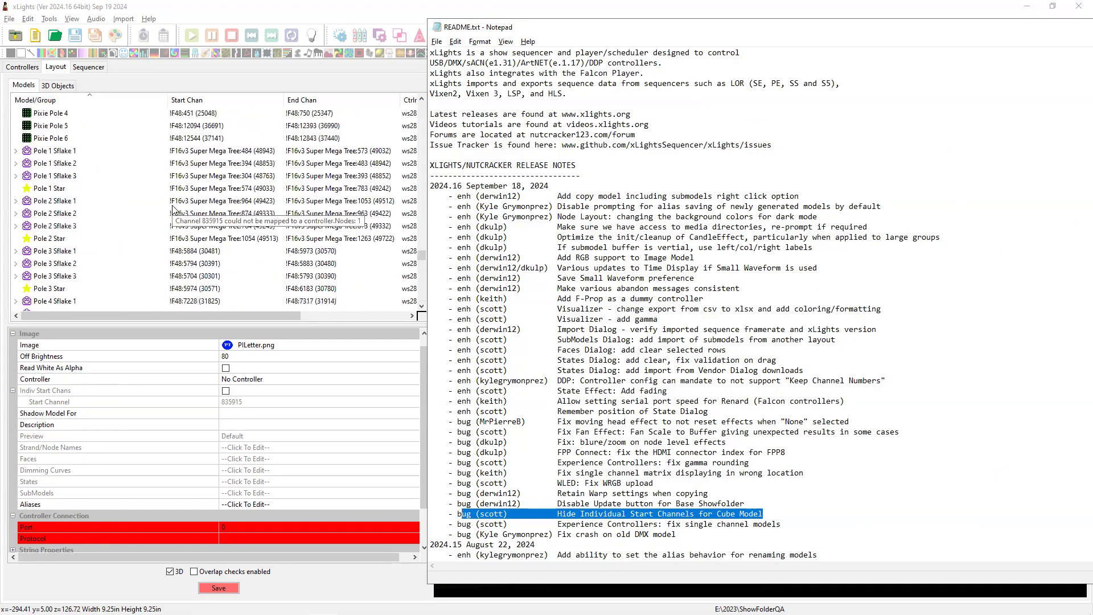
scroll(174, 210, up, 7)
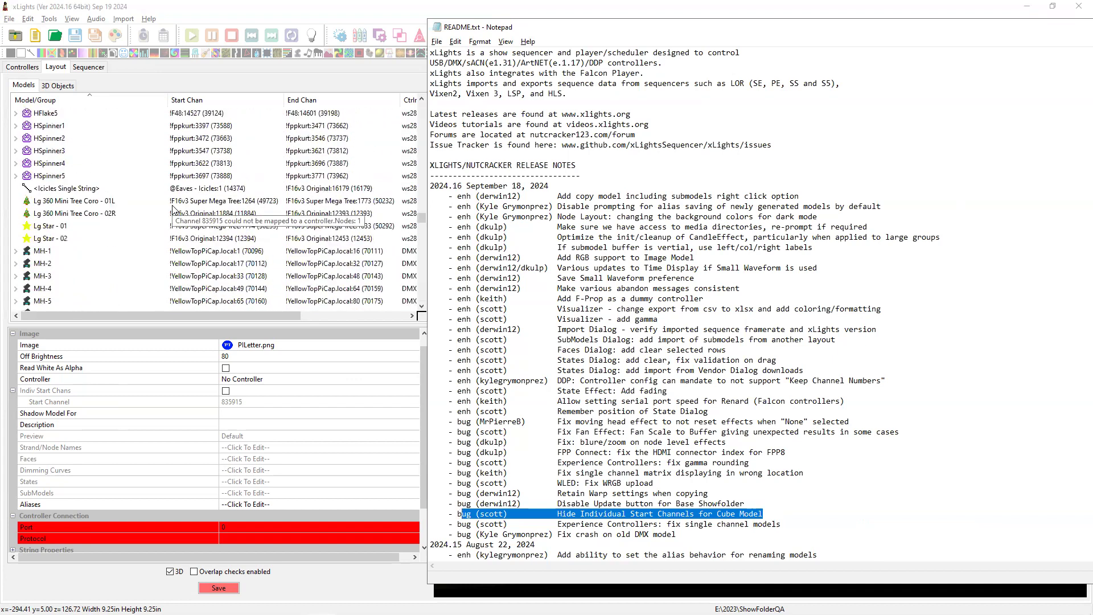
scroll(174, 209, up, 7)
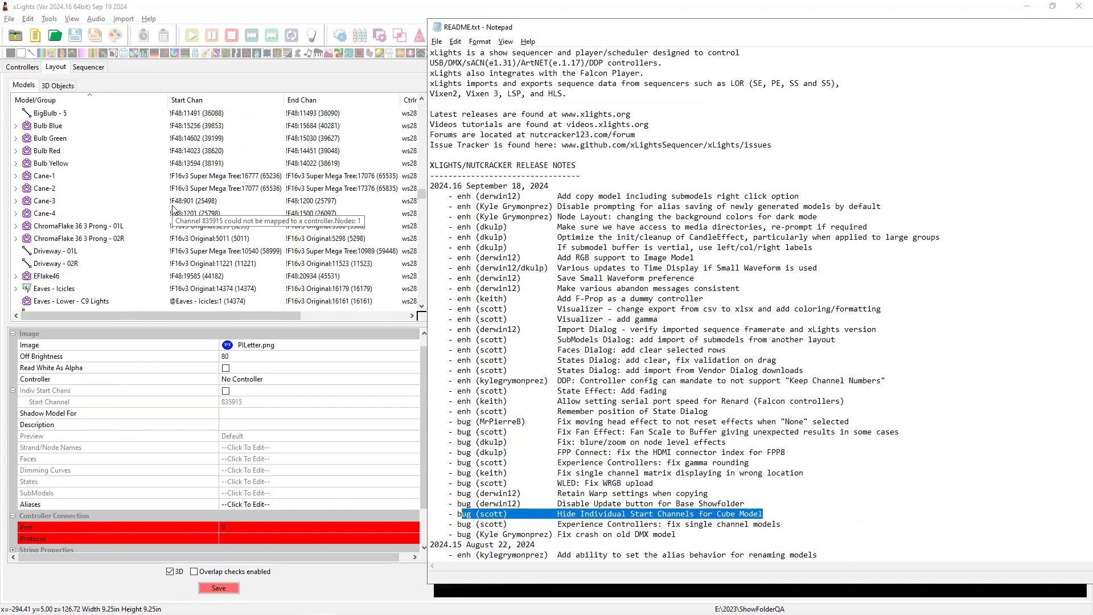
scroll(174, 210, down, 12)
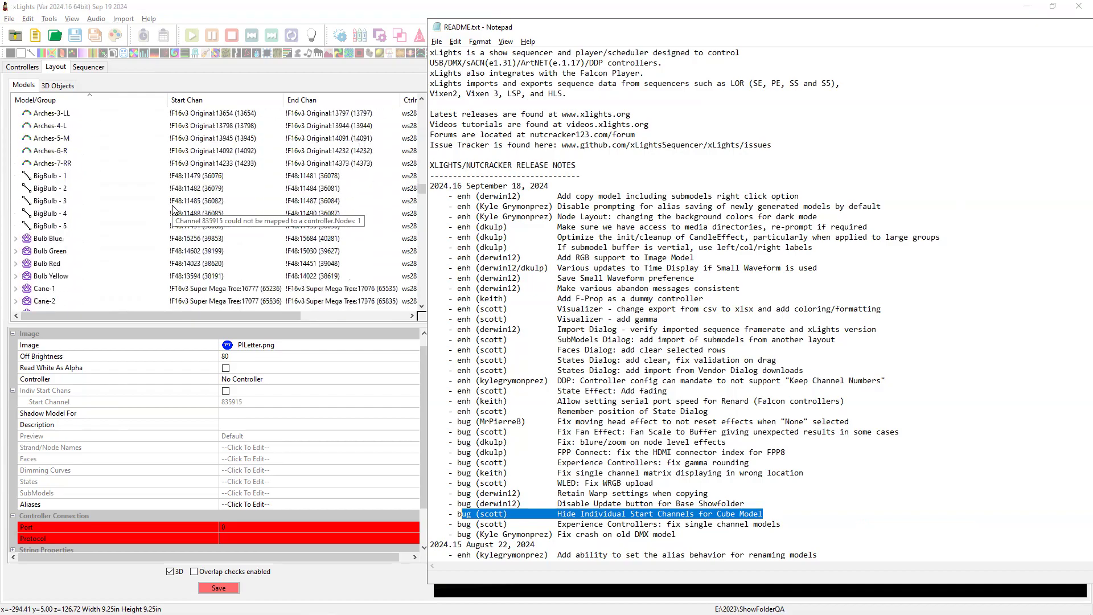
scroll(174, 209, down, 10)
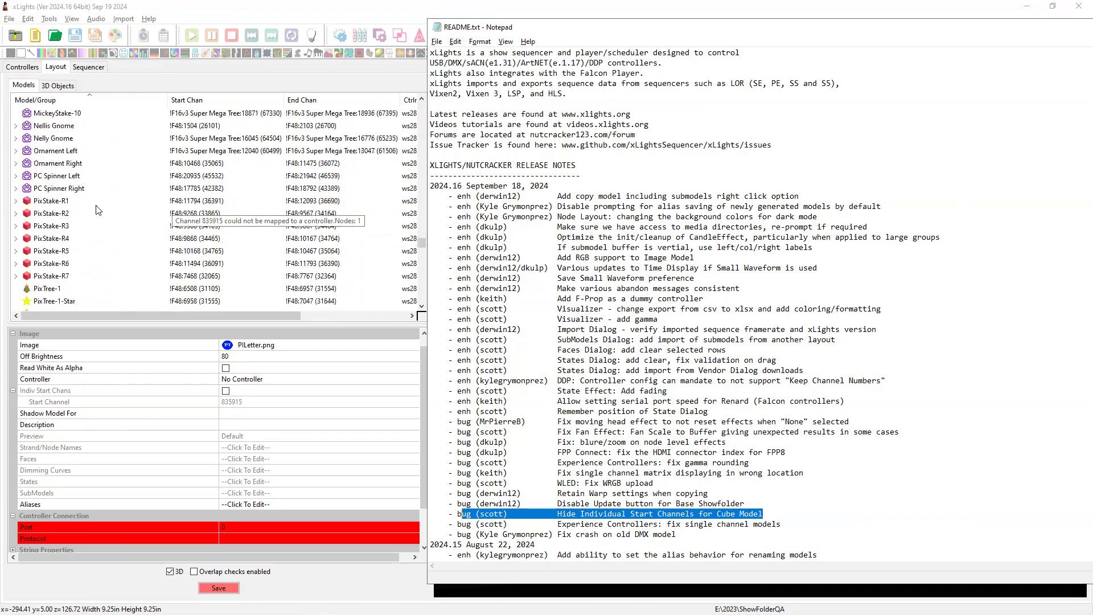
click(43, 201)
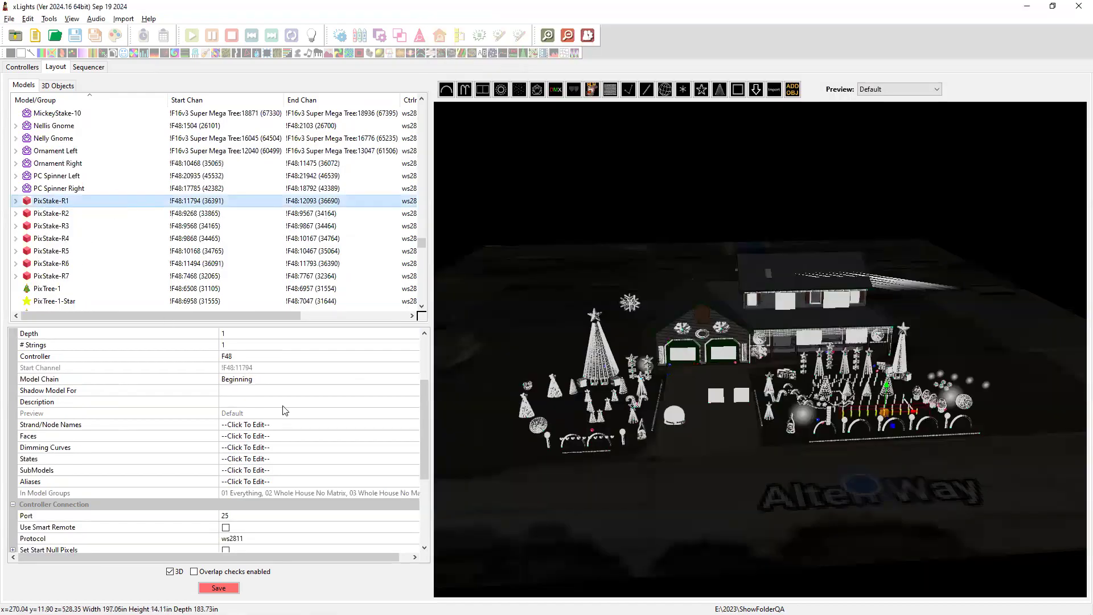
Check Ornament Right's Indiv Start Nodes, then select PixStake-R3 (F48, port 18, F48:9568).
mouse_move(421, 400)
mouse_down()
mouse_move(418, 463)
mouse_move(439, 421)
mouse_move(424, 372)
mouse_up()
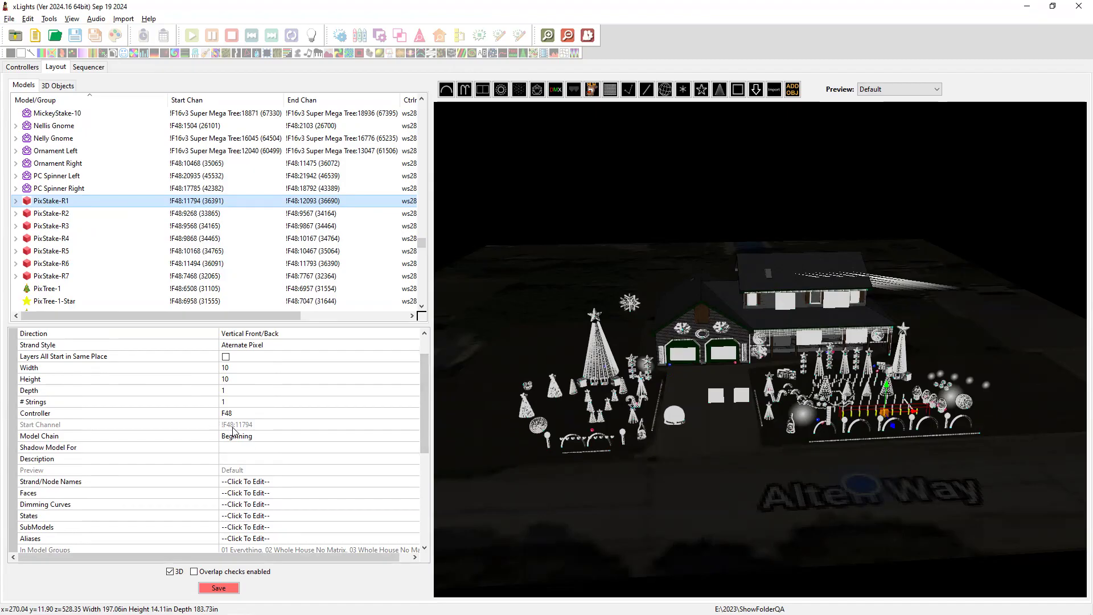
scroll(248, 465, up, 1)
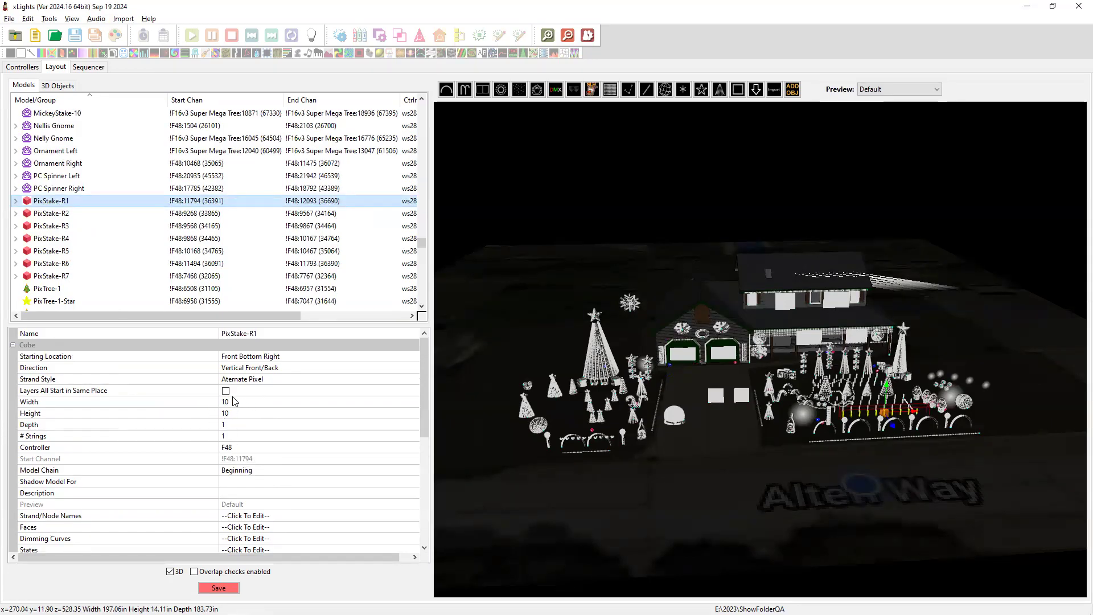
click(61, 165)
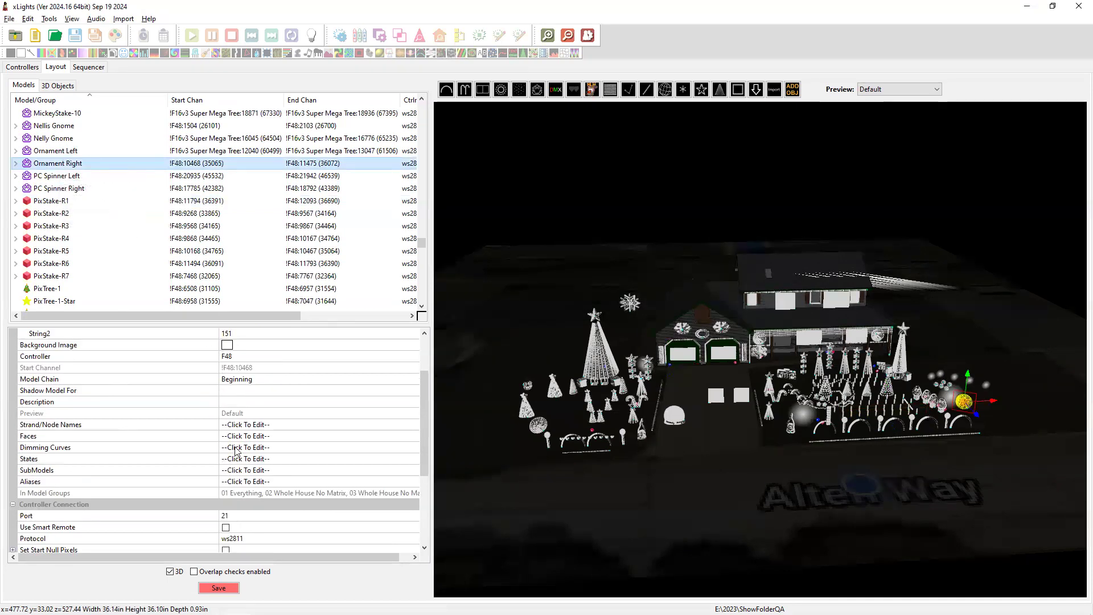
scroll(238, 451, up, 2)
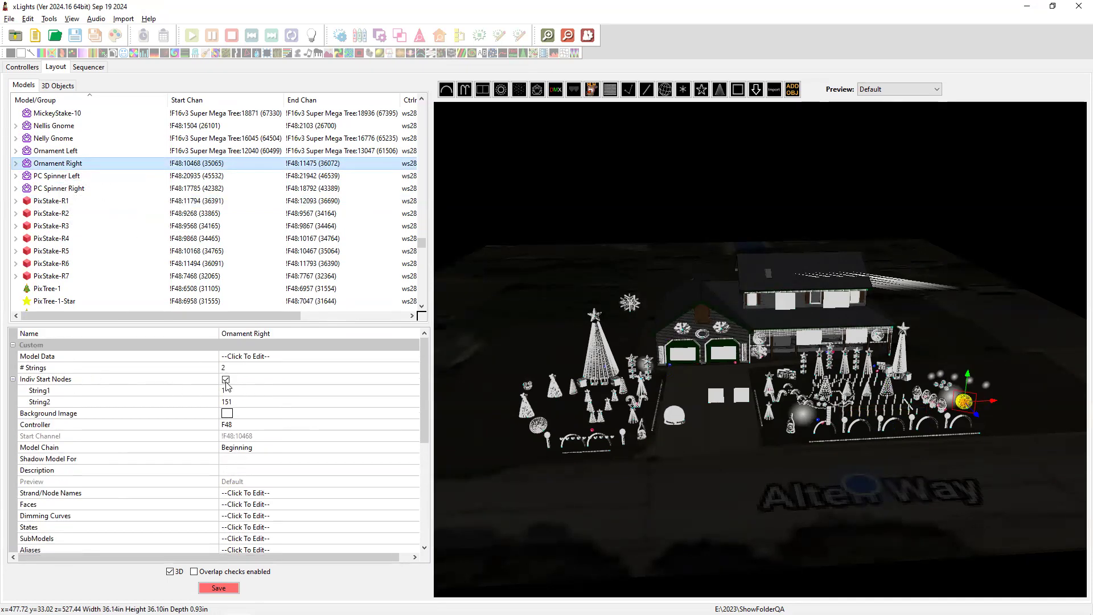
click(69, 226)
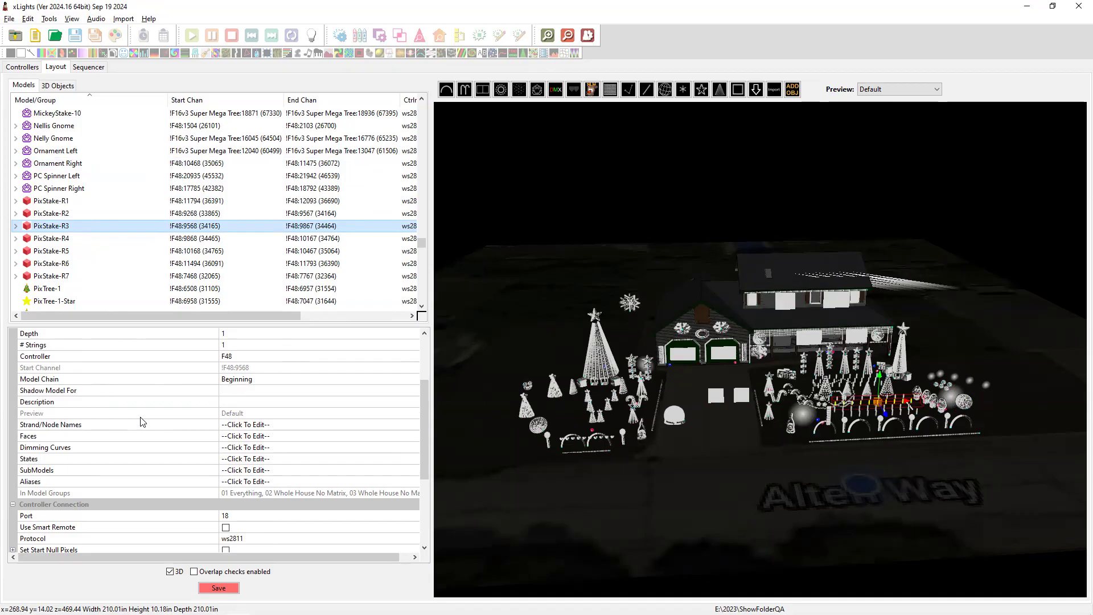
Mark the Base Showfolder 'Disable Update button' fix, then open Preferences from the Controllers page.
key(alt+Tab)
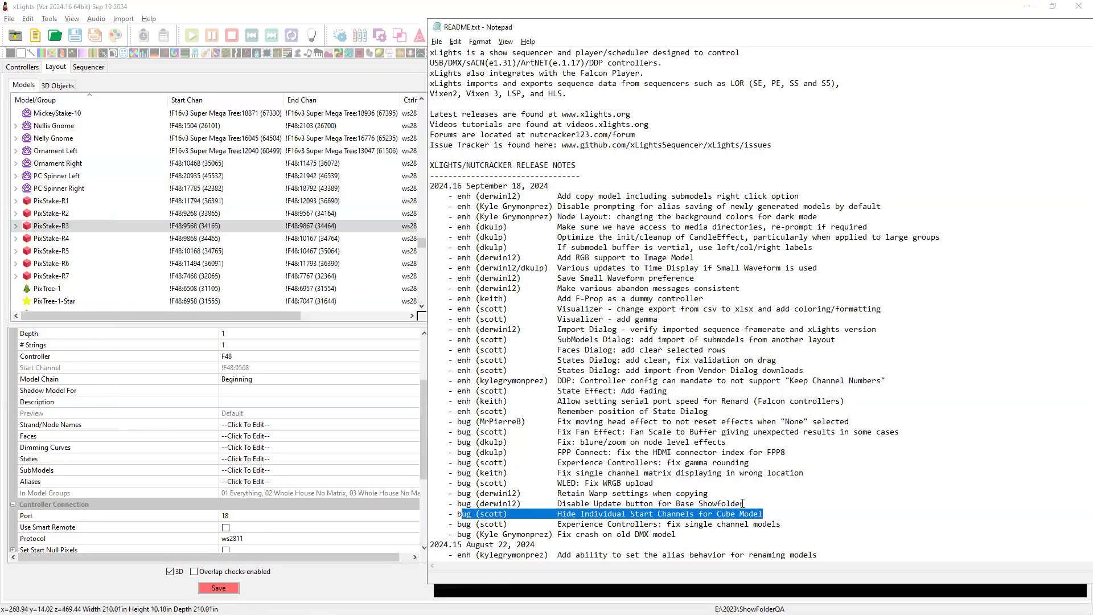
drag(745, 504, 444, 504)
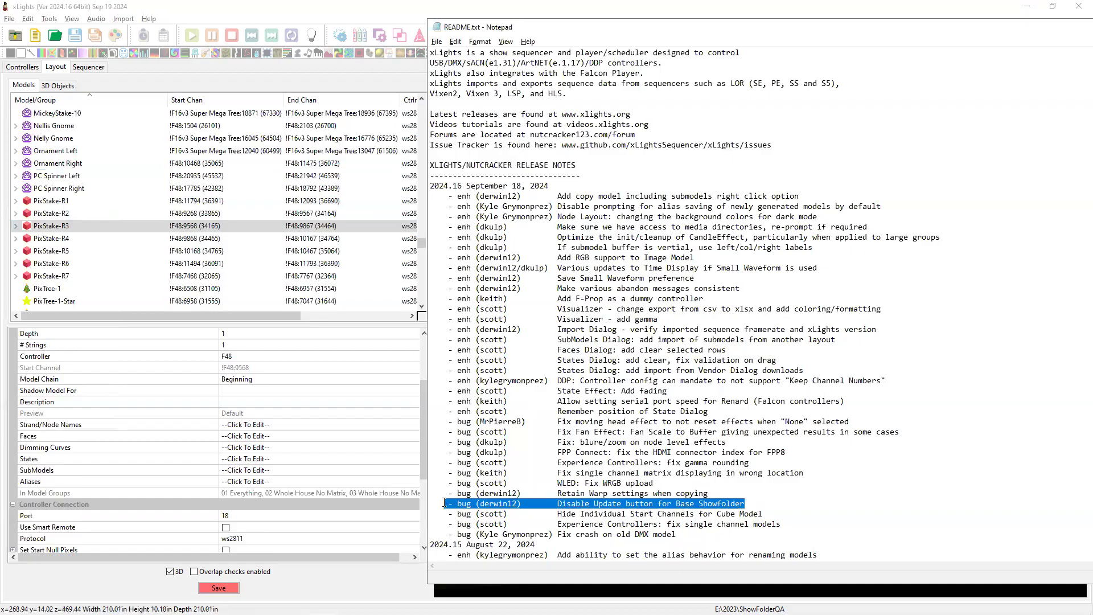
click(32, 69)
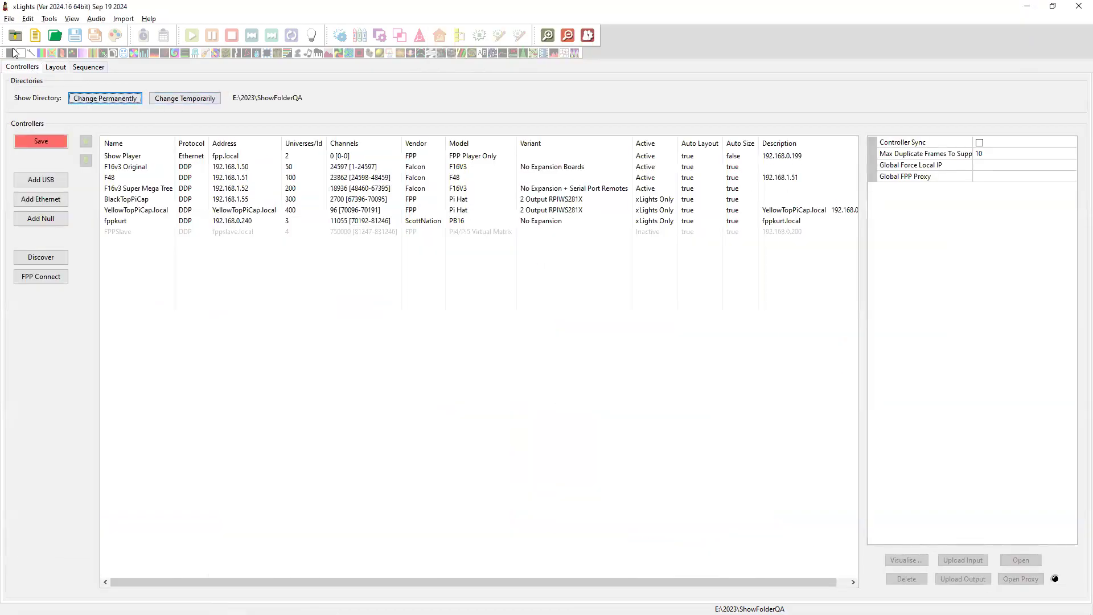
click(10, 21)
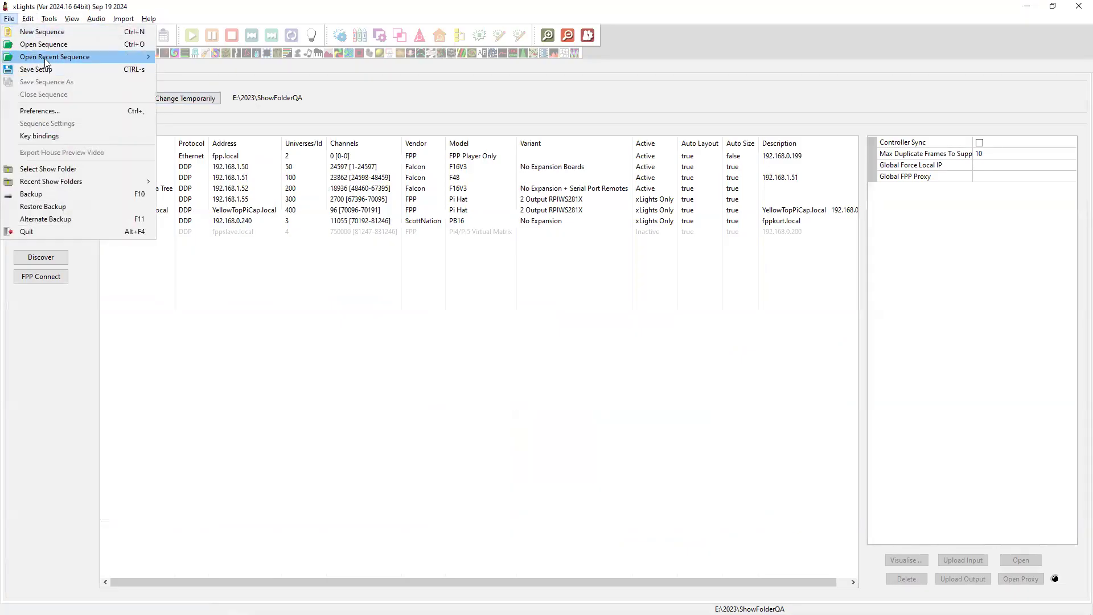
click(46, 115)
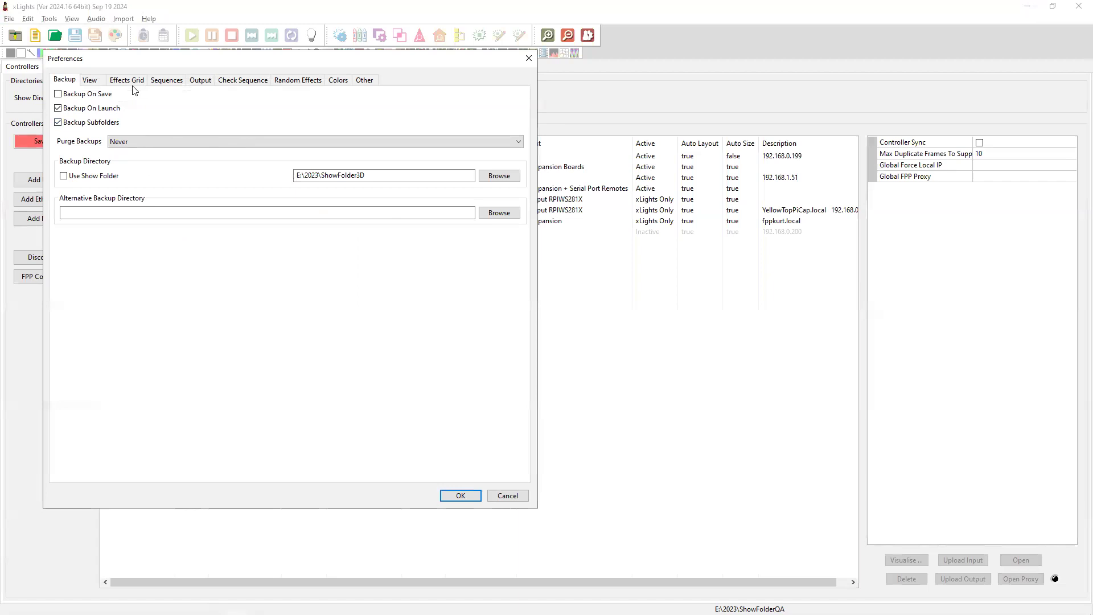
In the View preferences, enable Base Show Folder Settings and confirm with OK.
click(163, 81)
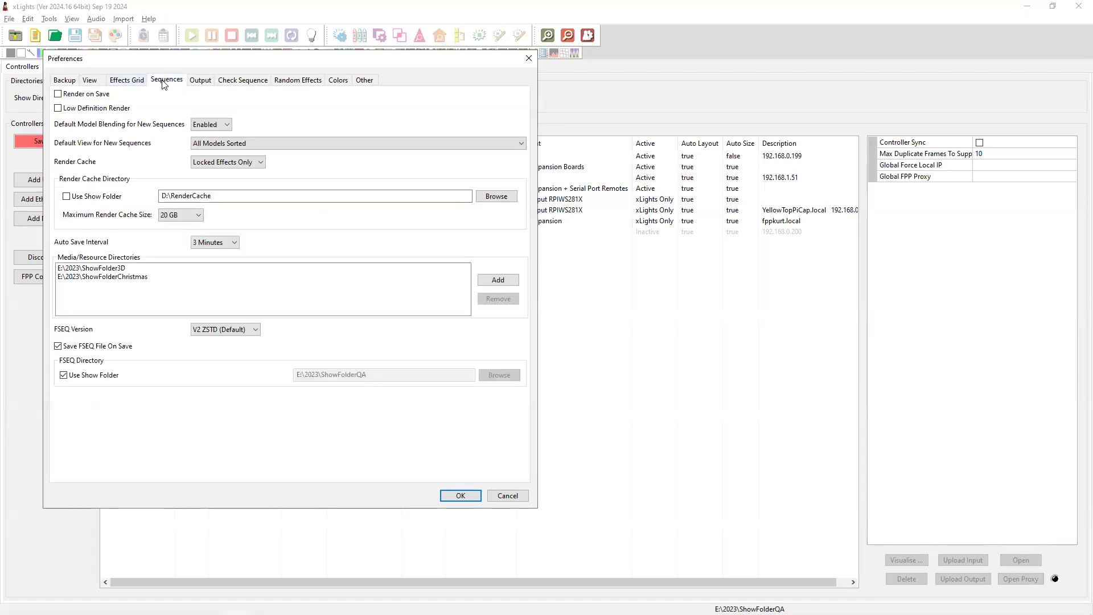
click(89, 81)
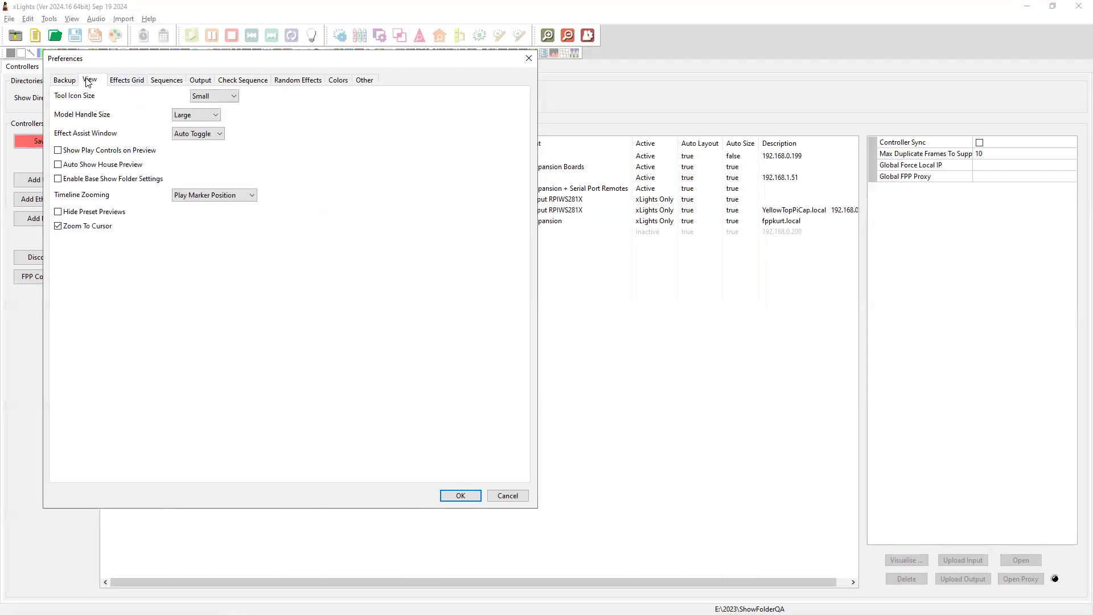
click(58, 179)
click(461, 493)
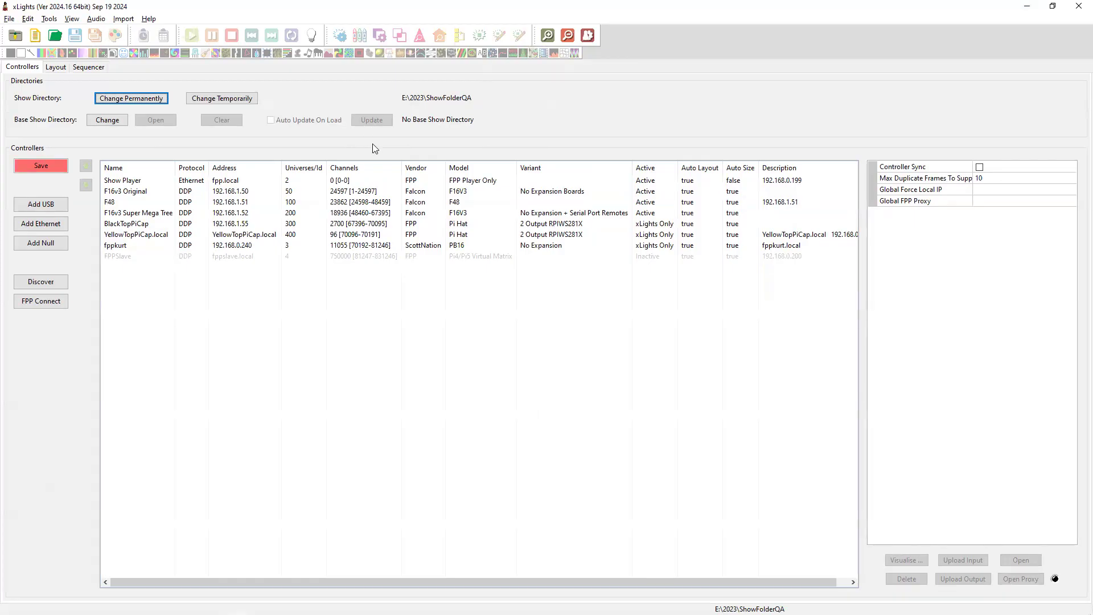
Highlight the Retain Warp settings note in the release notes, then start a new animation sequence.
key(alt+Tab)
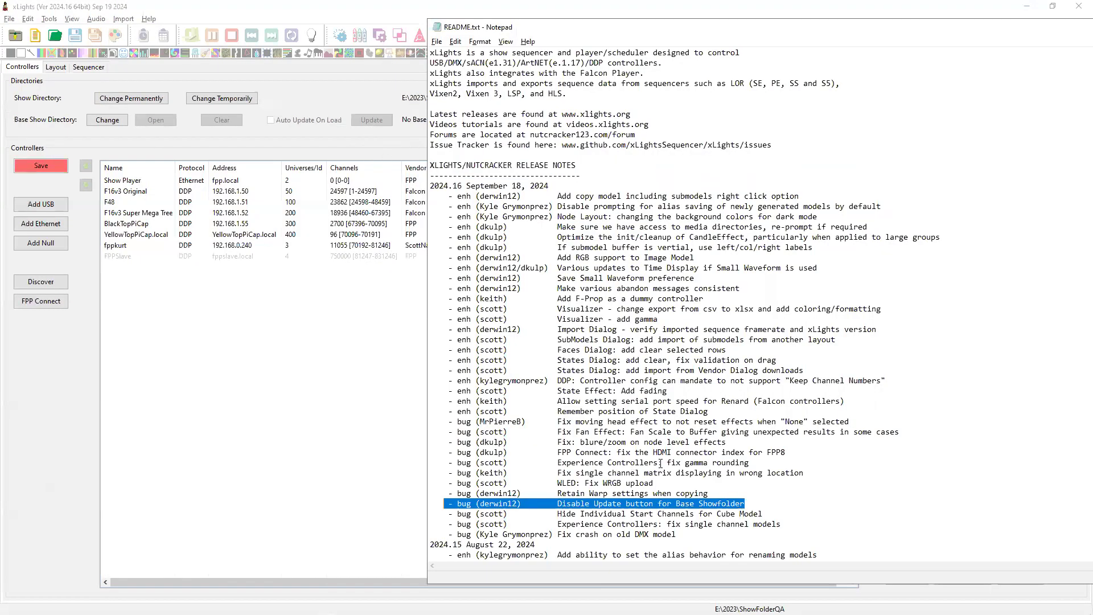
drag(715, 493, 455, 497)
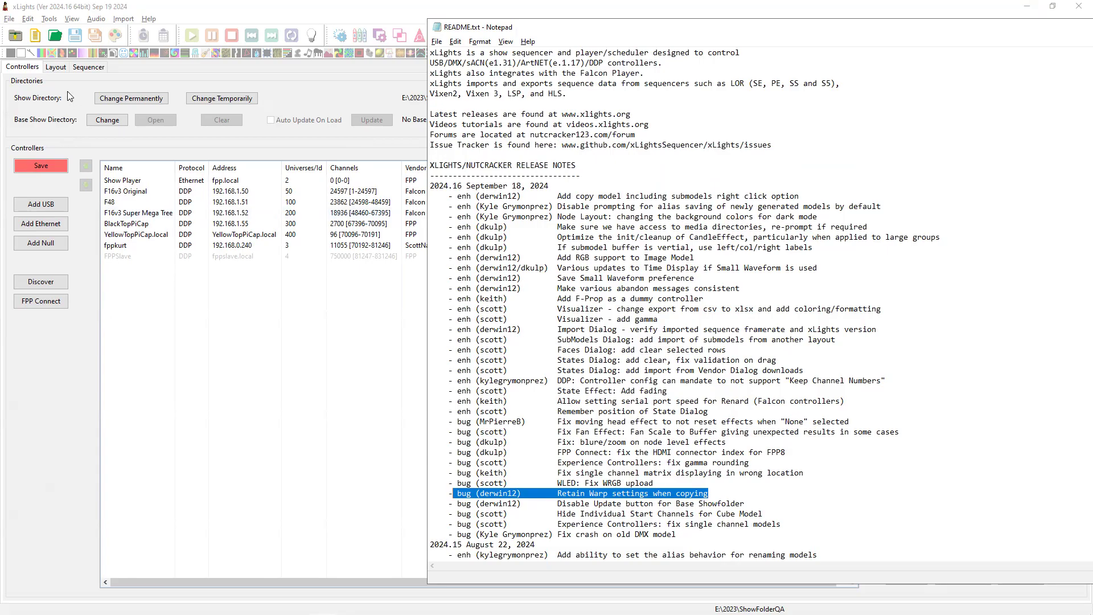
click(35, 35)
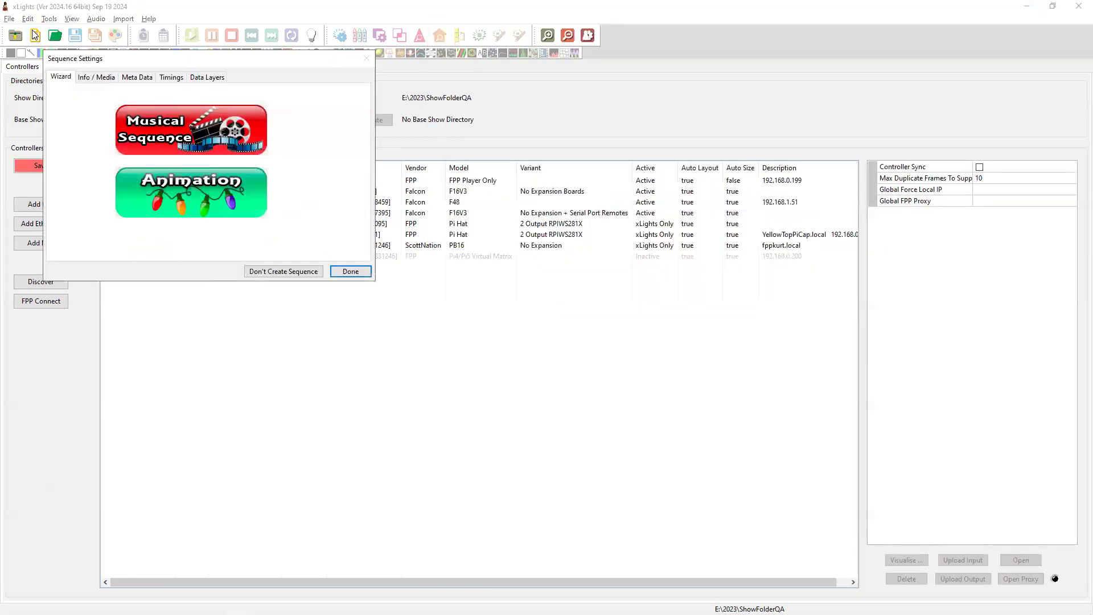
click(228, 194)
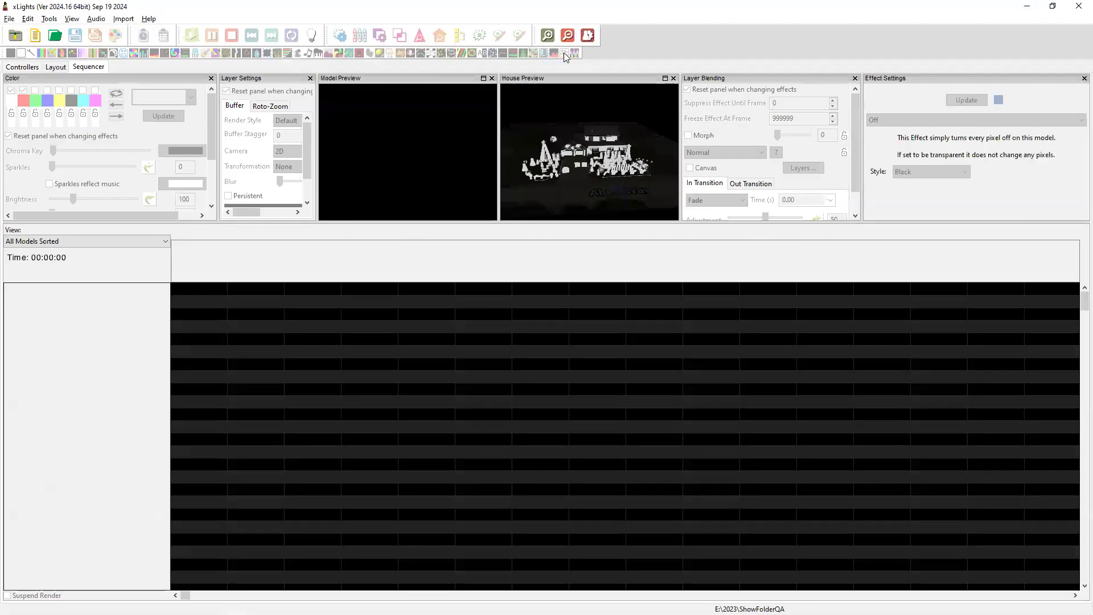
Place a Warp effect on 02 Whole House No Matrix near 7 s and highlight the WLED WRGB upload fix note.
drag(563, 52, 372, 320)
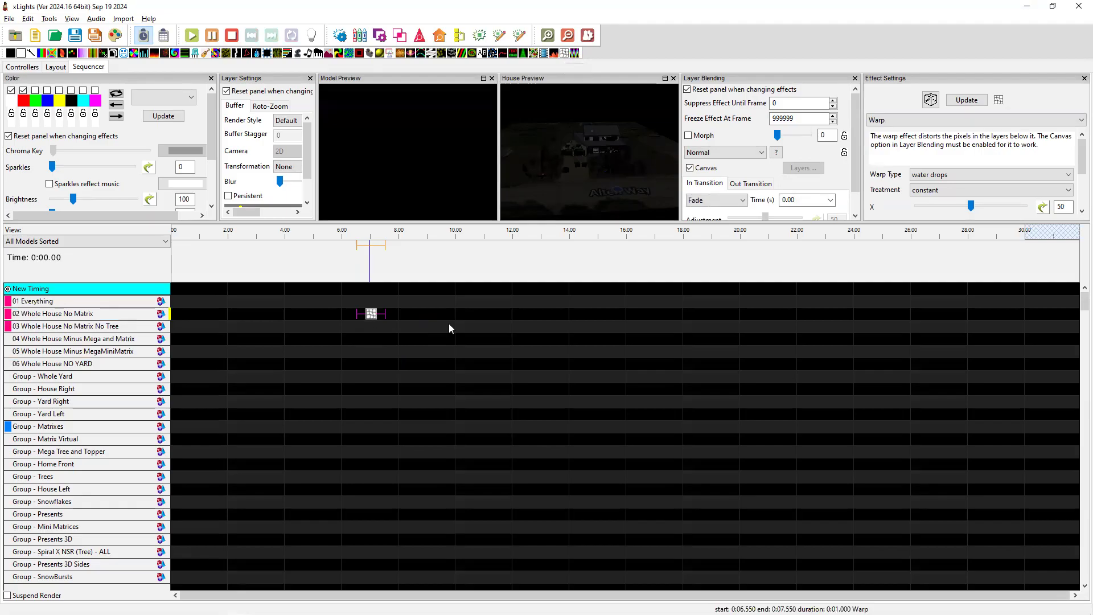
key(alt+Tab)
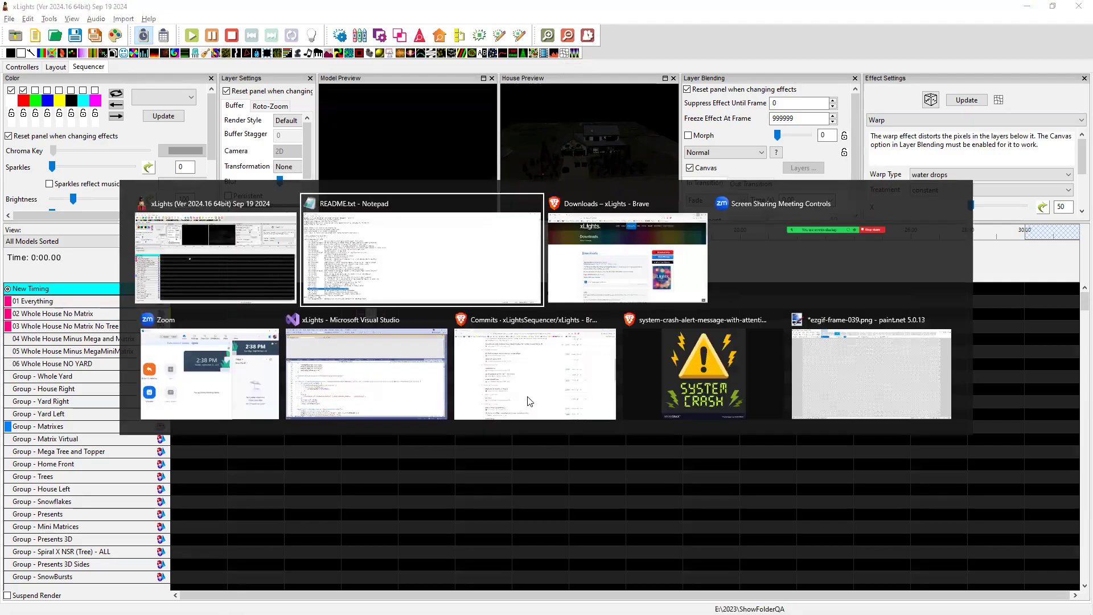
drag(660, 482, 422, 479)
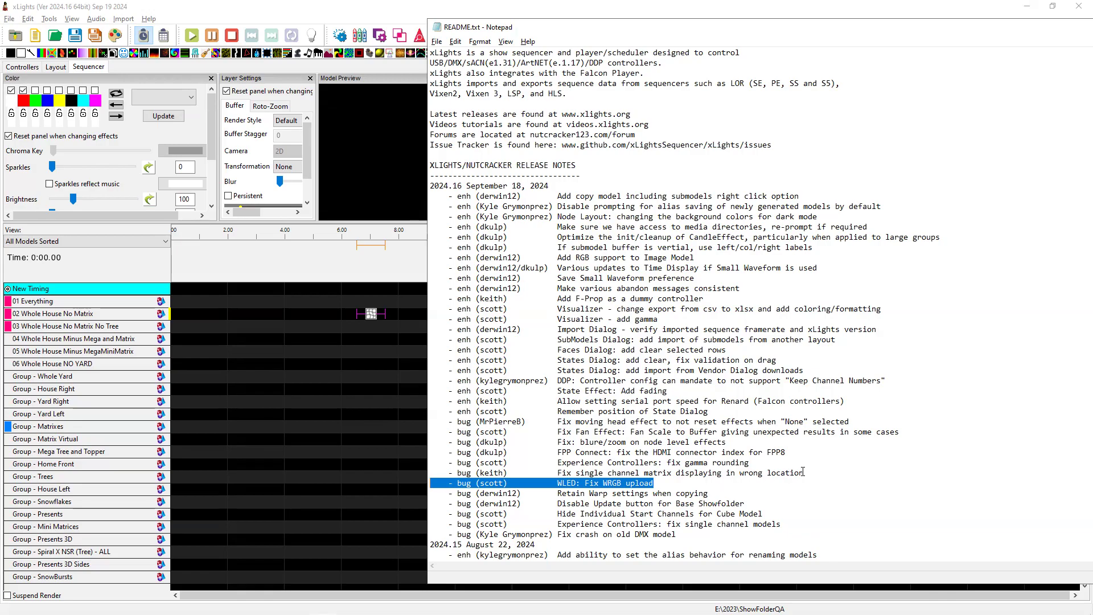
Highlight the single-channel matrix and gamma rounding fix notes, then show F16v3 Original's controller settings.
drag(813, 472, 485, 473)
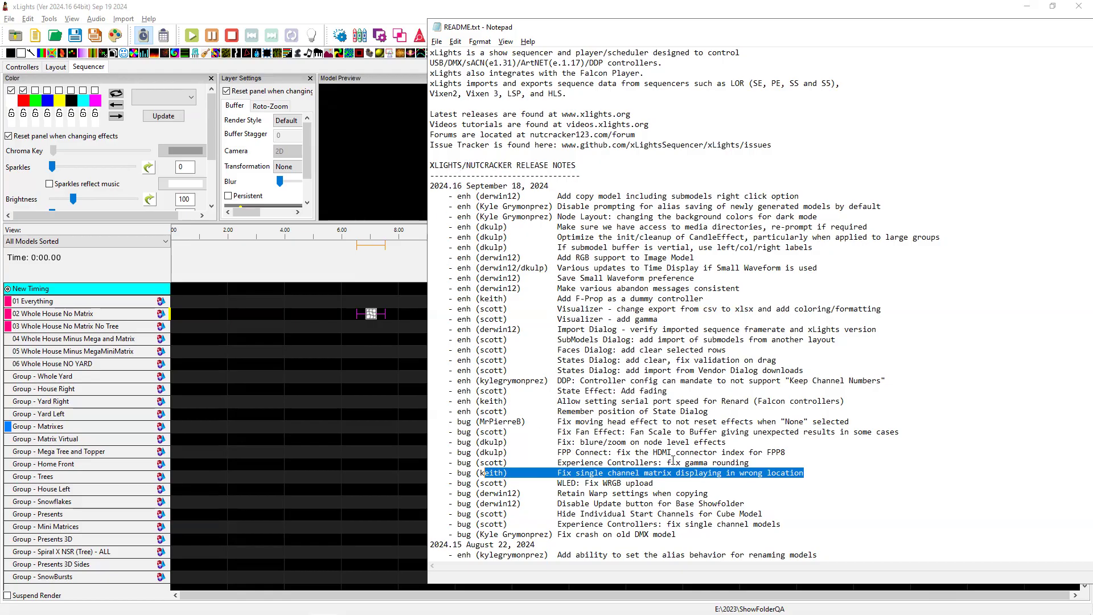
click(682, 462)
drag(775, 463, 449, 461)
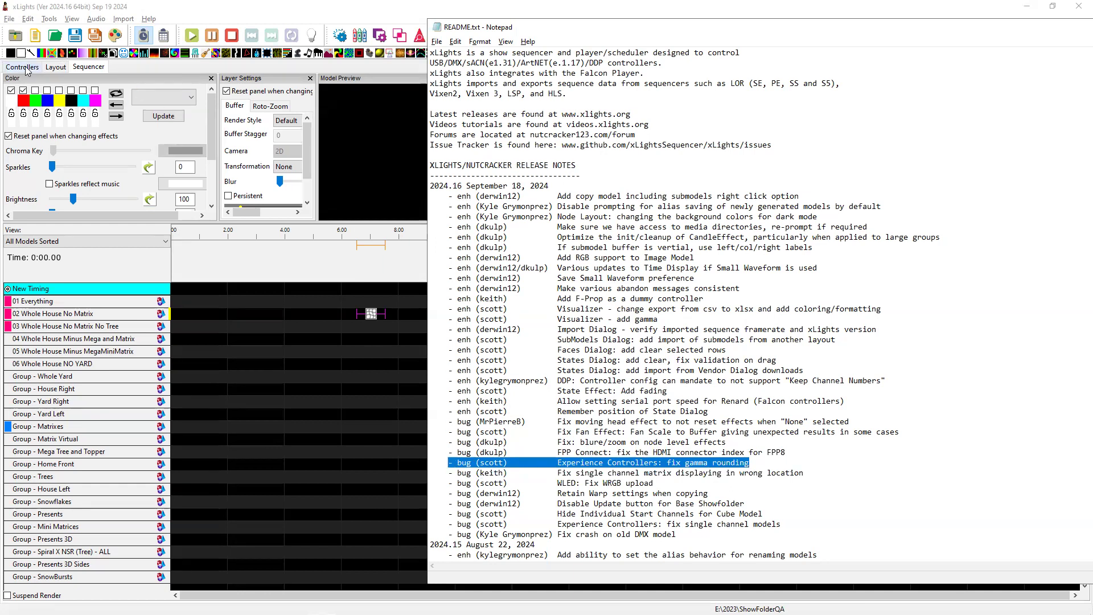
click(26, 69)
click(139, 194)
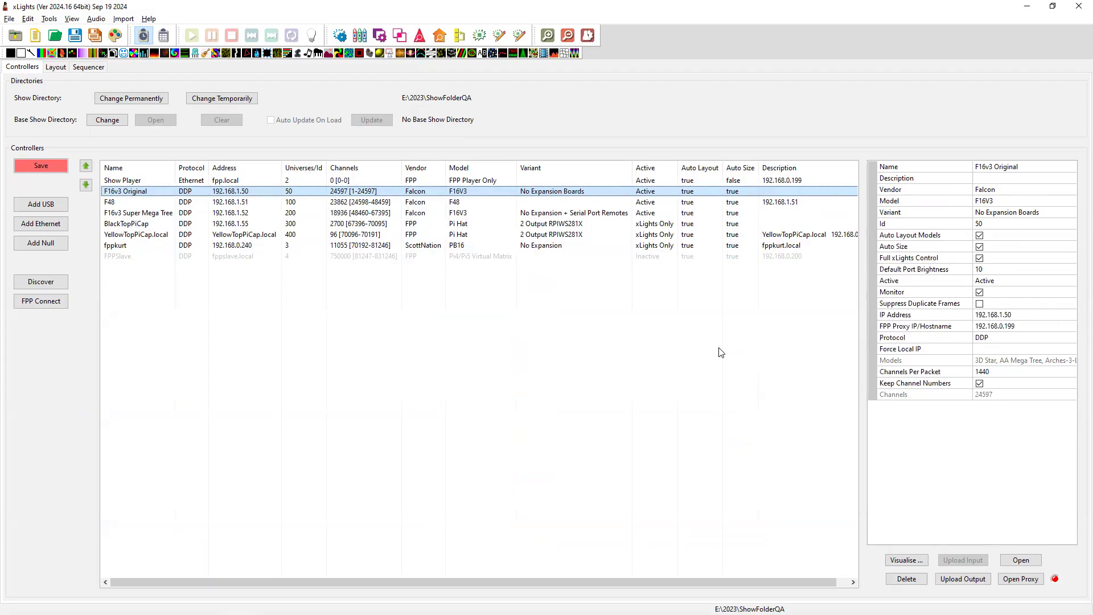
Compare the F48 and F16v3 Original controller settings and their right-click actions, then return to the release notes.
click(169, 203)
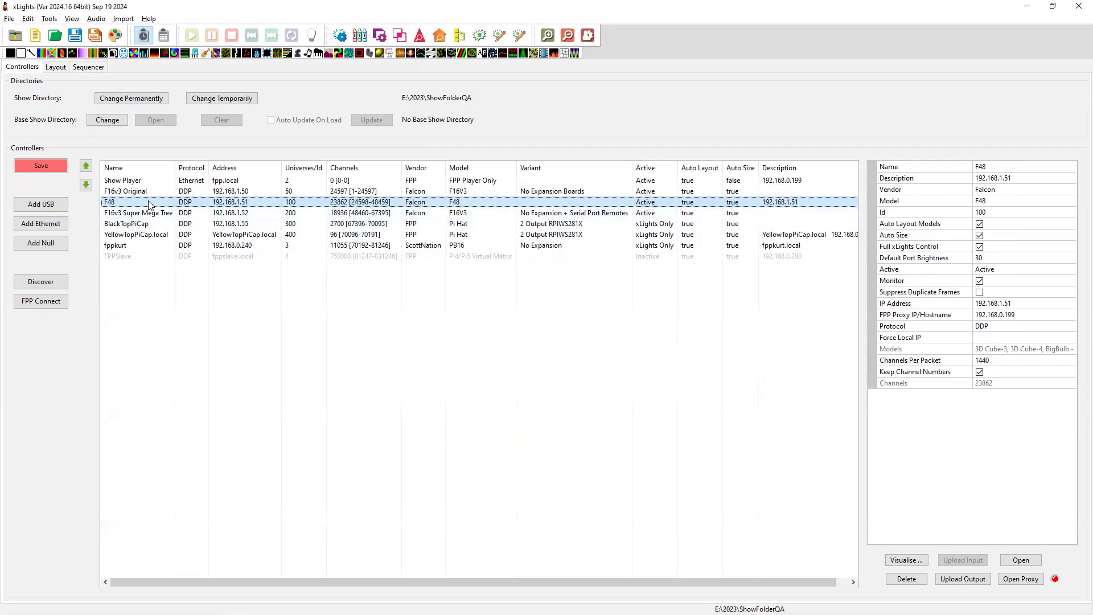
right_click(139, 203)
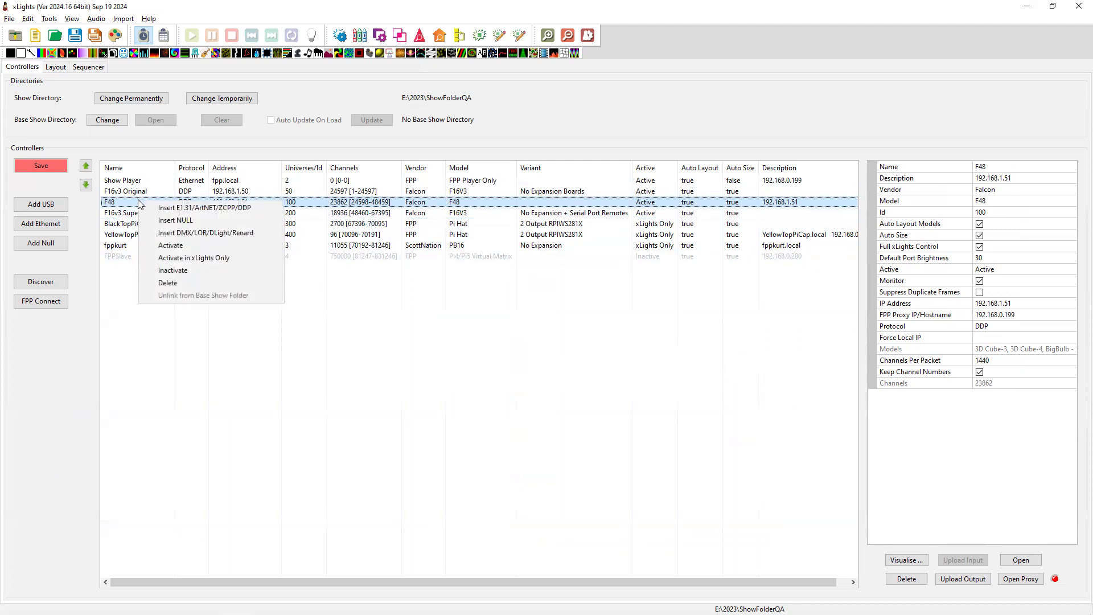
click(136, 194)
right_click(135, 195)
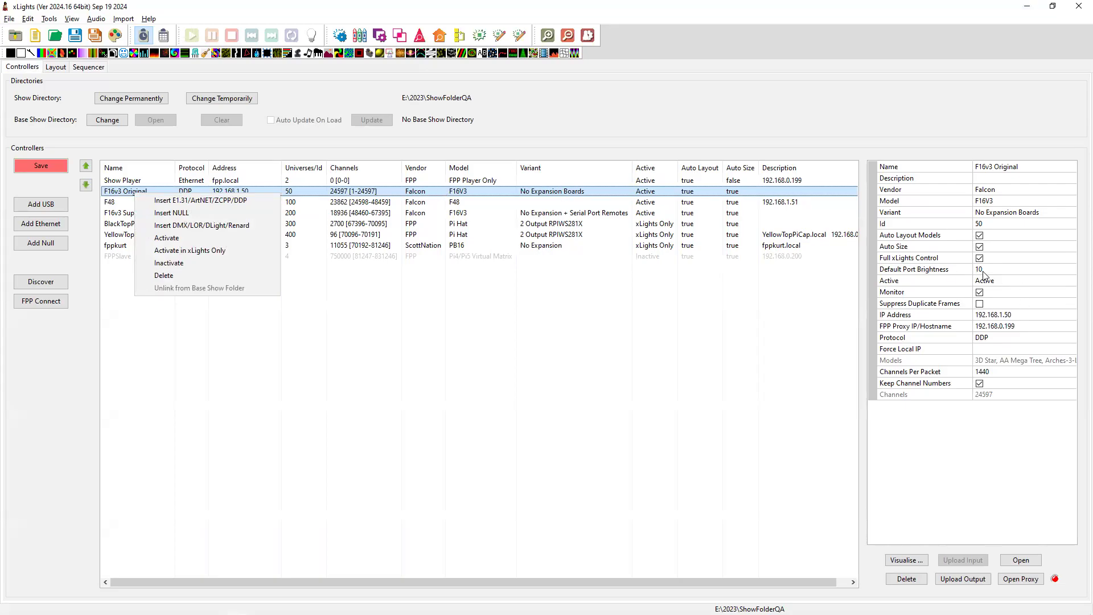
key(alt+Tab)
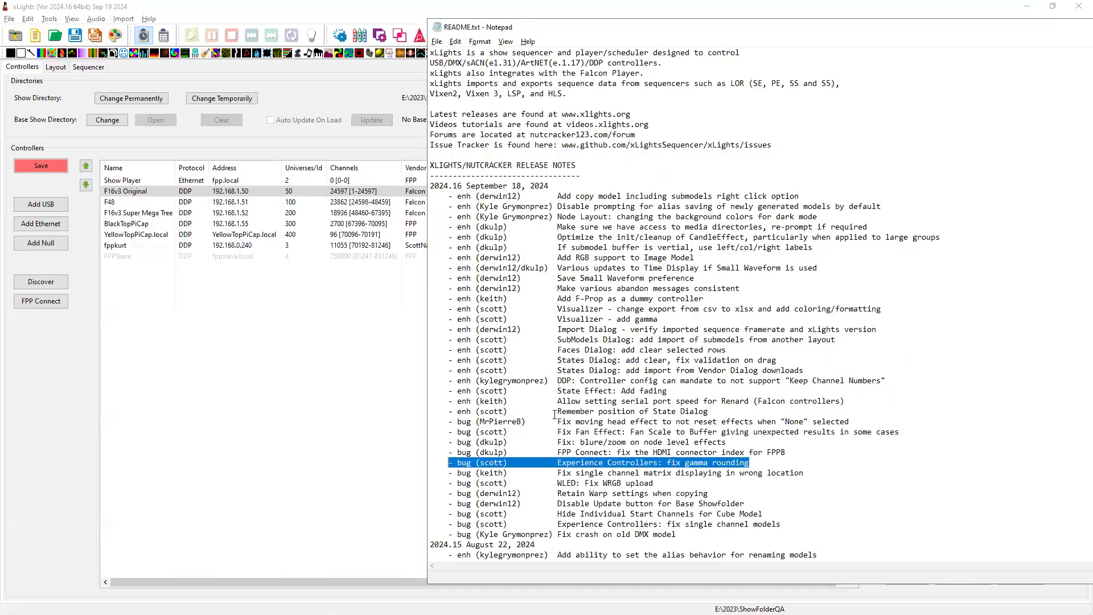
Highlight the Experience Controllers gamma rounding note, then the FPP Connect HDMI connector fix note.
drag(766, 462, 459, 462)
click(793, 453)
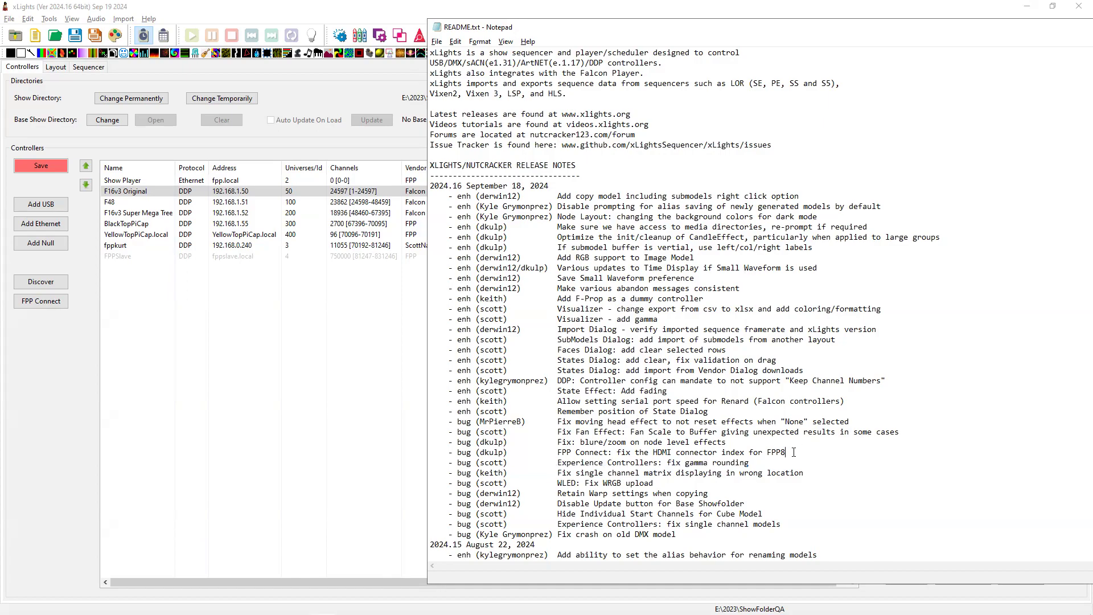
drag(794, 452, 451, 453)
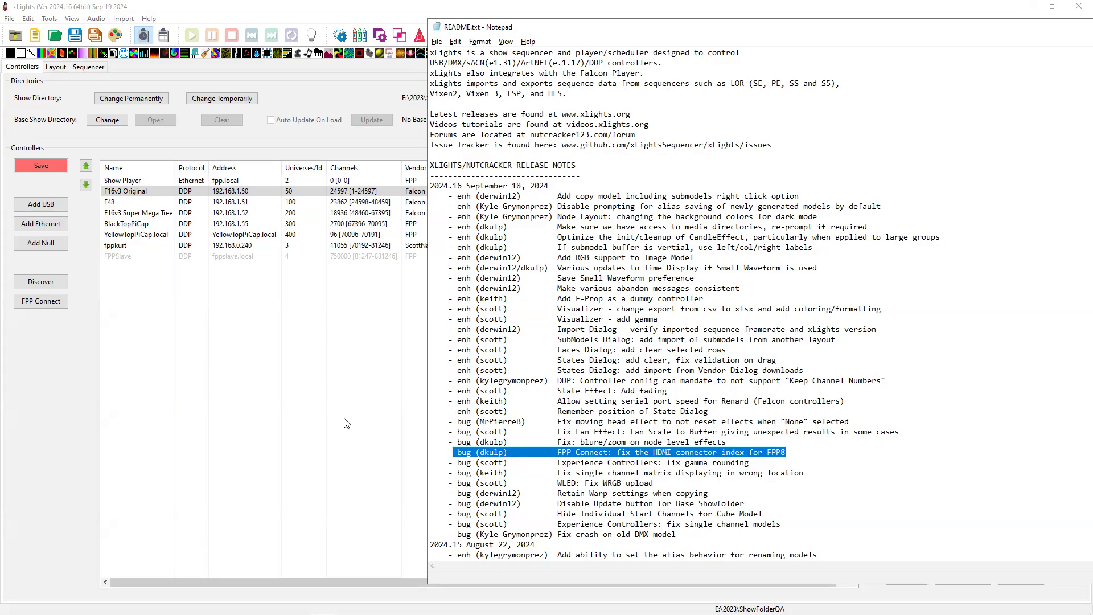
Switch to Brave on the xLights Downloads page and select its current web address.
key(alt+Tab)
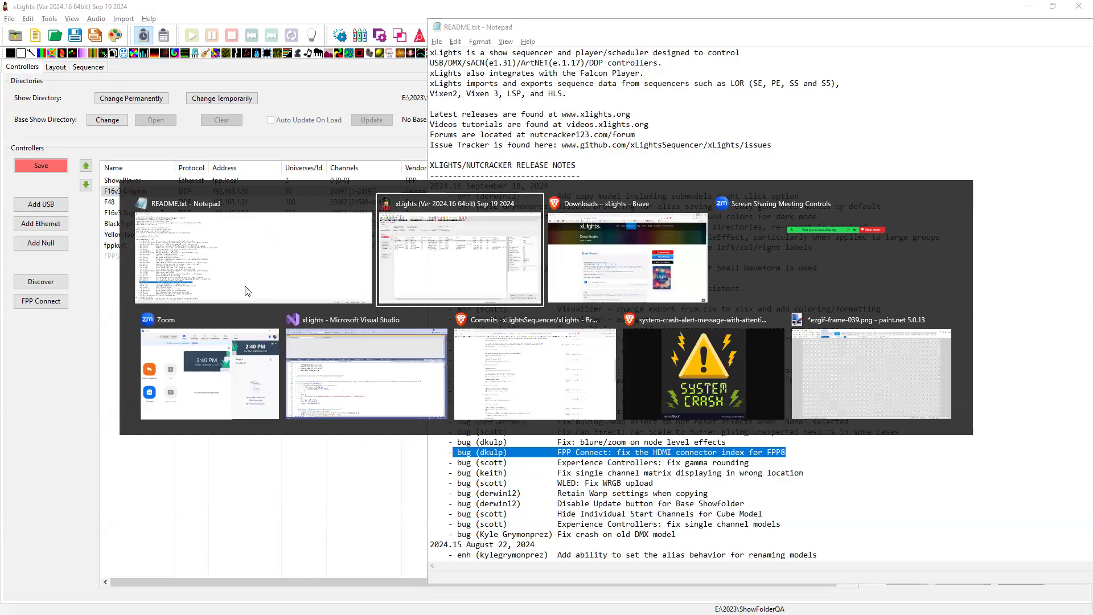
key(Tab)
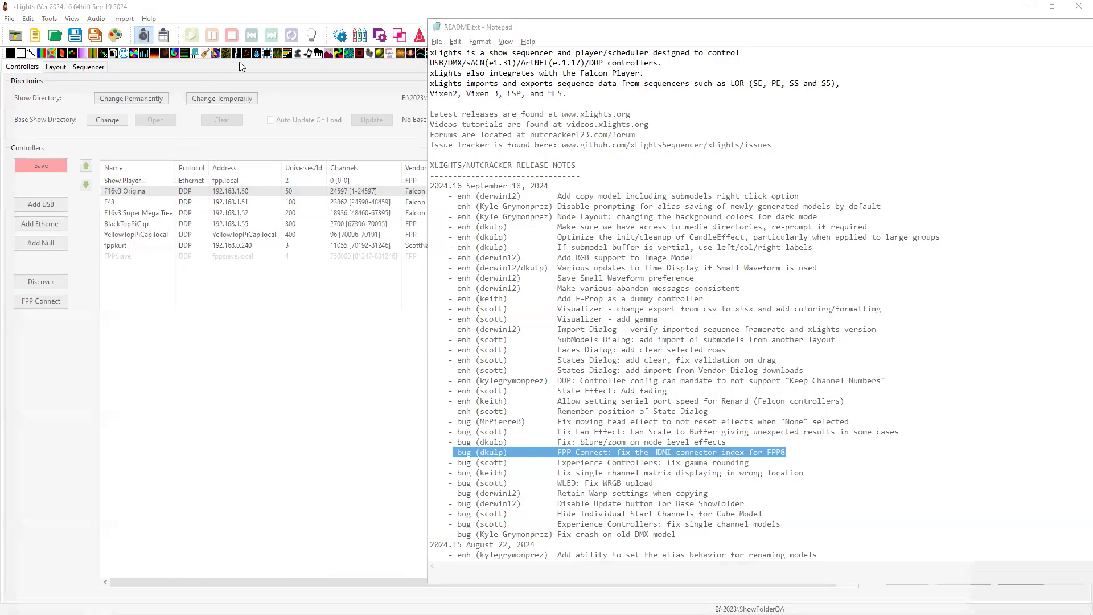
click(294, 35)
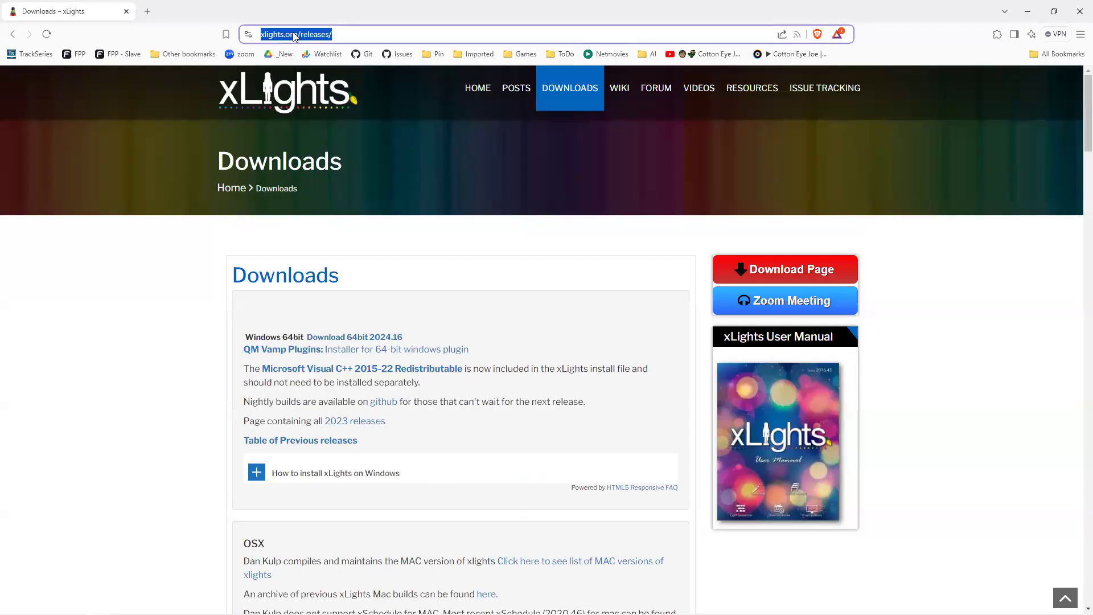
Load the 'fpp' host page in the browser and highlight the FPP Connect HDMI connector fix note.
text(fppkurtlawn.local)
key(Return)
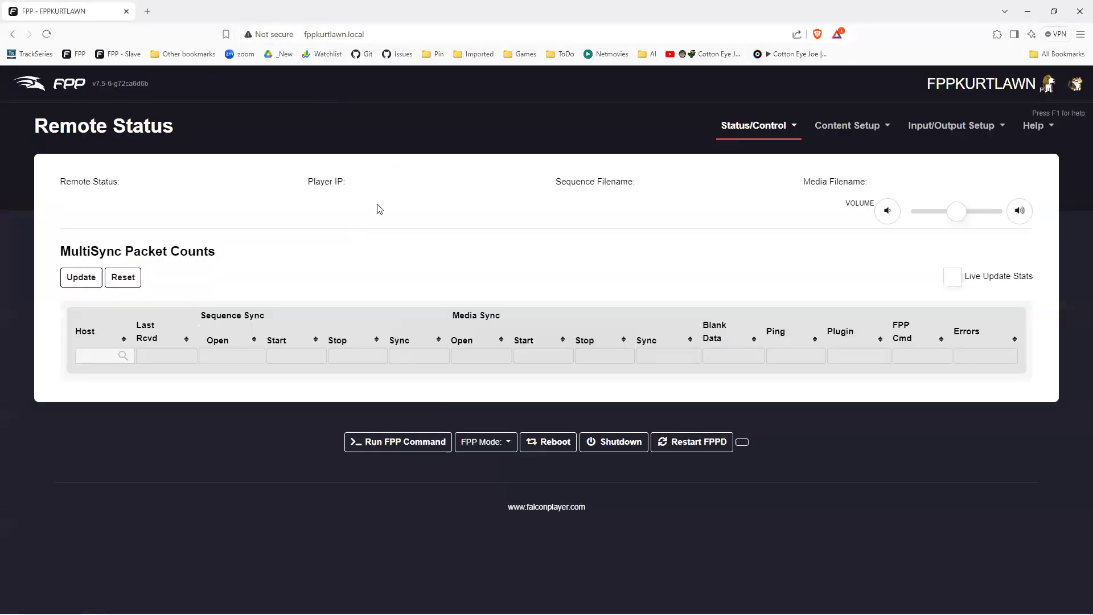
key(alt+Tab)
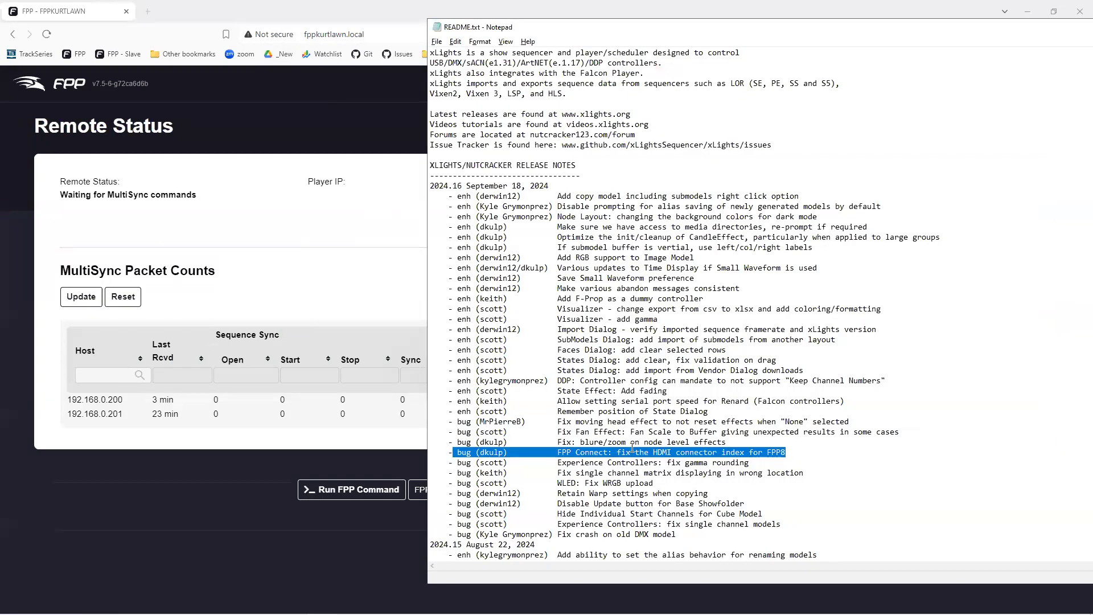
drag(796, 454, 548, 453)
Open FPP's Input/Output Setup > Channel Outputs page and show the Other outputs tab.
click(327, 202)
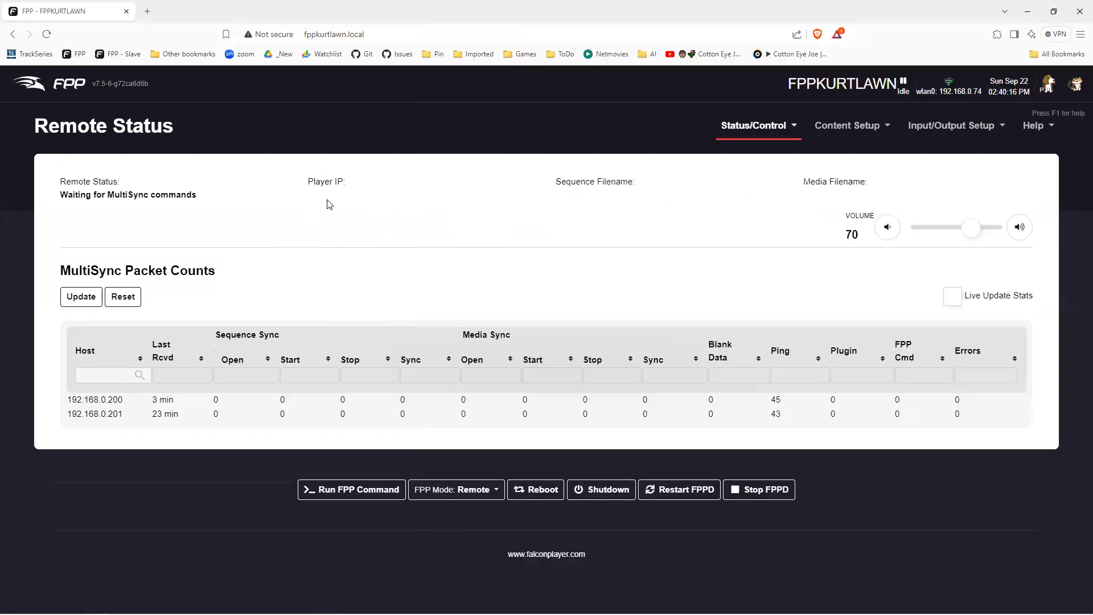
click(932, 128)
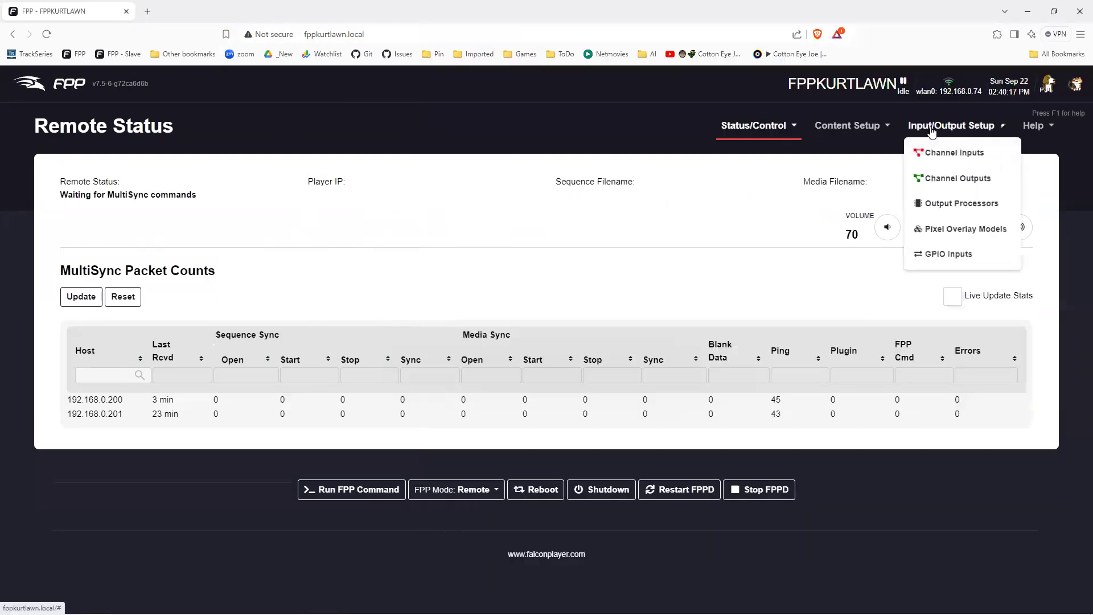
click(945, 176)
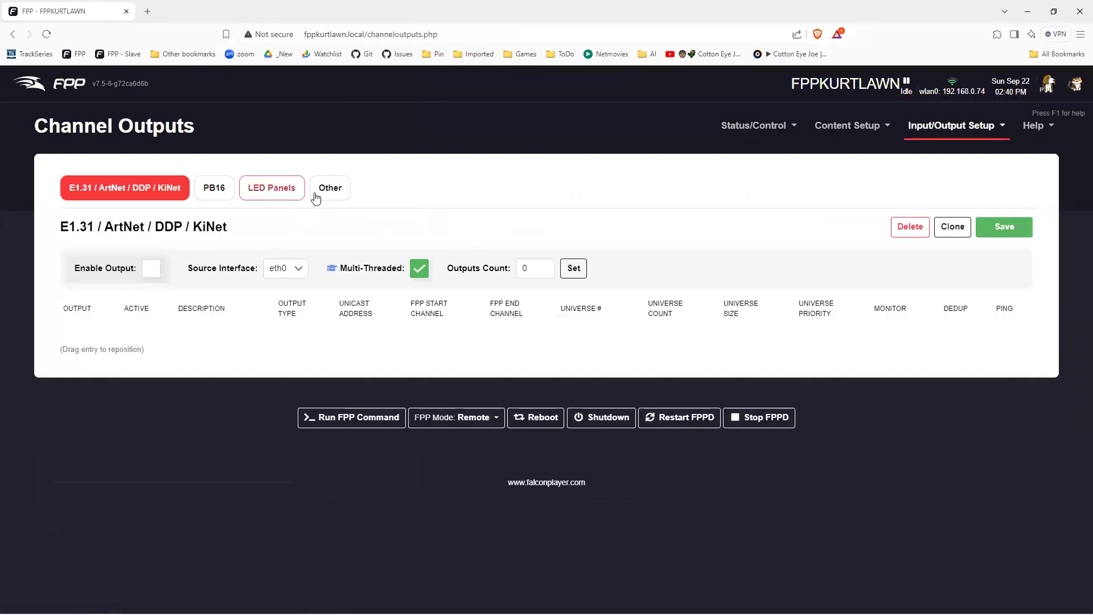
click(323, 195)
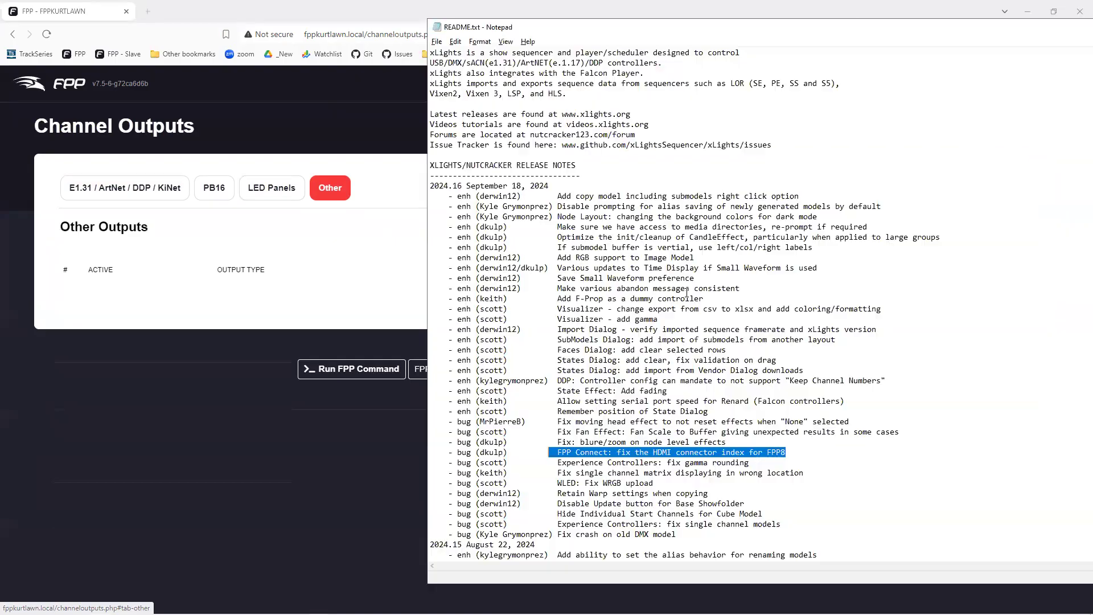
Append '-A -A1- 1 or 2 0 or 1,' to the end of the FPP Connect fix line.
key(alt+Tab)
drag(794, 454, 557, 453)
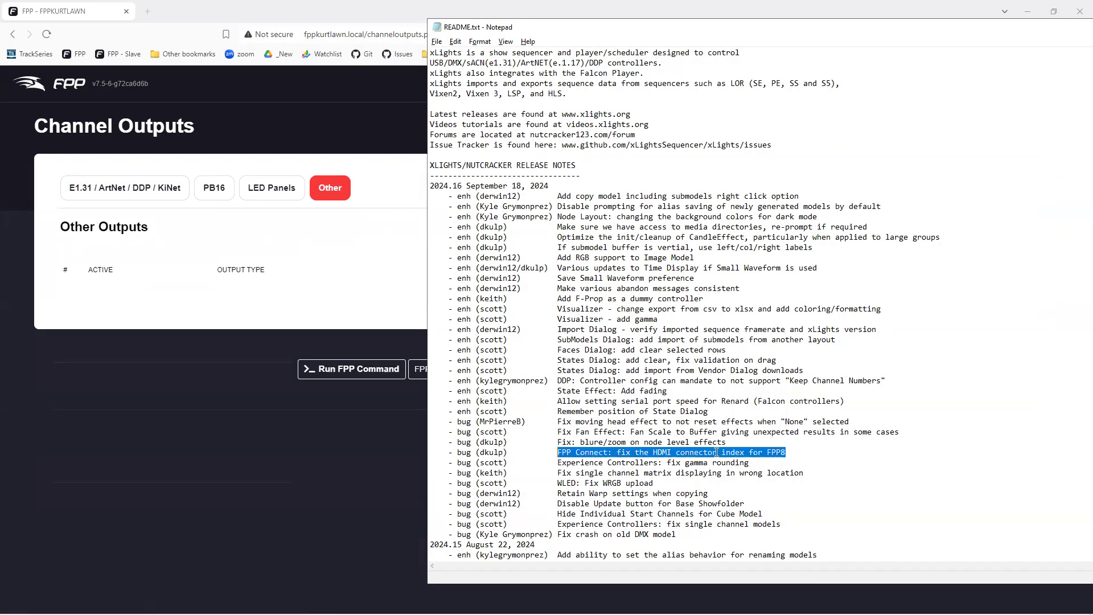
click(800, 452)
text(-A0)
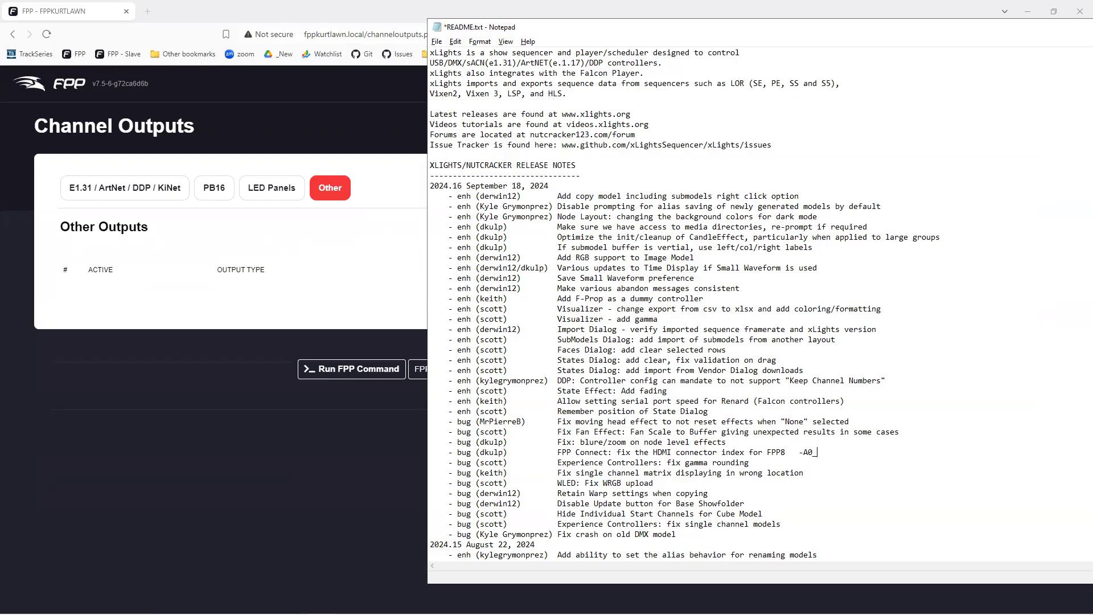
text(  -A1-  1 or 2,2 0 or 1,)
Highlight the -A1- note and the blur/zoom node effects fix, then leave Notepad.
mouse_move(827, 452)
mouse_down()
mouse_move(844, 450)
mouse_move(812, 452)
mouse_up()
drag(734, 442, 435, 444)
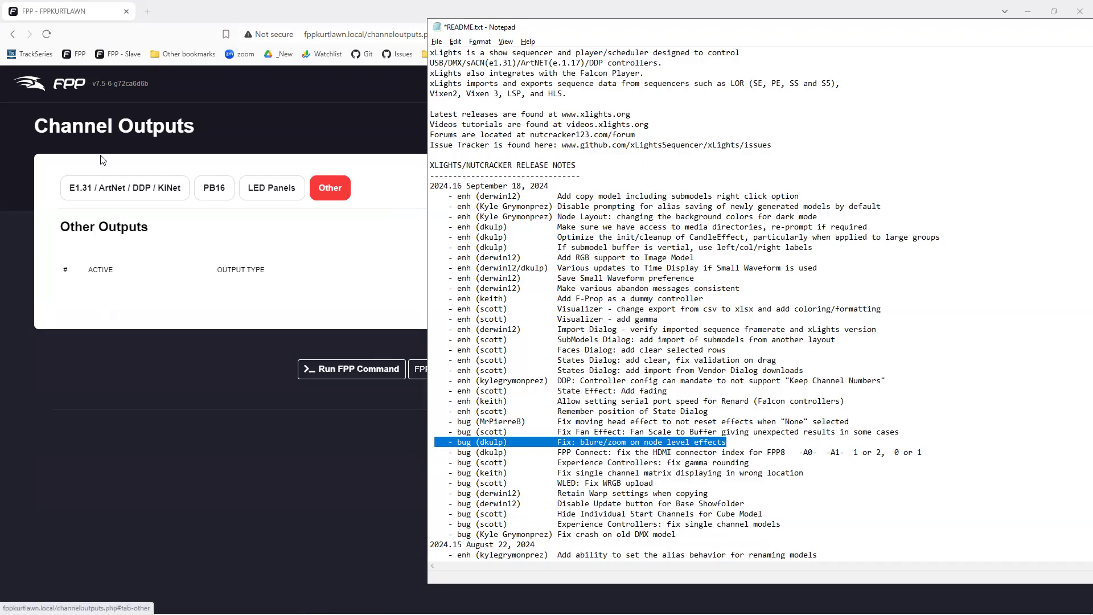
key(alt+Tab)
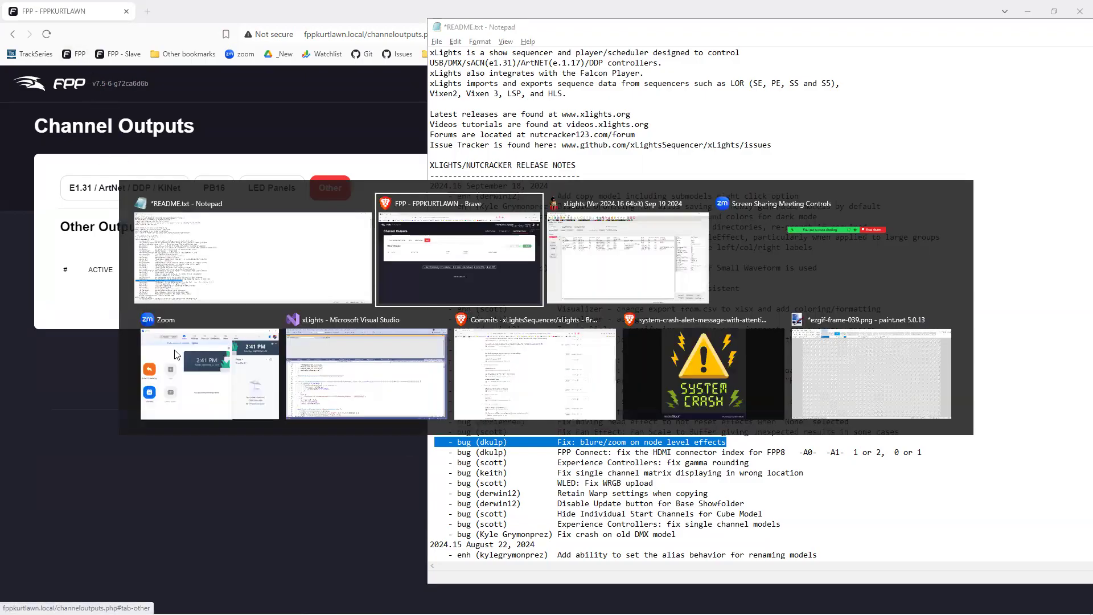
In the Sequencer, expand 3D Star's Strand 1 into nodes and add an On effect on Node 1 from 2.10 to 6.45 s.
key(alt+Tab)
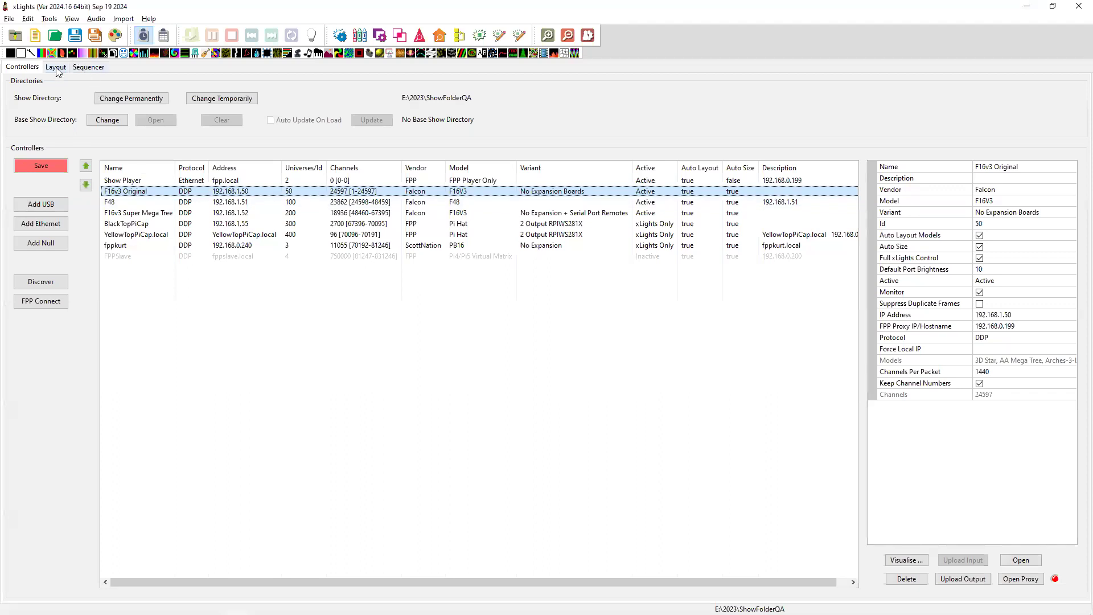
click(87, 68)
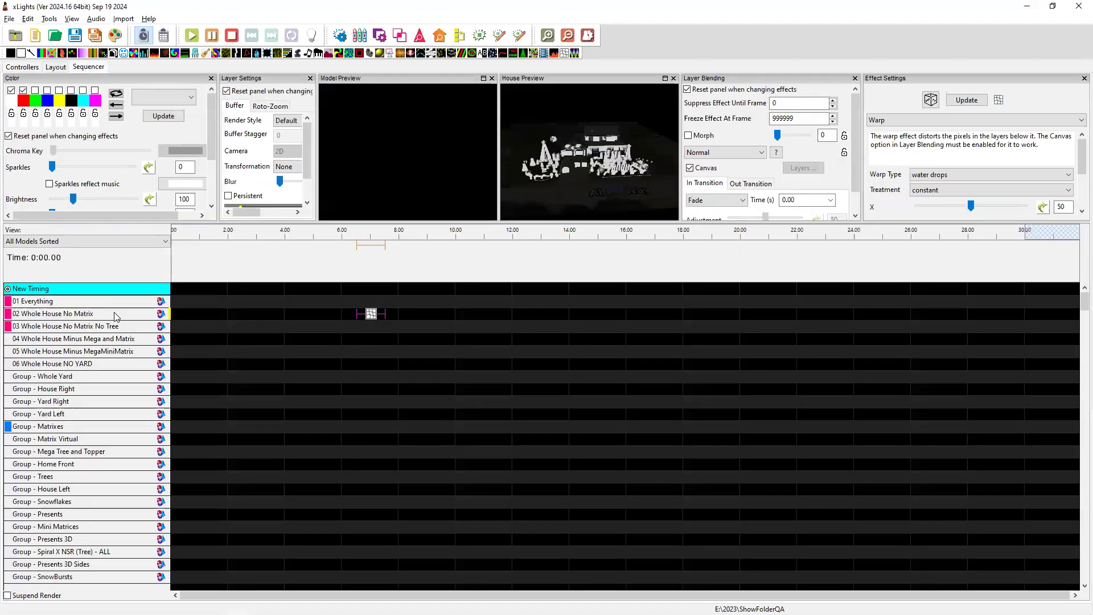
scroll(109, 467, down, 5)
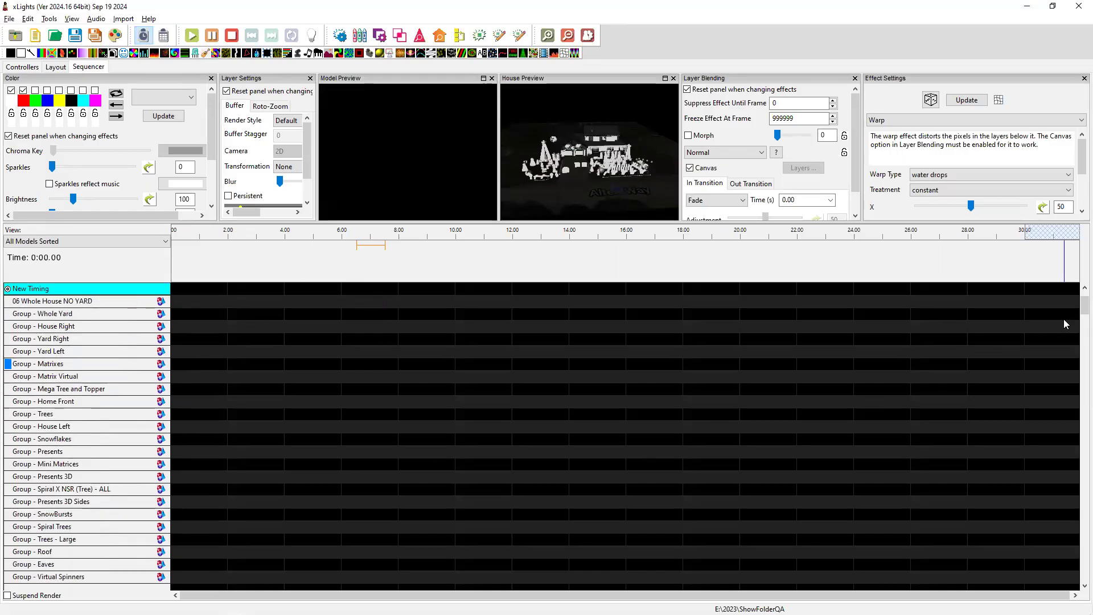
drag(1076, 313, 1076, 412)
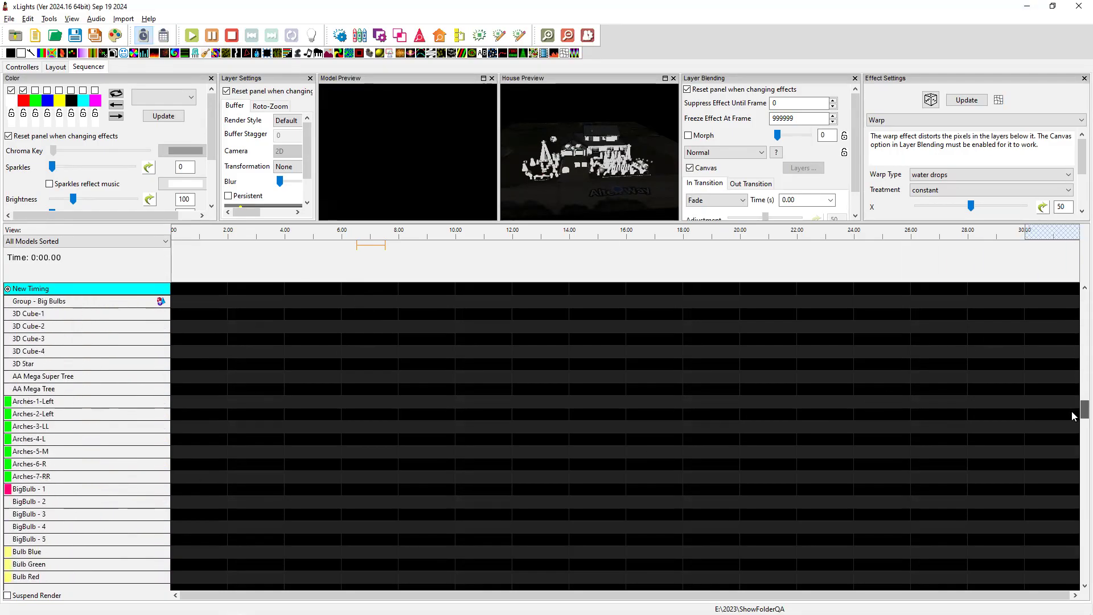
click(31, 365)
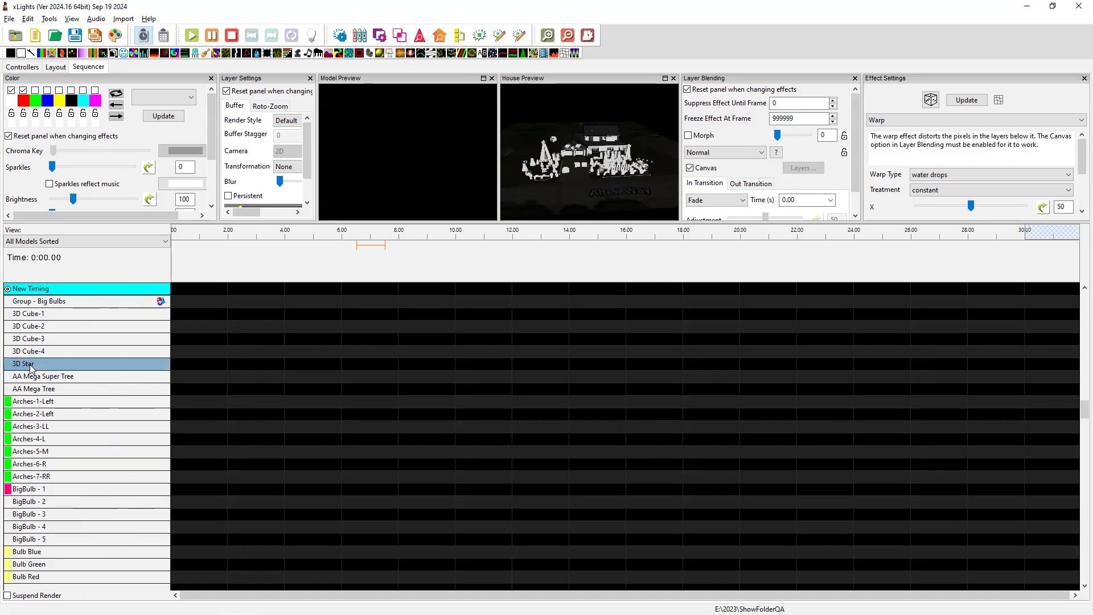
double_click(30, 365)
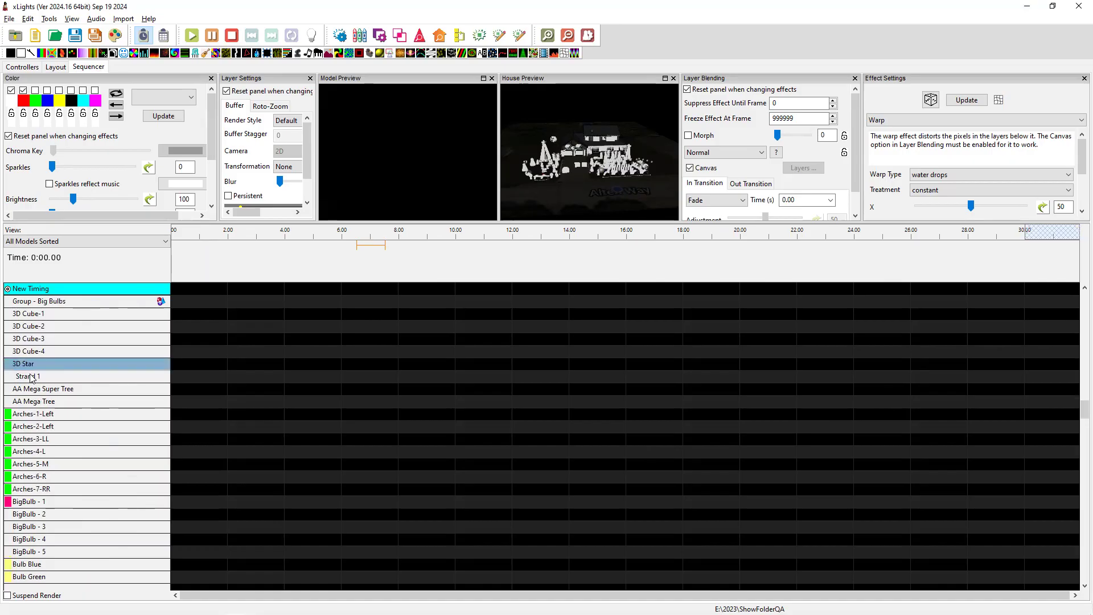
double_click(30, 377)
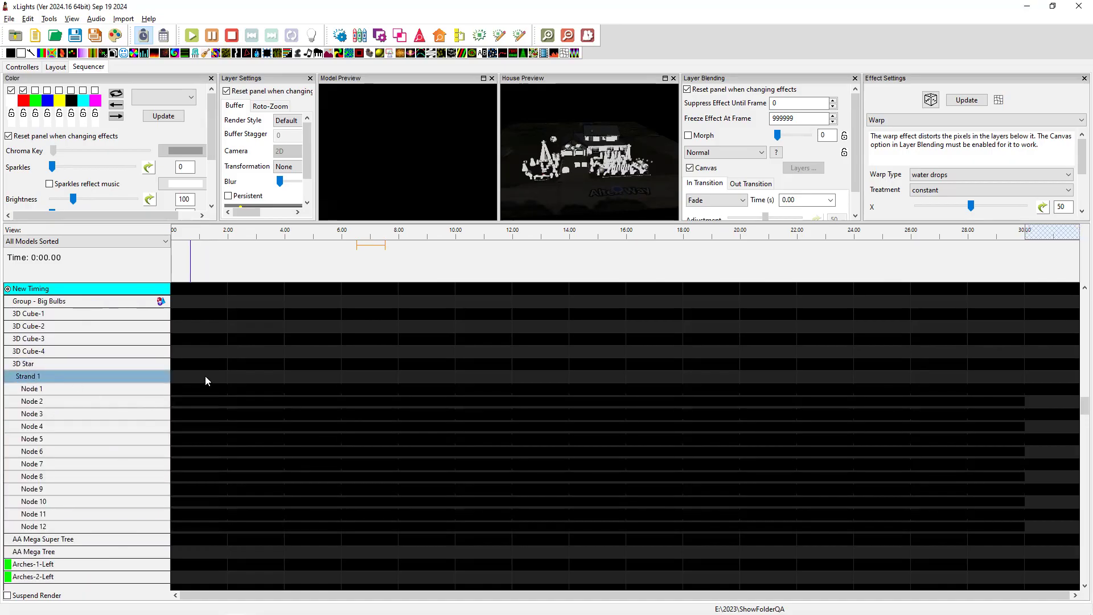
drag(25, 54, 354, 389)
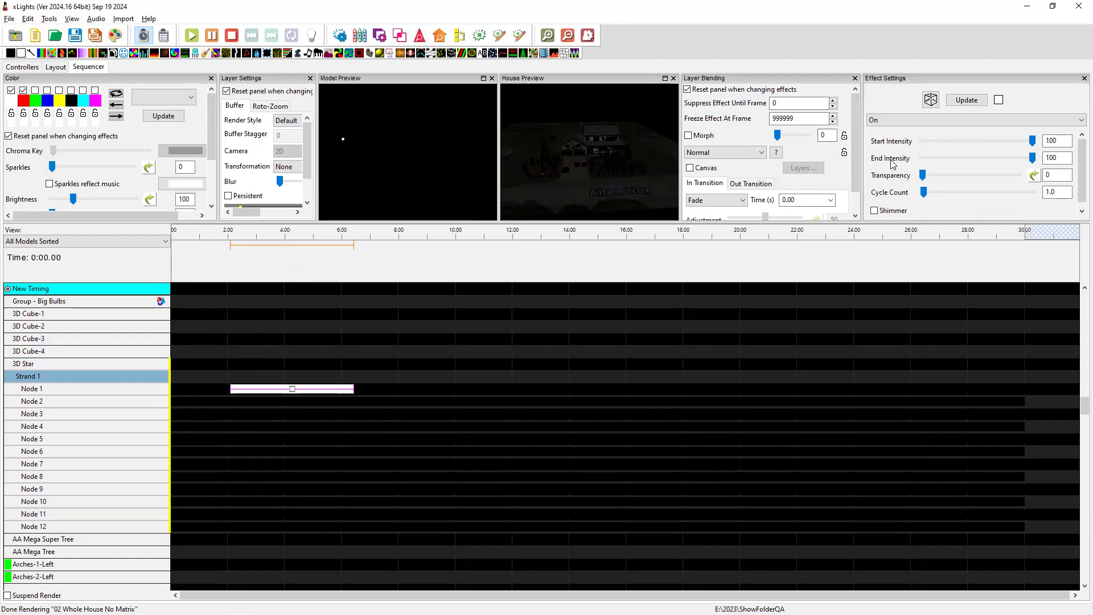
Set Node 1's On effect Start Intensity to 0, then highlight the Fan Effect Scale to Buffer fix note.
drag(1032, 141, 923, 141)
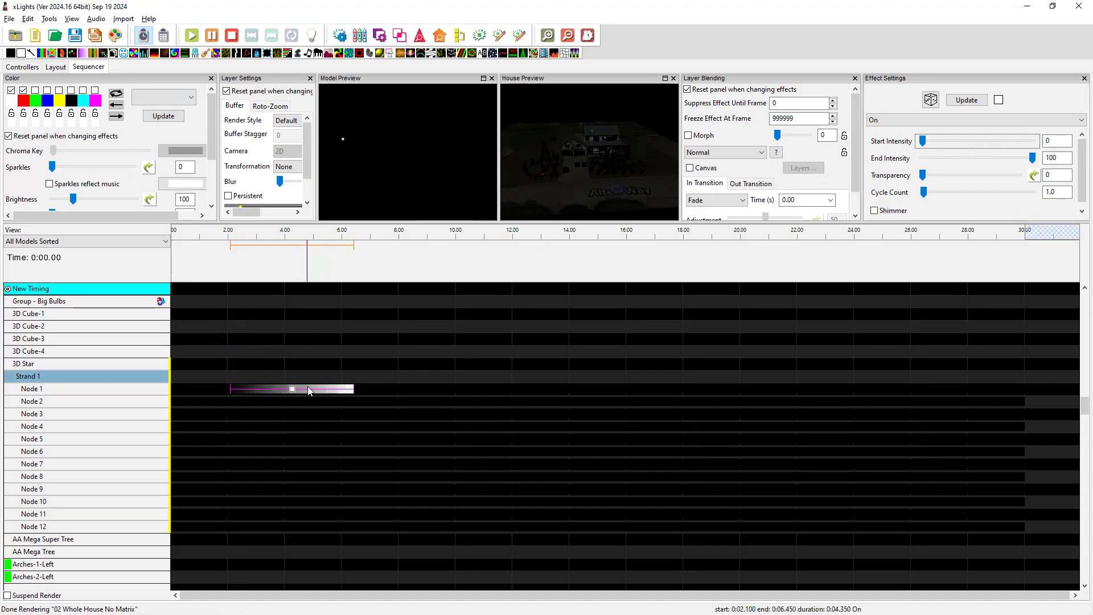
click(292, 392)
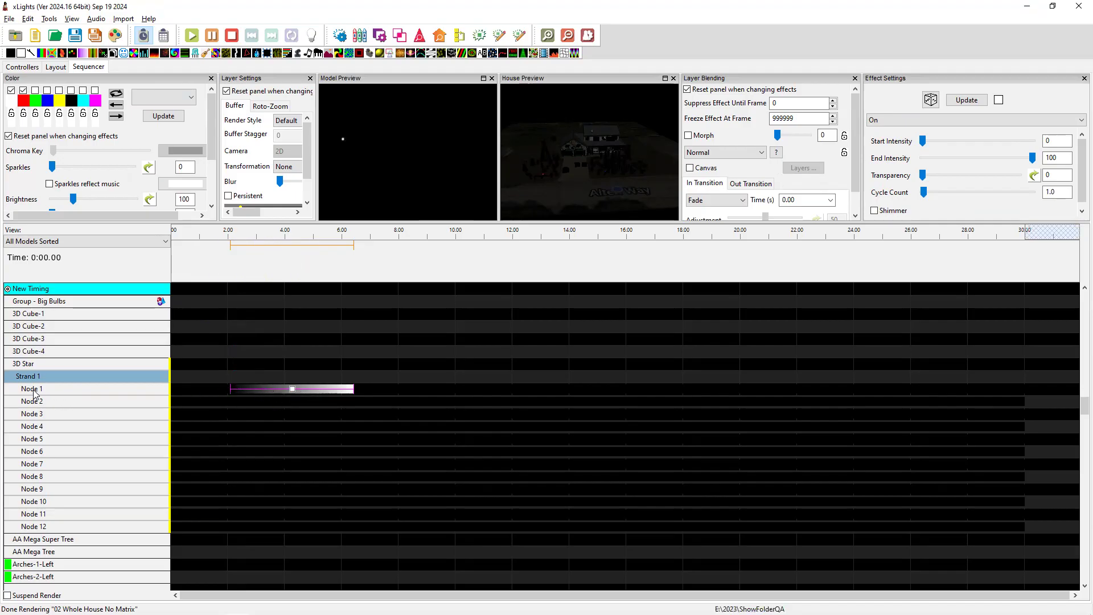
key(alt+Tab)
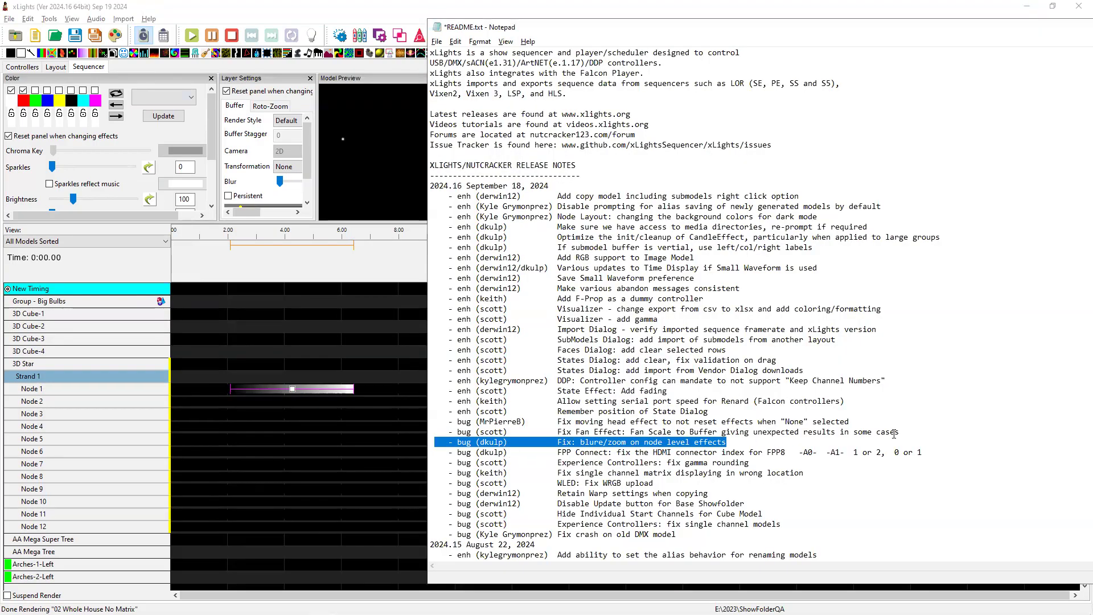
drag(907, 431, 452, 431)
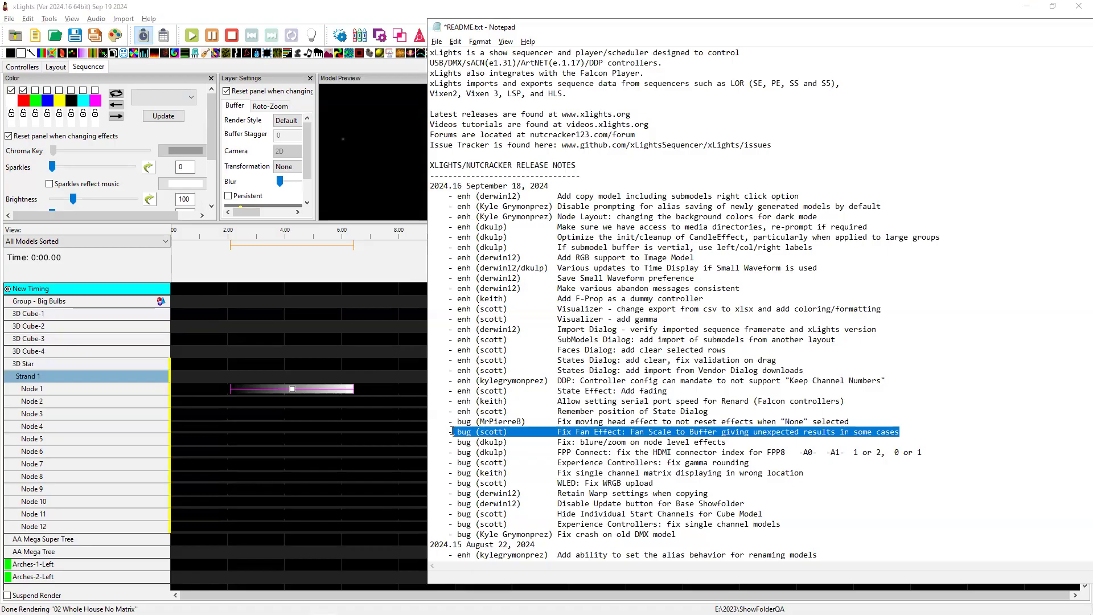
Add a Fan effect spanning 7.60–12.95 s to the 3D Star row and enlarge the preview panels.
click(263, 336)
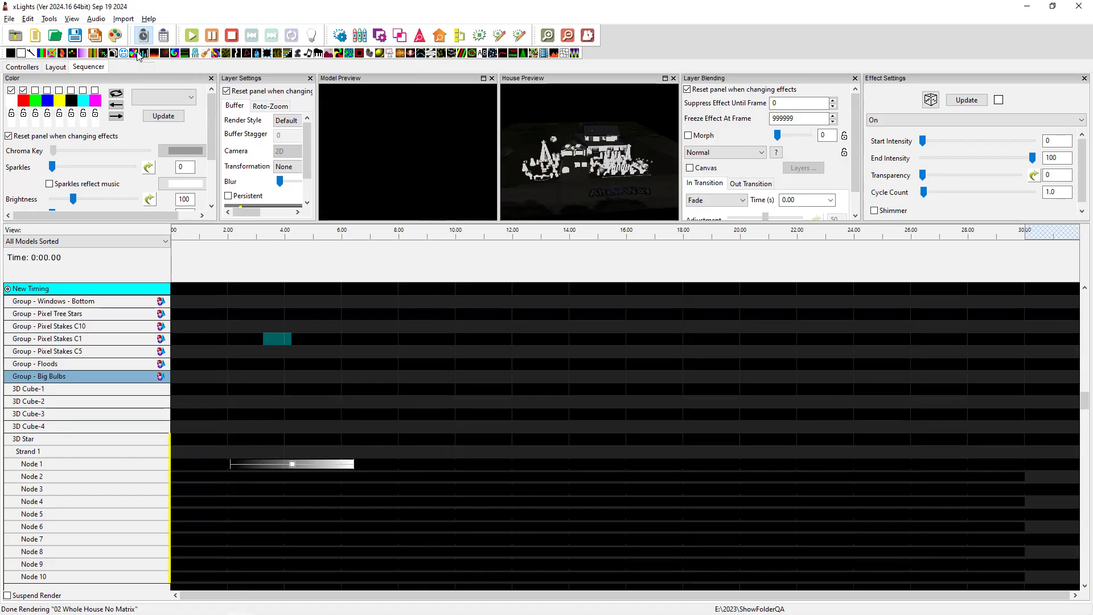
drag(133, 54, 538, 439)
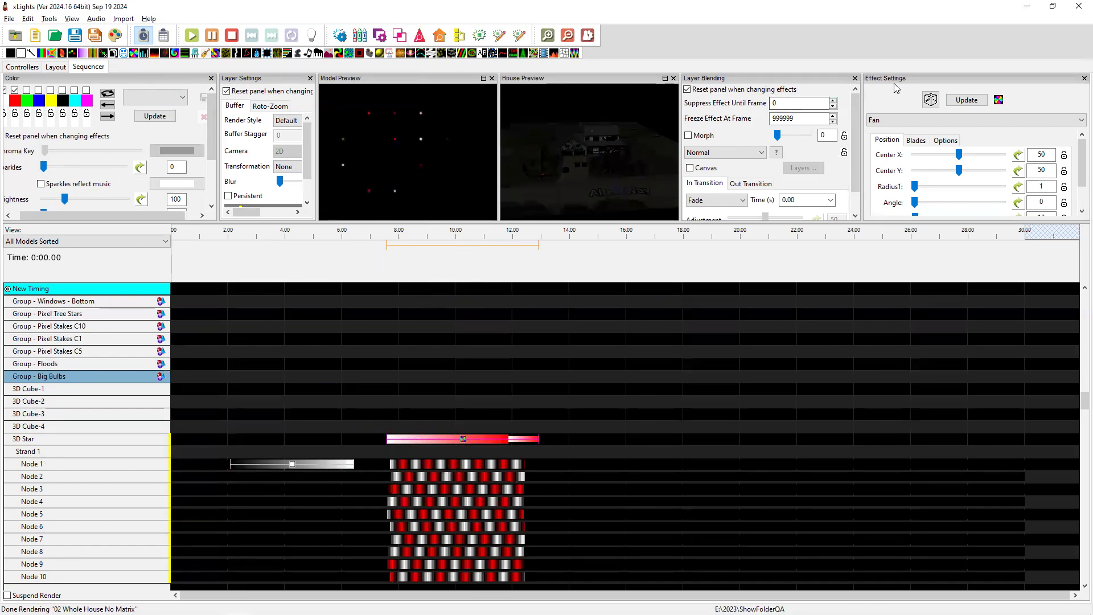
drag(843, 222, 843, 349)
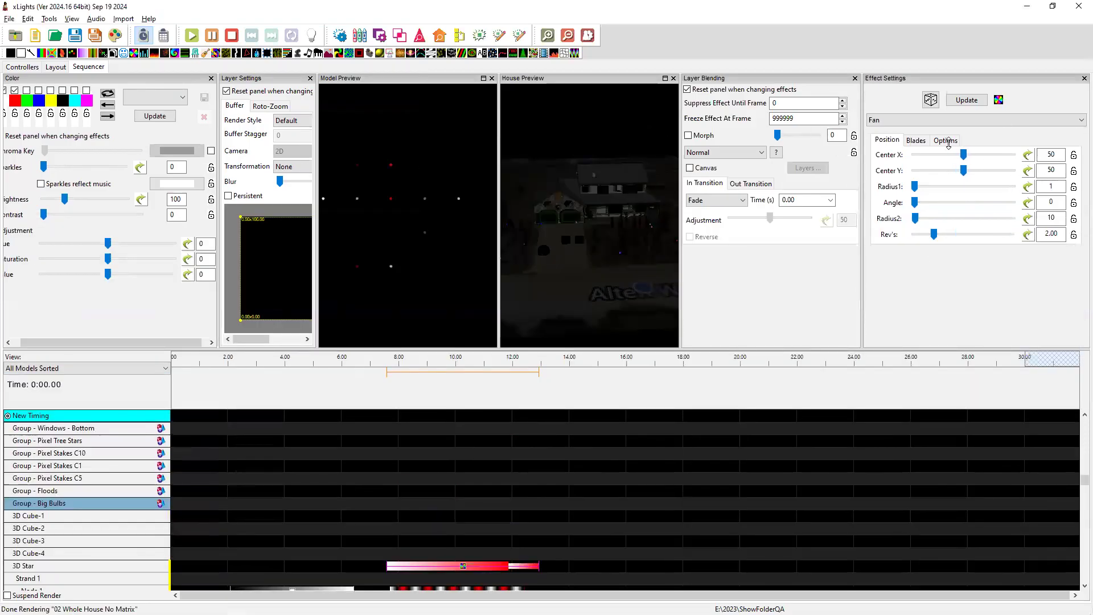
Enable Scale to Buffer in the Fan effect's options and reselect the 3D Star row.
click(948, 140)
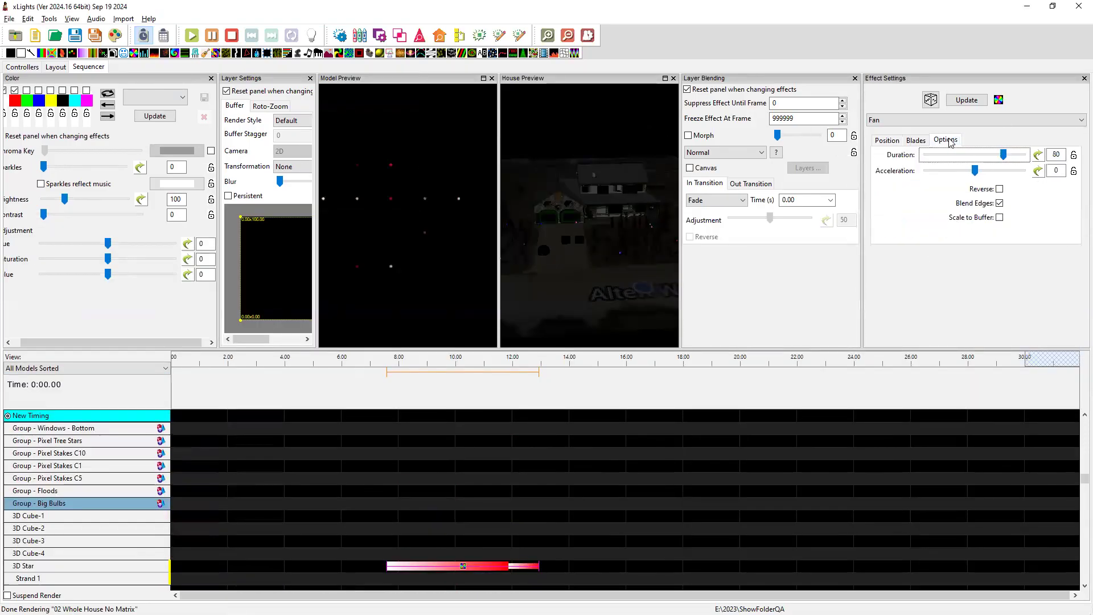
click(1000, 217)
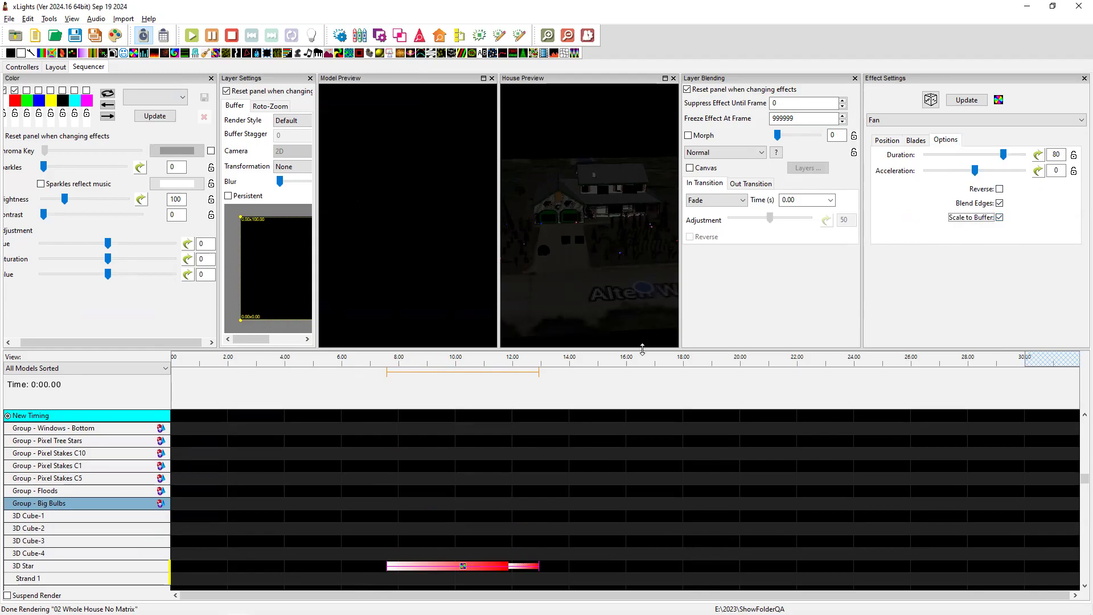
drag(642, 350, 642, 348)
drag(638, 300, 638, 302)
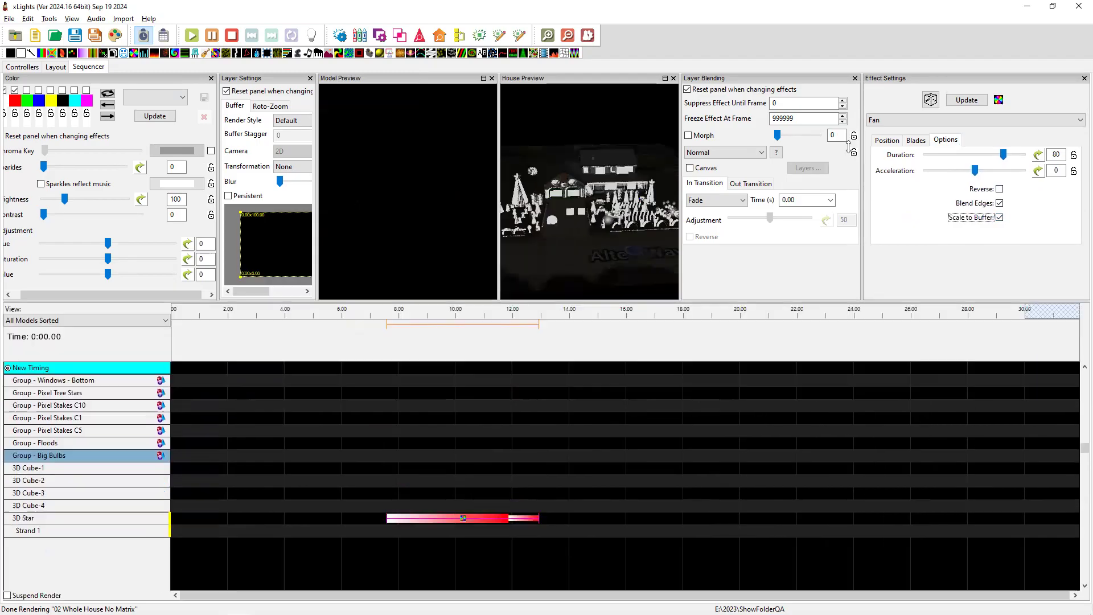
click(888, 141)
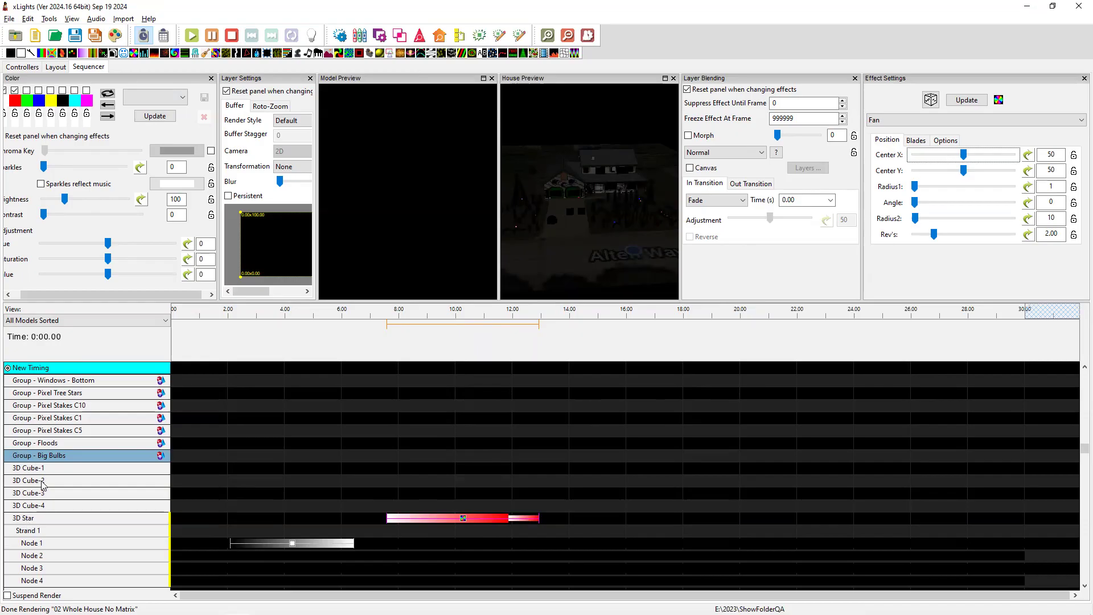
click(45, 518)
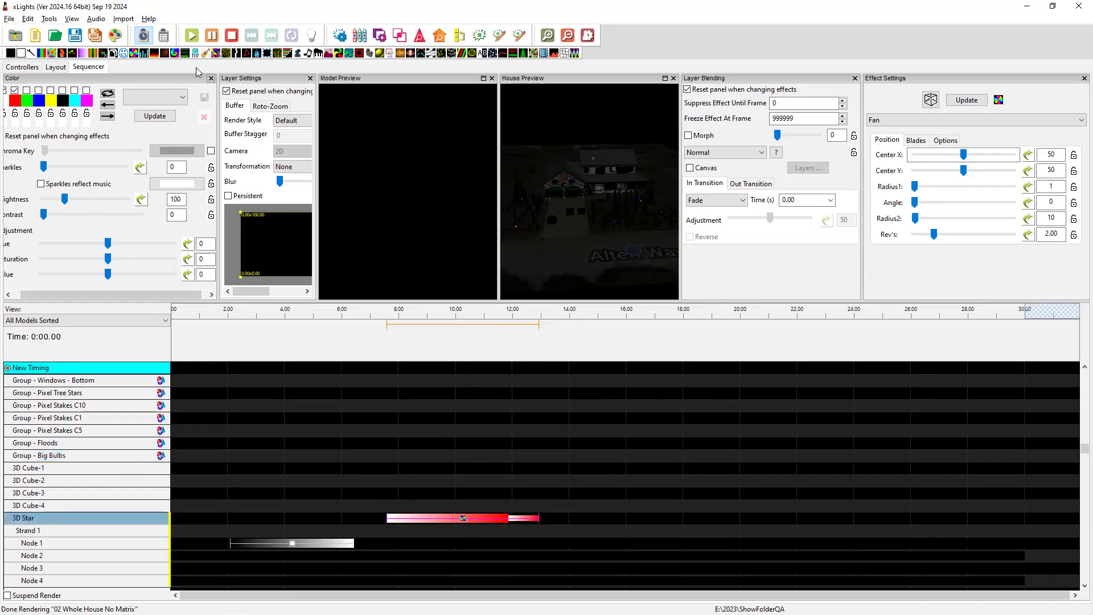
In the Layout view, scroll the Models list up and select the 3D Star model.
click(51, 67)
scroll(74, 165, up, 15)
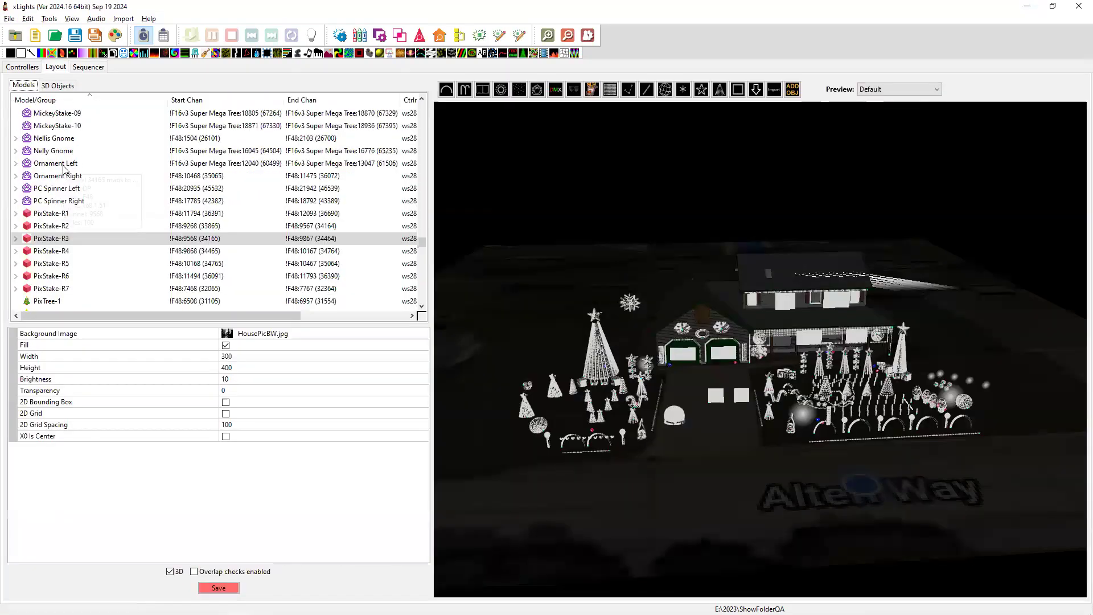
scroll(65, 168, up, 10)
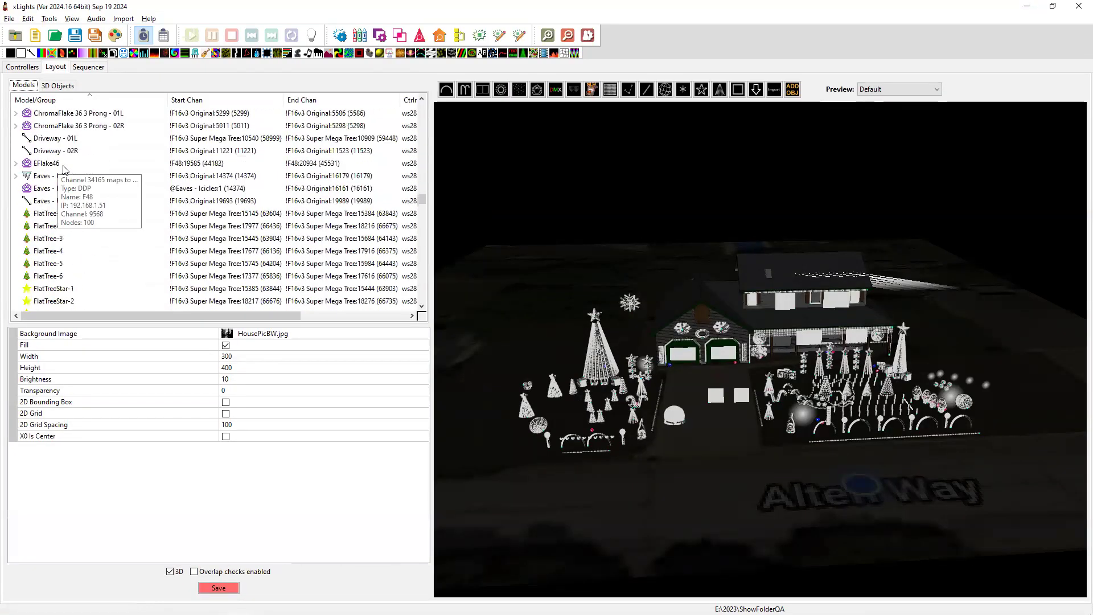
scroll(65, 168, up, 4)
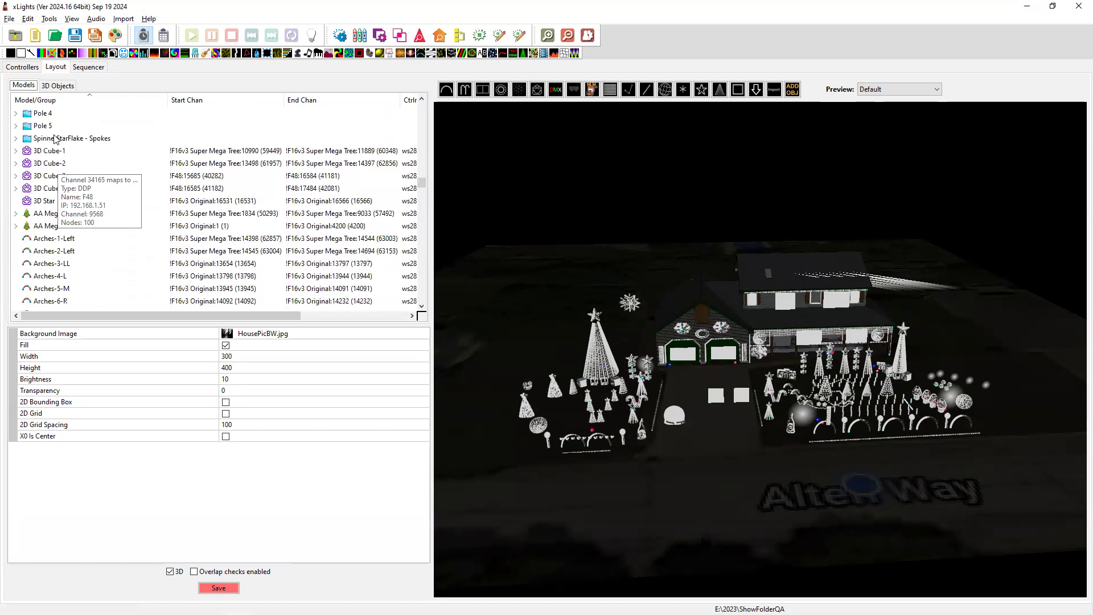
click(43, 202)
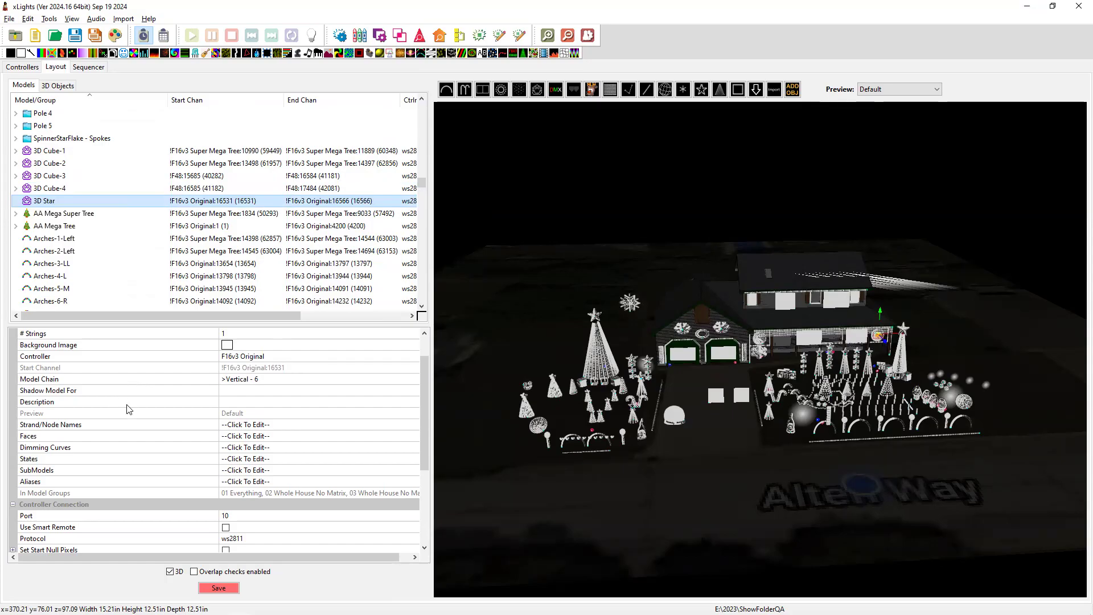
Open the 3D Star's Custom Model grid (12 nodes, 5 high) from Model Data, then close it.
scroll(173, 450, up, 1)
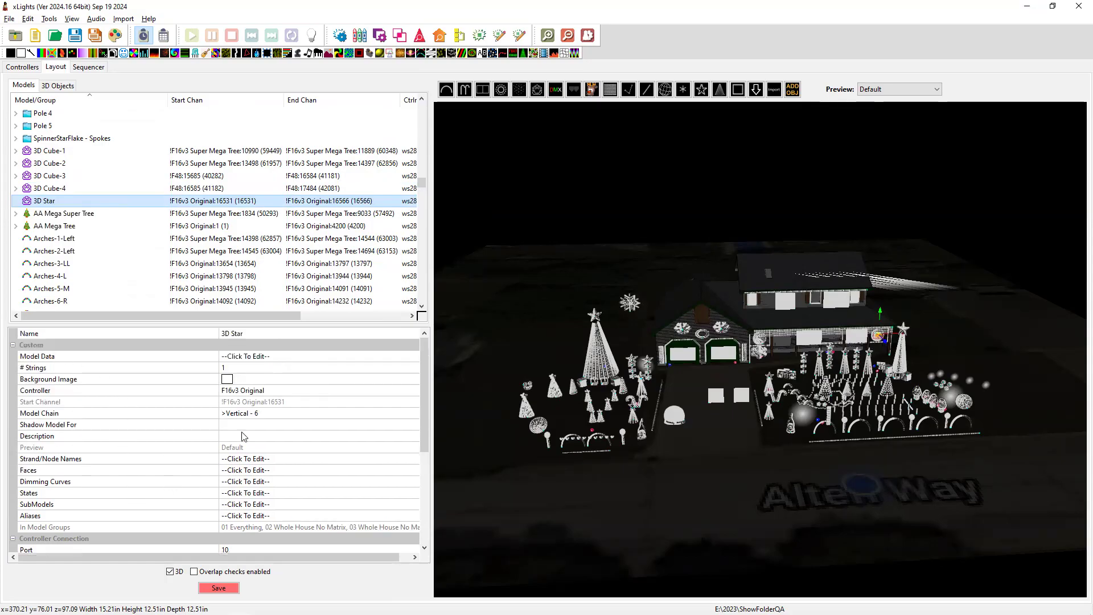
click(406, 358)
click(416, 357)
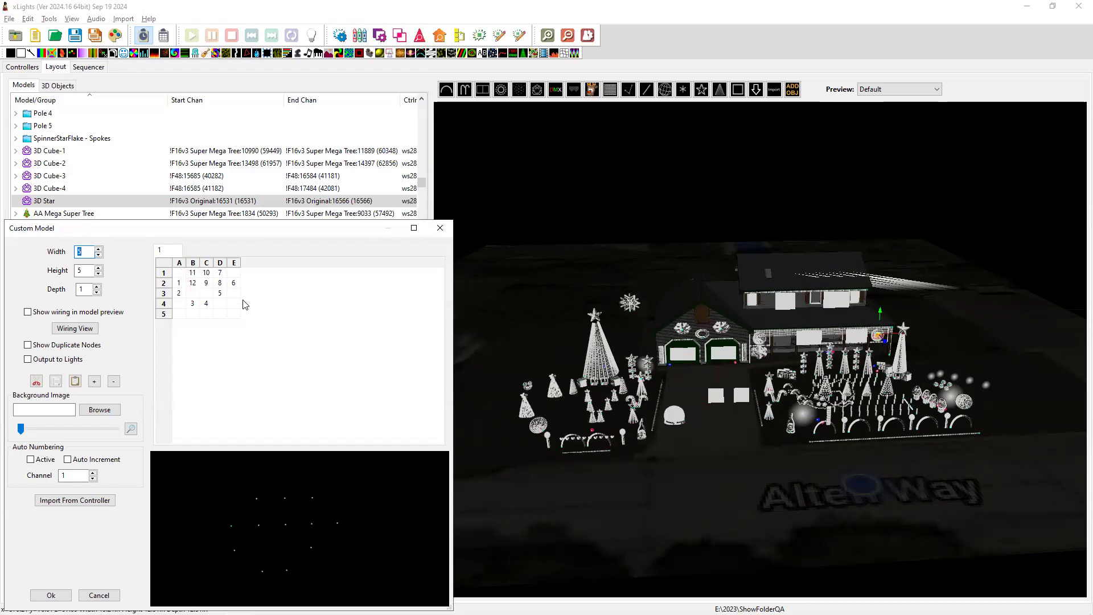
click(440, 228)
In xLights' Sequencer, review the Fan effect's Options and Position settings, then return to the Notepad release notes.
key(alt+Tab)
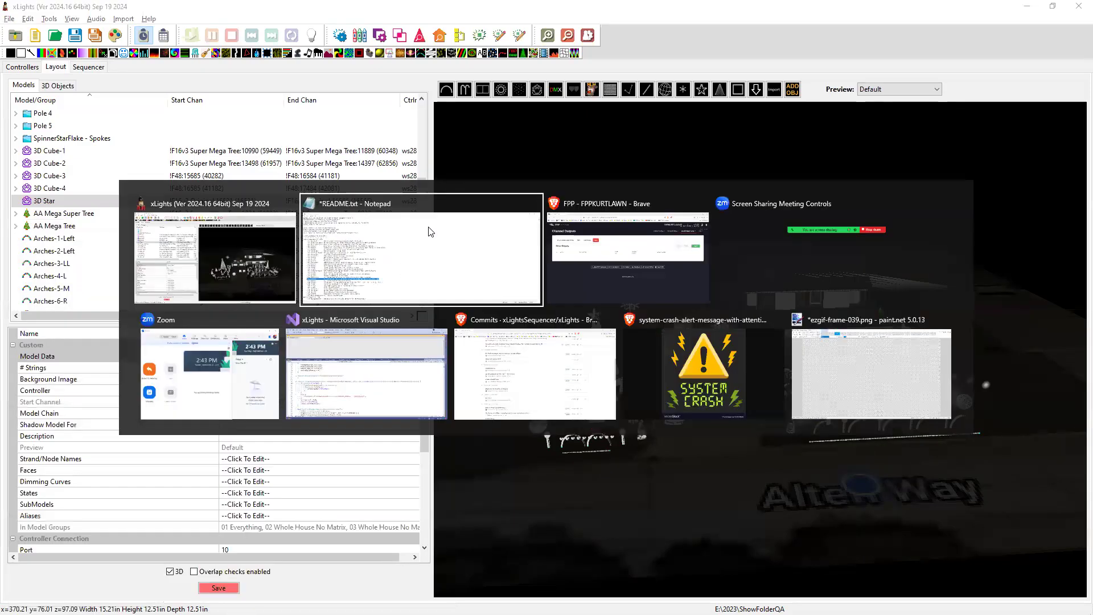
key(alt+Tab)
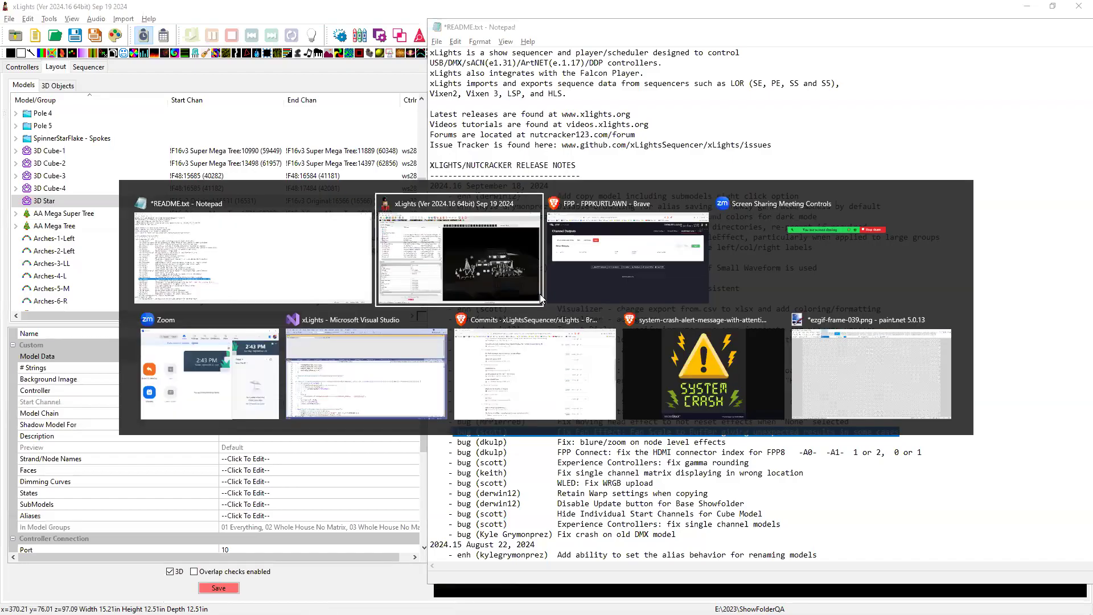
click(91, 67)
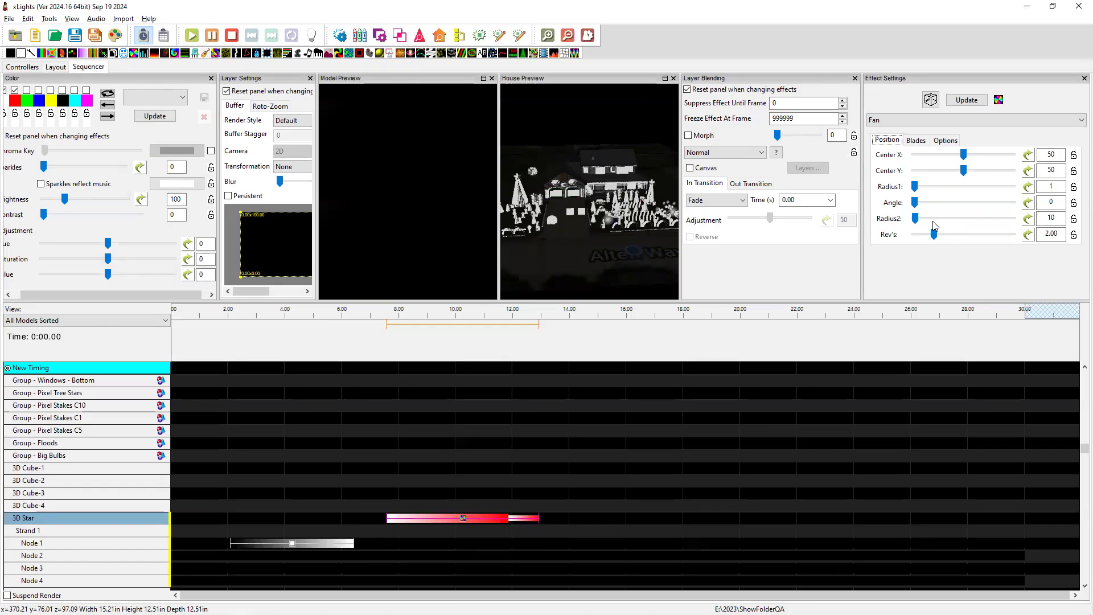
click(946, 140)
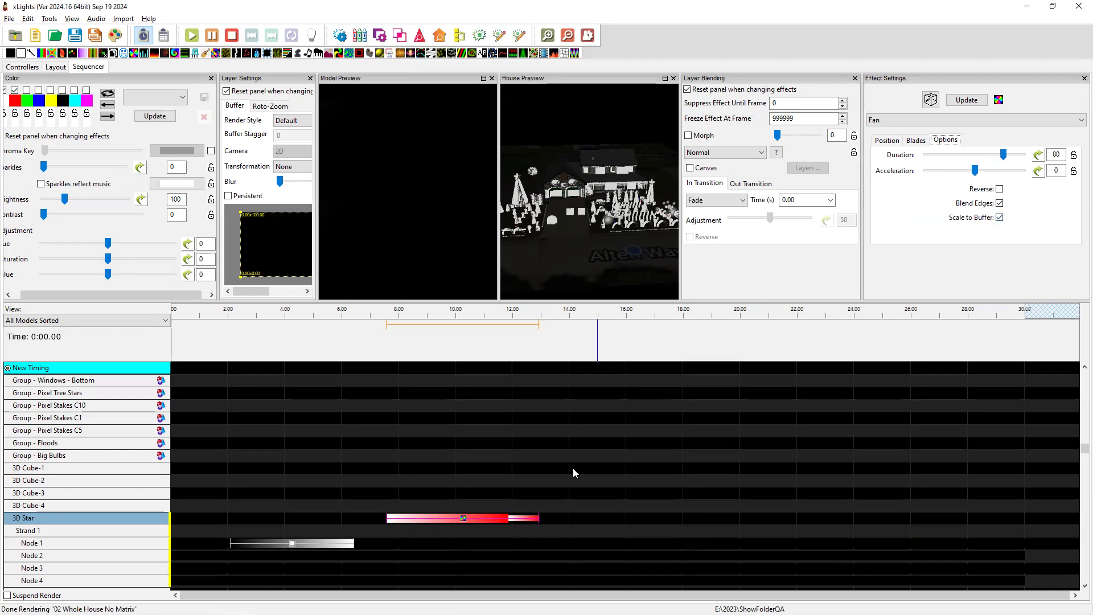
click(889, 142)
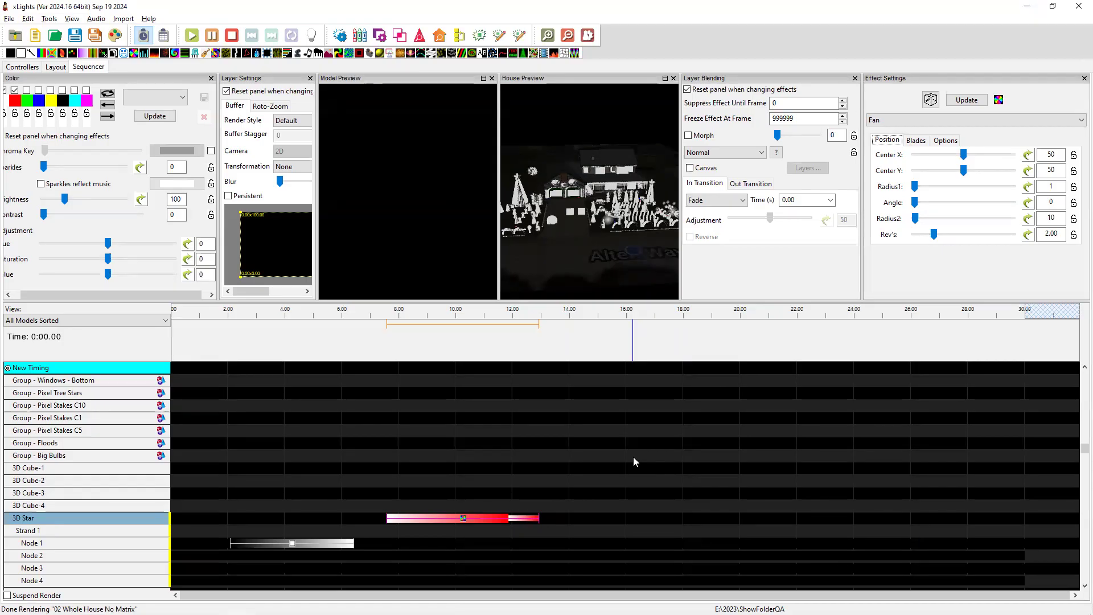
key(alt+Tab)
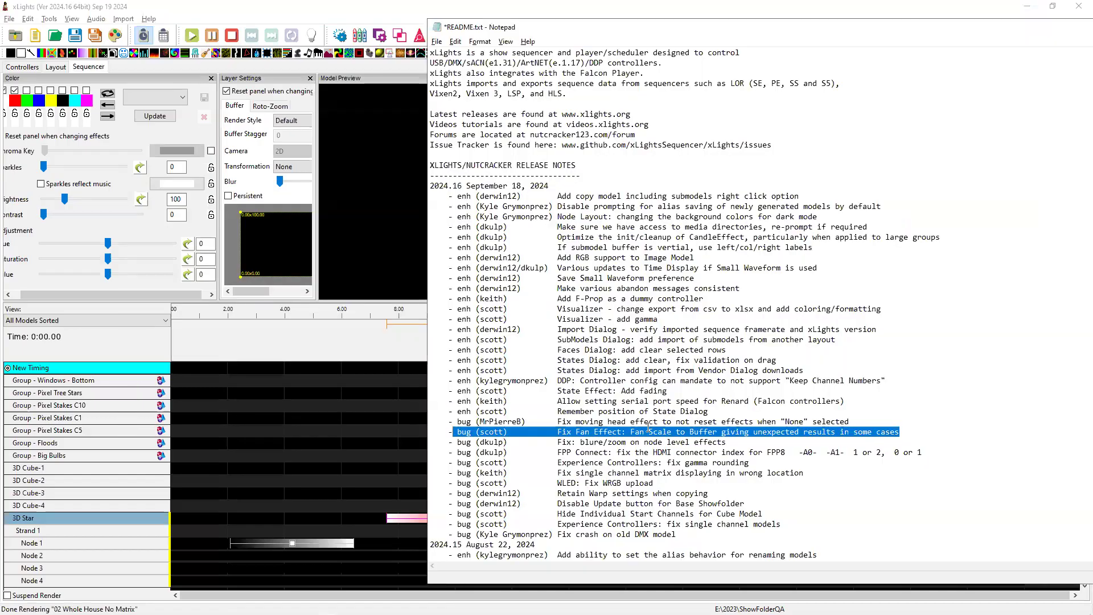
Highlight the Fan Effect fix and moving head effect fix lines in the release notes.
click(841, 421)
drag(905, 432, 445, 432)
click(639, 445)
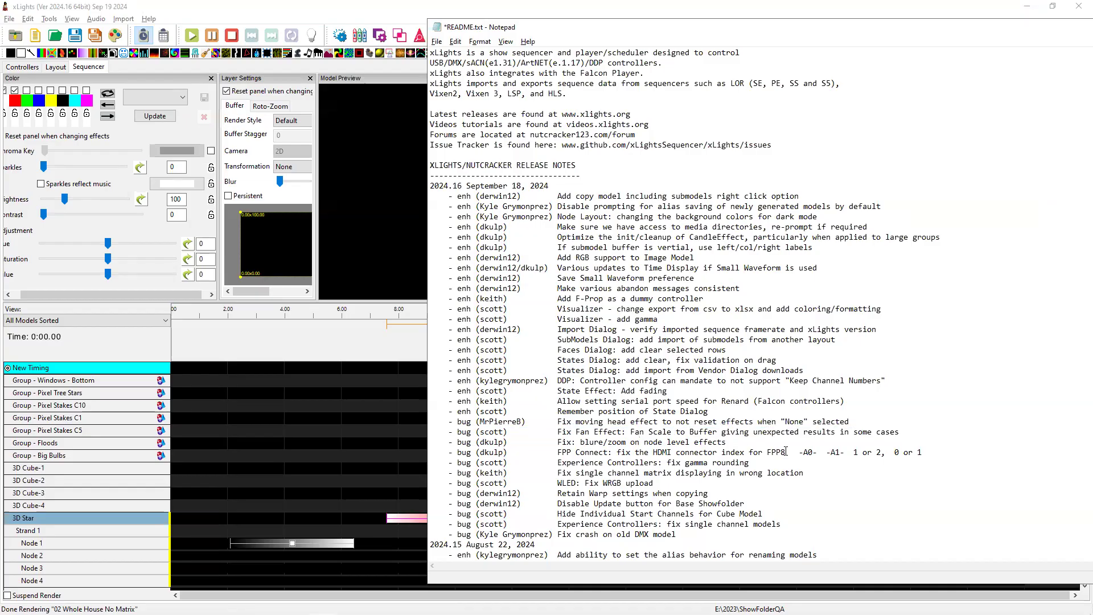
drag(857, 421, 457, 422)
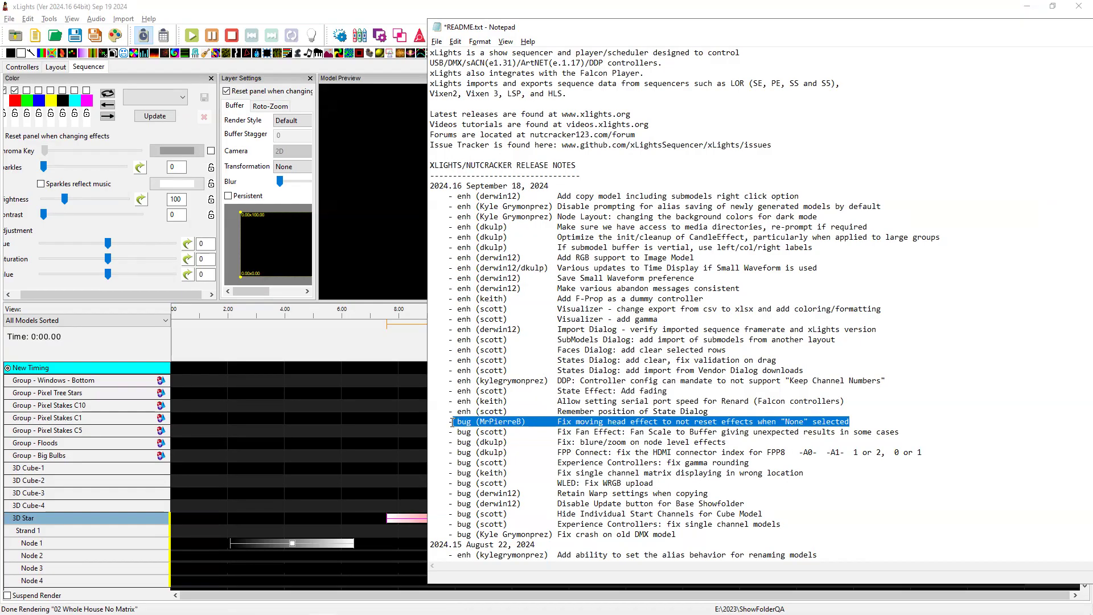
In the MH view, place a Moving Head effect on Group - MH, reposition it, and deselect all fixtures.
click(248, 434)
click(76, 322)
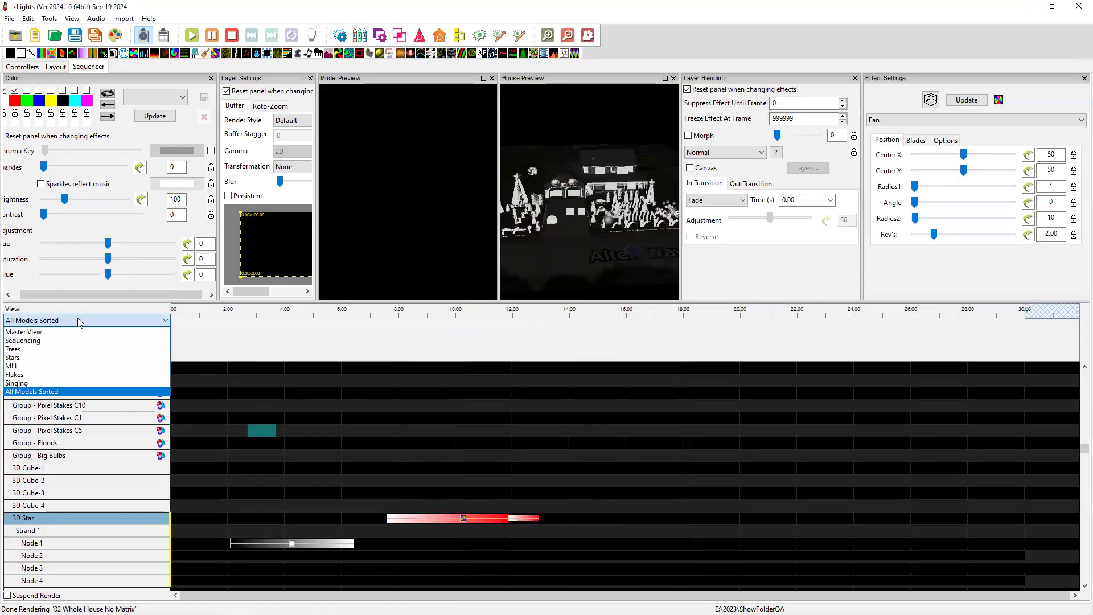
click(44, 369)
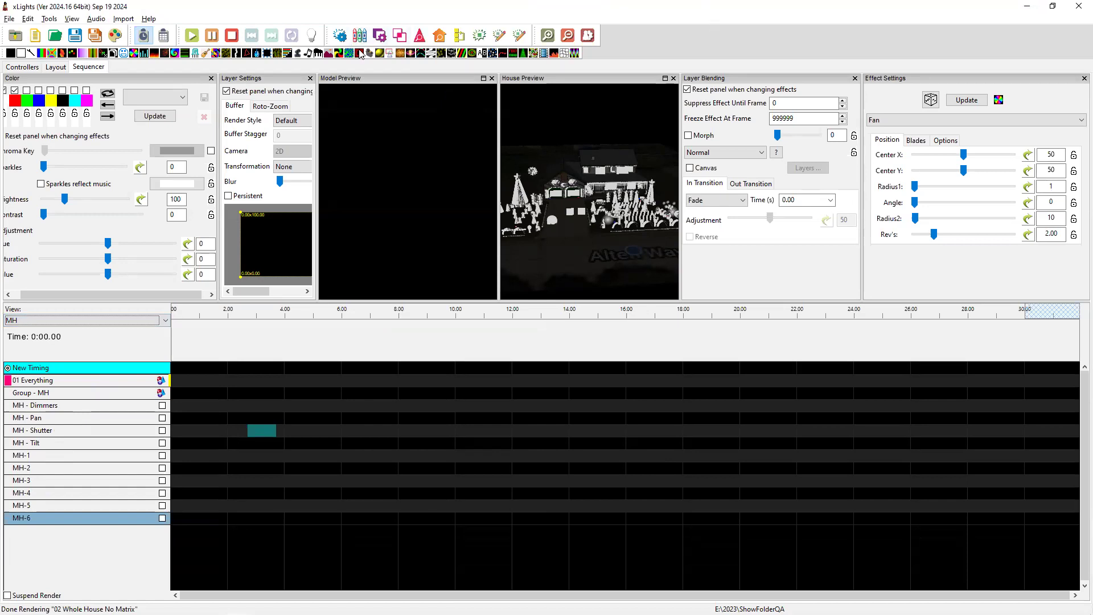
click(299, 53)
drag(273, 216, 465, 392)
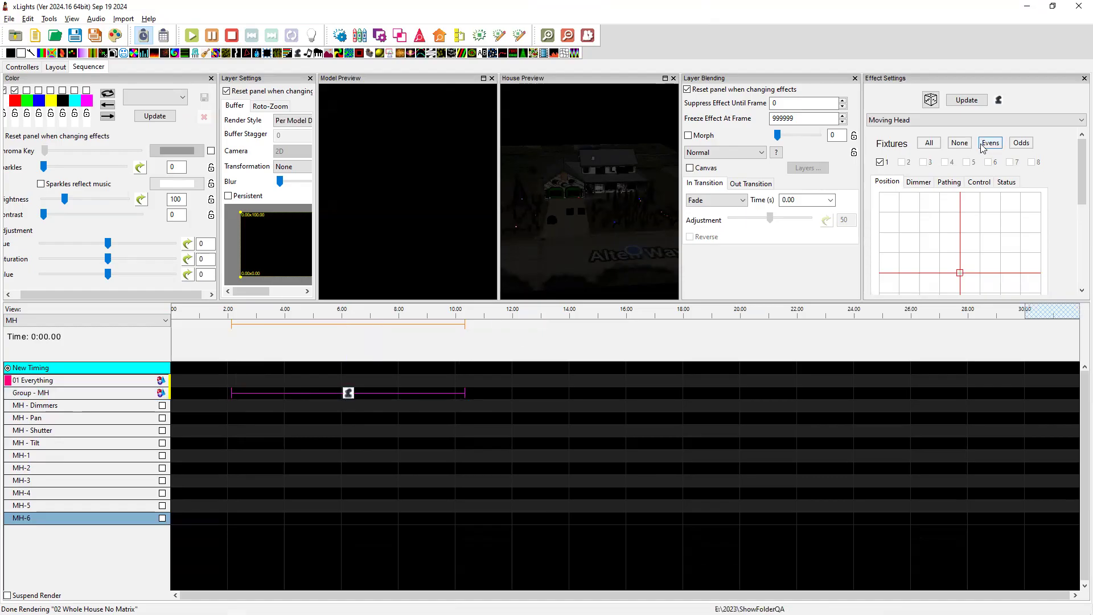
drag(960, 274, 931, 256)
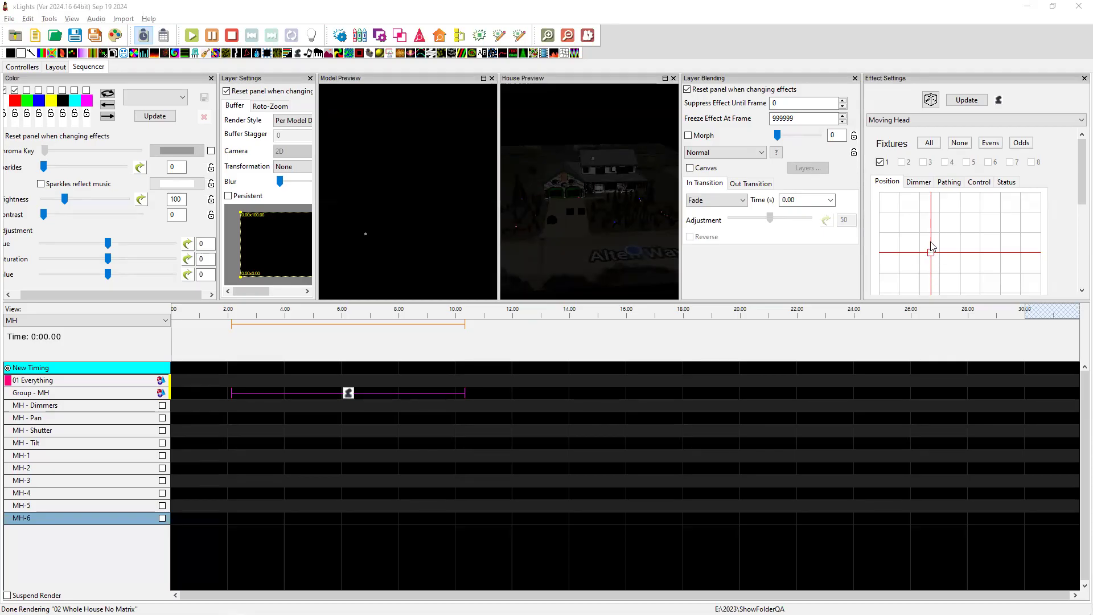
click(966, 146)
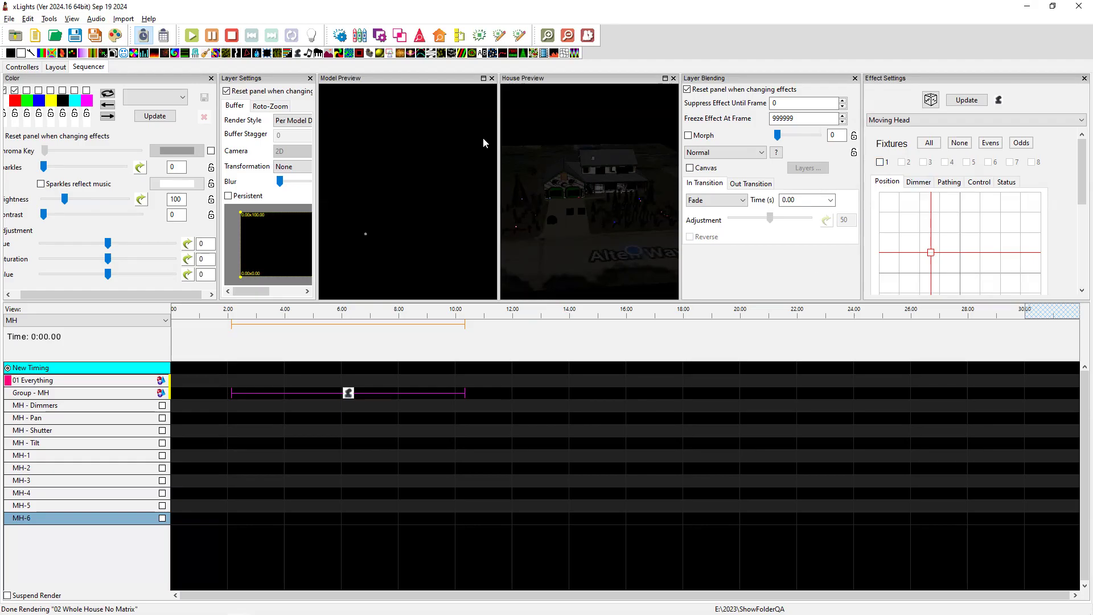
key(alt+Tab)
key(alt+Tab)
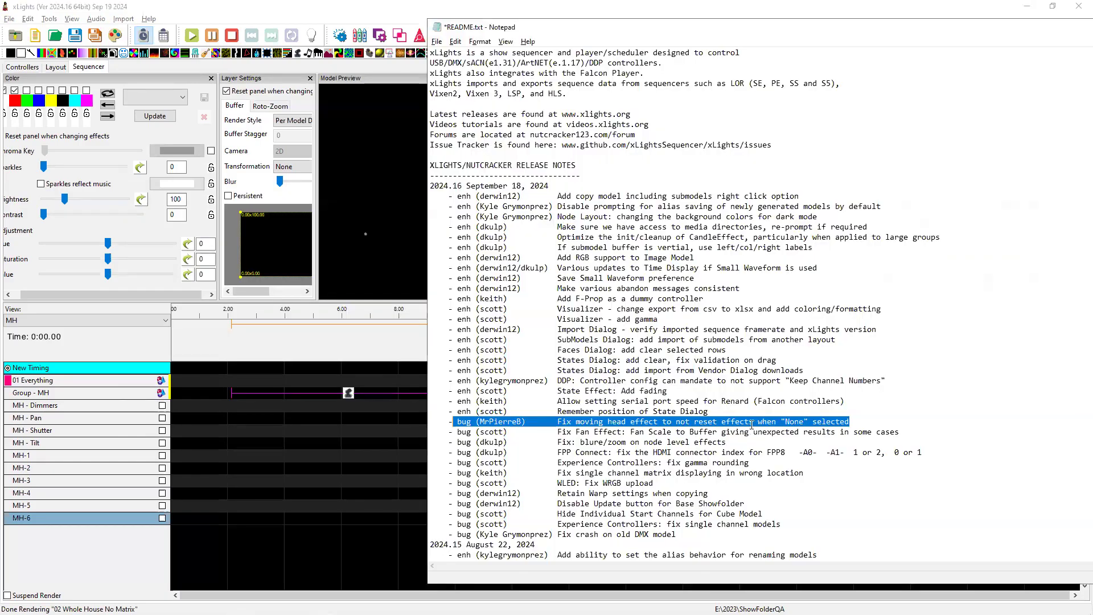
Mark the State Dialog release-note line, then open EFlake46's state definitions and widen the model preview.
click(716, 413)
drag(572, 414, 451, 414)
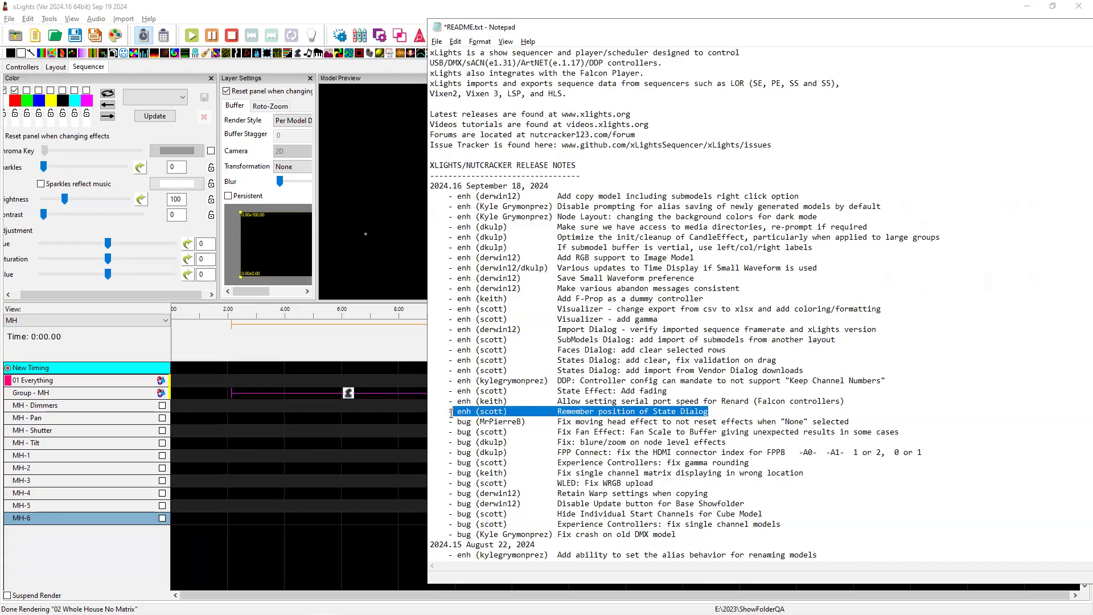
click(56, 67)
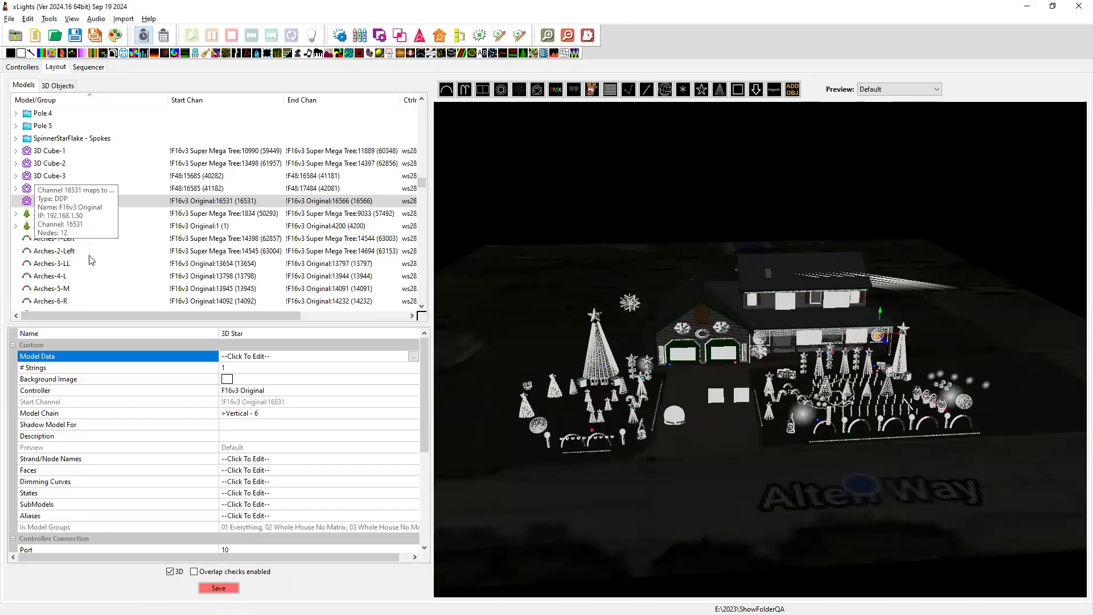
scroll(57, 191, down, 5)
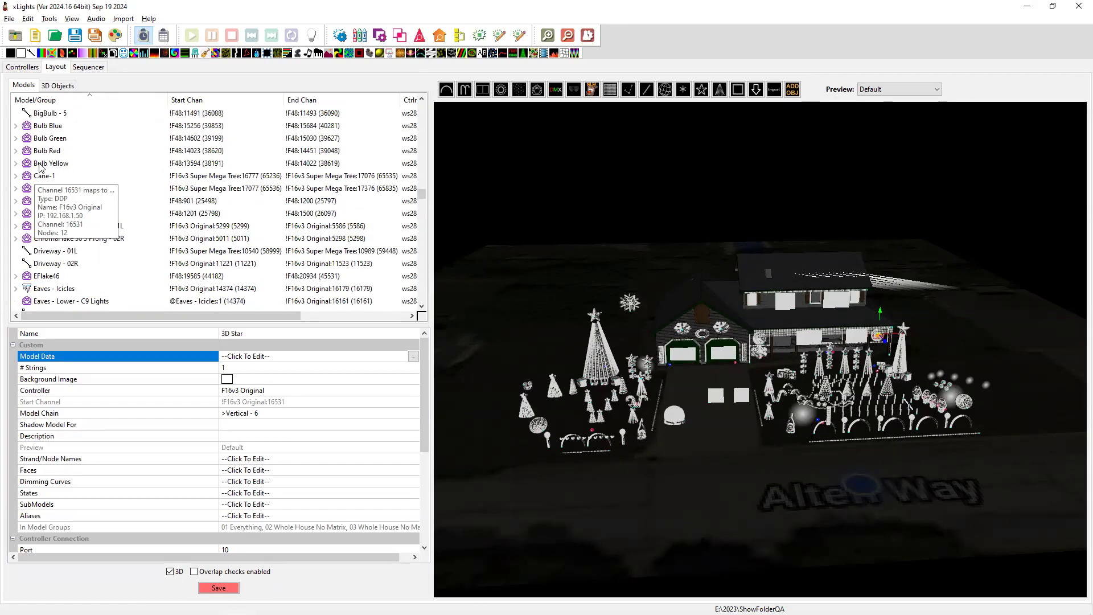
click(46, 278)
click(253, 528)
click(414, 528)
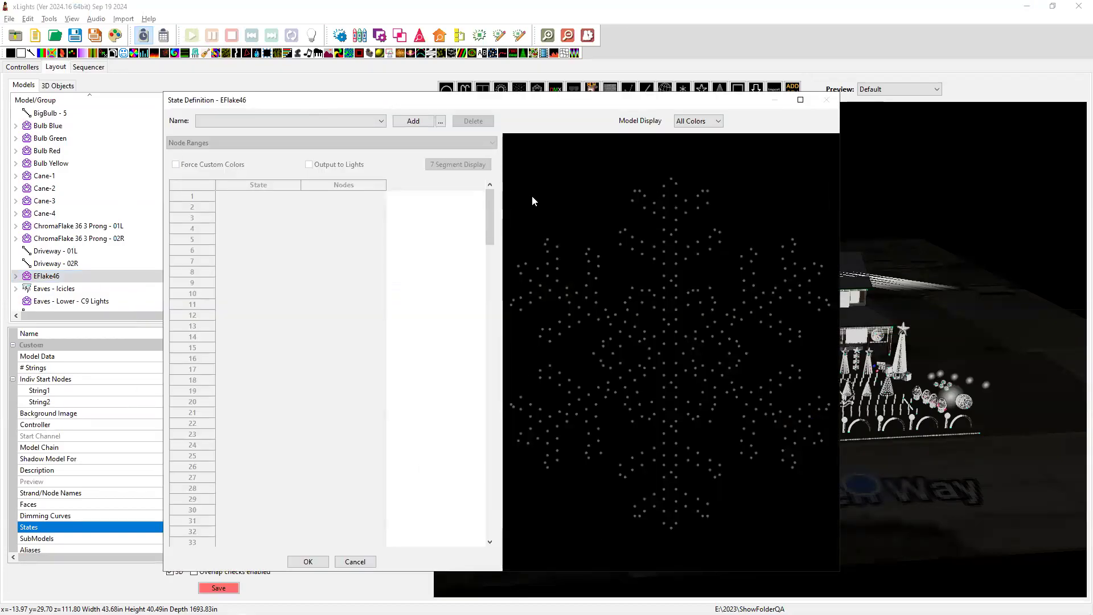
mouse_move(500, 214)
mouse_down()
mouse_move(313, 218)
mouse_move(592, 220)
mouse_move(500, 221)
mouse_up()
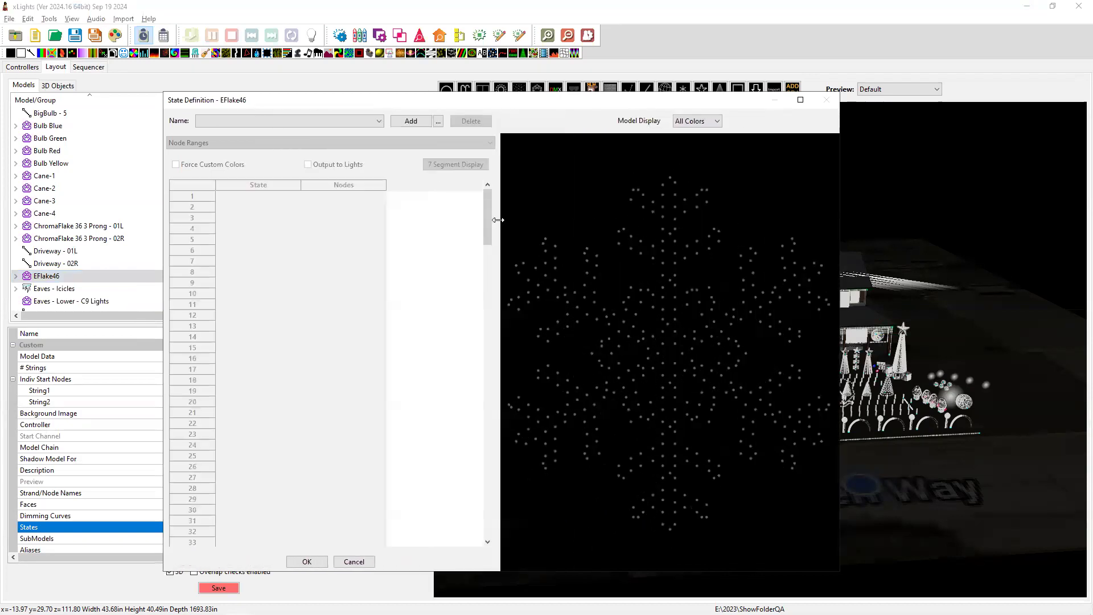
key(alt+Tab)
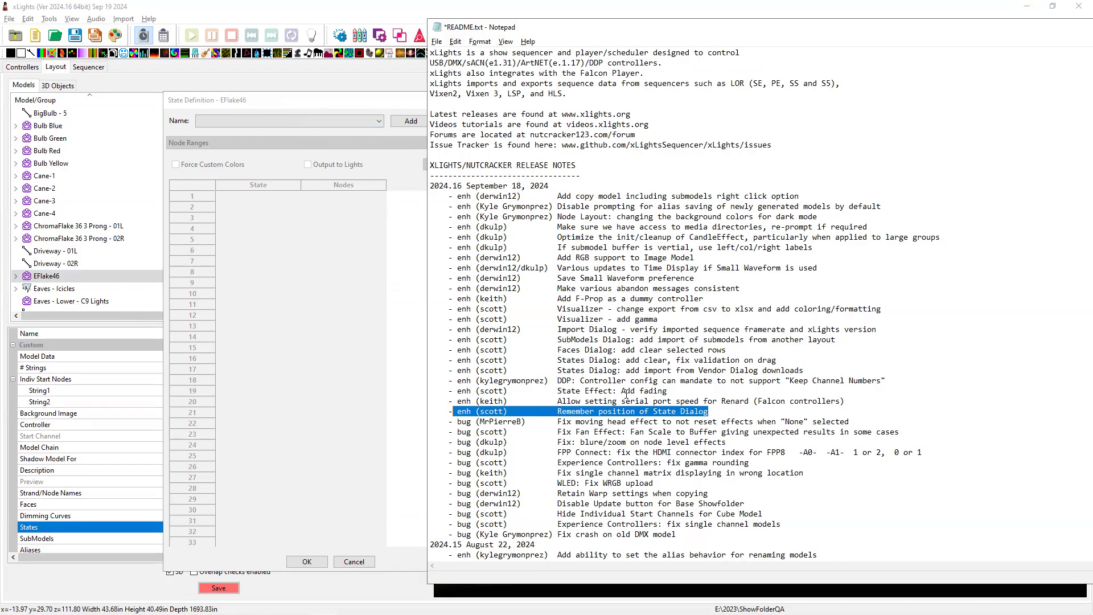
Mark the Renard port speed and State Effect fading notes, and close EFlake46's state dialog unchanged.
drag(847, 403, 452, 402)
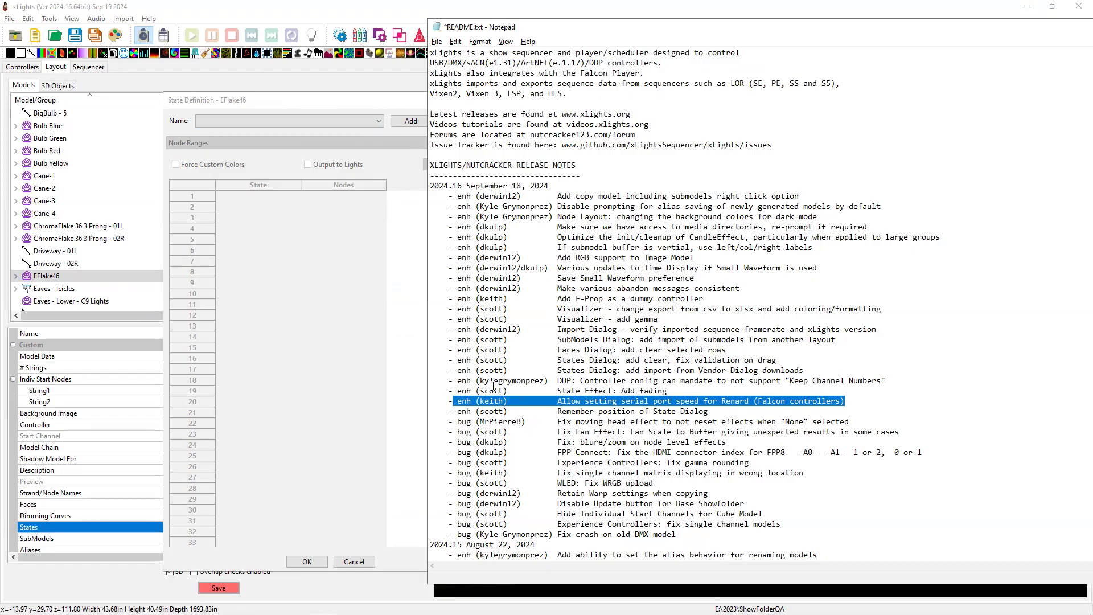
drag(690, 391, 472, 390)
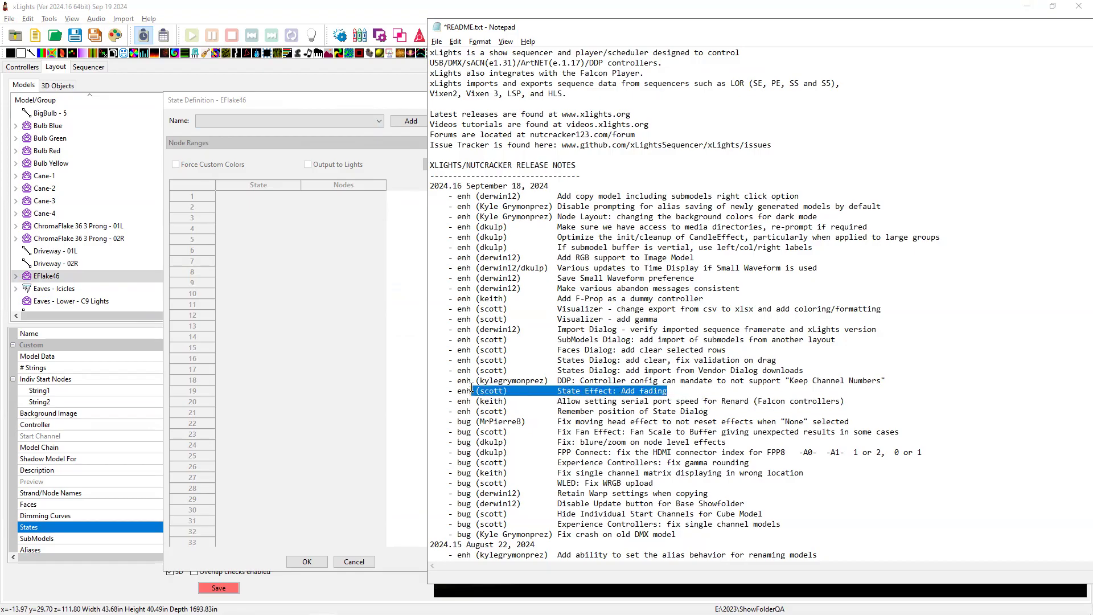
click(314, 104)
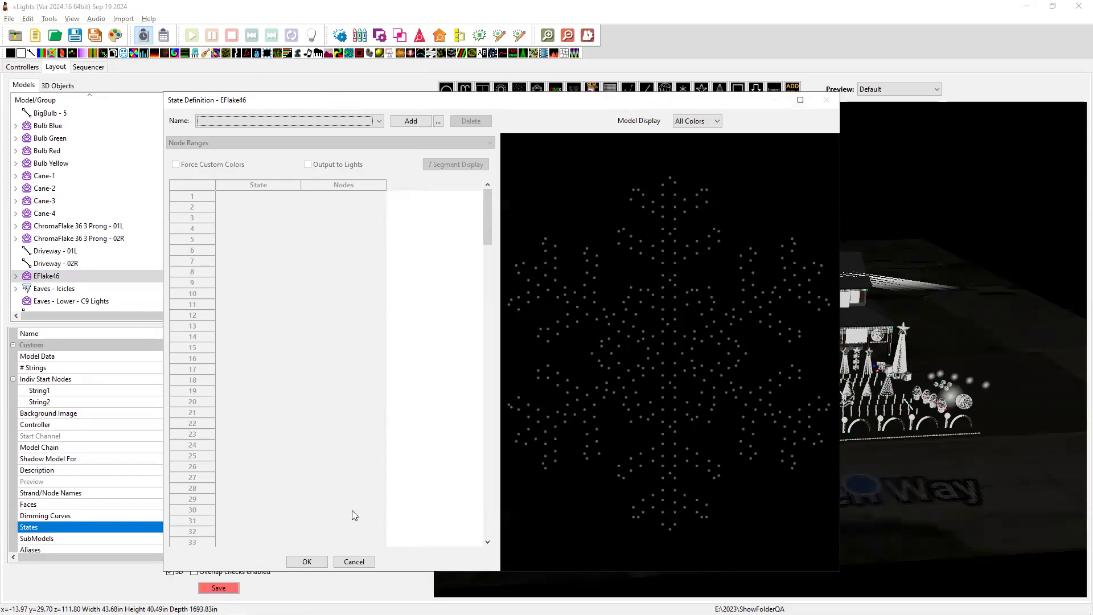
click(353, 562)
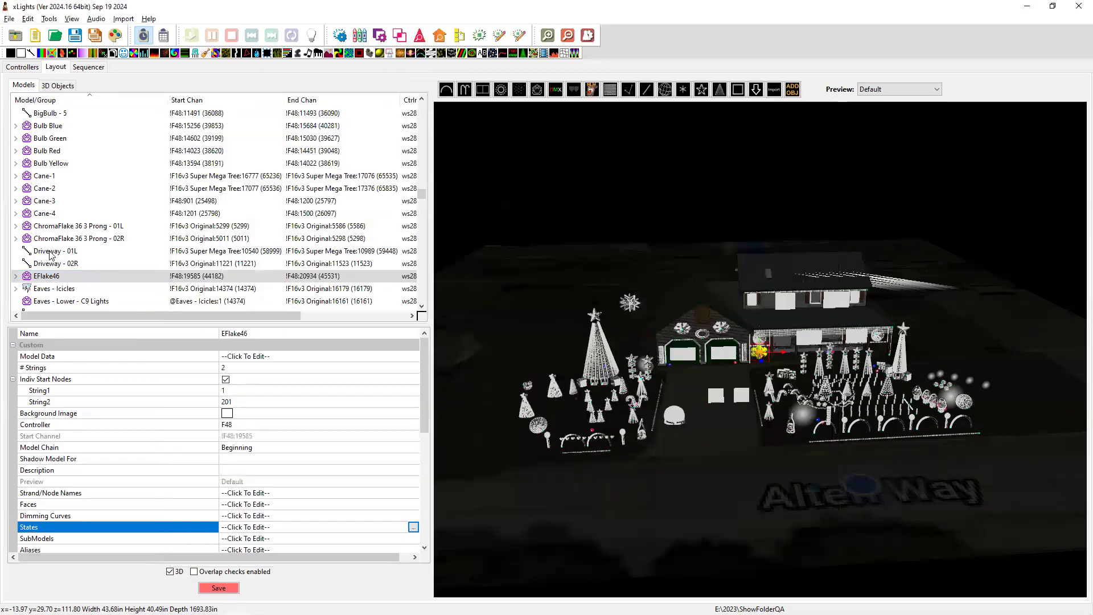
scroll(50, 255, down, 10)
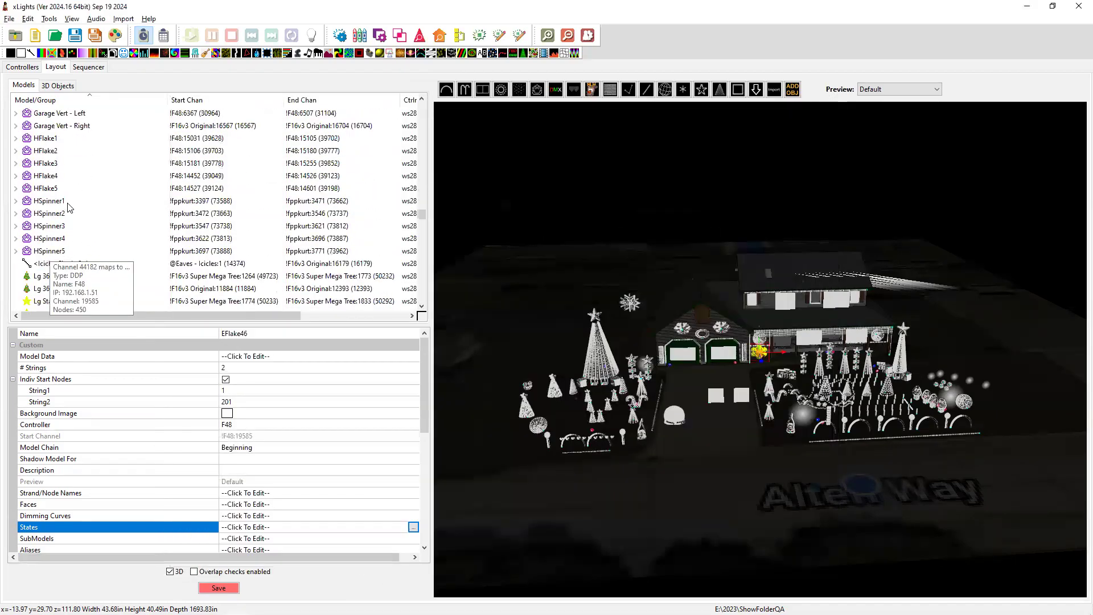
scroll(73, 225, down, 5)
scroll(73, 225, up, 12)
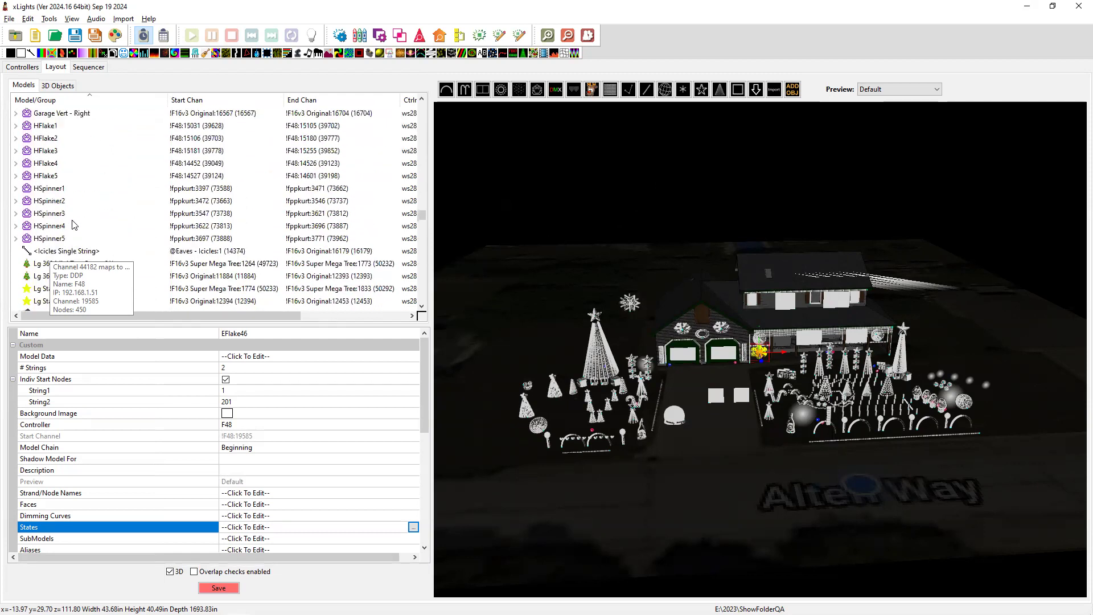
scroll(73, 225, up, 2)
Add a new state definition named TestONe to the Cane-1 model.
click(47, 139)
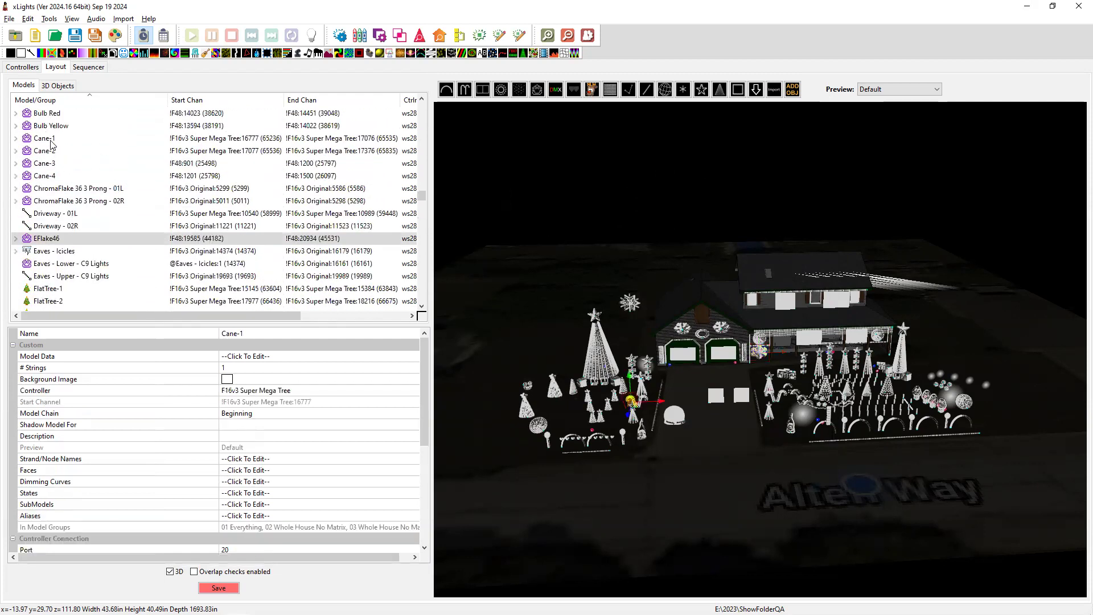
click(365, 496)
click(413, 493)
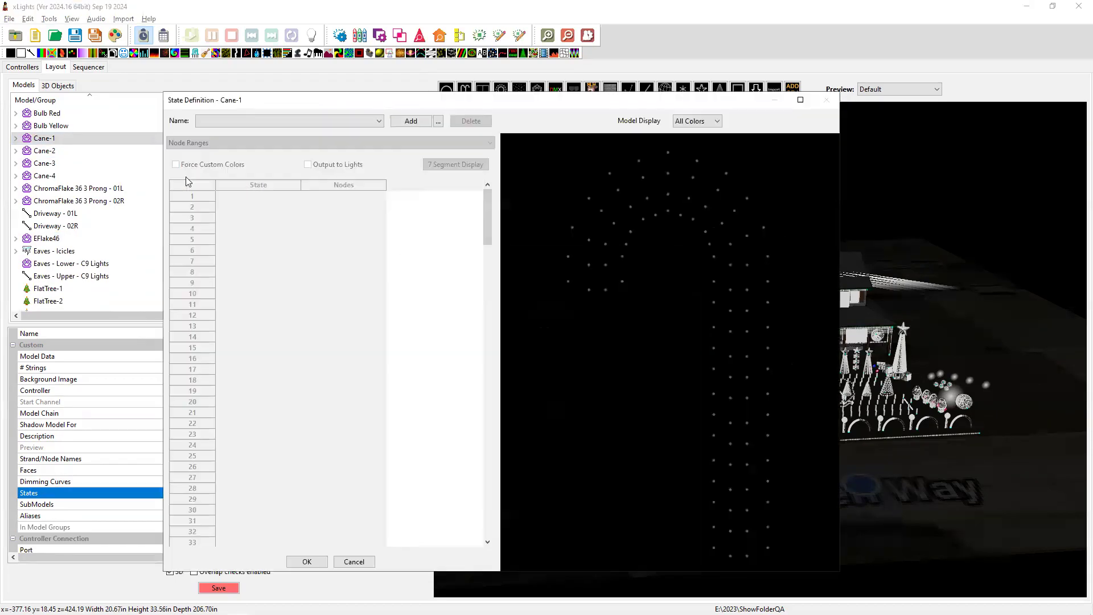
click(407, 120)
text(TestONe)
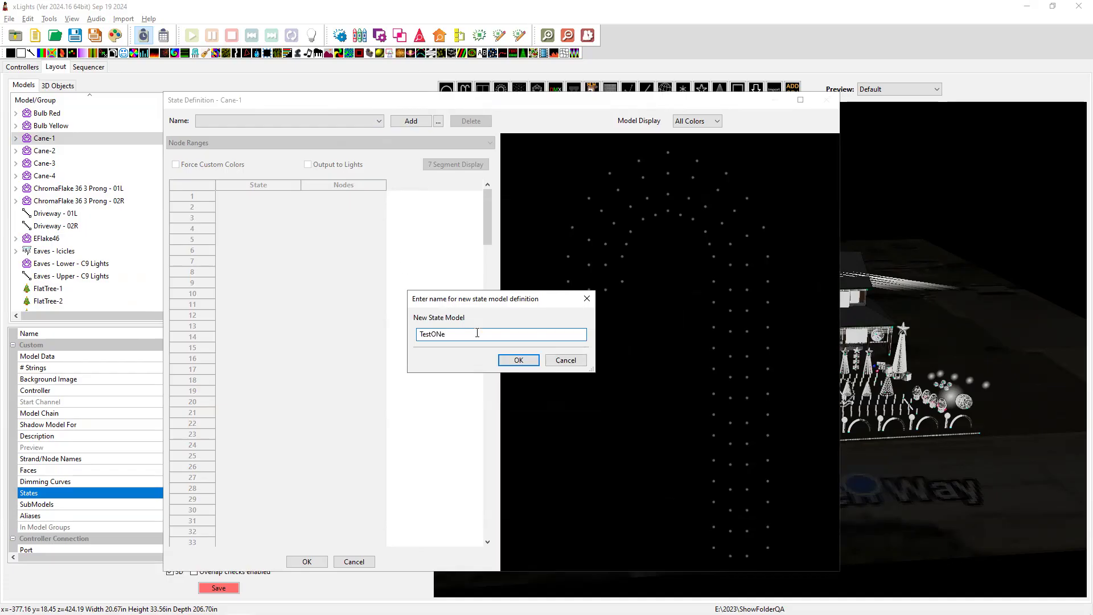
click(519, 360)
Define state 1 as the cane's top hook nodes and state 2 as its lower nodes.
click(223, 198)
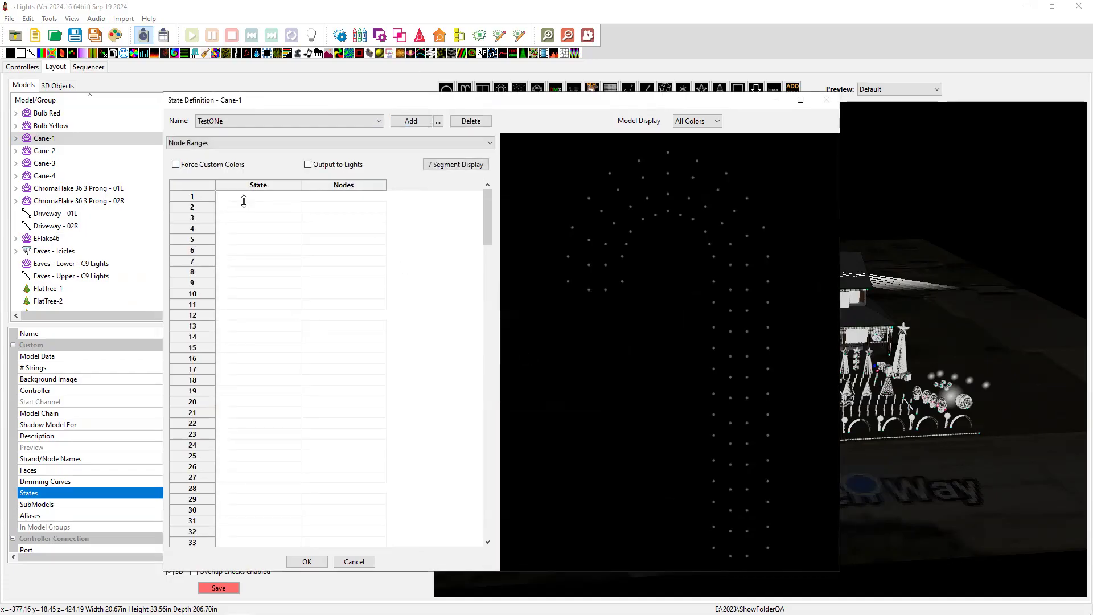
text(1)
click(332, 201)
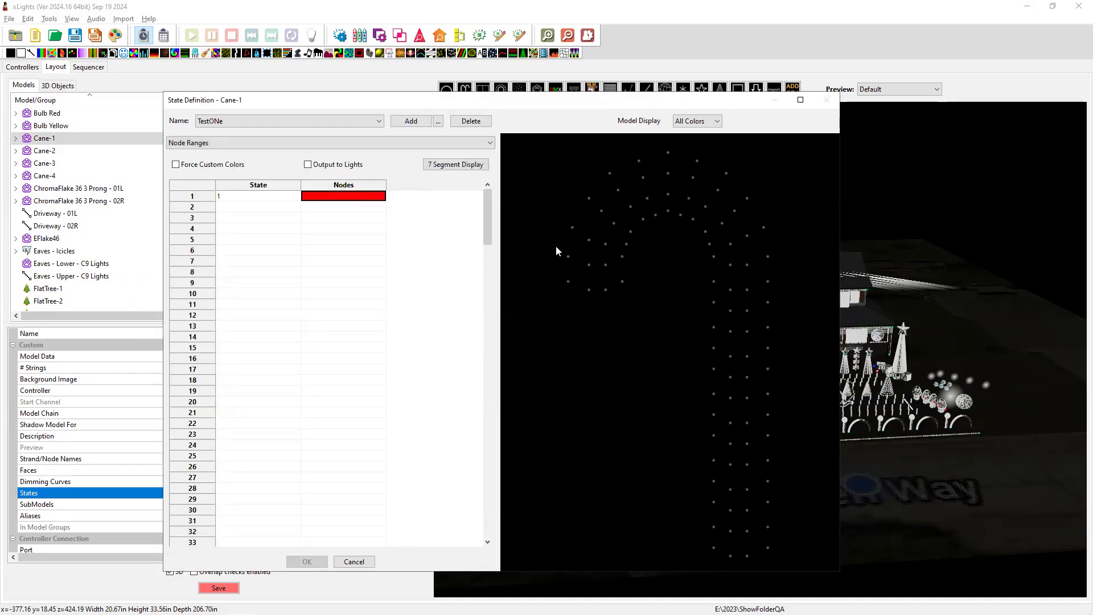
drag(846, 295, 796, 254)
drag(600, 268, 525, 140)
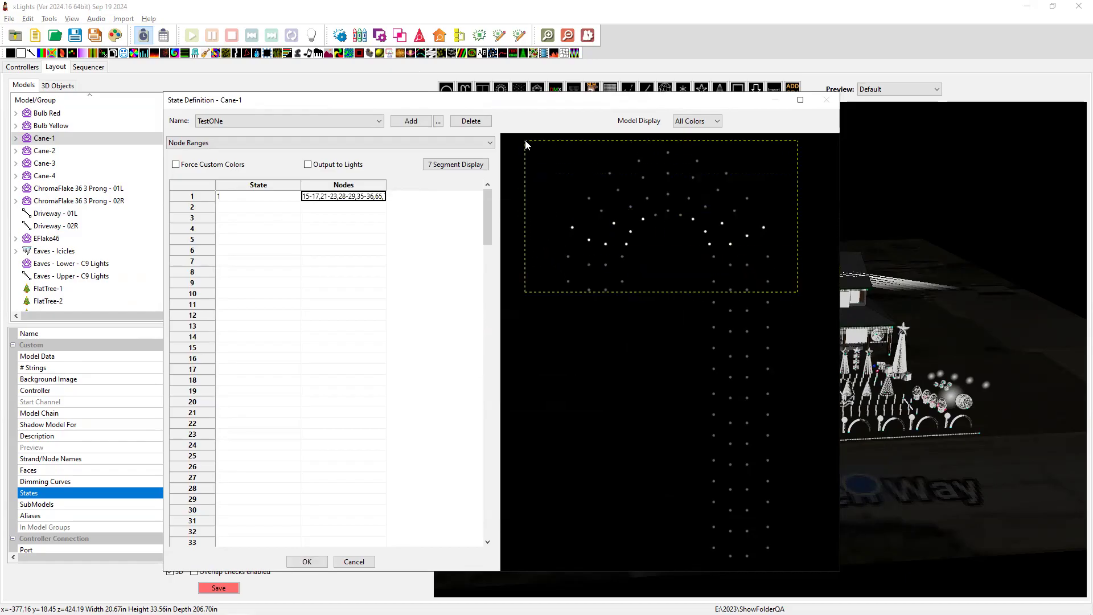
click(247, 208)
text(2)
key(Tab)
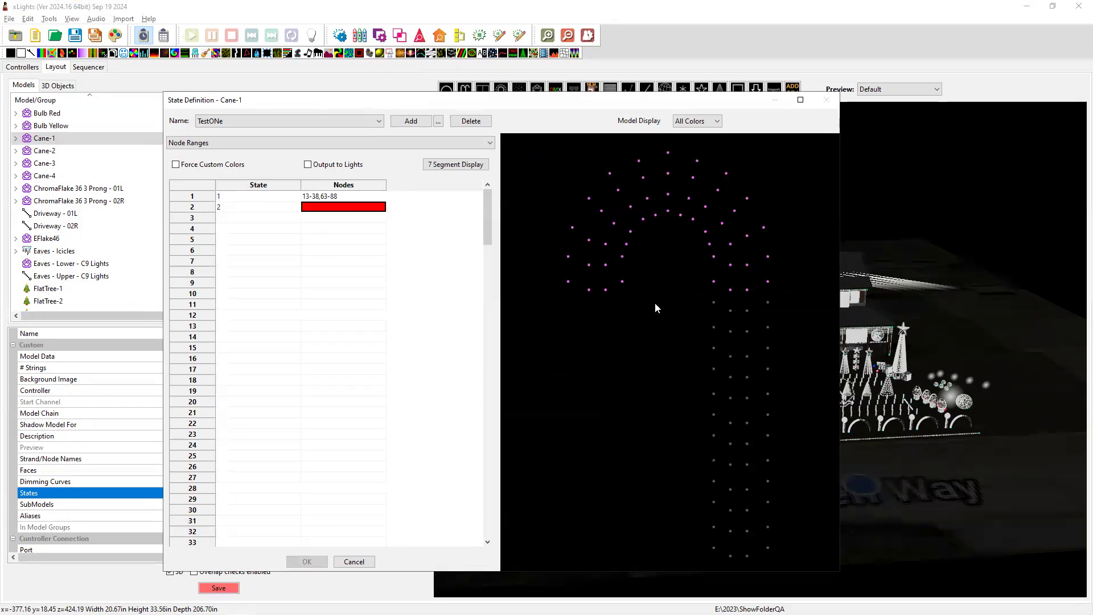
drag(753, 452, 794, 570)
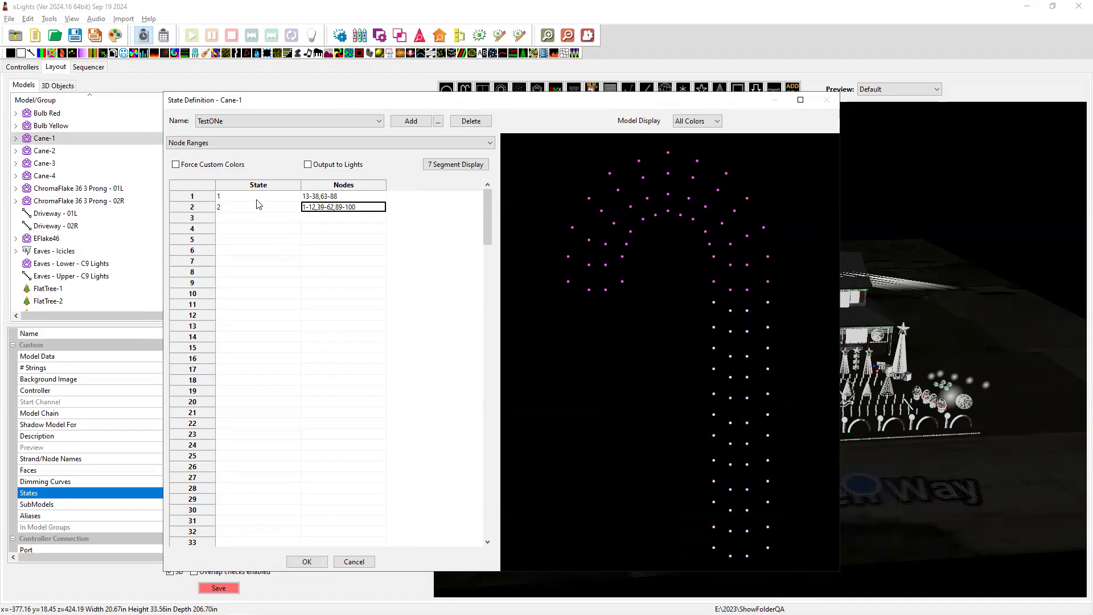
Force custom colours with red for state 1 and dark green for state 2, then save.
click(176, 165)
click(393, 196)
click(395, 201)
click(180, 159)
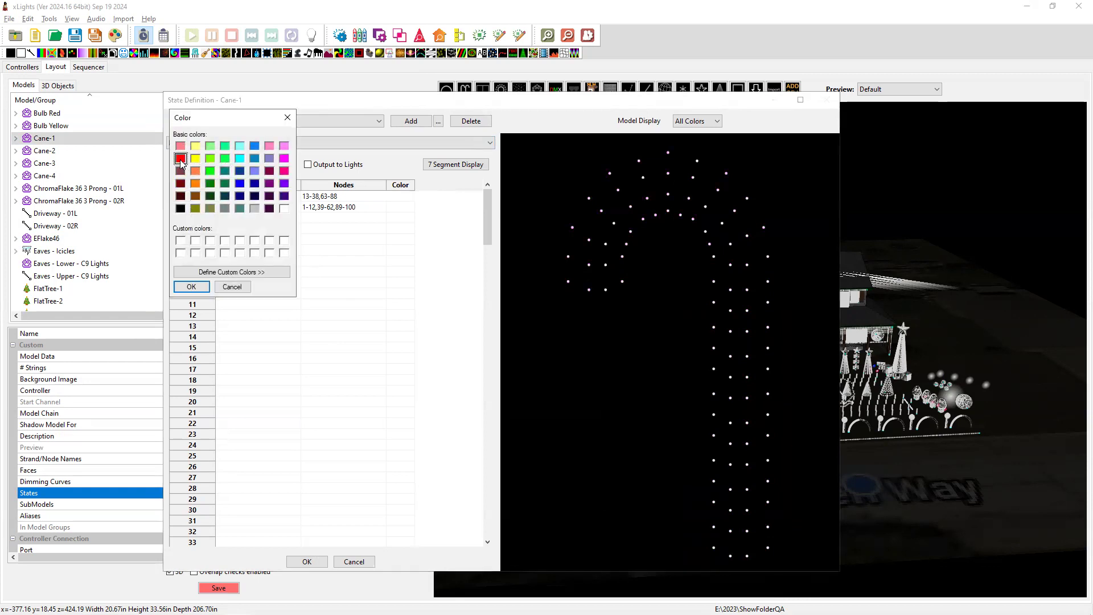
click(192, 287)
click(391, 207)
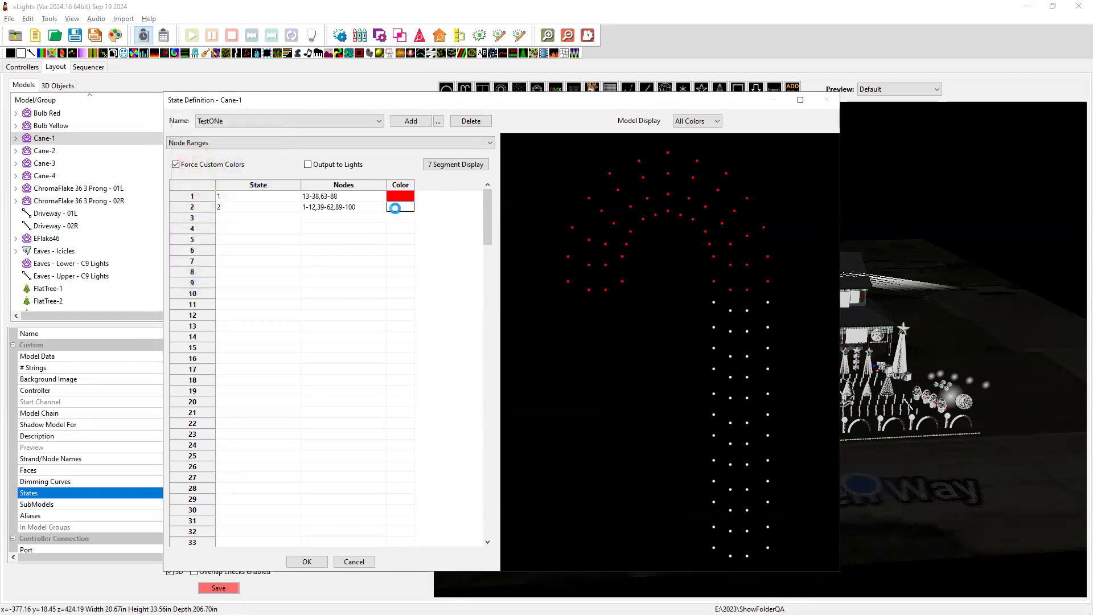
click(392, 207)
click(209, 183)
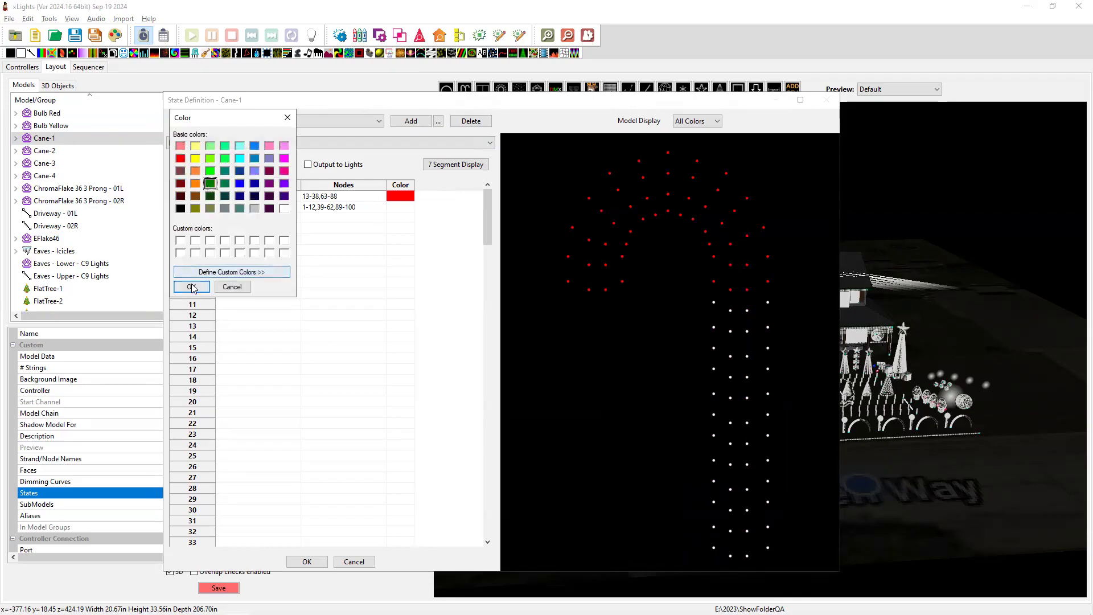
click(191, 286)
click(309, 562)
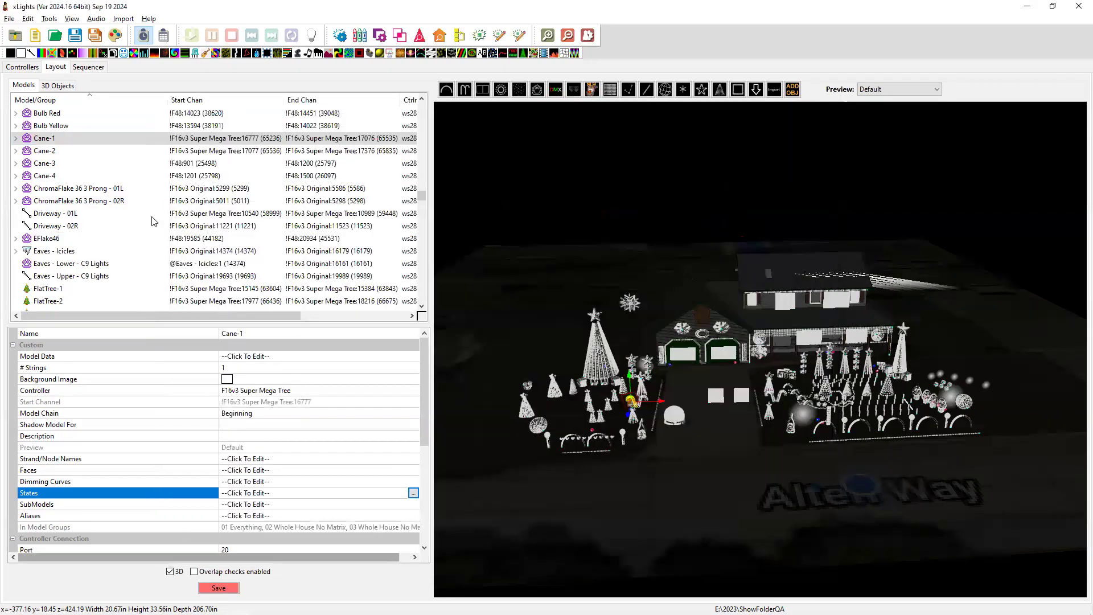
Show the Sequencer in Master View and scroll through its model rows.
click(93, 68)
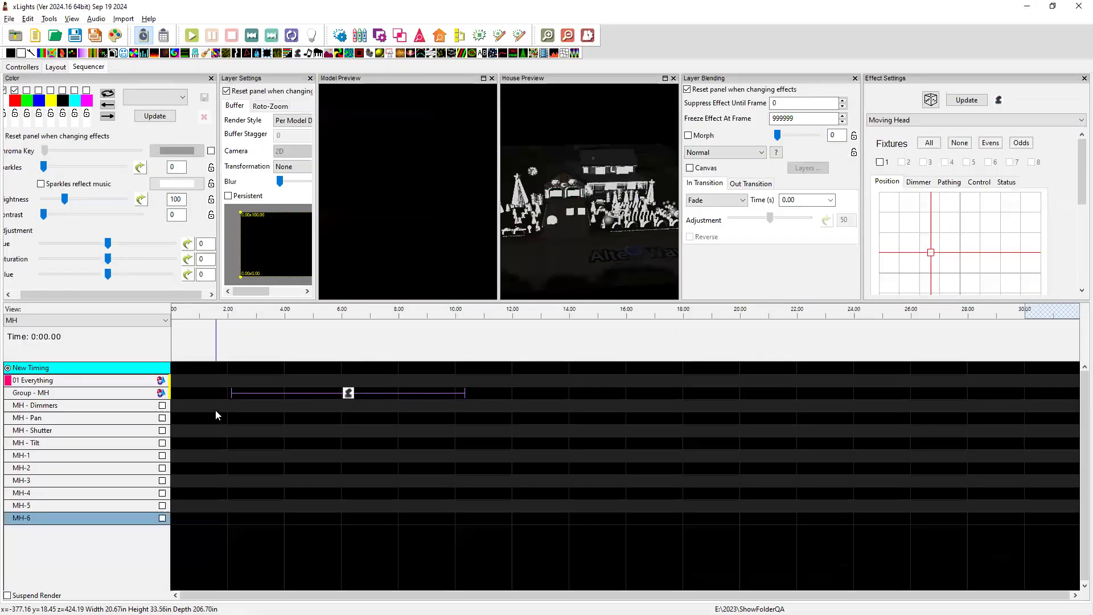
click(91, 320)
click(50, 331)
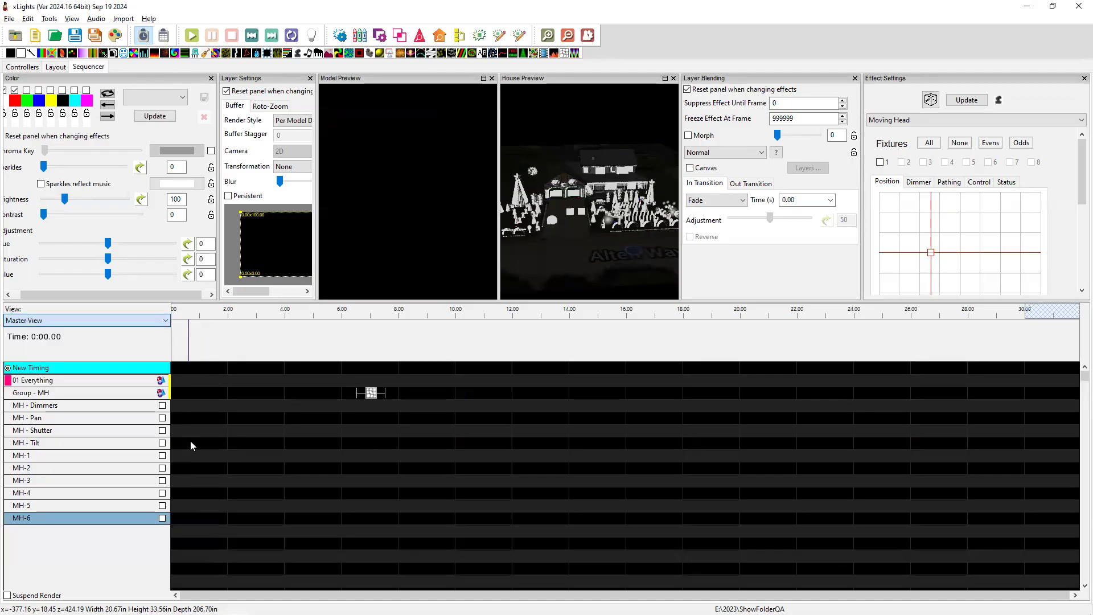
scroll(104, 523, down, 7)
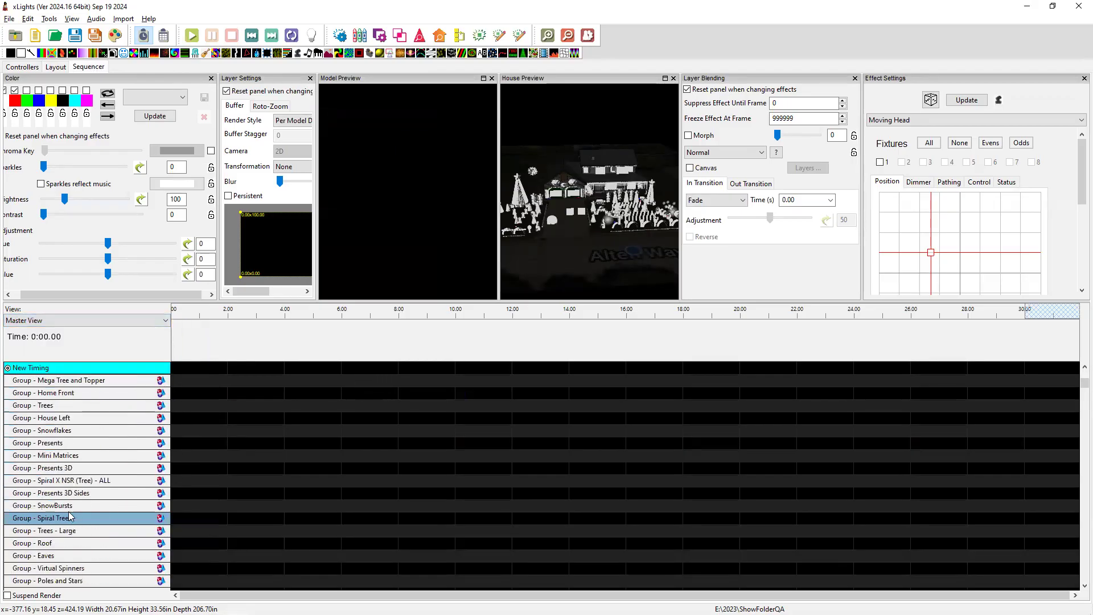
scroll(71, 517, down, 8)
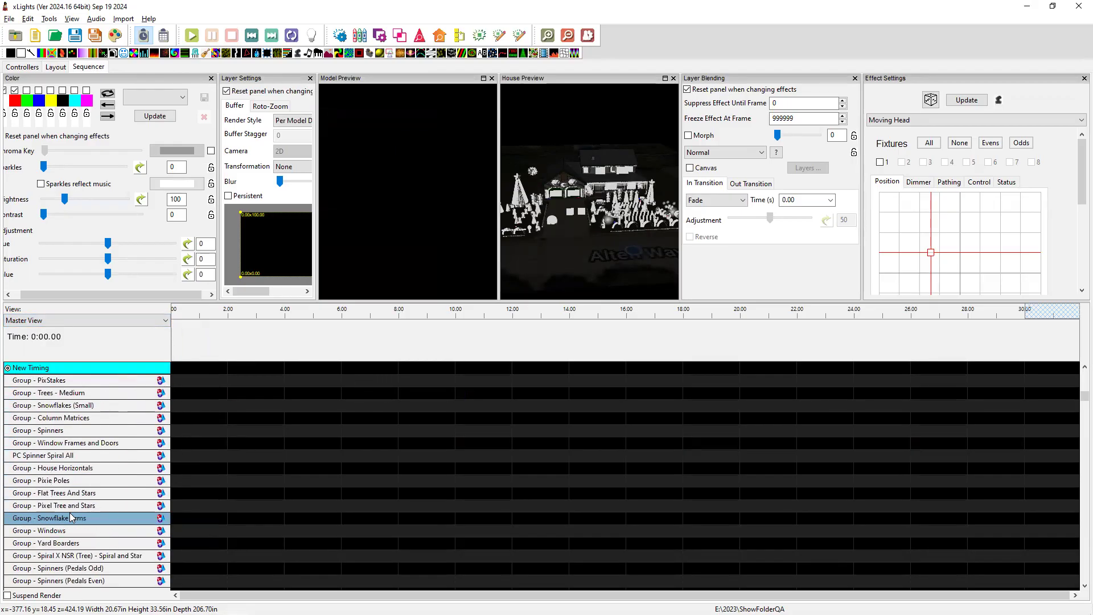
scroll(70, 517, down, 8)
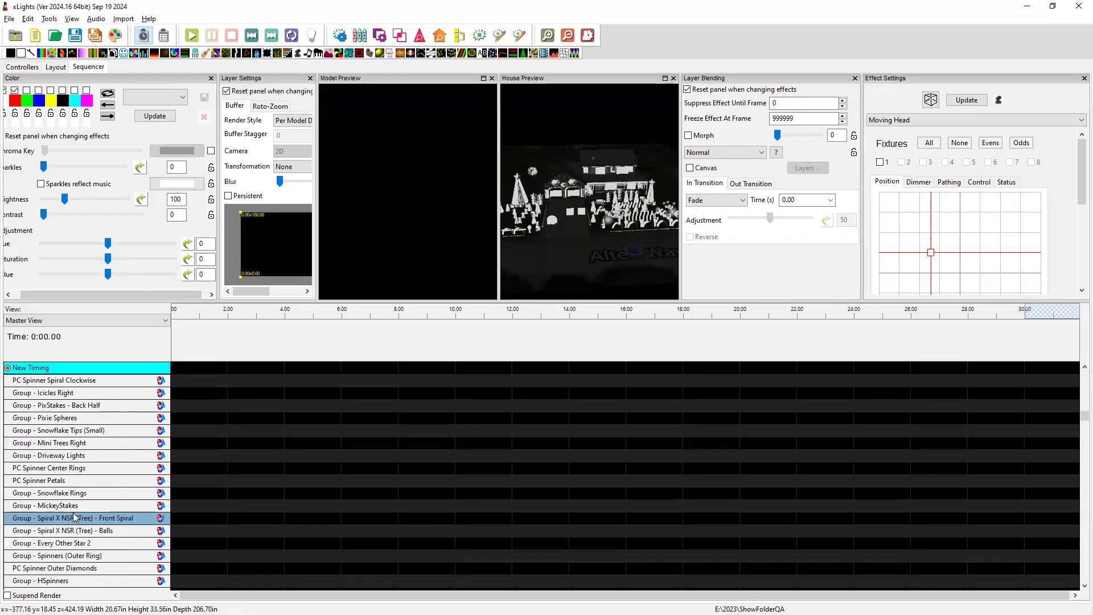
scroll(73, 512, down, 7)
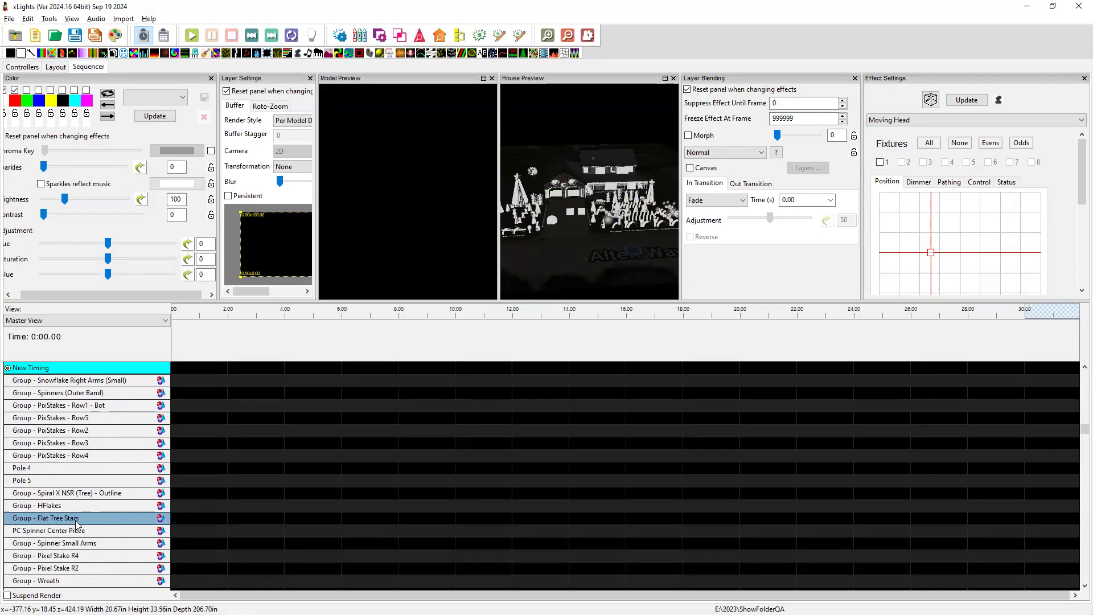
Switch to the All Models Sorted view, collapse the 3D Star rows, and select Cane-1.
click(74, 320)
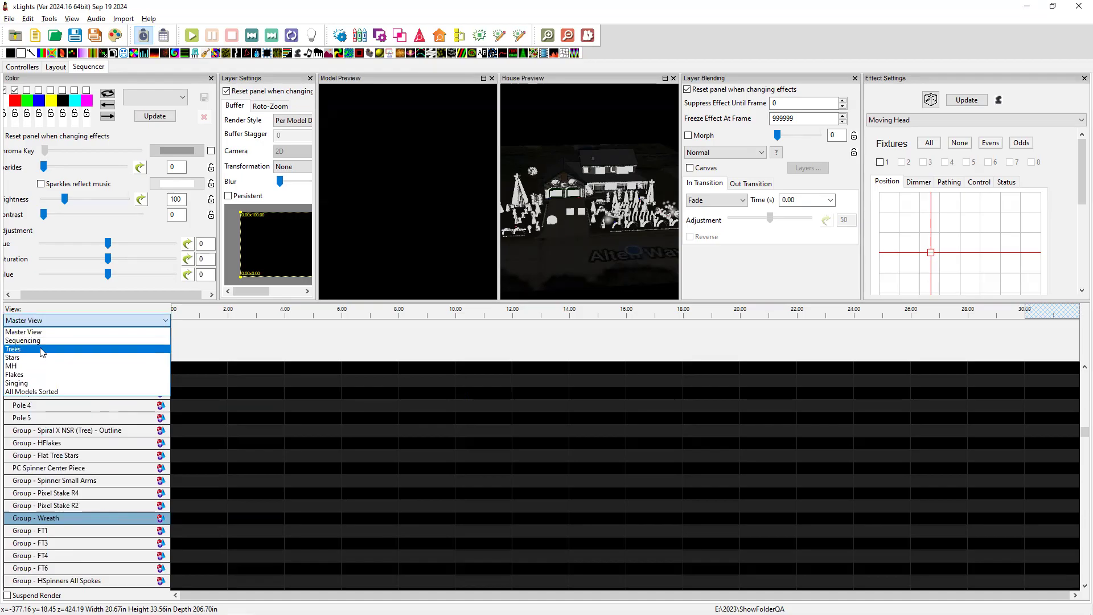
click(56, 392)
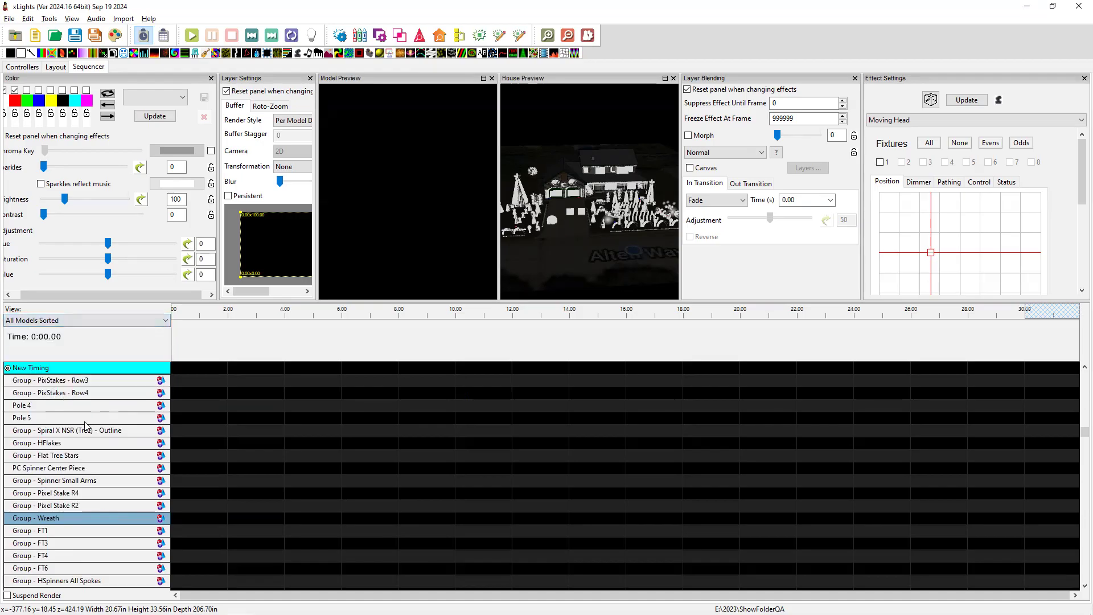
scroll(85, 426, down, 7)
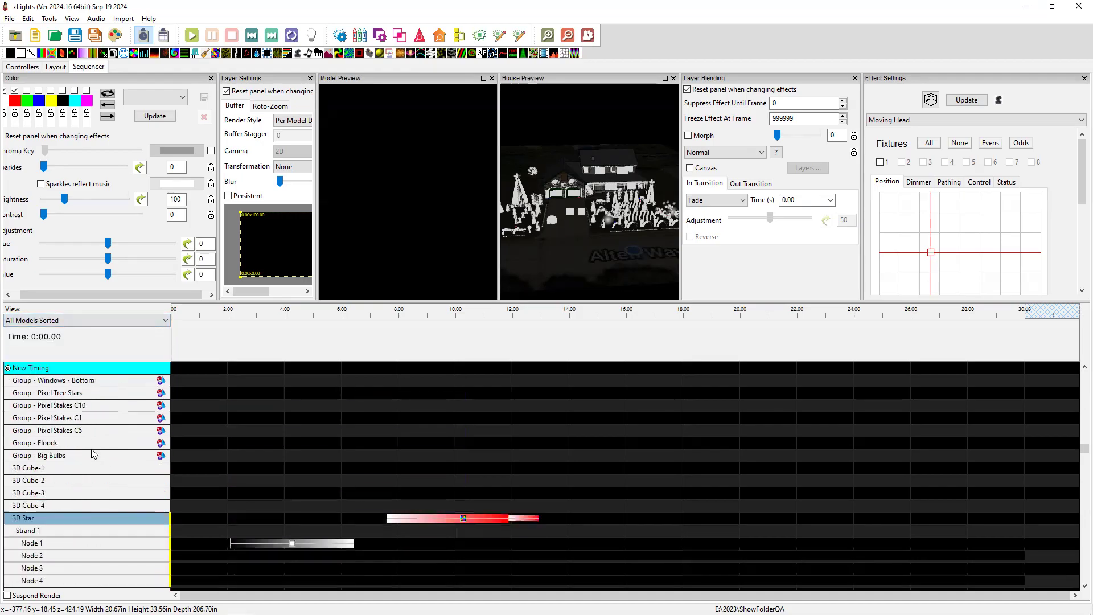
scroll(80, 481, down, 1)
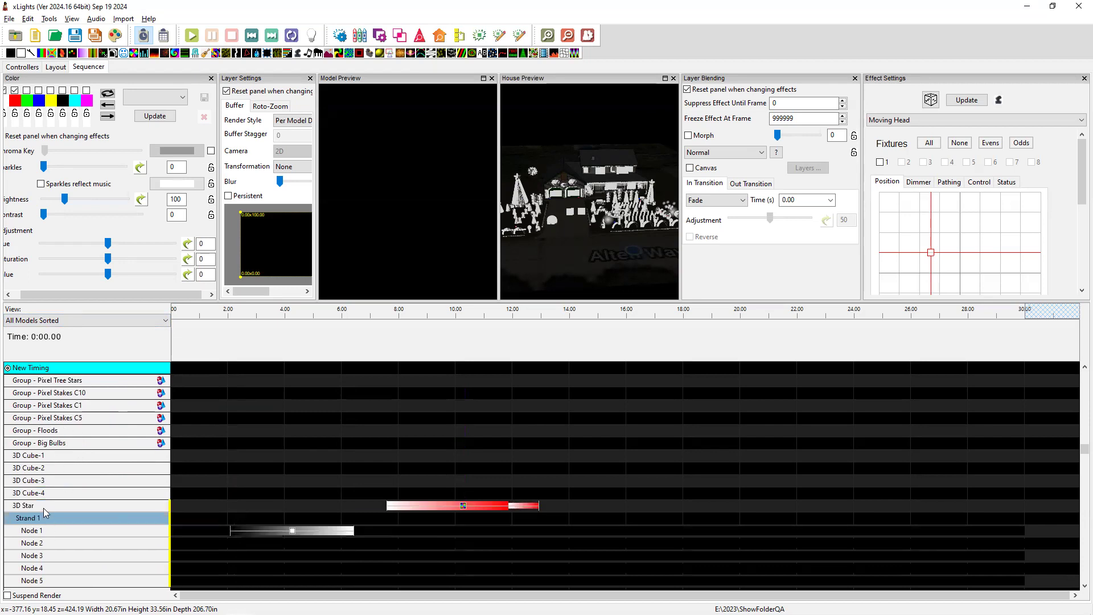
double_click(45, 506)
scroll(53, 530, down, 3)
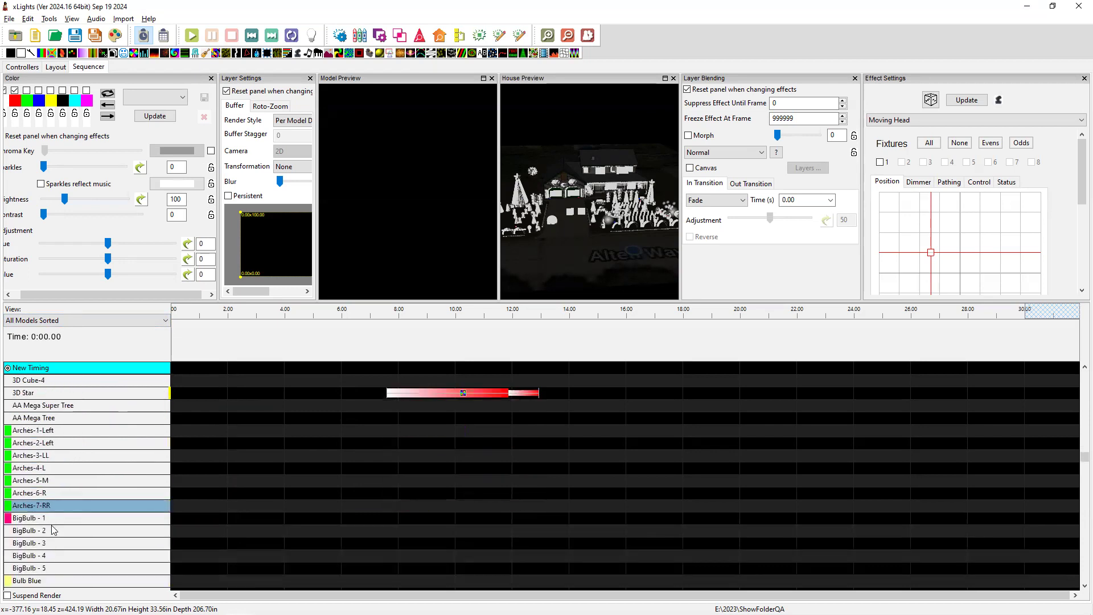
scroll(53, 531, down, 3)
click(69, 532)
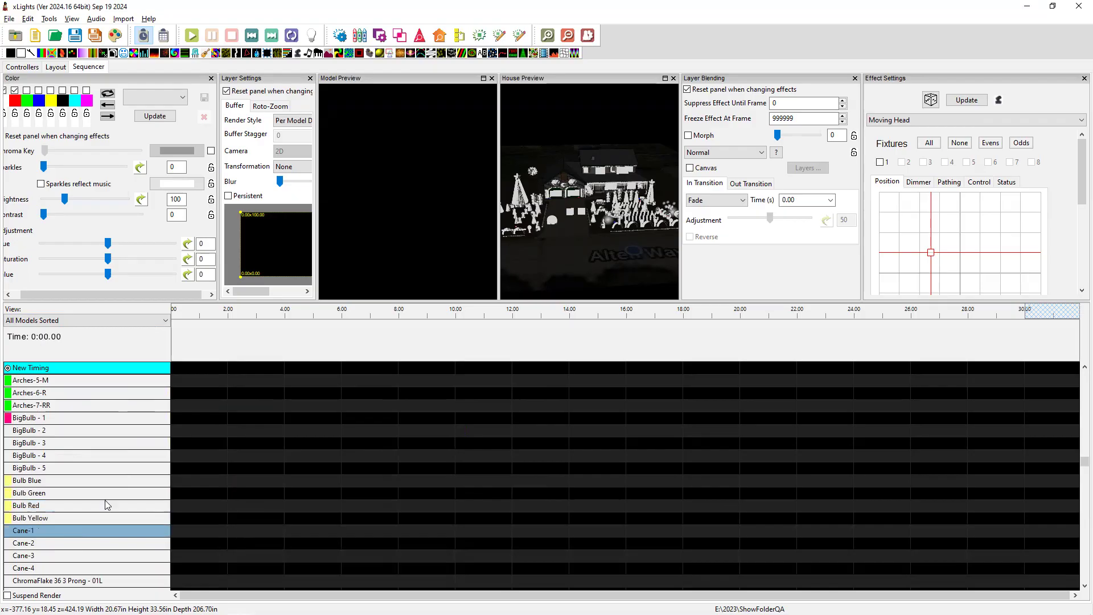
Add a TestONe State effect to Cane-1 from about 3 s, preview states 1 and 2, then drive it from New Timing.
drag(482, 53, 286, 531)
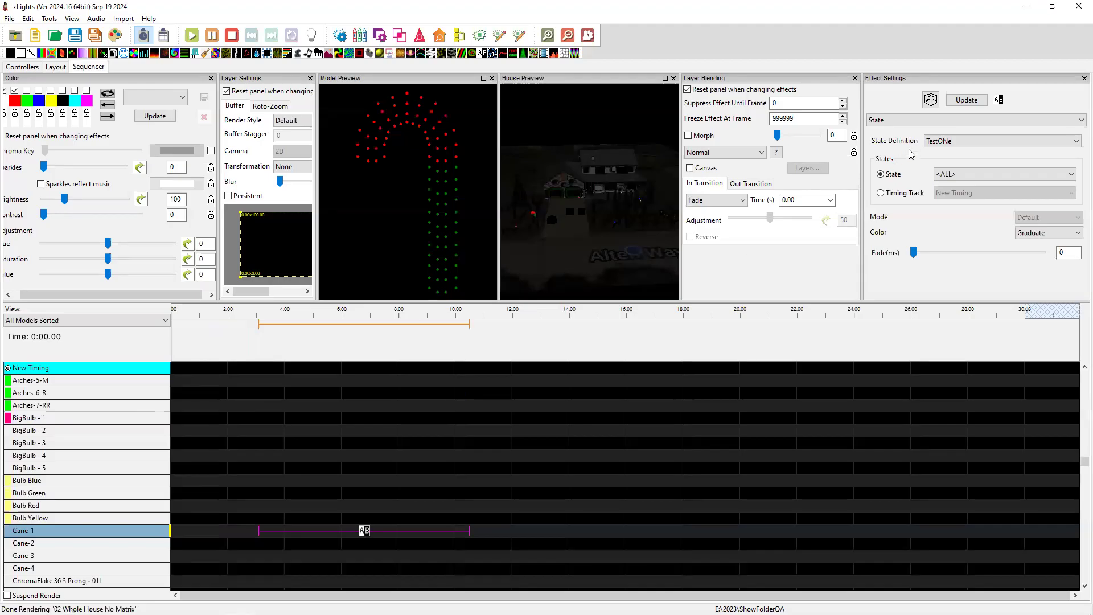
click(964, 177)
click(957, 195)
click(968, 175)
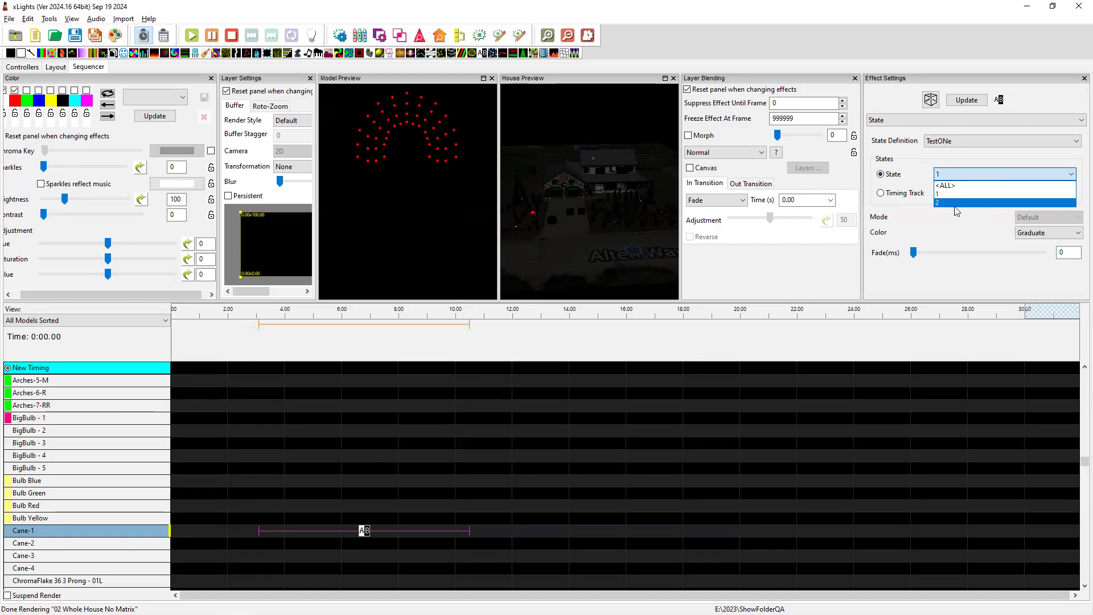
click(951, 203)
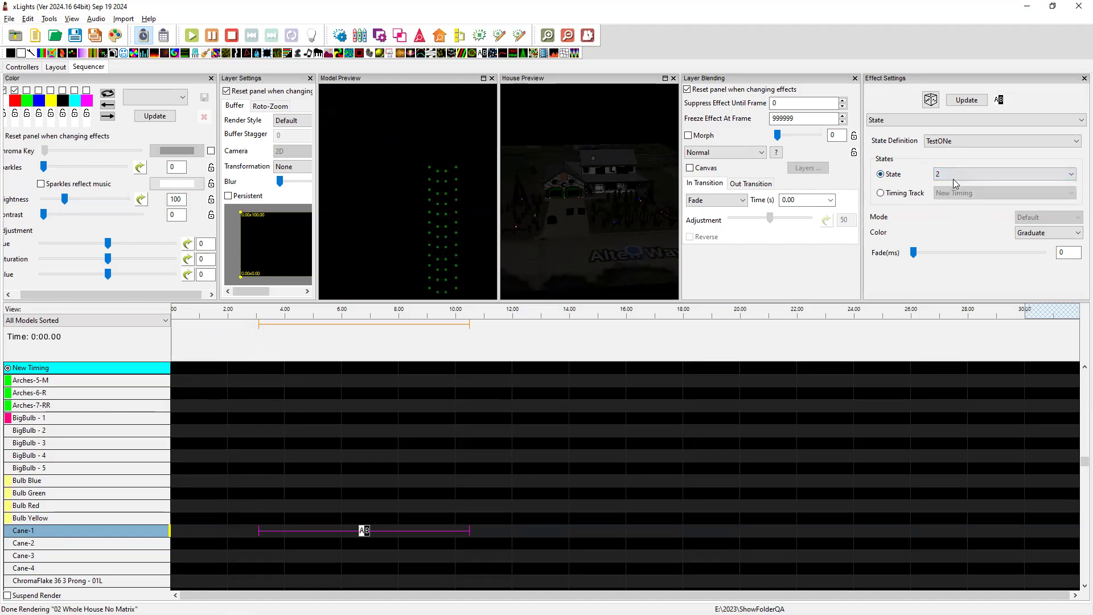
click(881, 193)
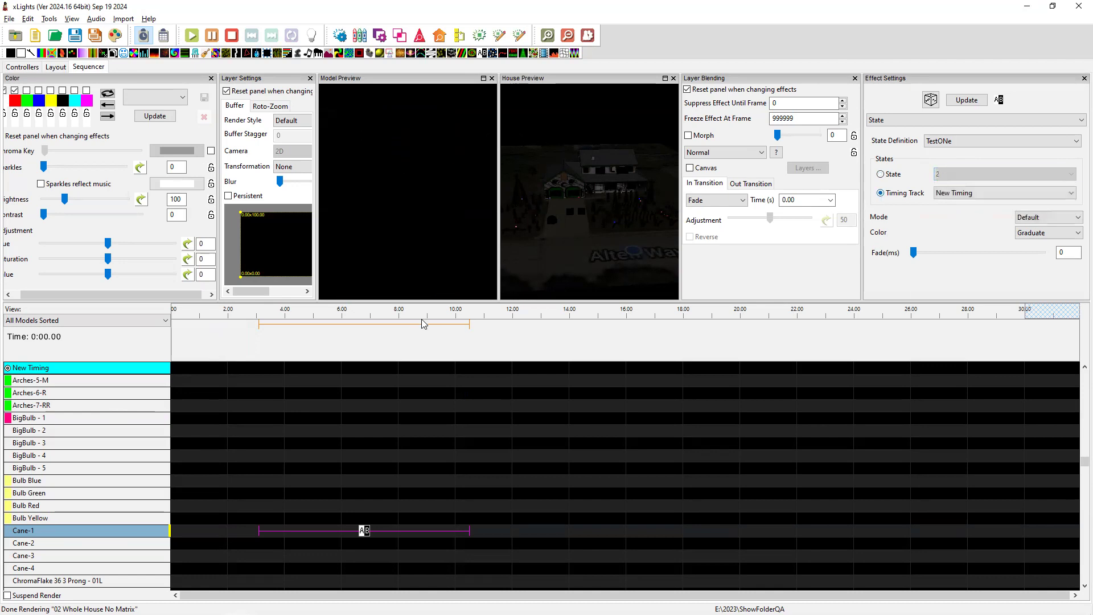
click(260, 351)
Add a Metronome w/ Tags timing track of 1500 ms with 2 repeating tags.
right_click(134, 368)
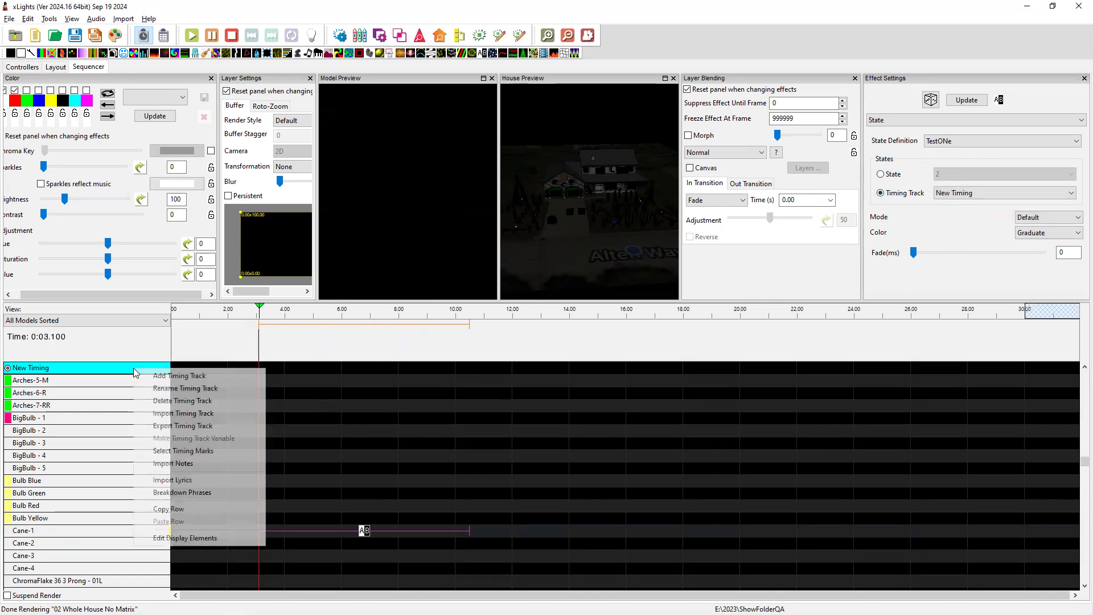
click(181, 376)
click(188, 377)
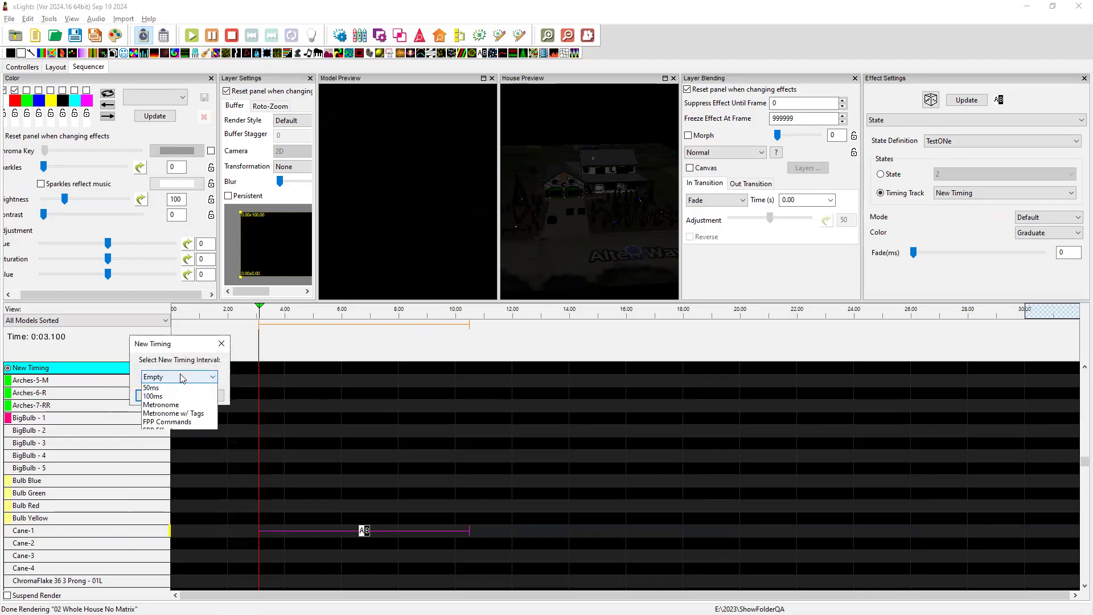
click(177, 422)
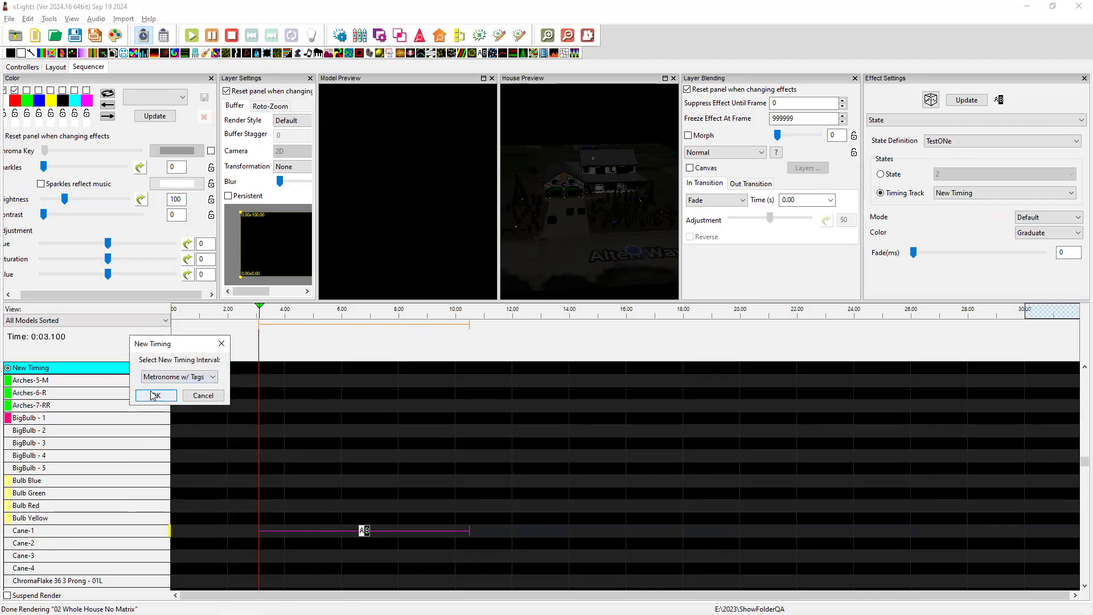
click(155, 395)
text(1500)
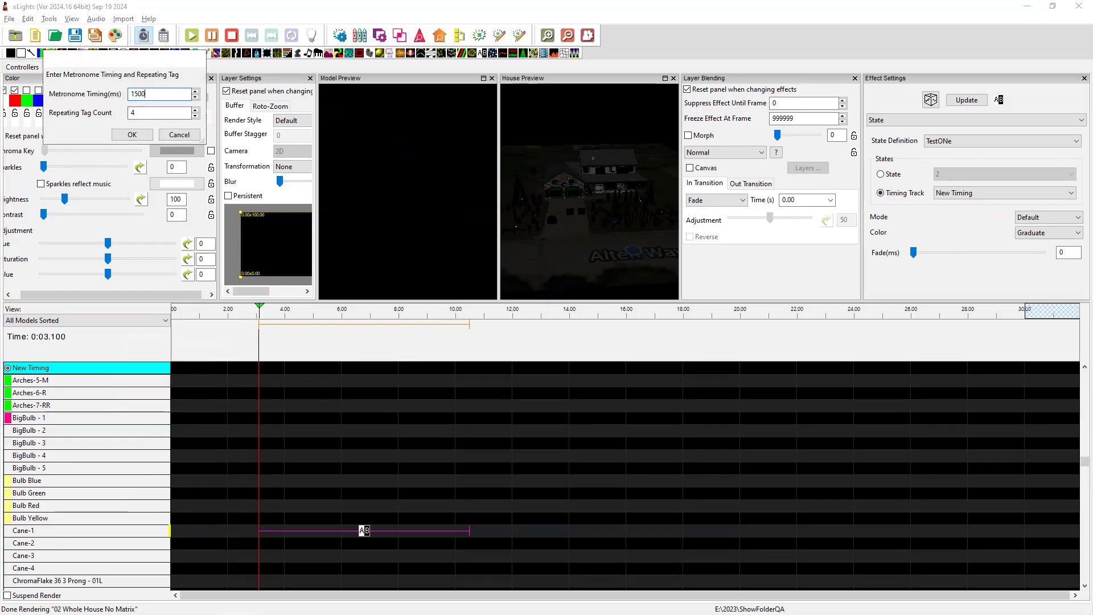
key(Tab)
click(132, 134)
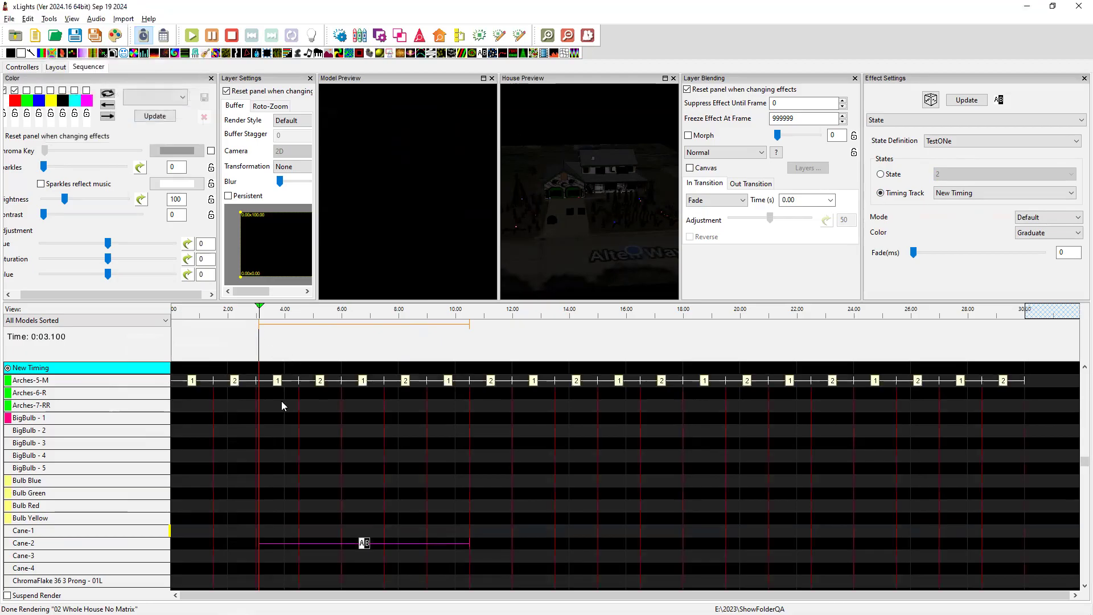
Set the Cane-1 State effect's timing track to 1500ms Metronome 2 Tag.
click(363, 543)
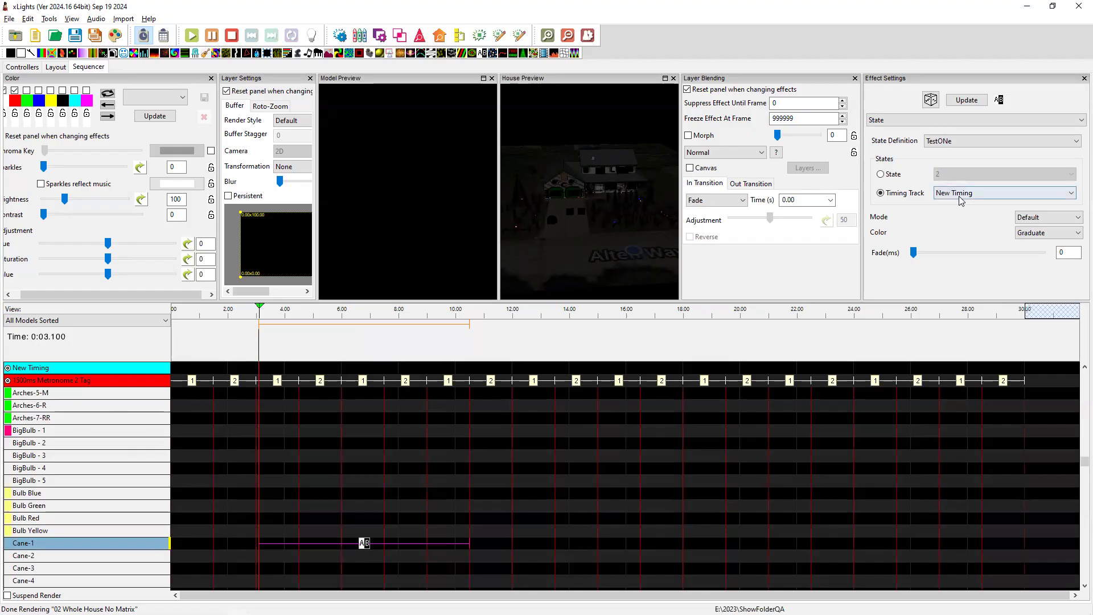
click(969, 193)
click(485, 468)
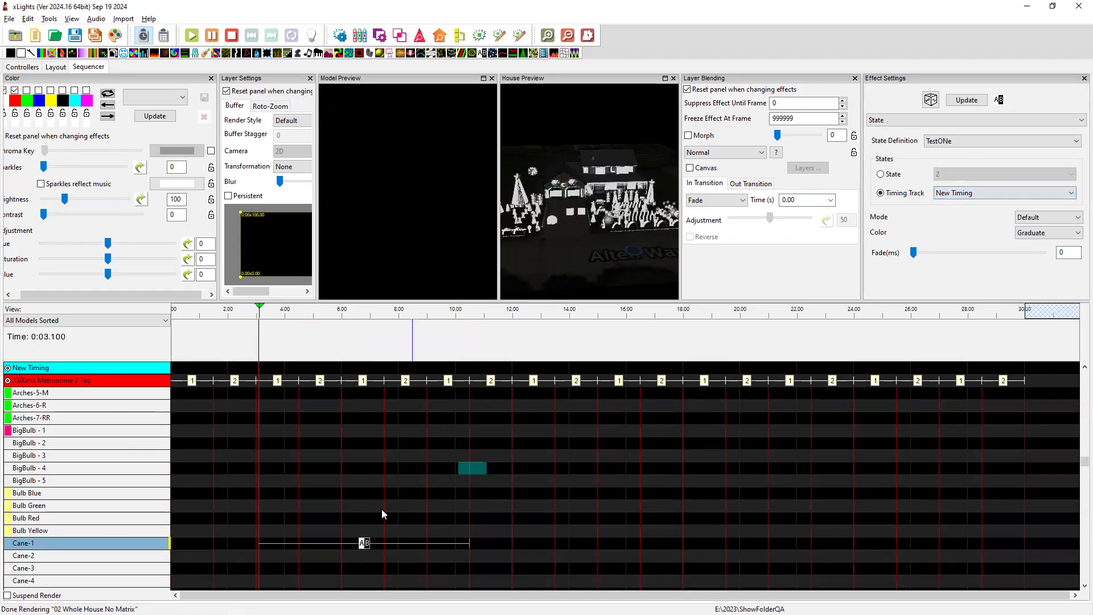
click(362, 543)
click(969, 193)
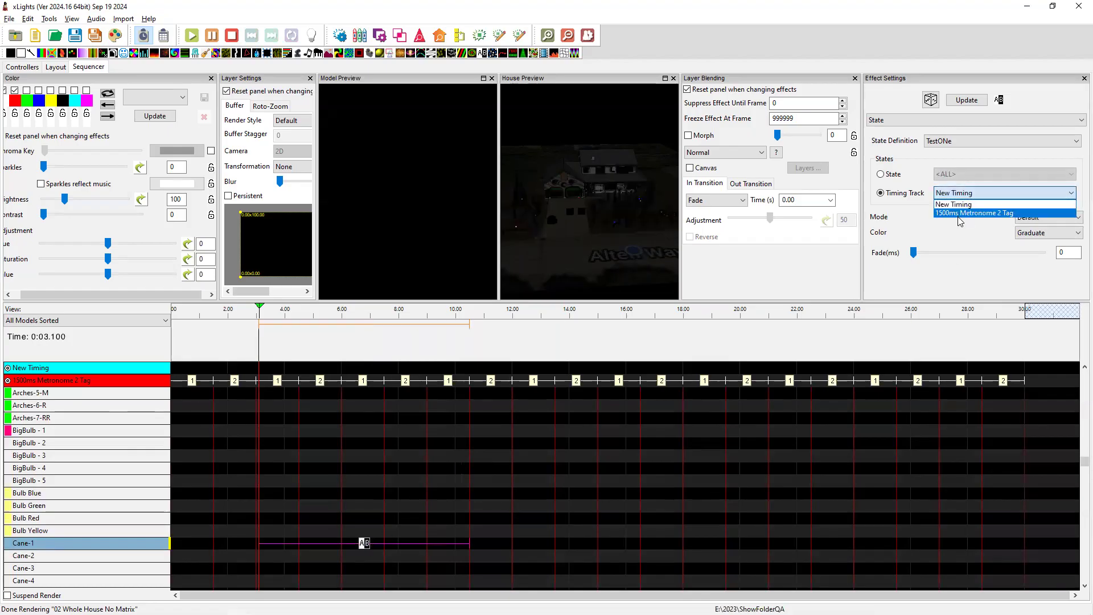
click(968, 213)
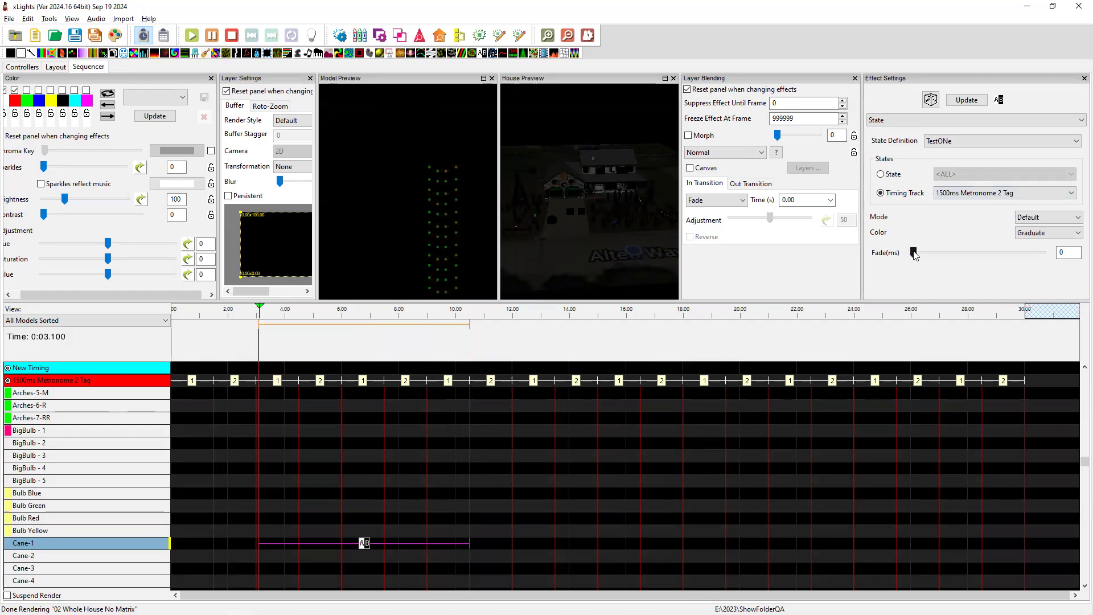
Expand Cane-1 and its Strand 1 into node rows, and resize the panels to enlarge the timeline.
double_click(23, 546)
scroll(86, 514, down, 3)
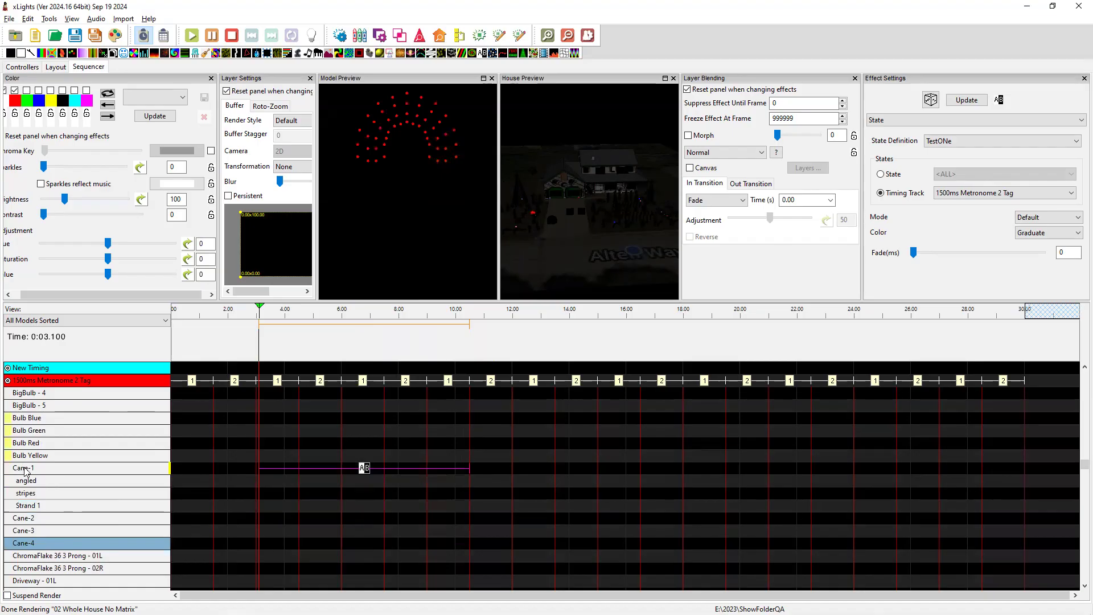
double_click(38, 506)
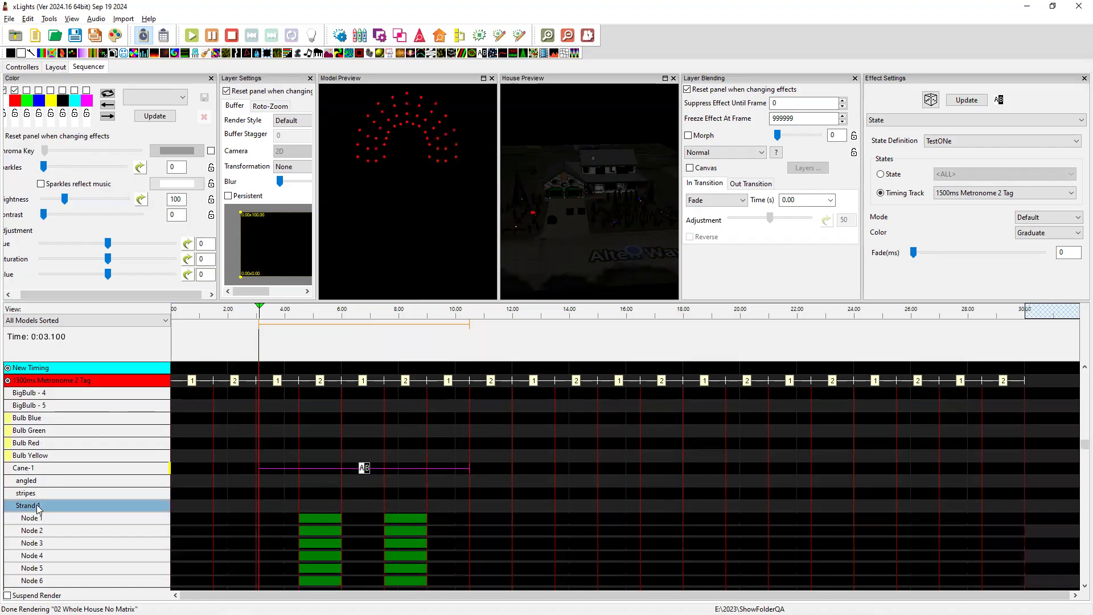
scroll(37, 505, down, 2)
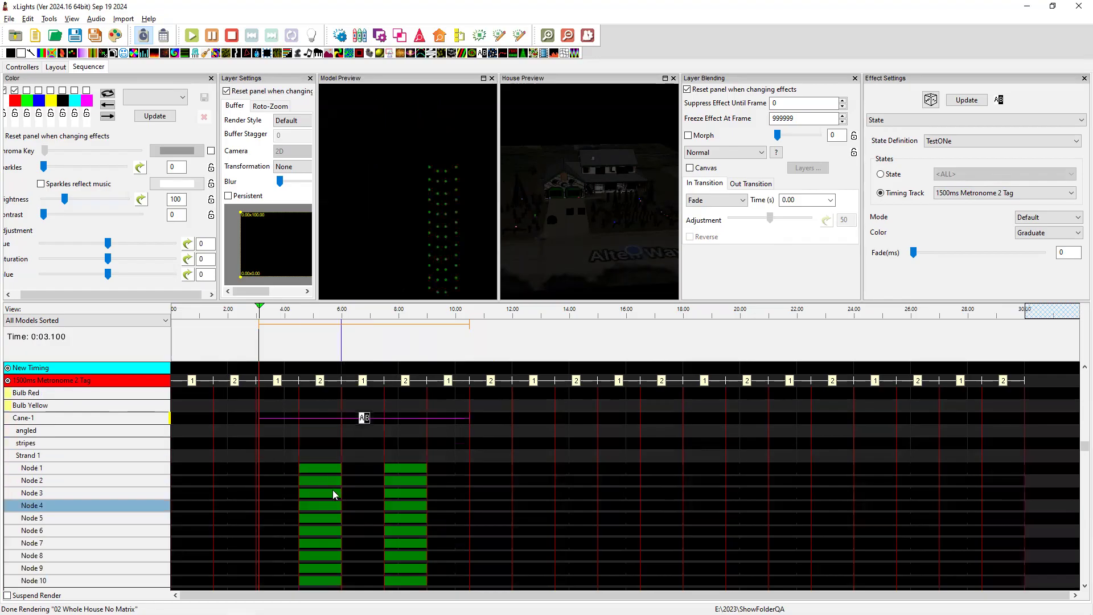
scroll(328, 493, up, 1)
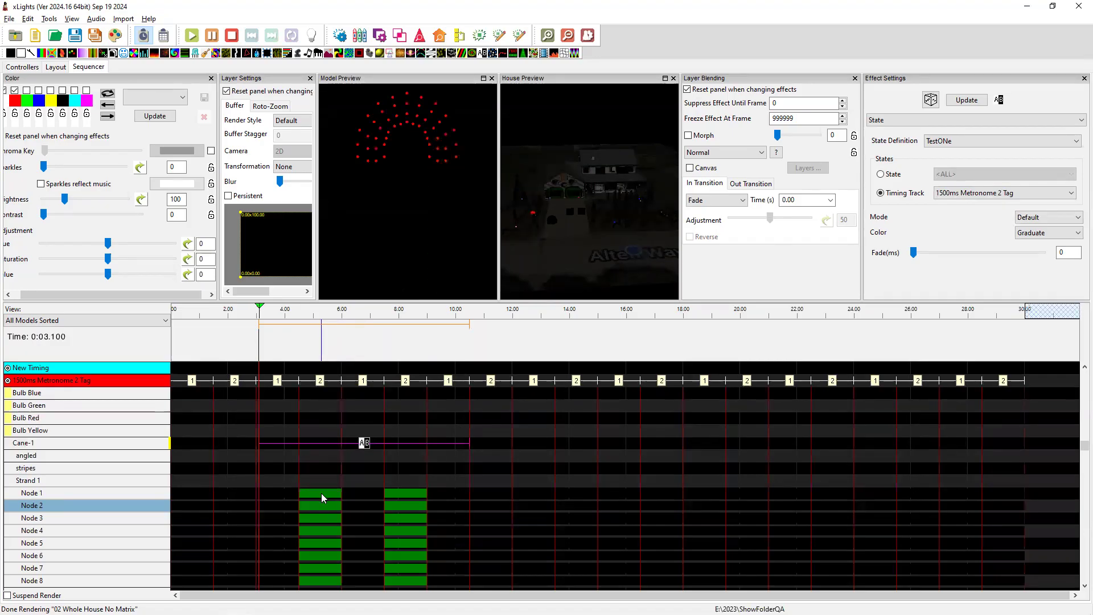
drag(1078, 450, 1078, 458)
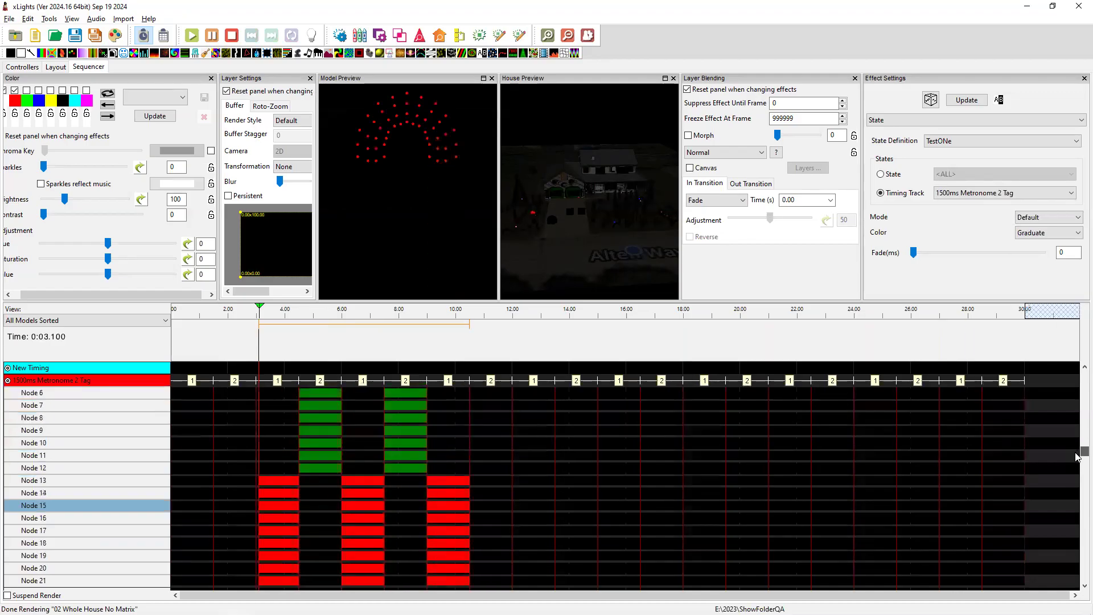
drag(510, 300, 516, 222)
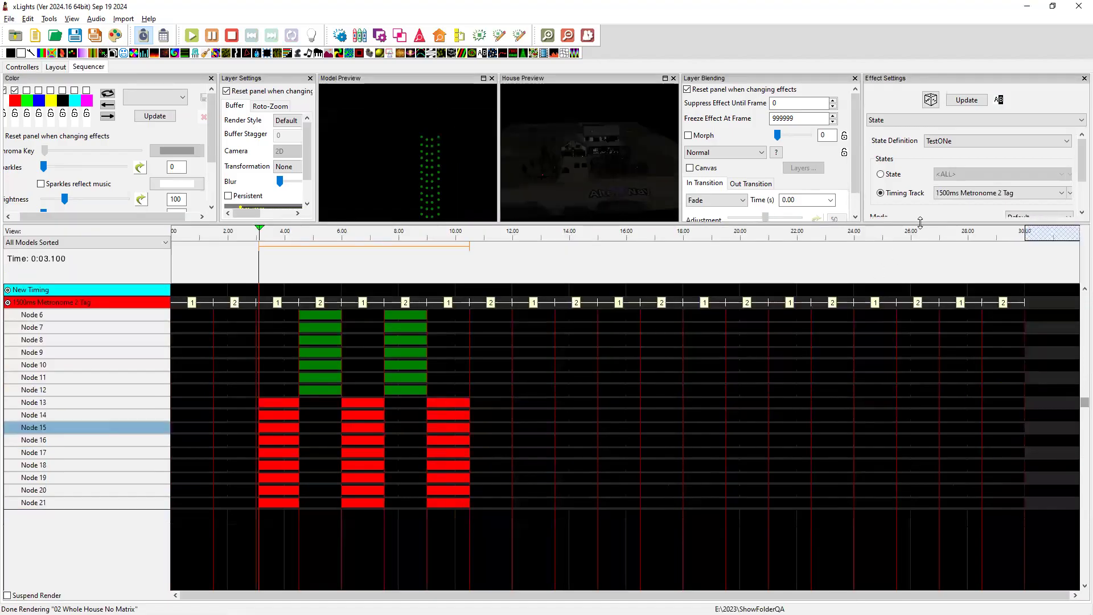
drag(920, 225, 920, 267)
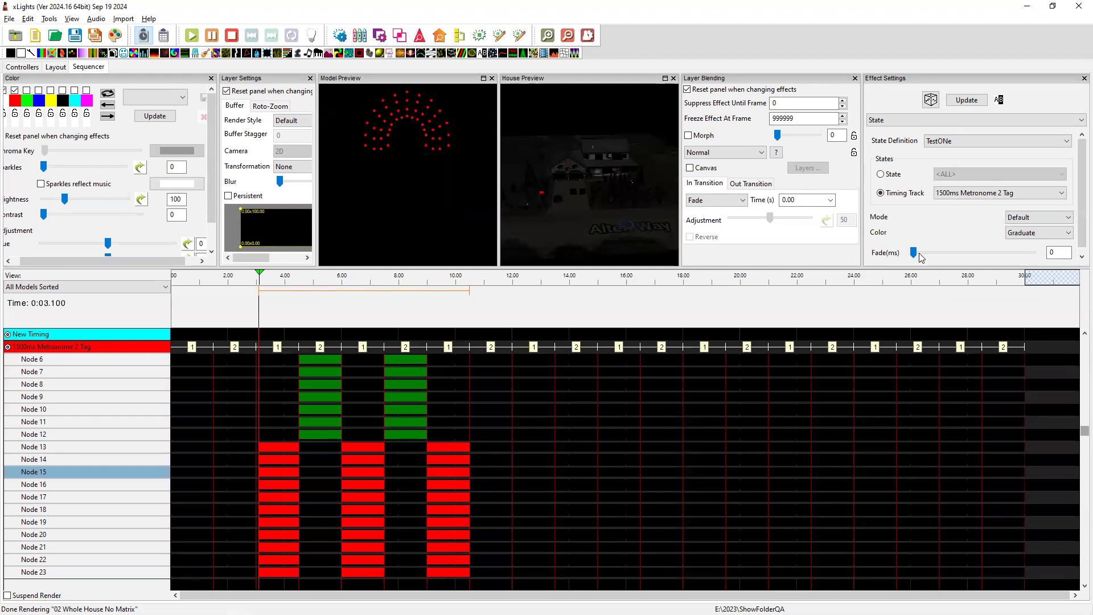
Set the Cane-1 State effect's Fade to 824 ms, then switch to the README.
drag(914, 256, 956, 256)
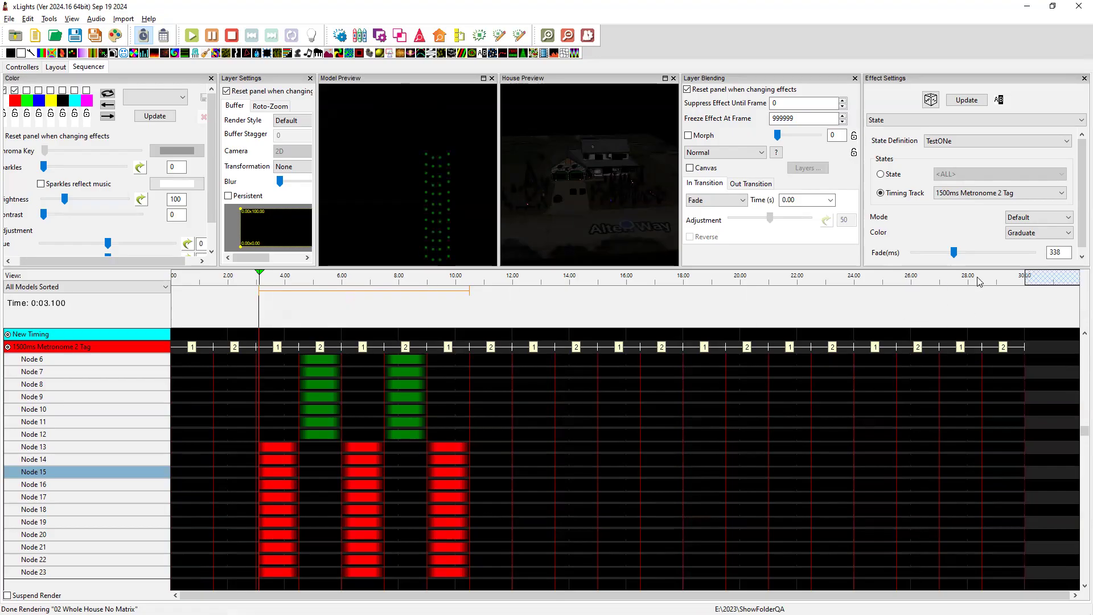
drag(954, 252, 1012, 252)
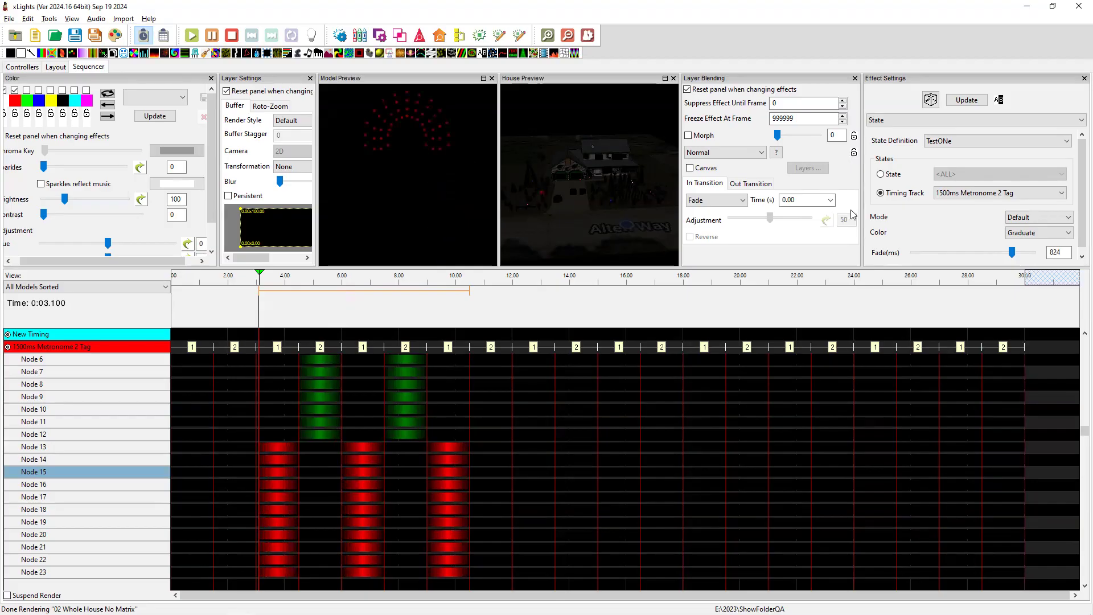
key(alt+Tab)
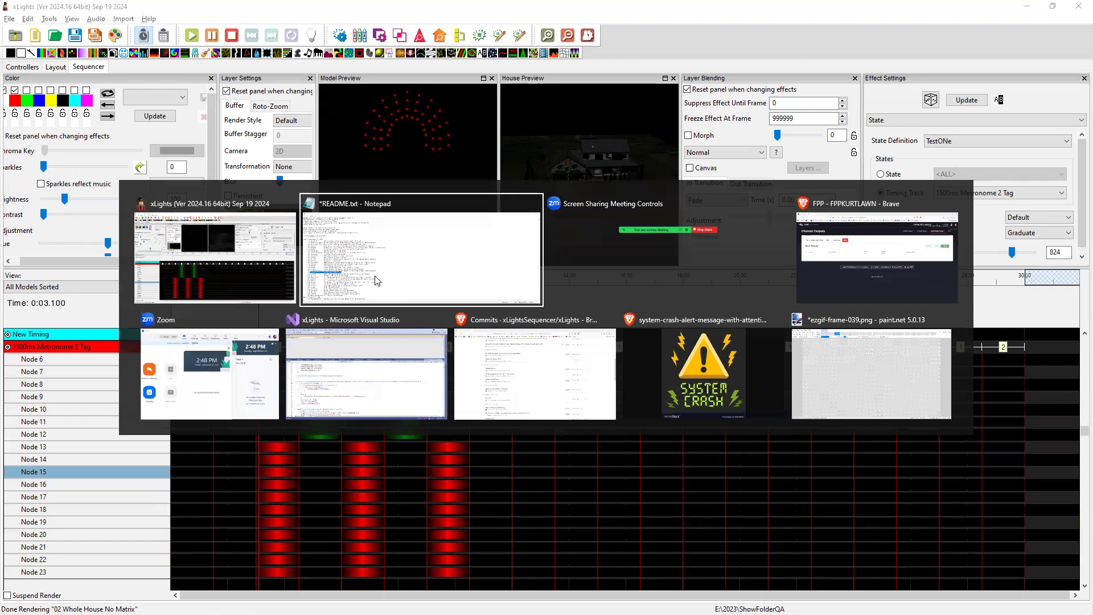
Select the Keep Channel Numbers line in the README release notes.
click(375, 280)
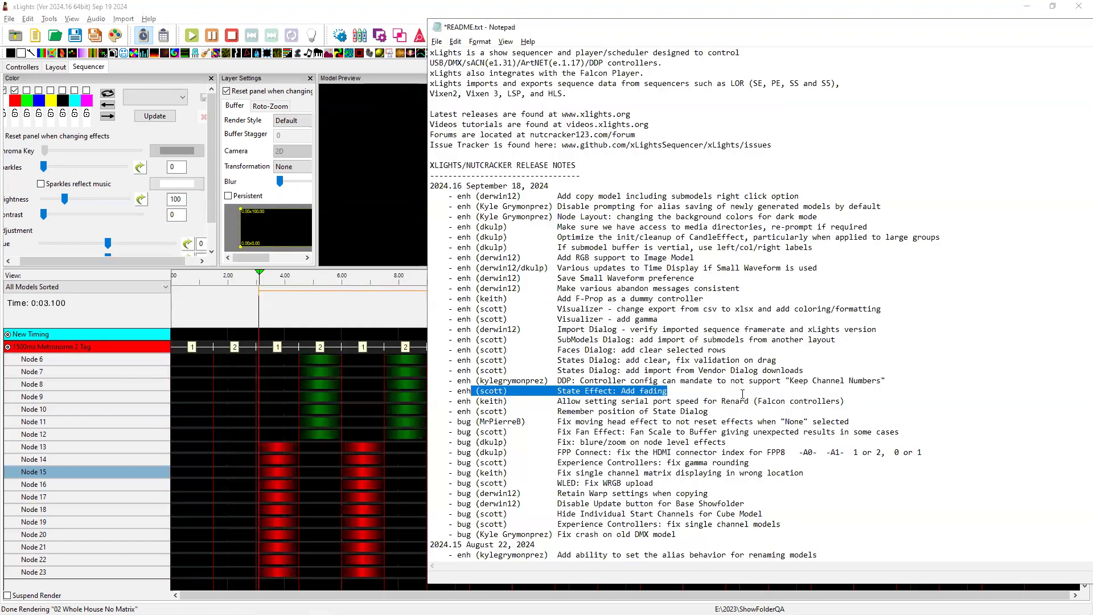
click(450, 380)
key(shift+End)
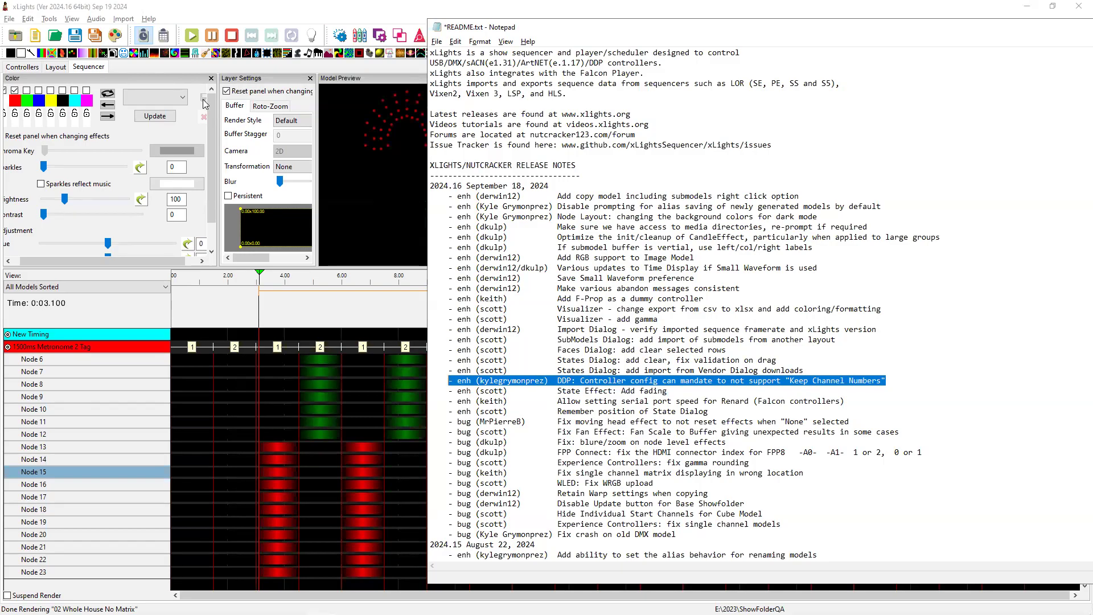
Show the fppkurt controller's settings with Keep Channel Numbers, then return to the README.
click(33, 67)
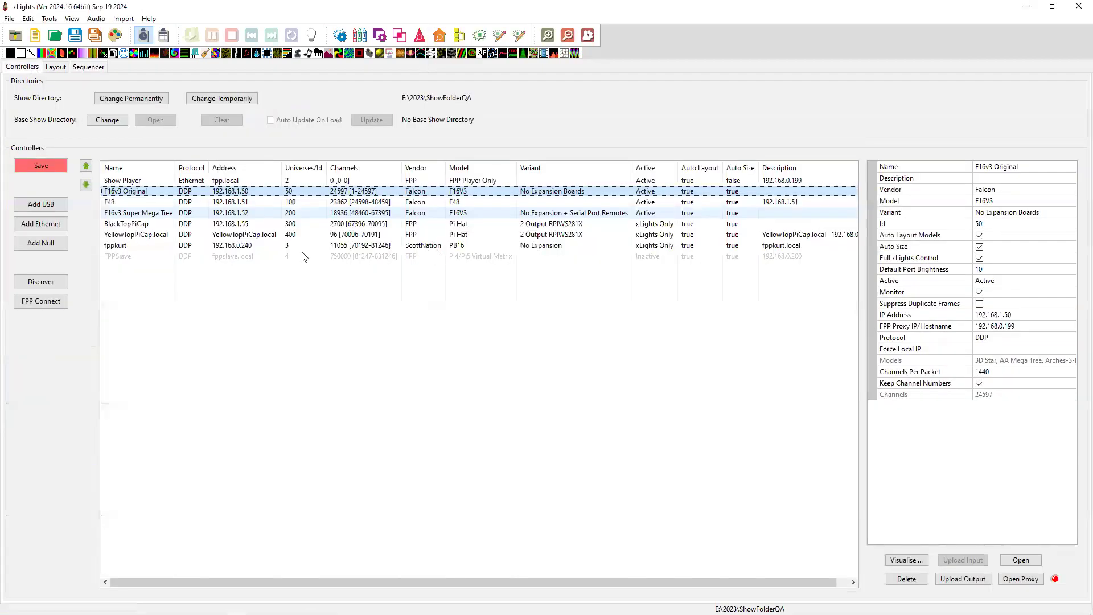
click(134, 245)
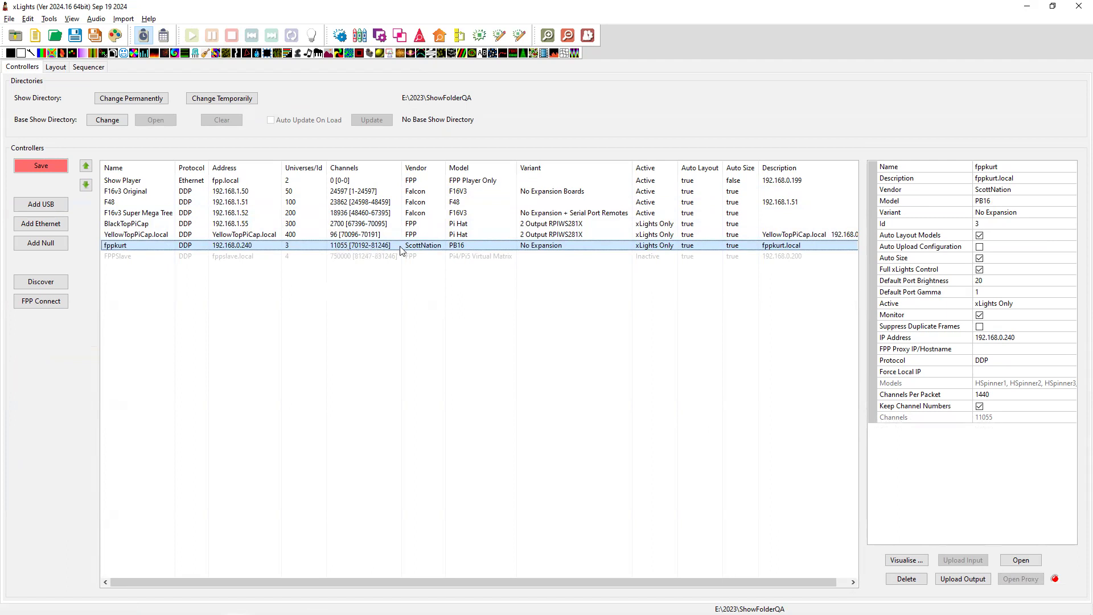
mouse_move(981, 410)
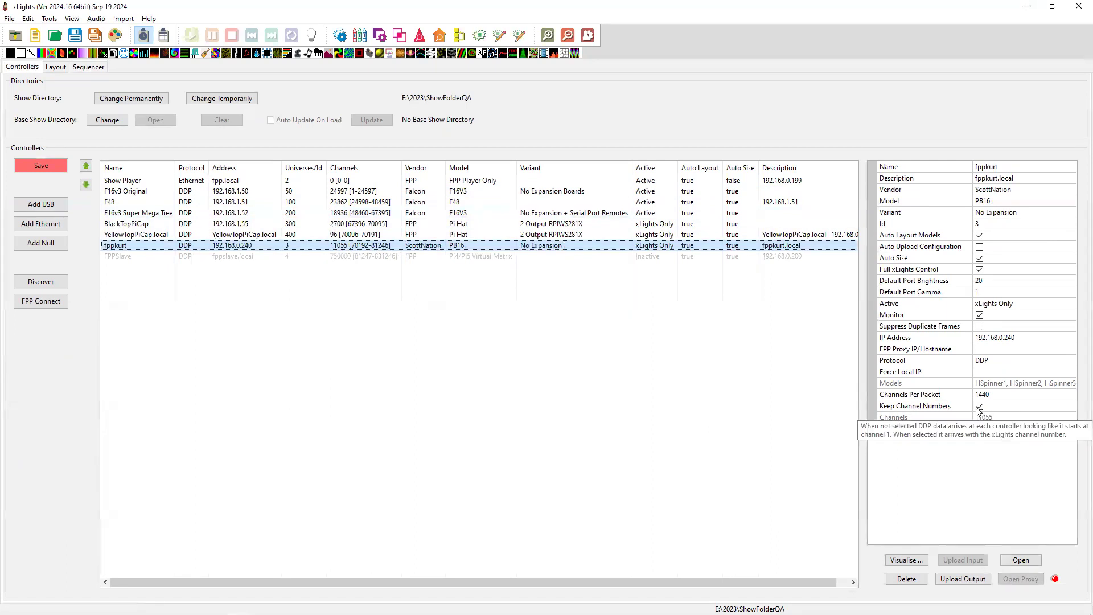
key(alt+Tab)
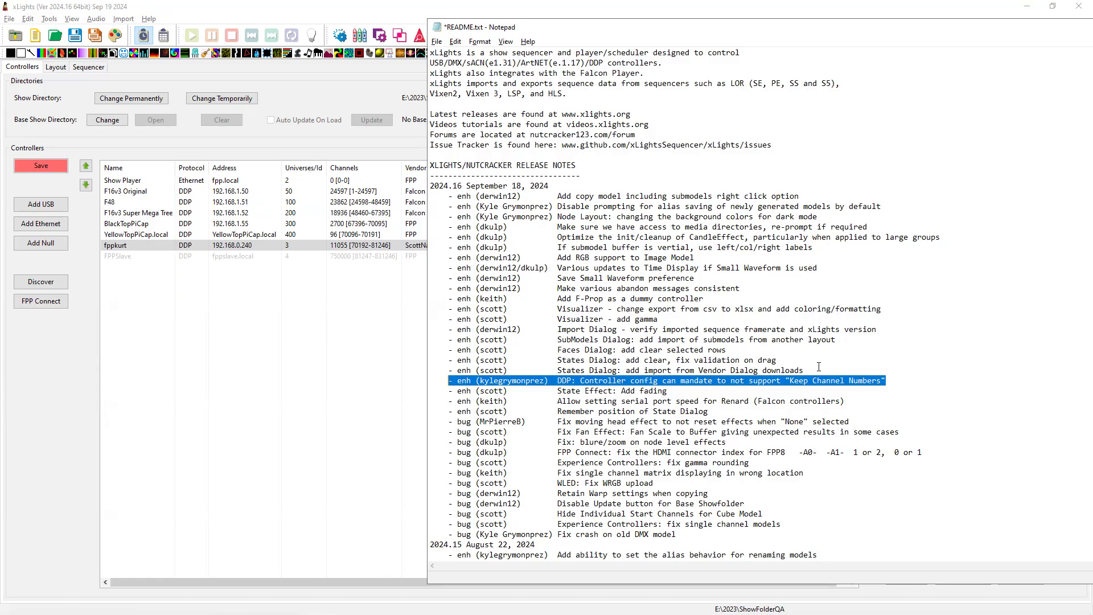
Highlight the States Dialog import and clear release-note lines, then open Cane-1's state definitions in Layout.
drag(809, 371, 513, 370)
drag(492, 371, 460, 359)
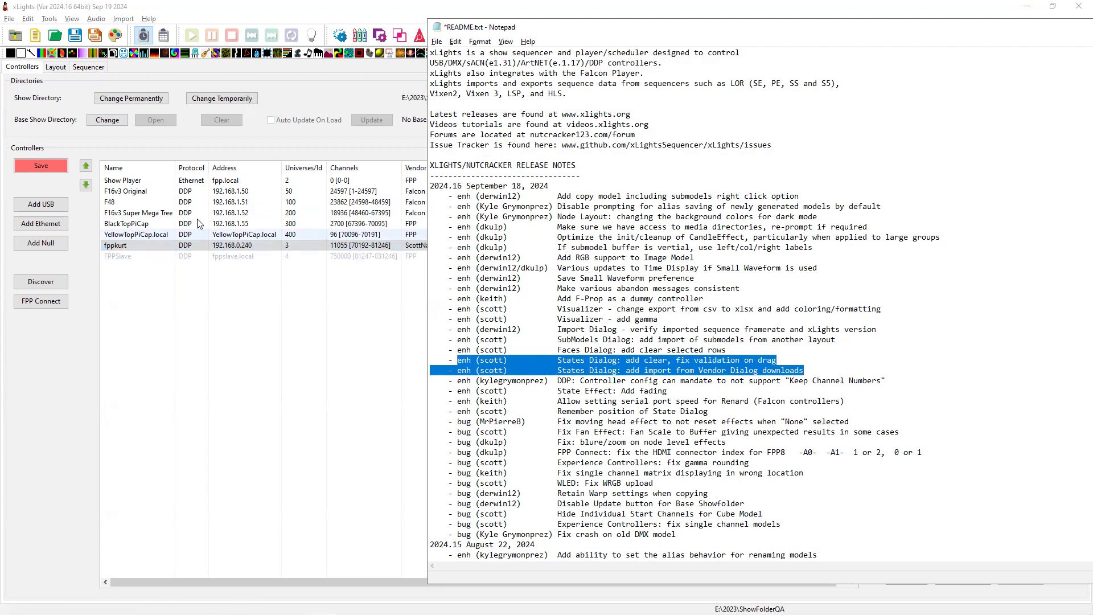
click(54, 68)
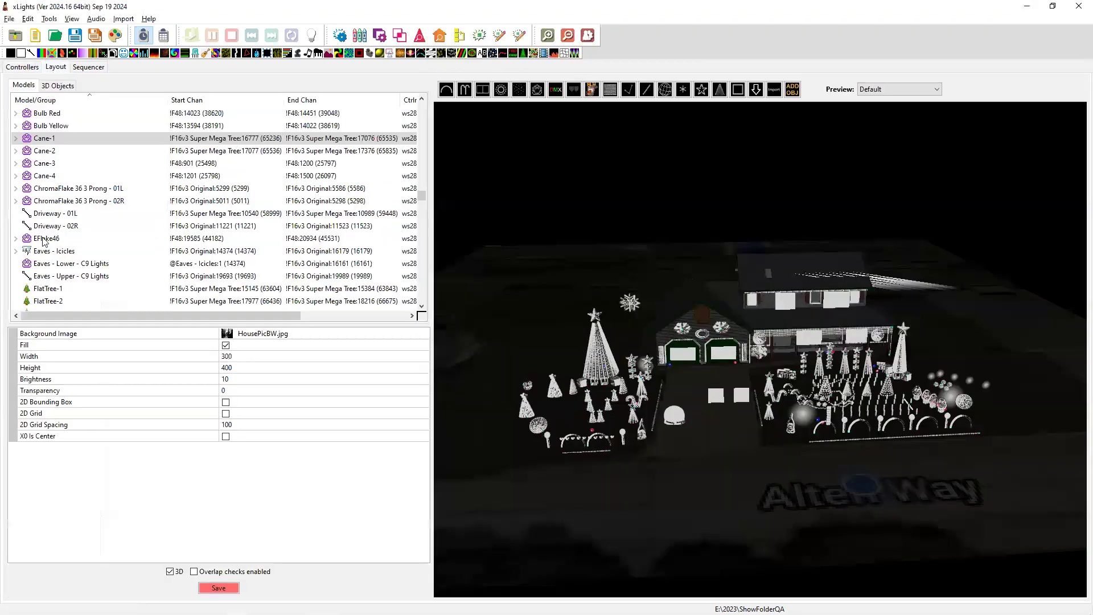
click(53, 141)
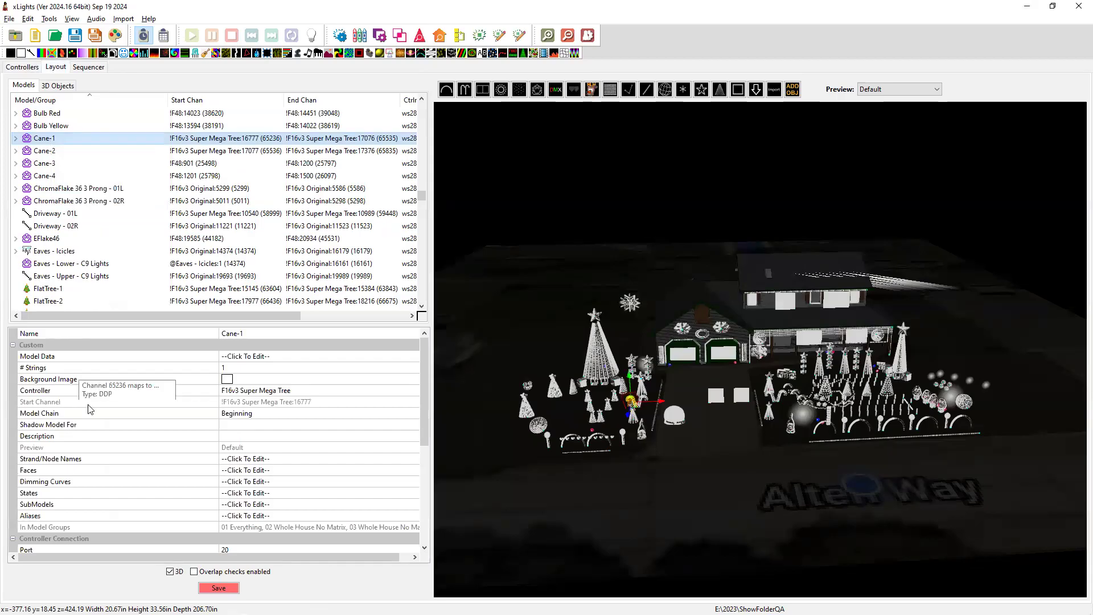
click(256, 493)
click(412, 494)
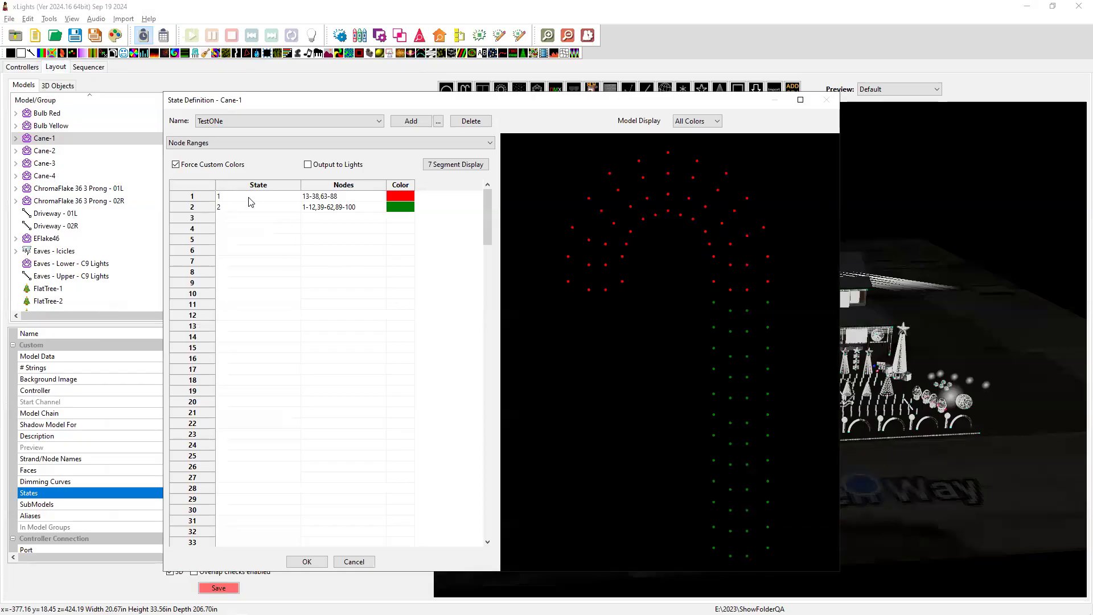
Review the state grid's clear-rows and import options, highlight the Faces Dialog clear note, and cancel unchanged.
right_click(250, 202)
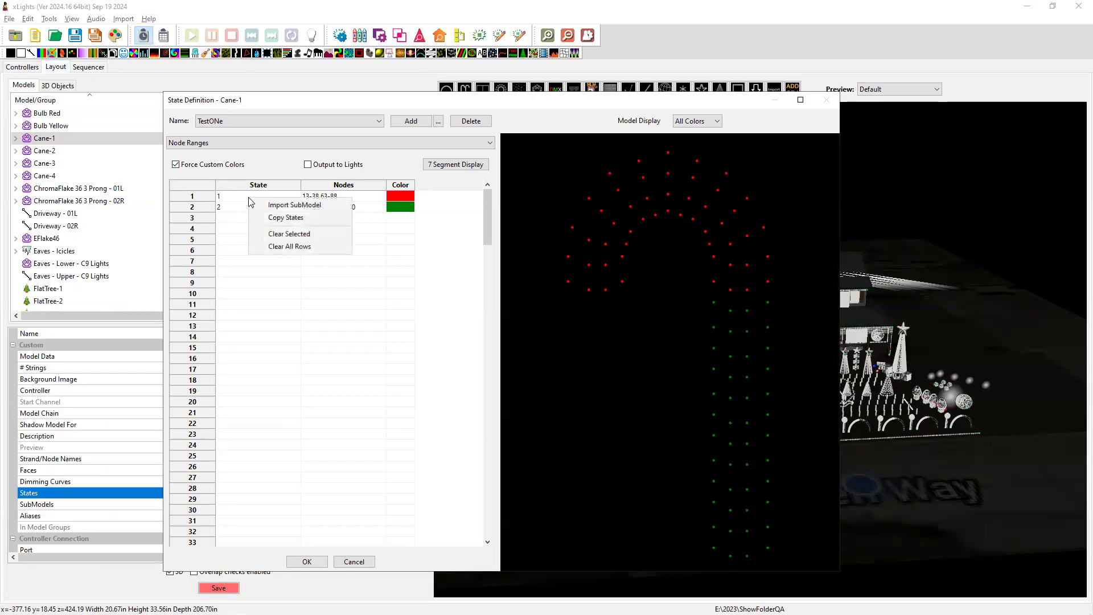
click(438, 121)
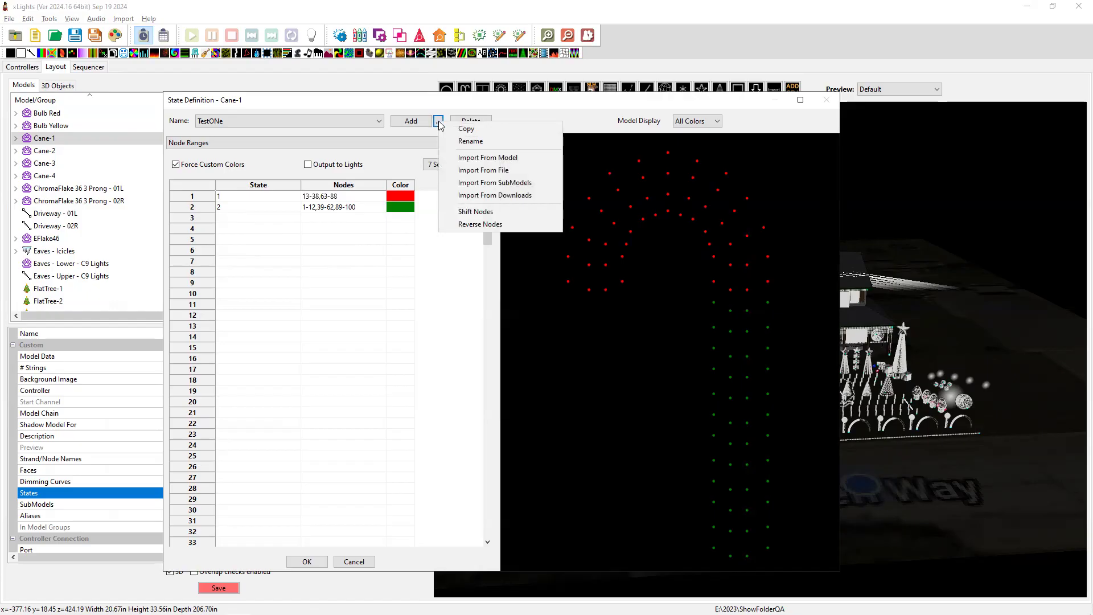
key(alt+Tab)
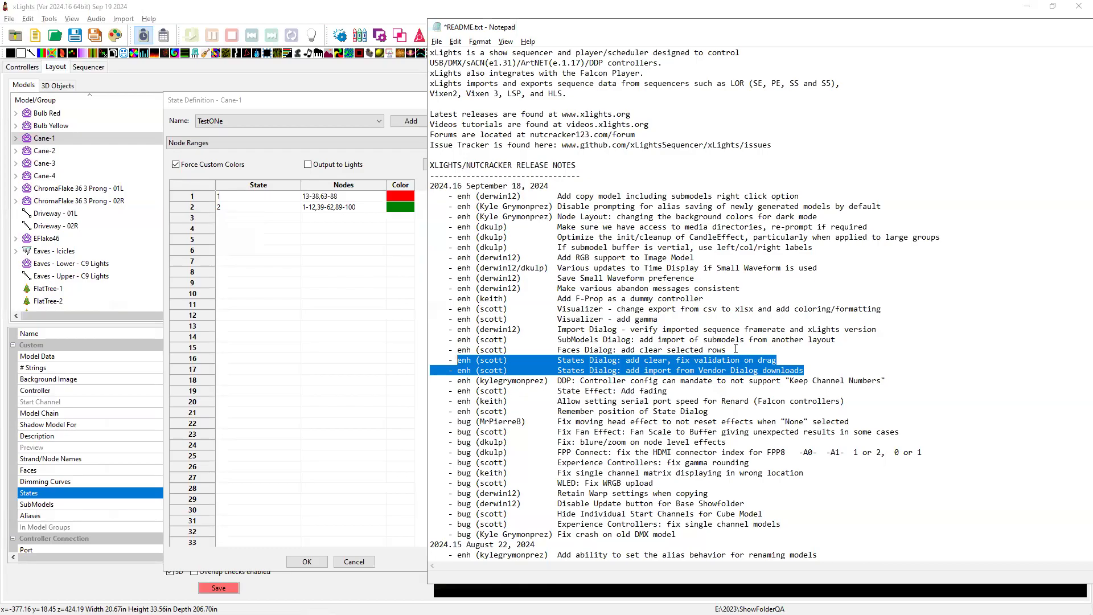
drag(735, 348, 444, 349)
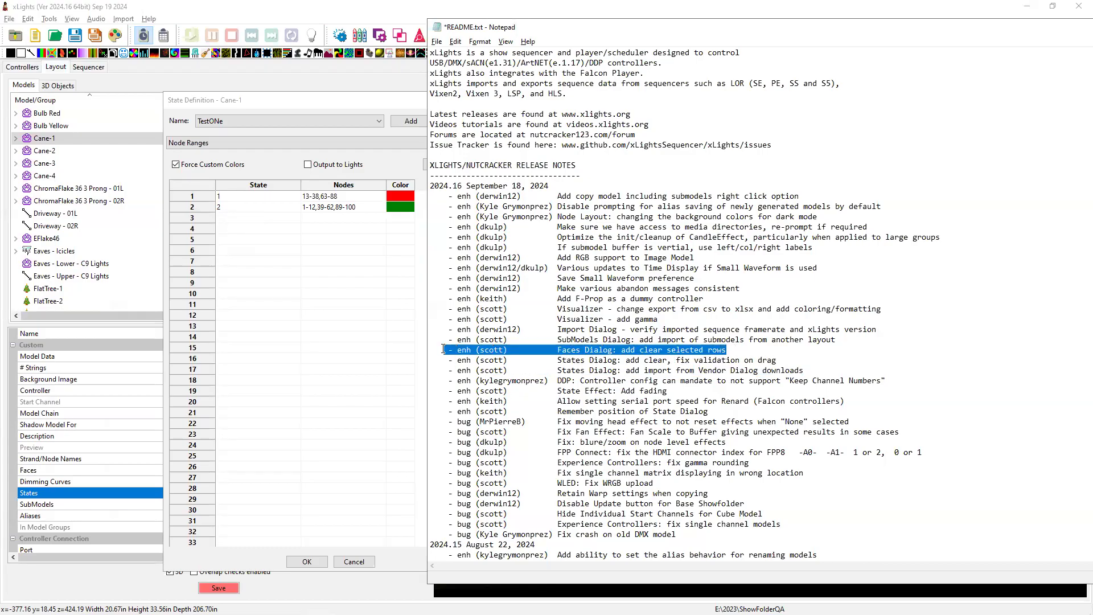
click(359, 108)
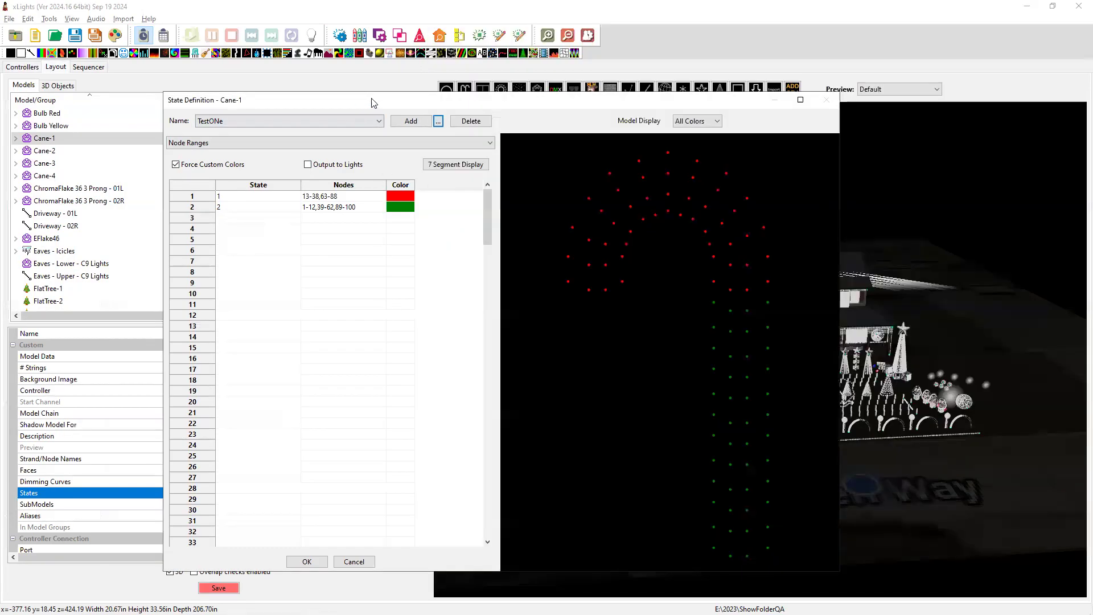
click(354, 562)
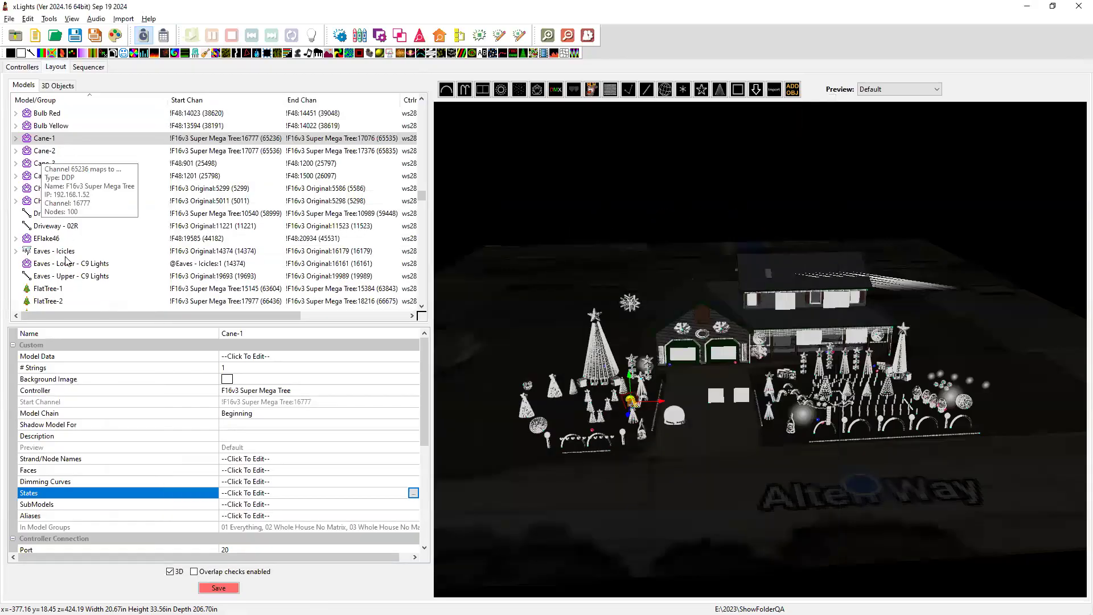
scroll(78, 299, down, 4)
scroll(78, 299, up, 5)
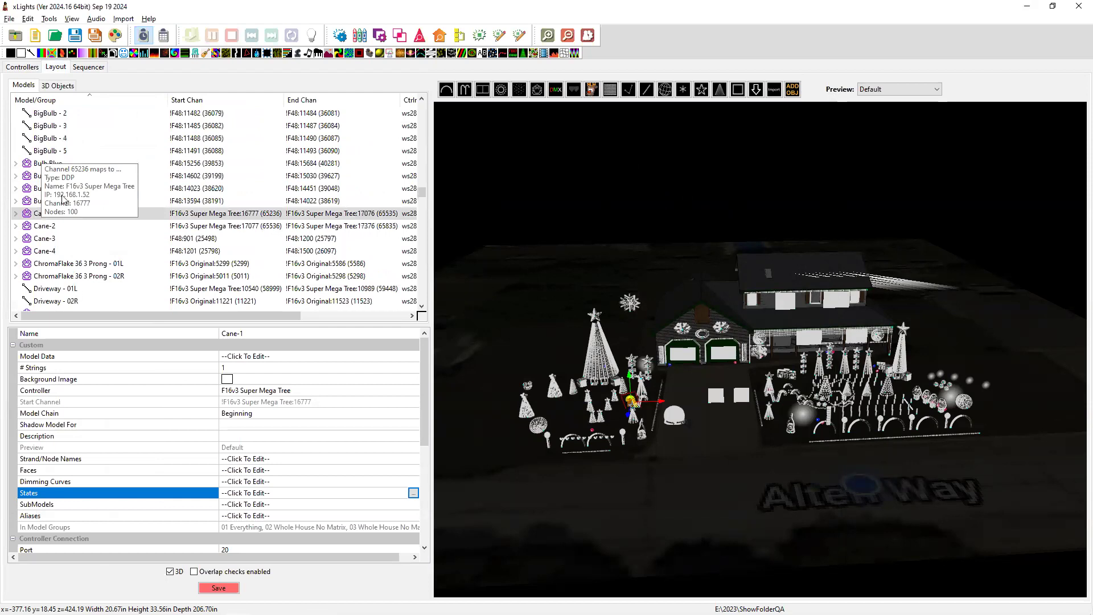
scroll(60, 236, up, 3)
scroll(65, 243, down, 3)
scroll(64, 243, down, 8)
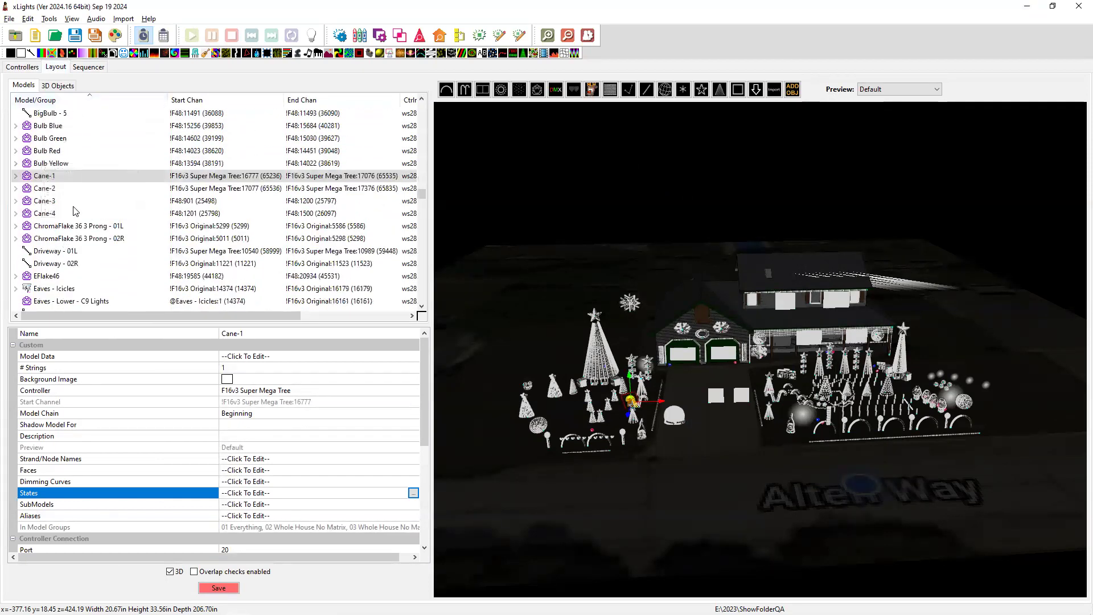
scroll(97, 256, down, 5)
scroll(97, 256, up, 2)
scroll(96, 256, down, 3)
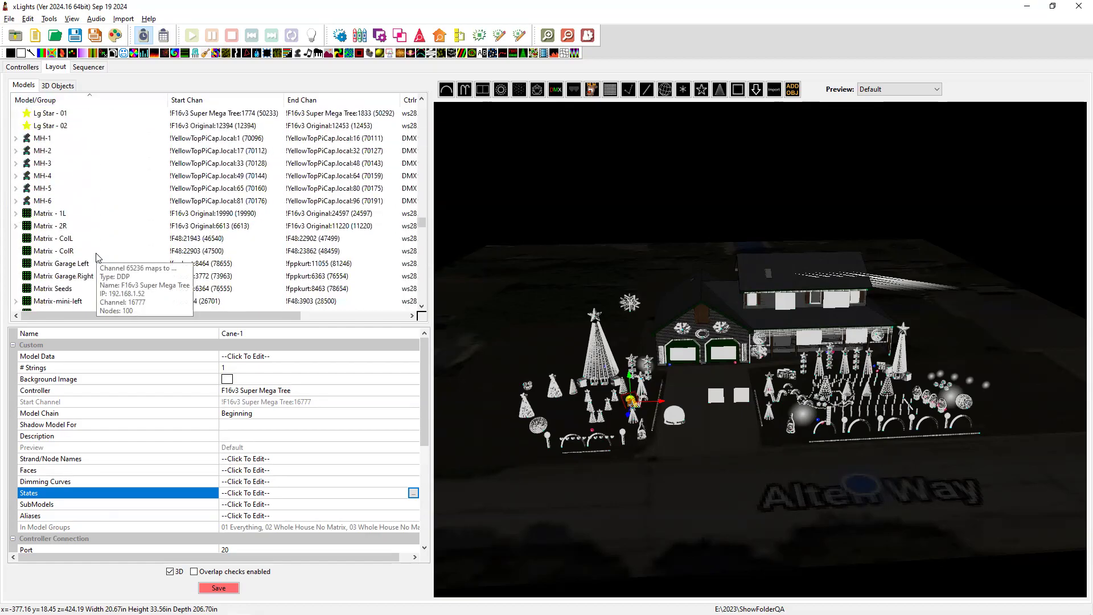
click(44, 214)
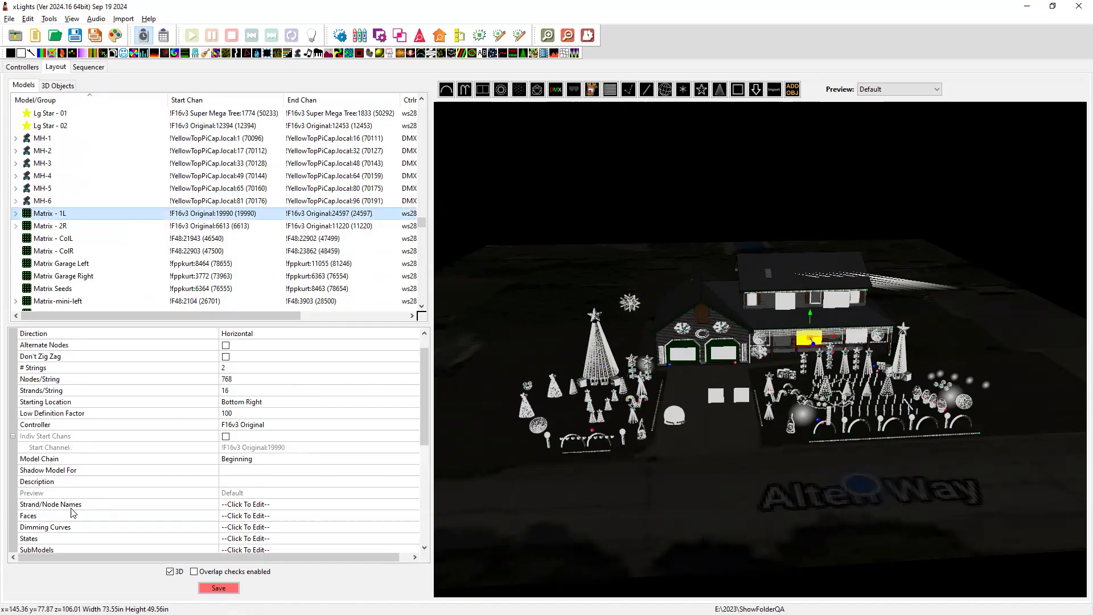
click(236, 516)
click(413, 516)
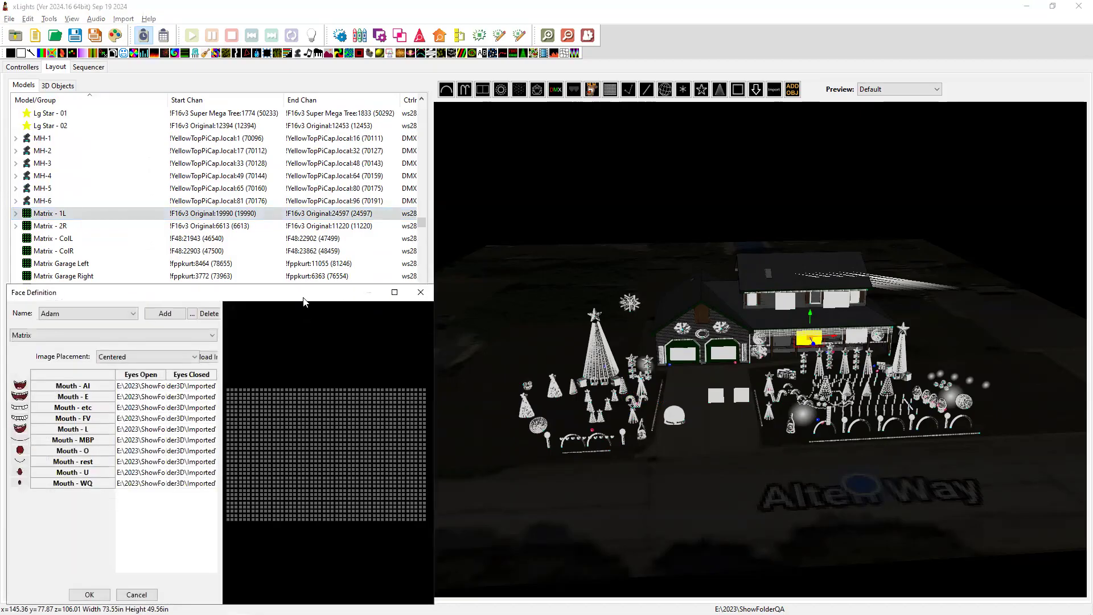
drag(317, 293, 488, 177)
key(alt+Tab)
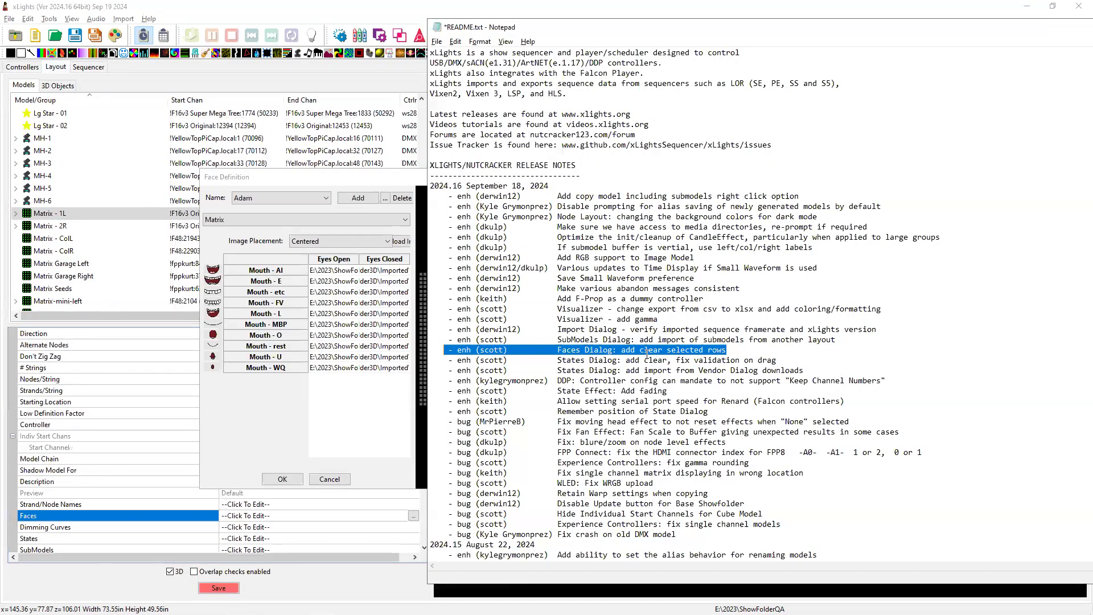
key(alt+Tab)
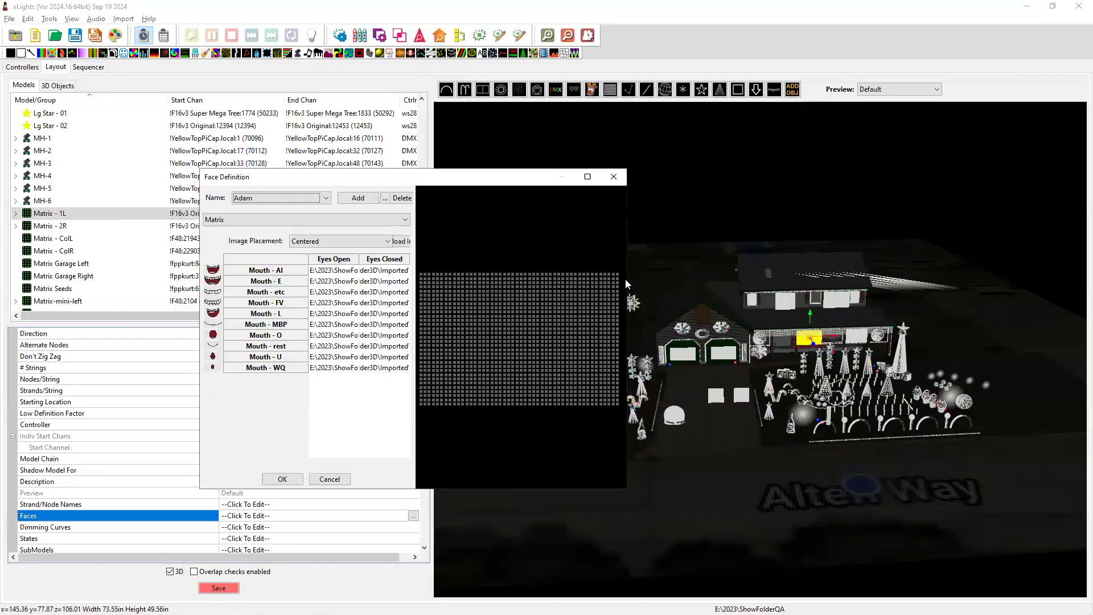
drag(629, 280, 961, 280)
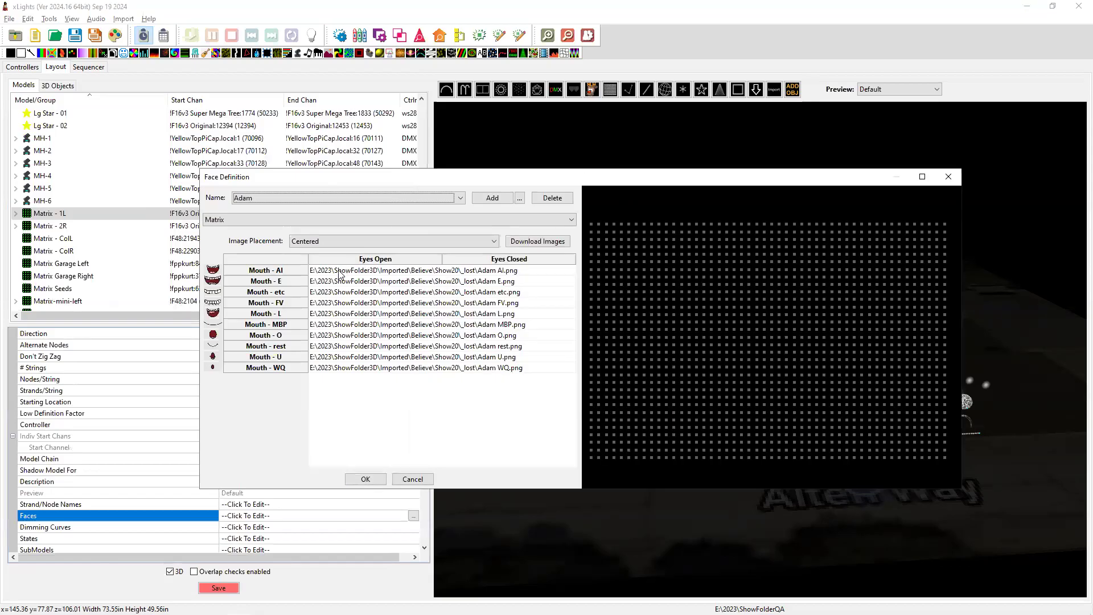
drag(342, 270, 486, 340)
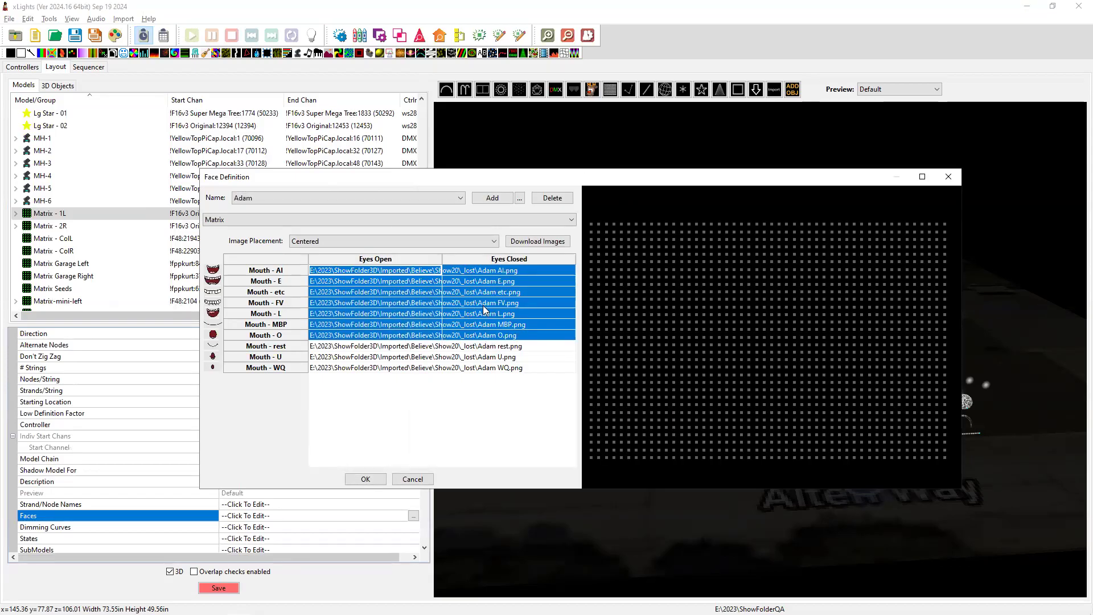
click(520, 198)
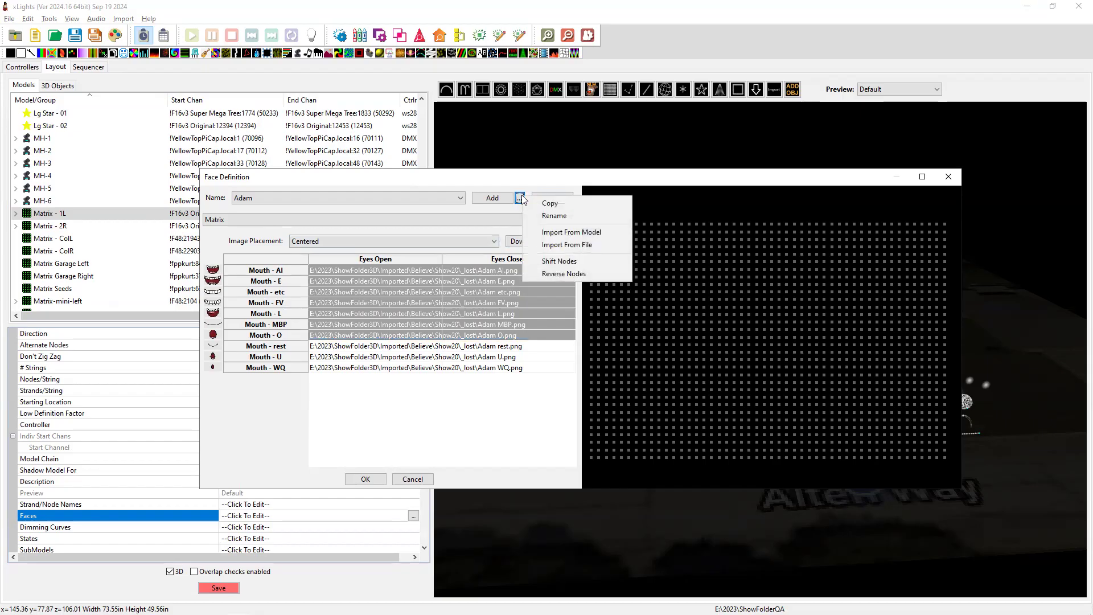
click(388, 305)
drag(342, 281, 471, 325)
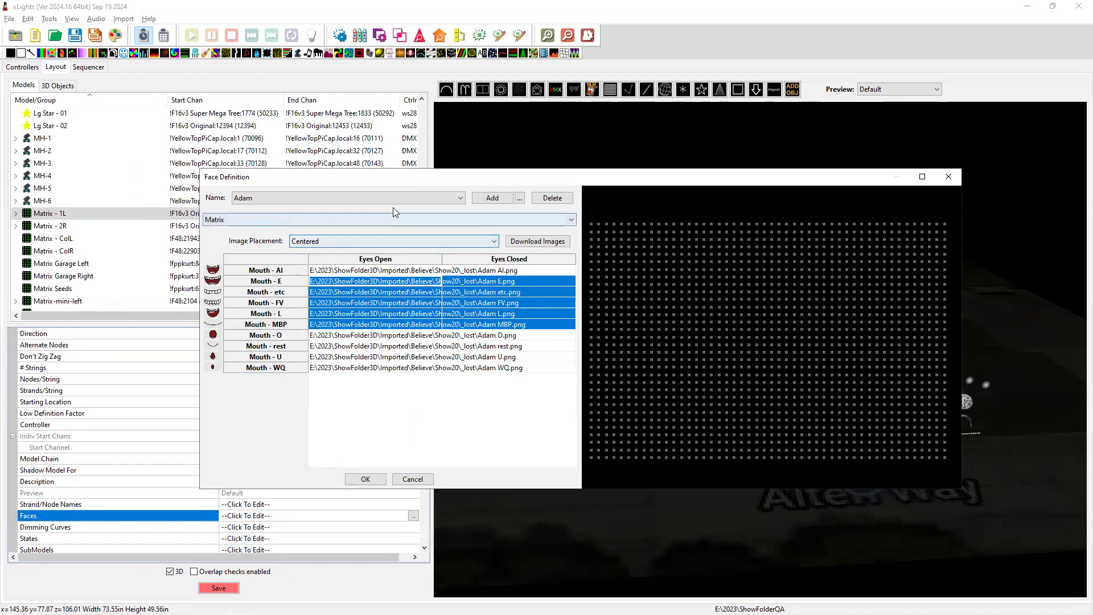
click(519, 198)
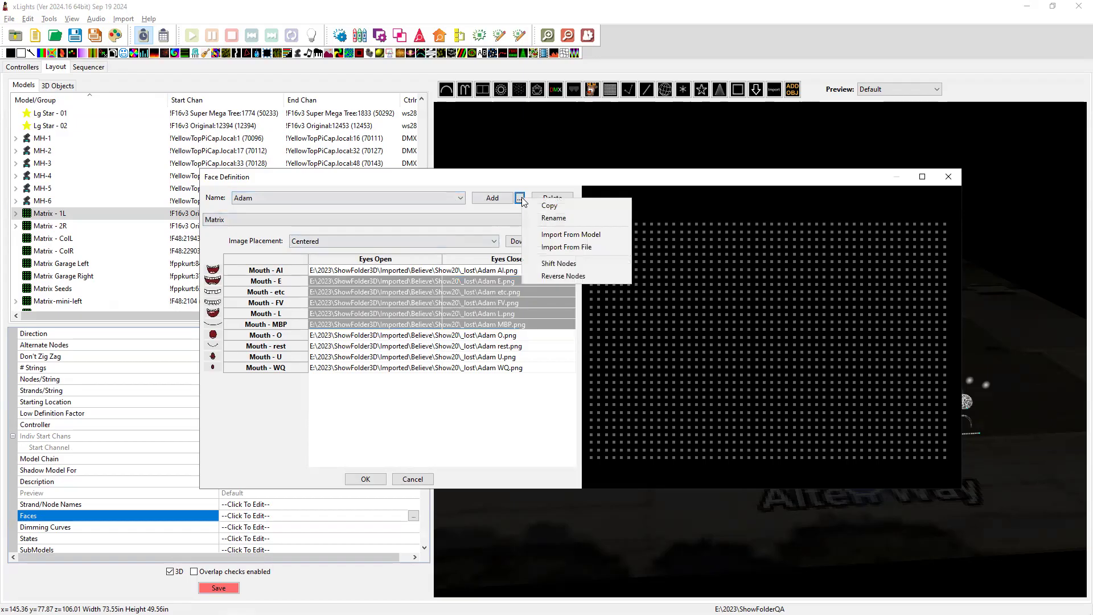
key(alt+Tab)
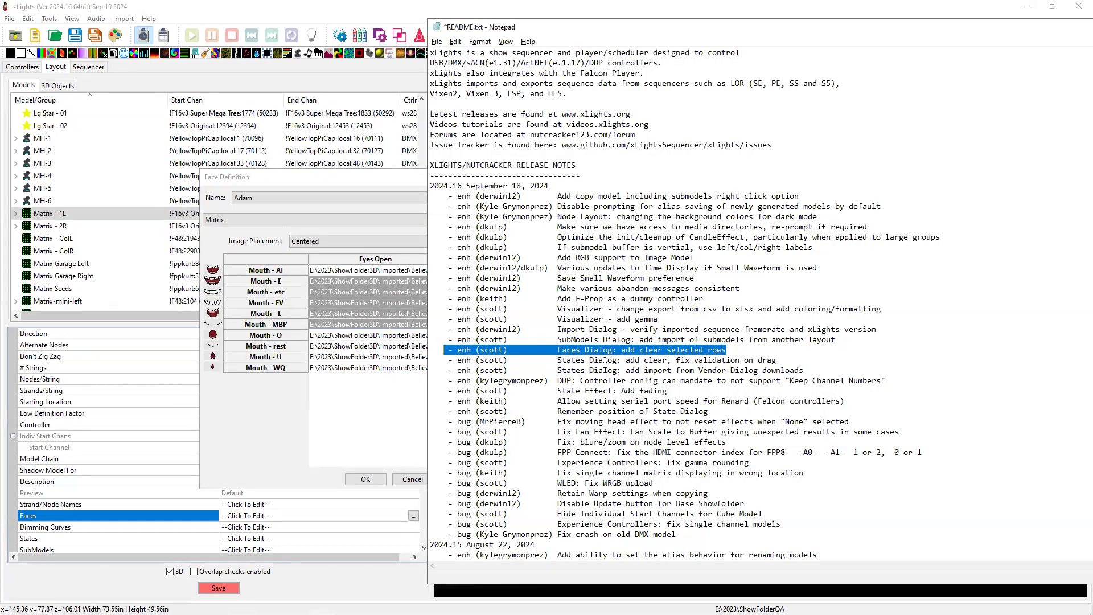
click(371, 444)
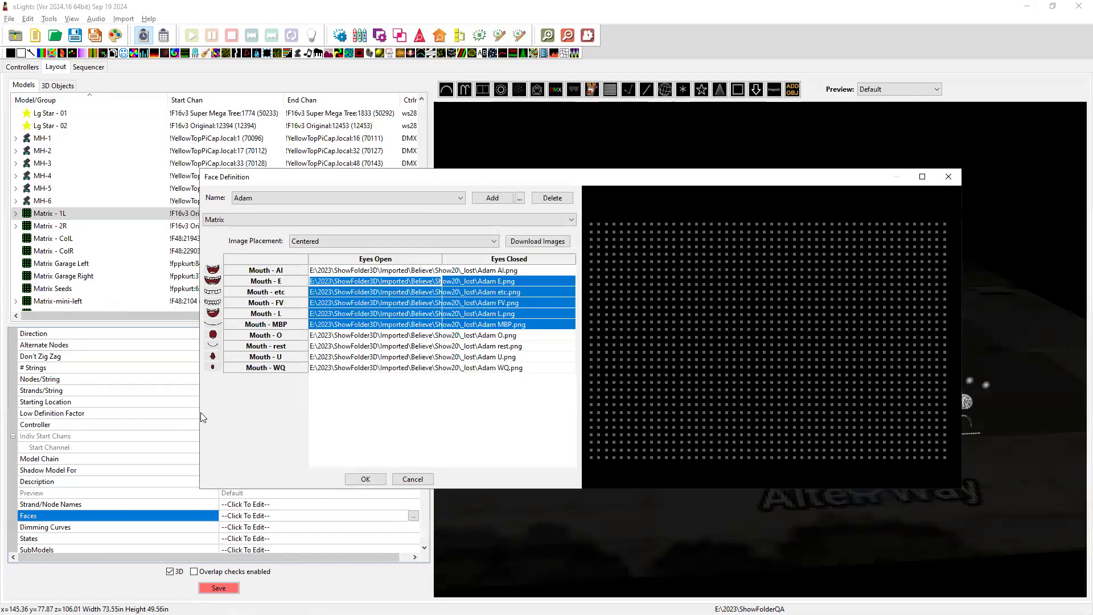
drag(198, 413, 44, 414)
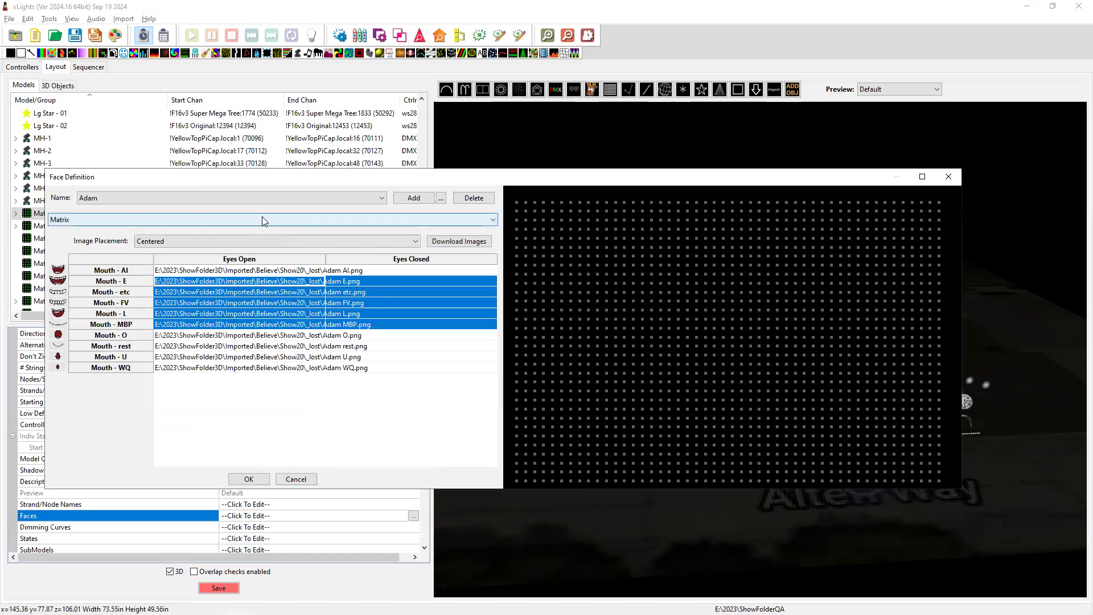
click(270, 271)
drag(270, 272, 362, 346)
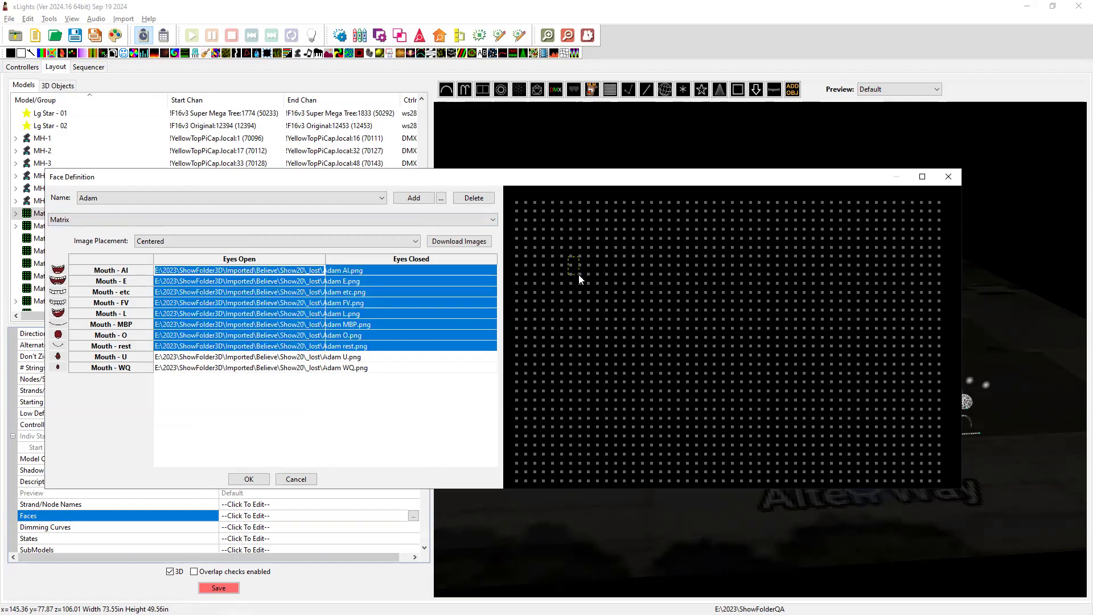
right_click(685, 337)
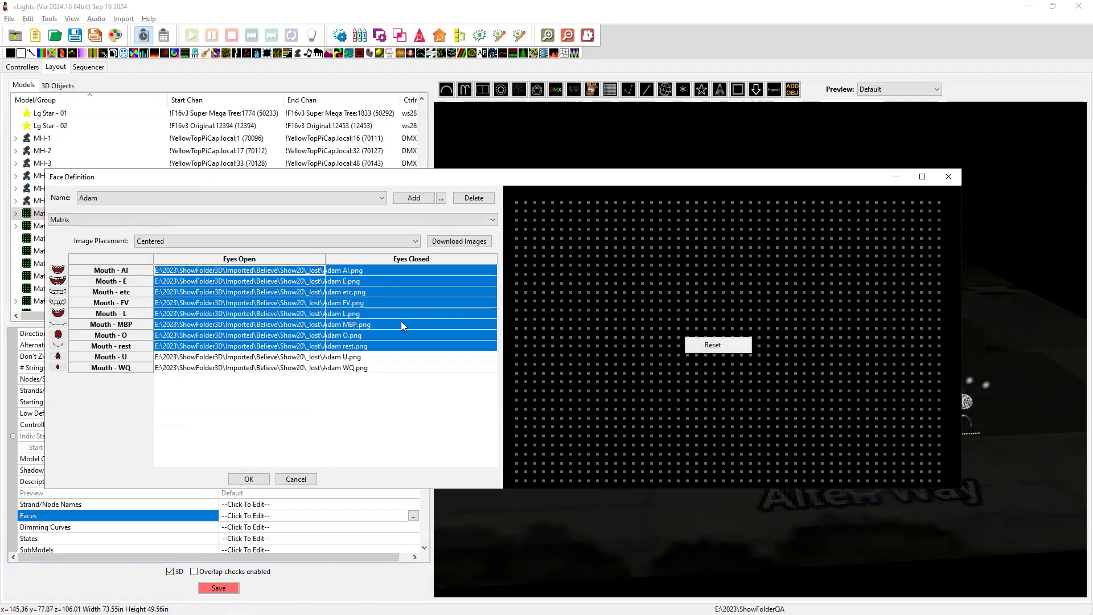
click(382, 374)
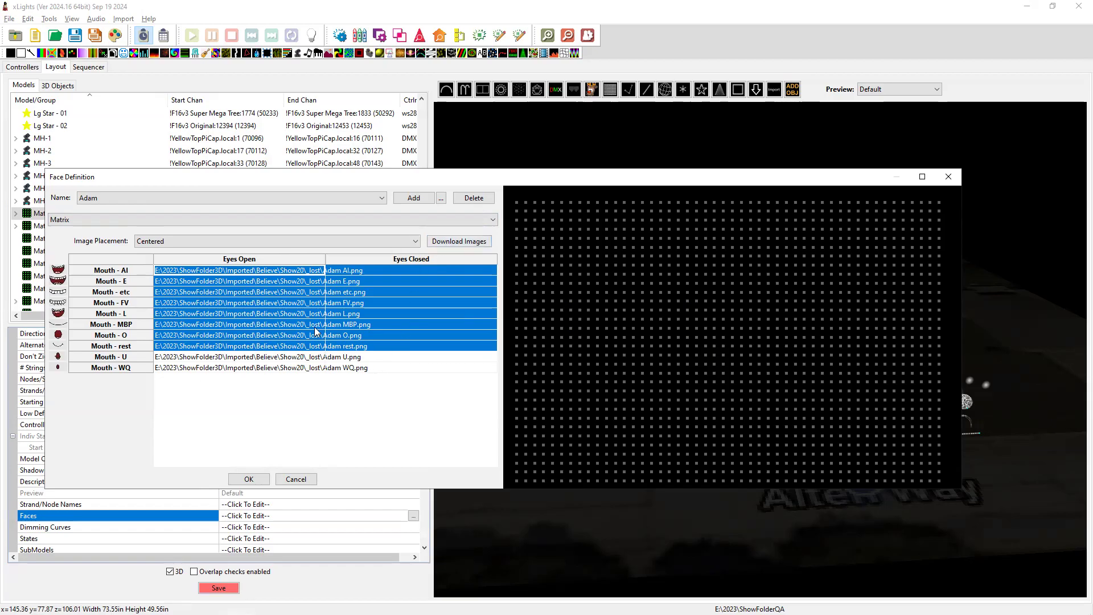
click(442, 198)
click(344, 426)
key(alt+Tab)
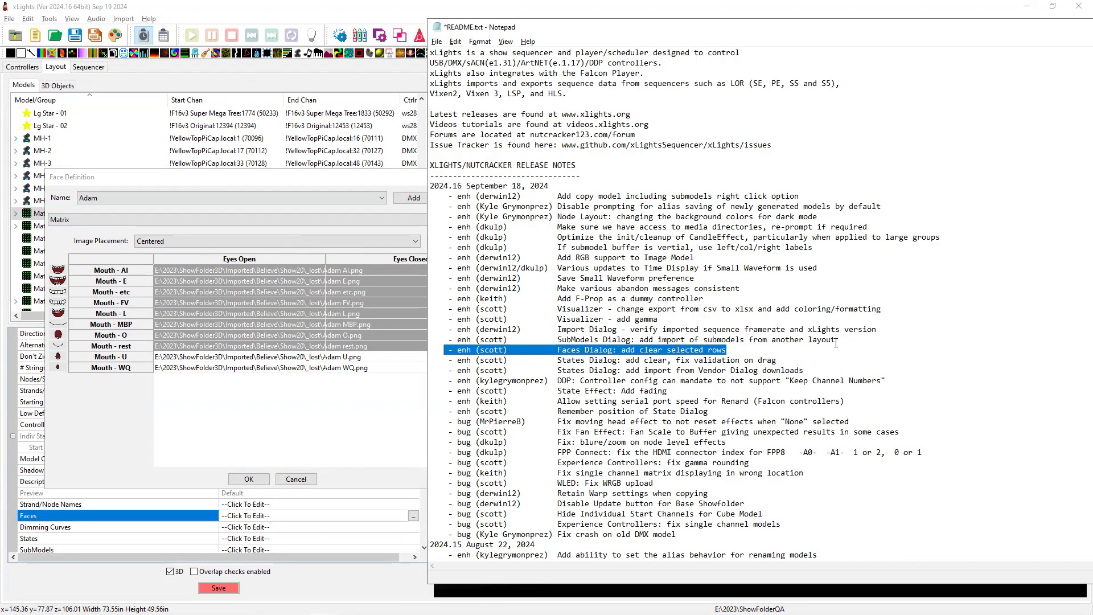
drag(842, 338, 462, 339)
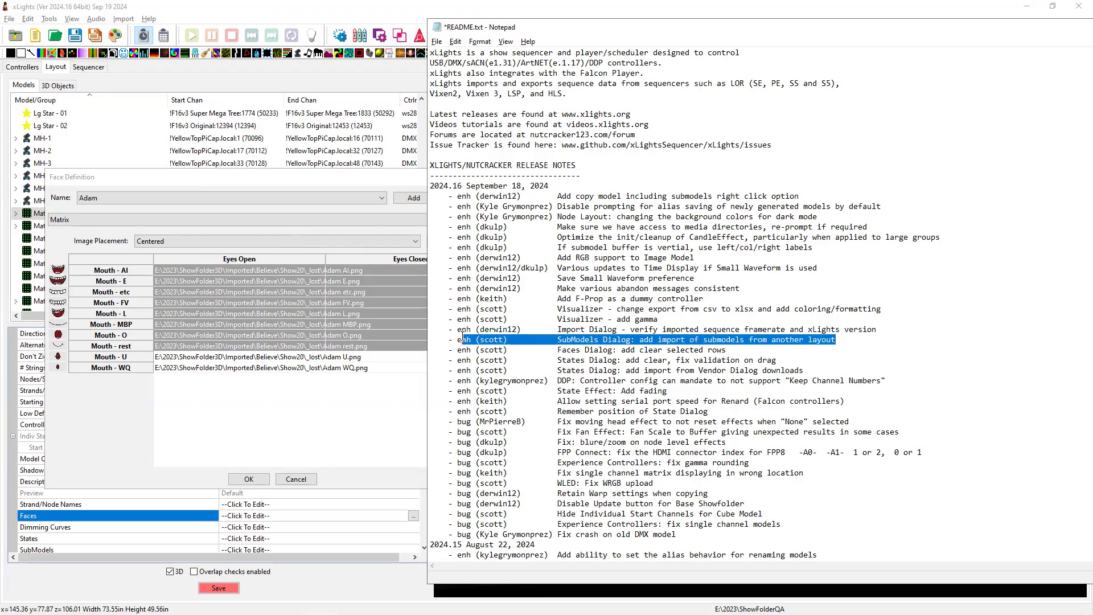
click(357, 217)
Close the face definitions, show Matrix - 1L's SubModels Import menu, then return to the release notes.
click(943, 182)
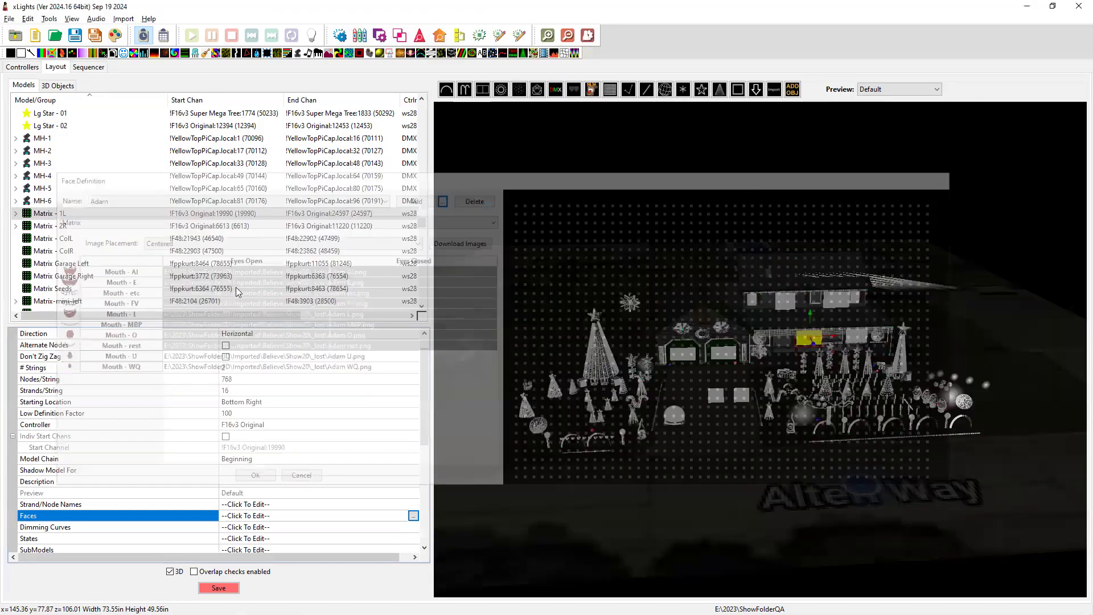
key(alt+Tab)
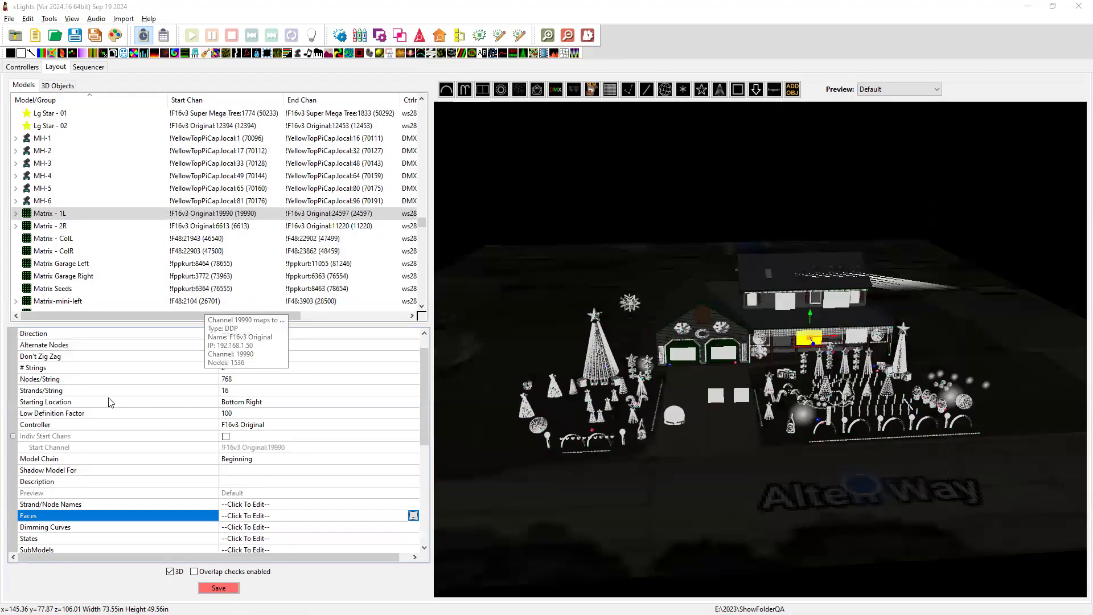
scroll(70, 477, down, 4)
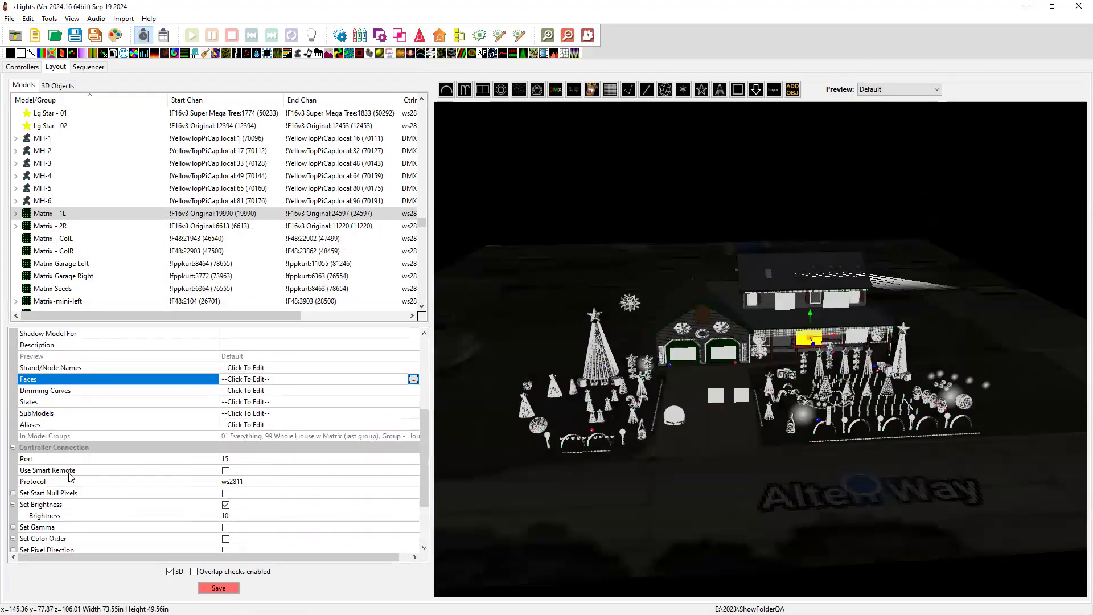
click(281, 414)
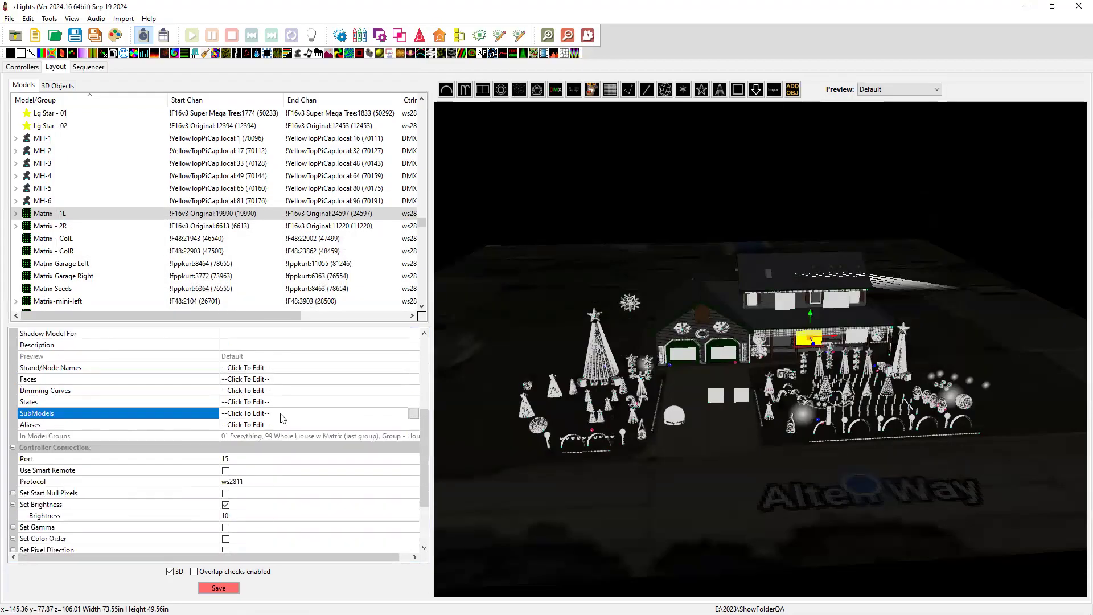
click(413, 414)
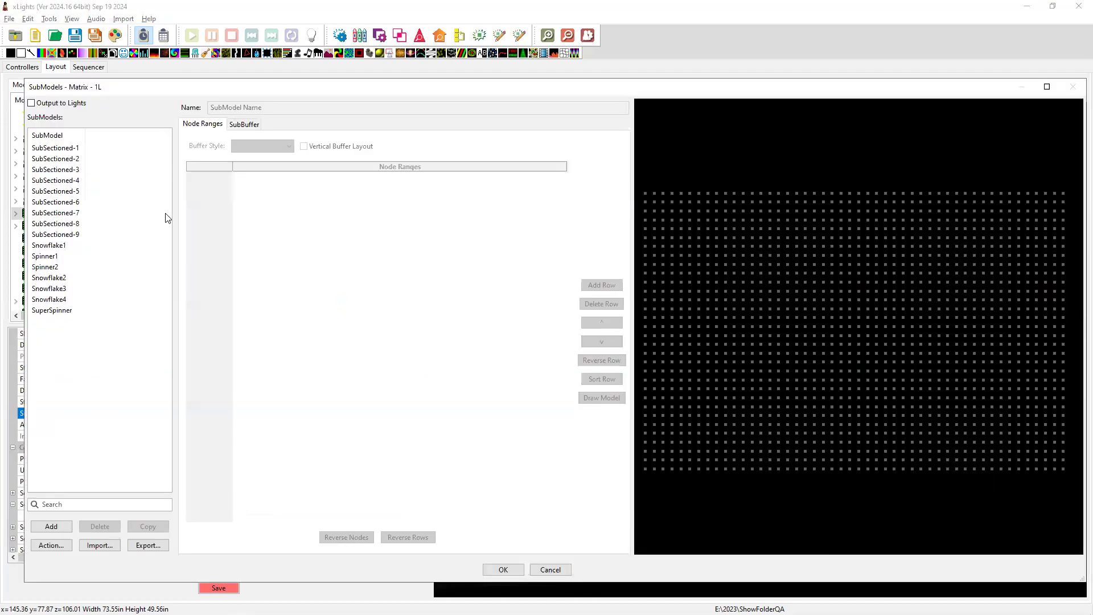
click(107, 545)
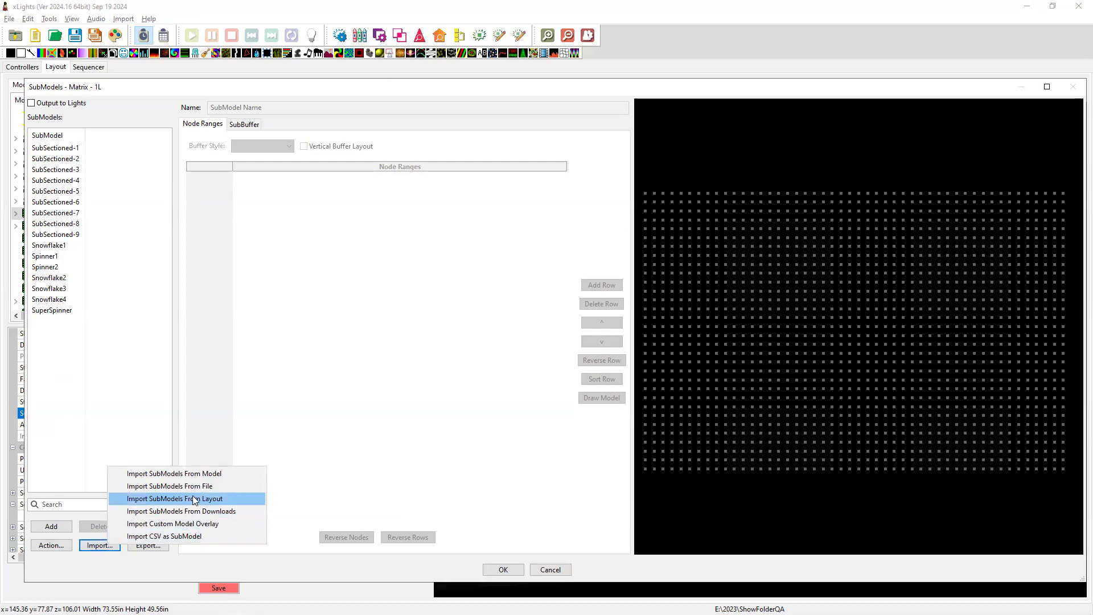
key(alt+Tab)
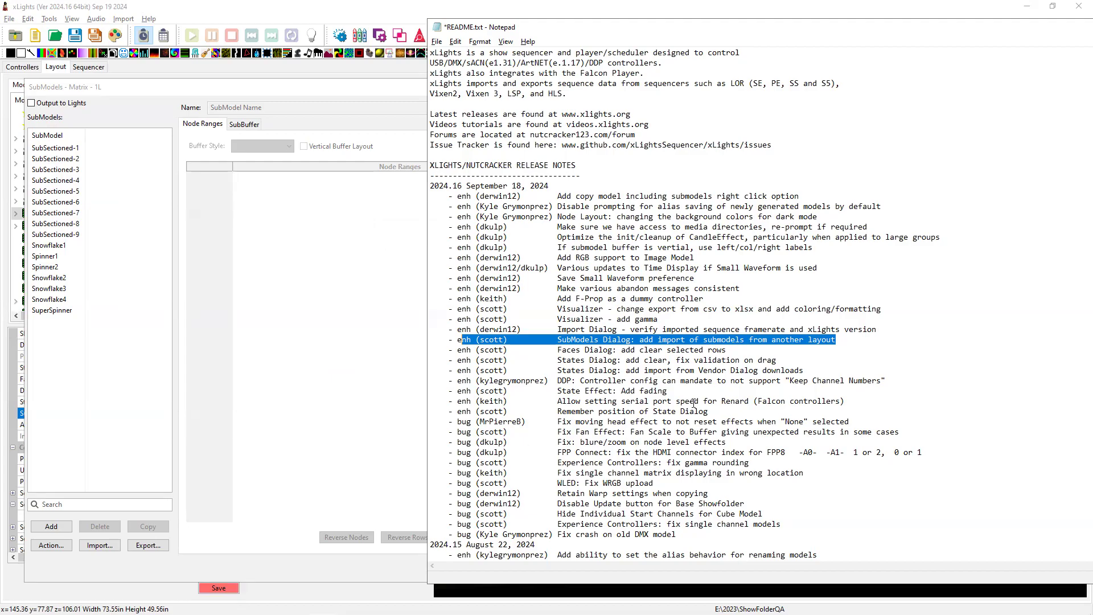
Highlight the Import Dialog release note, then cancel Matrix - 1L's SubModels dialog, discarding changes.
drag(877, 329, 427, 330)
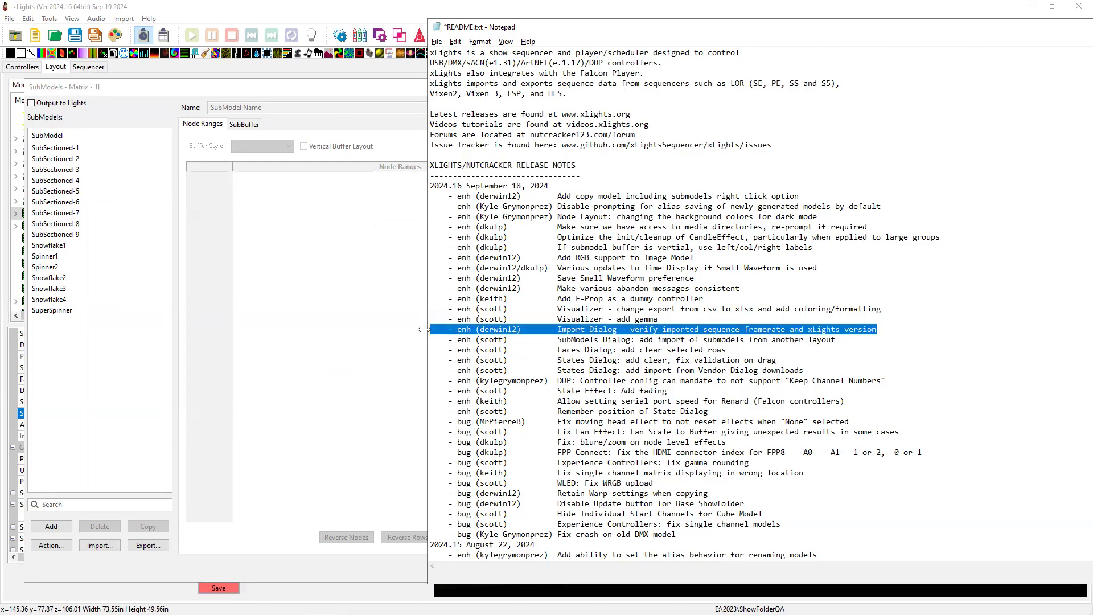
click(273, 315)
click(552, 570)
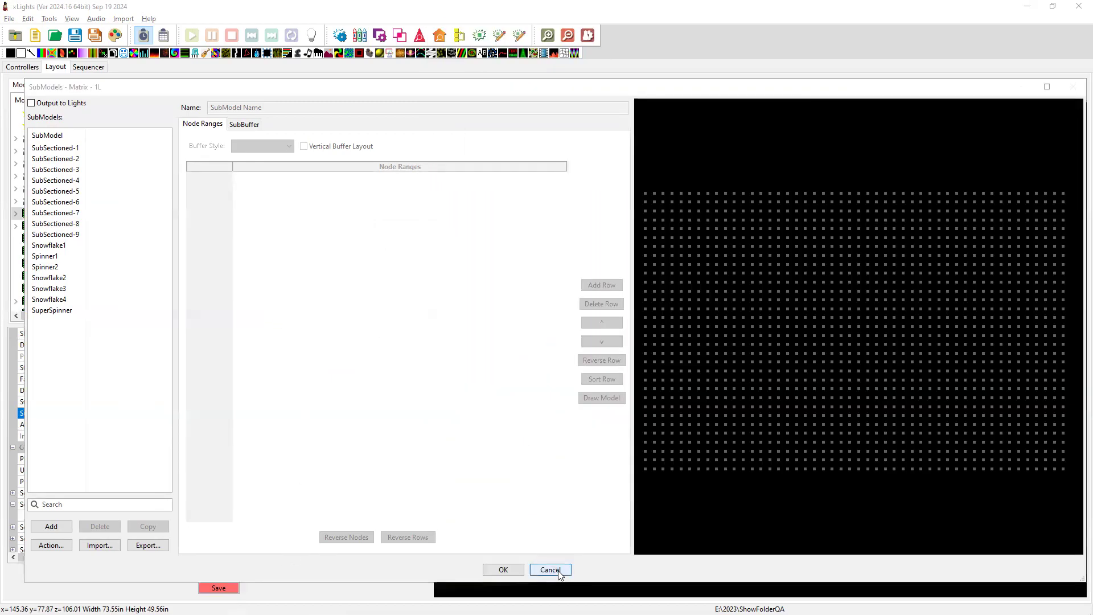
click(586, 333)
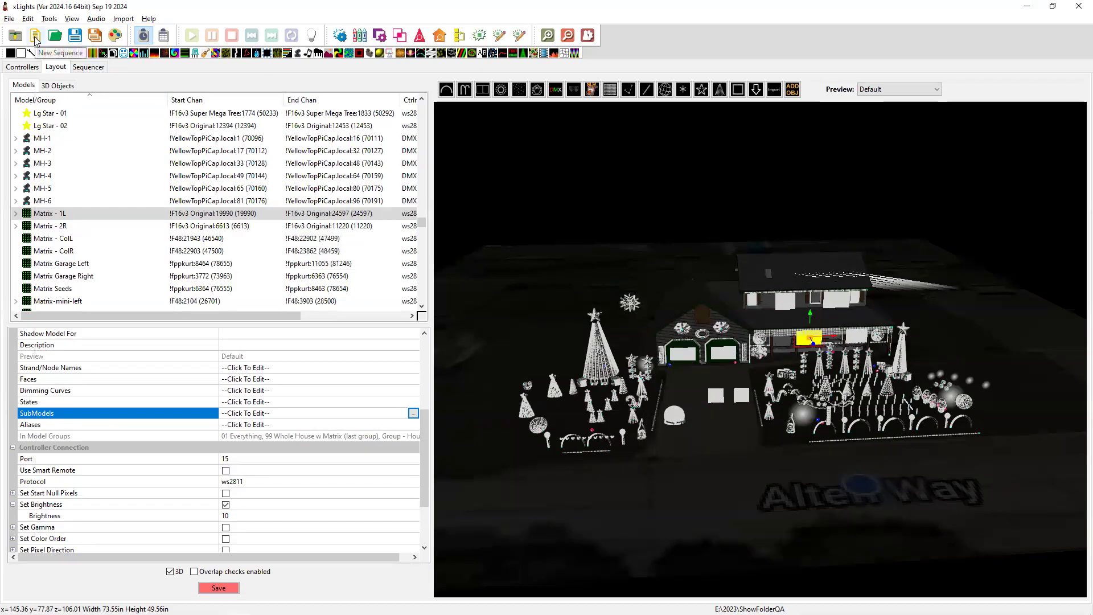
Discard current changes, create a new 20 fps Animation sequence, and choose Import Effects.
click(35, 37)
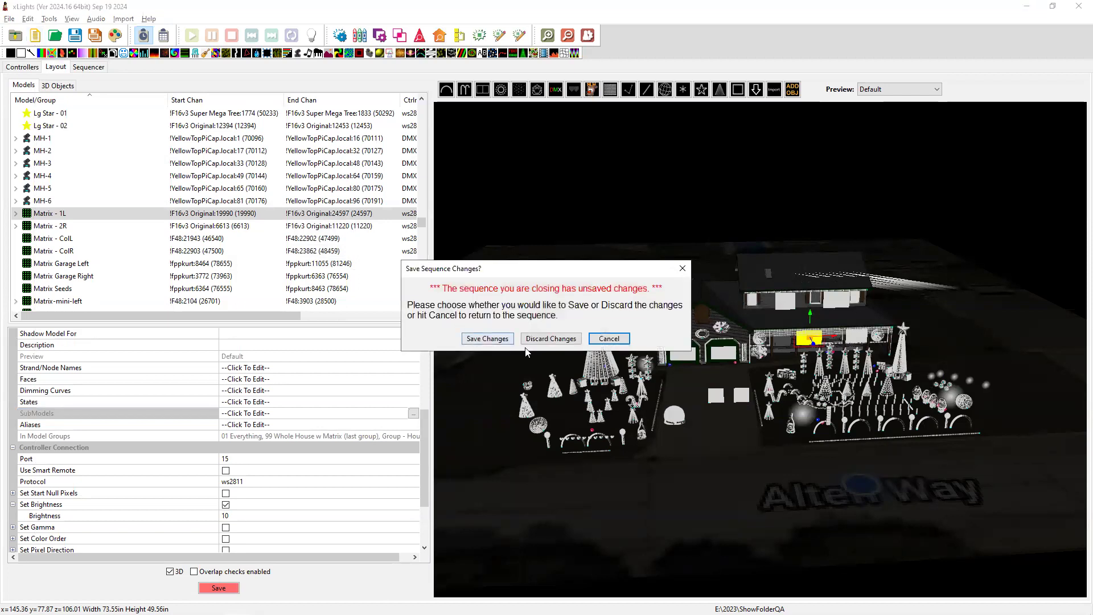
click(545, 338)
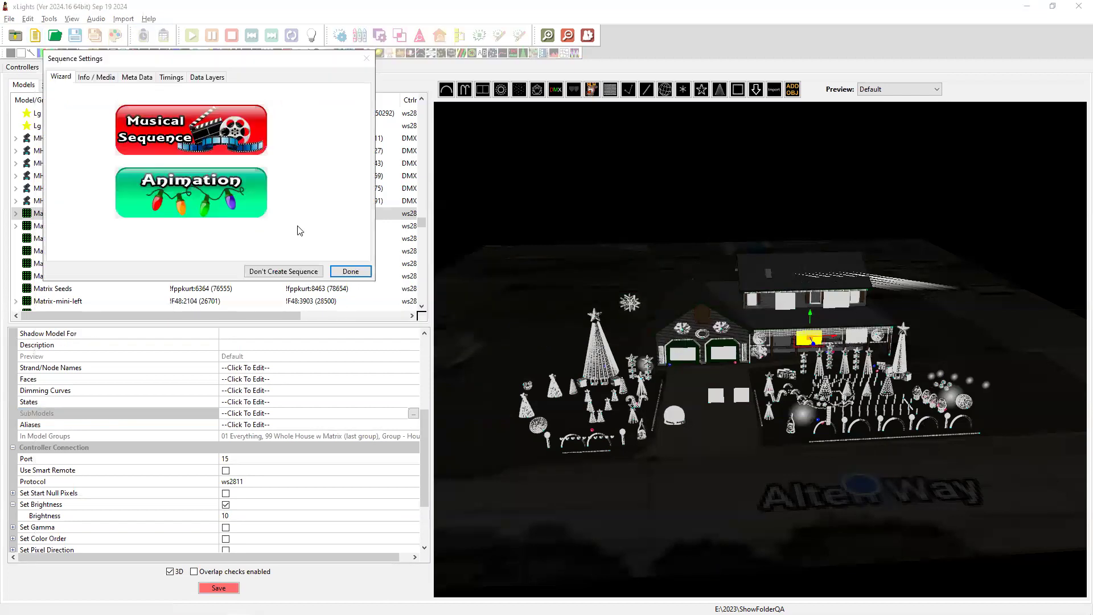
click(203, 193)
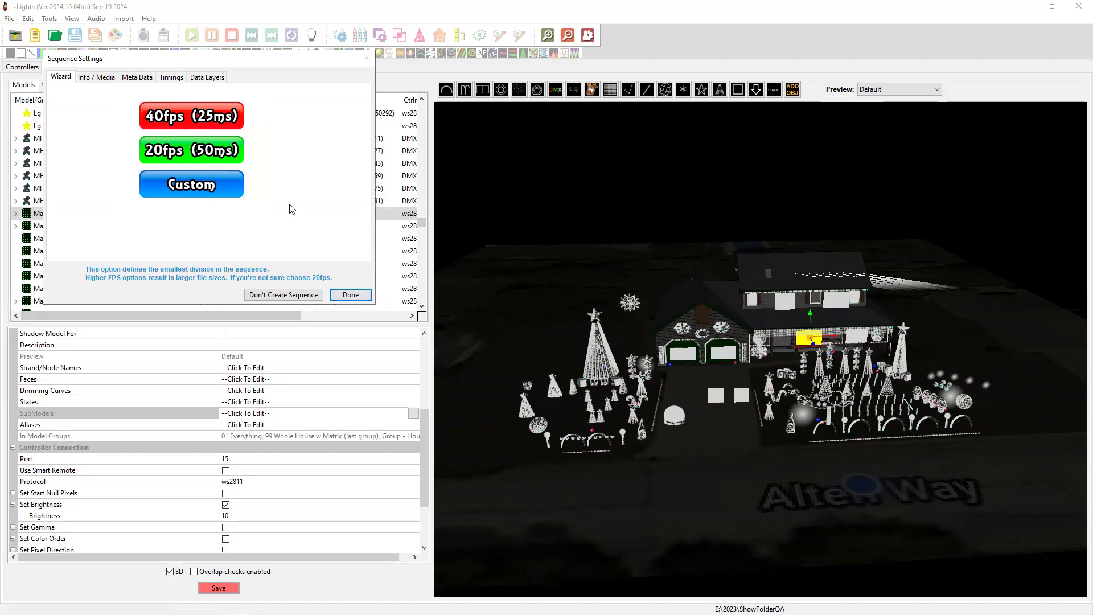
click(212, 155)
click(352, 296)
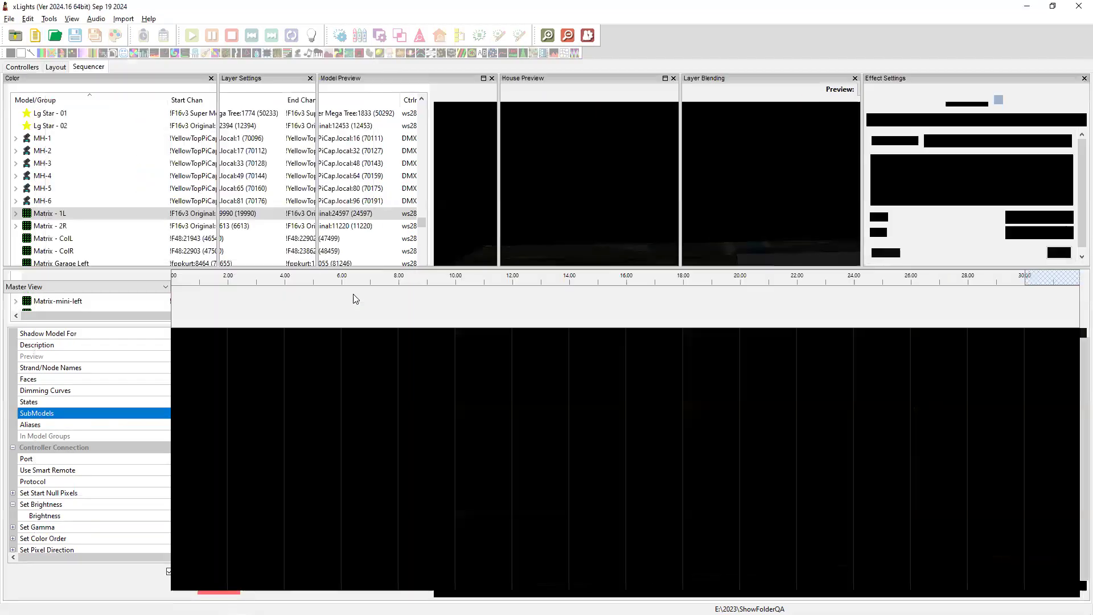
click(123, 18)
click(140, 29)
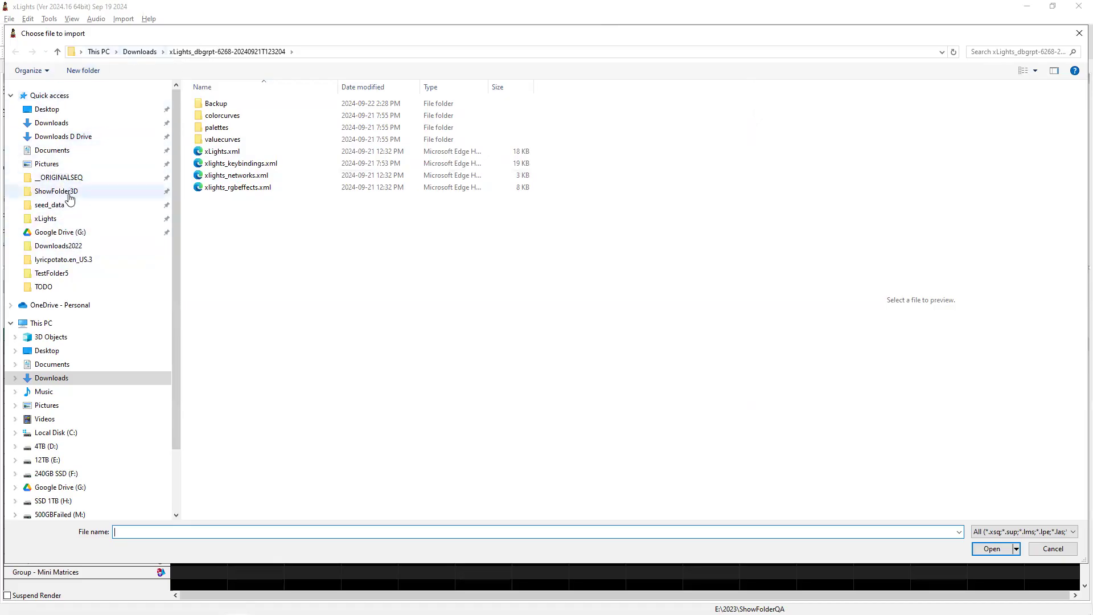
Browse the import file chooser from TestFolder5 to the E:\2023\ShowFolderQA folder.
click(62, 274)
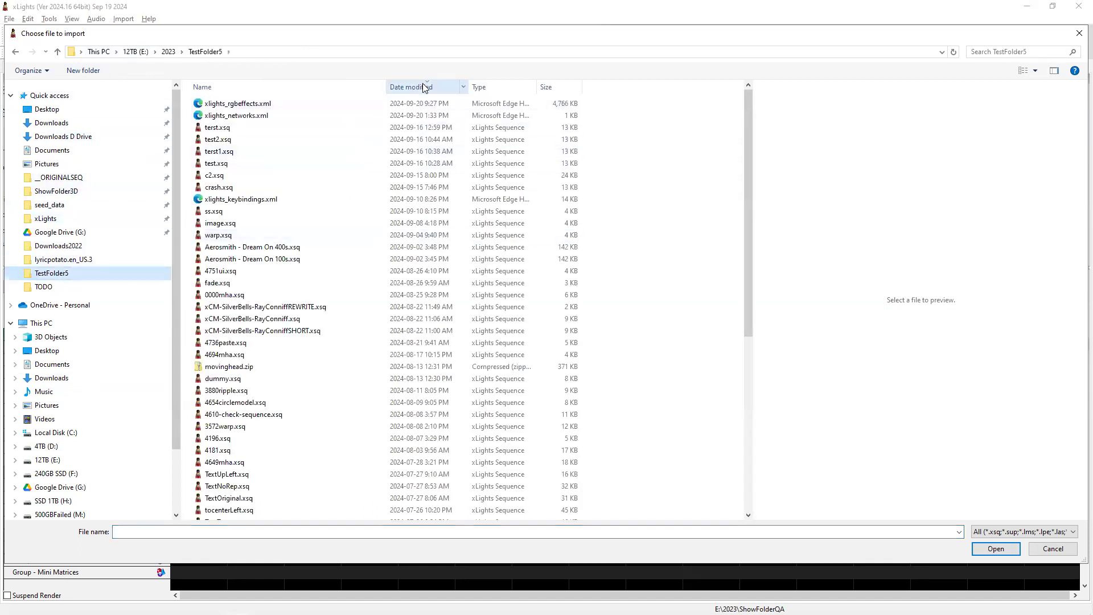
scroll(376, 307, down, 5)
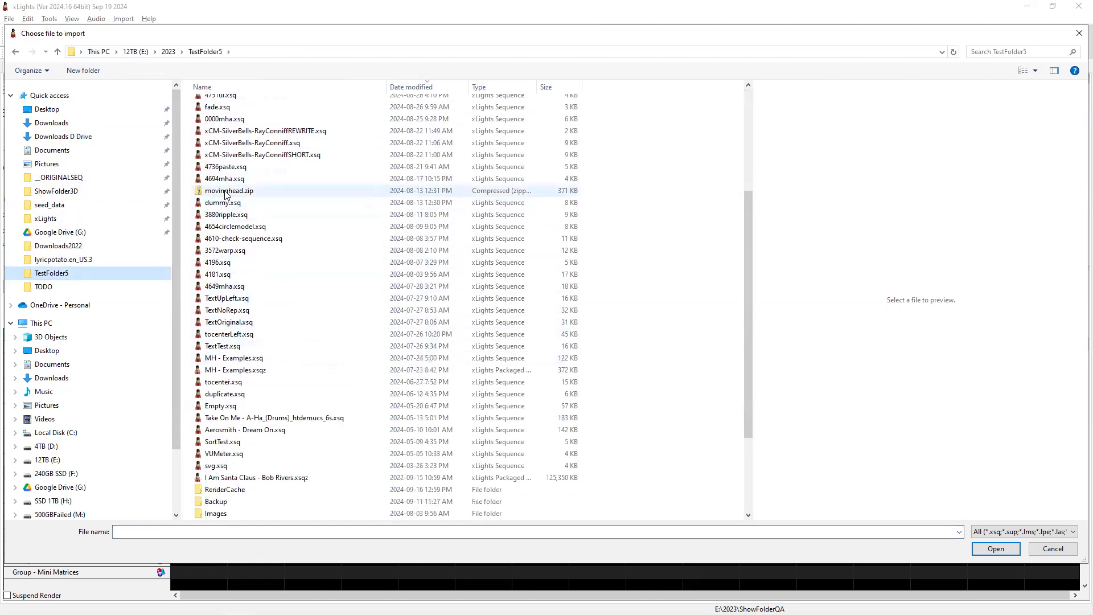
scroll(263, 422, down, 3)
scroll(263, 422, up, 6)
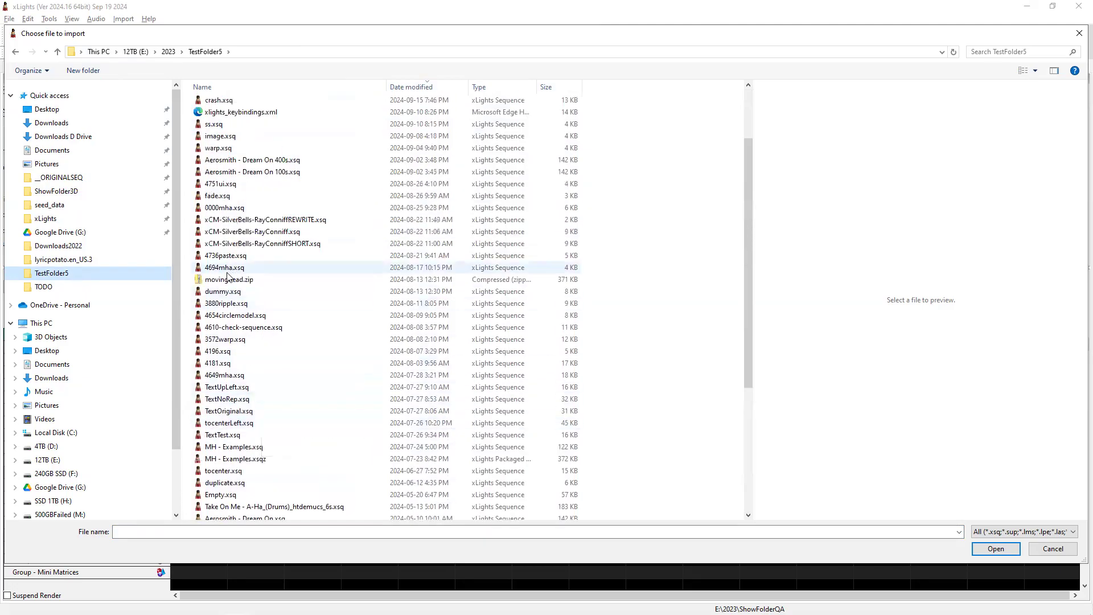
click(171, 51)
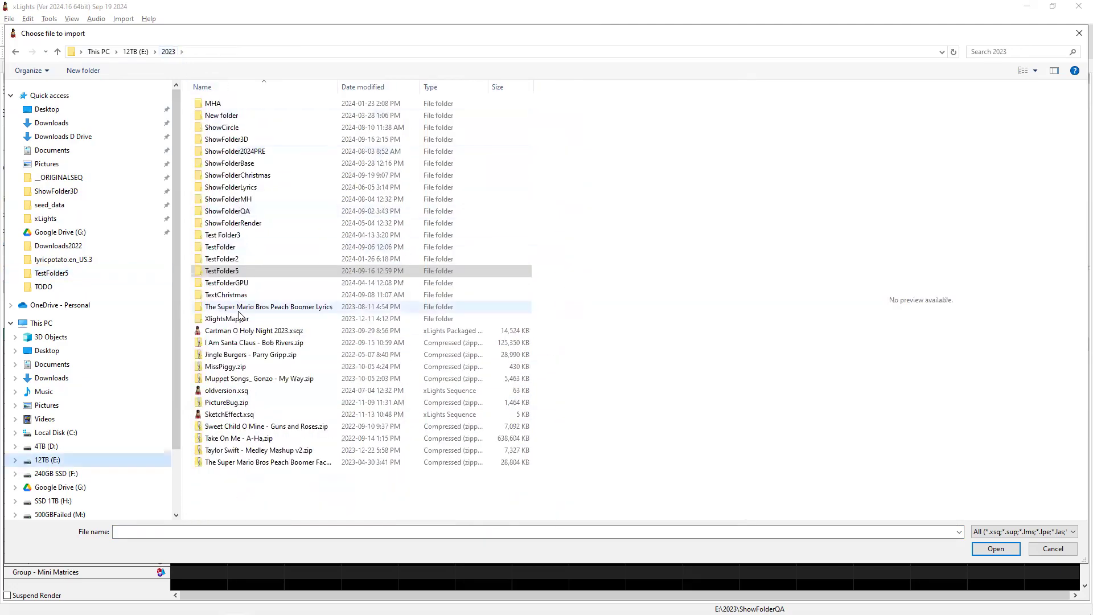
double_click(225, 211)
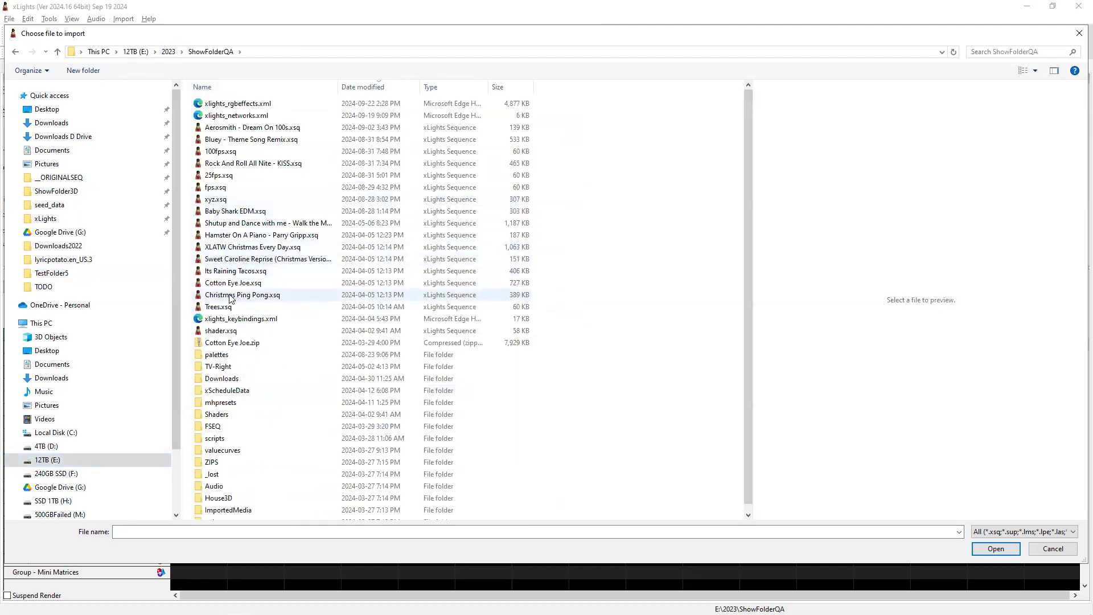
Import Cotton Eye Joe.zip, dismiss the 40 FPS mismatch warning, and close Map Channels unmapped.
click(231, 342)
click(1003, 557)
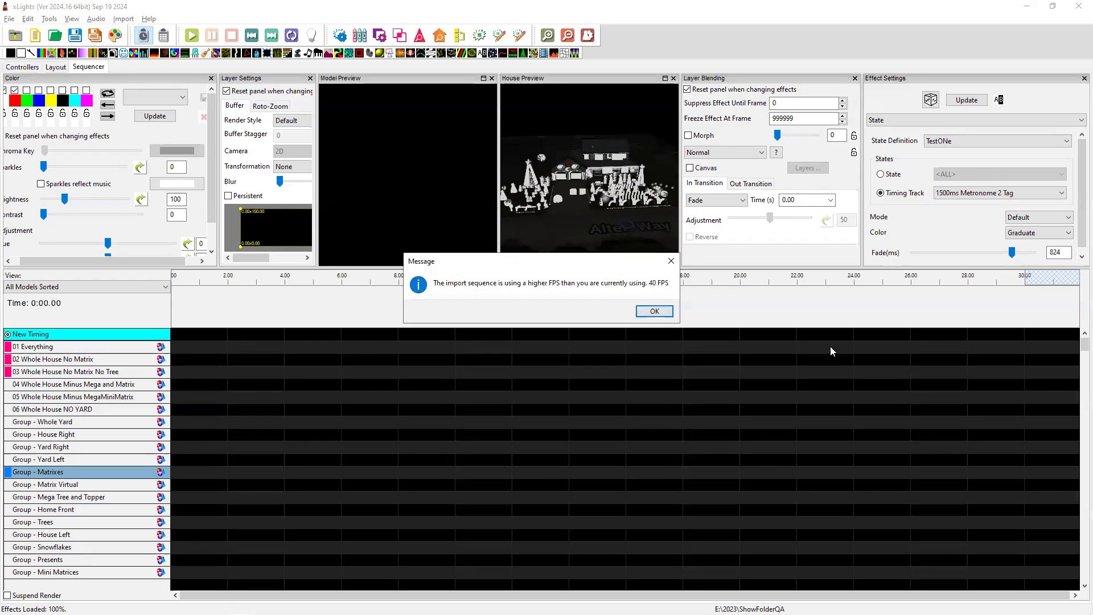
click(654, 311)
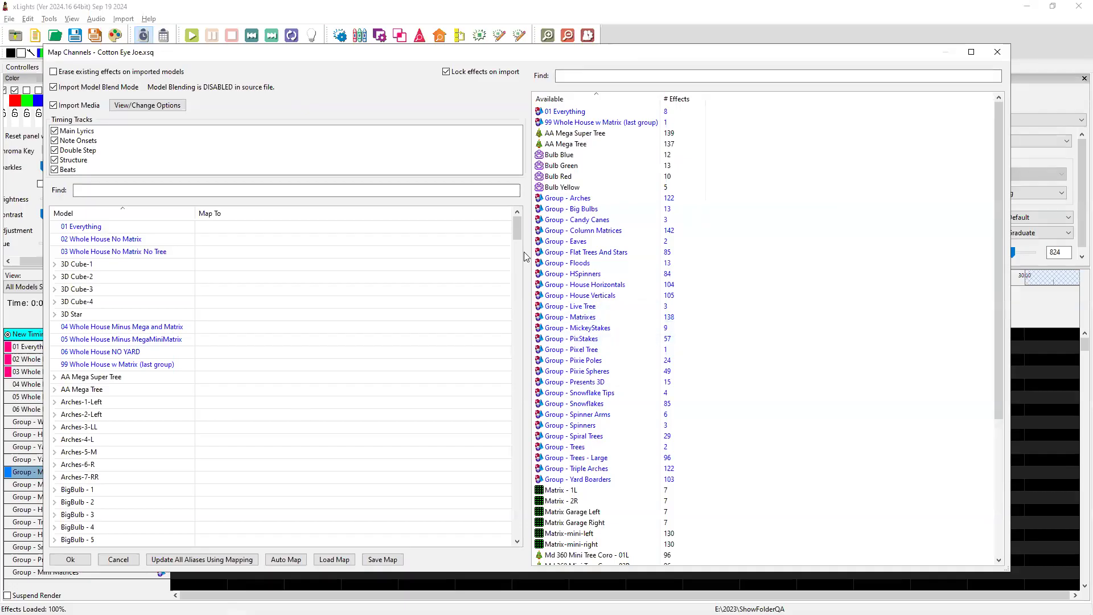
click(990, 52)
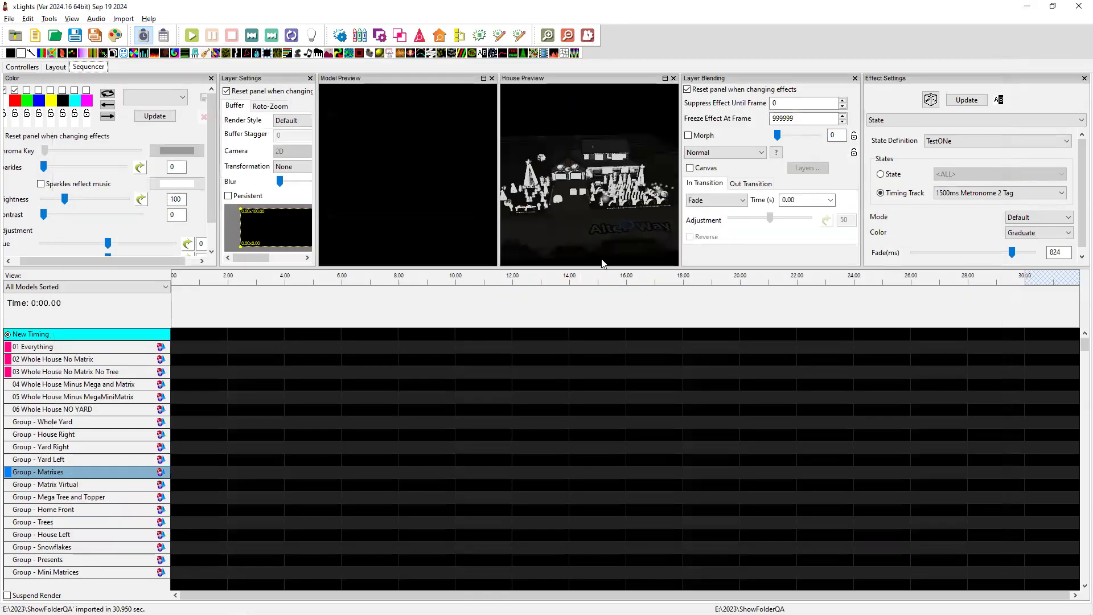
Change the sequence timing from 50 ms to 25 ms and save it as test.
click(10, 19)
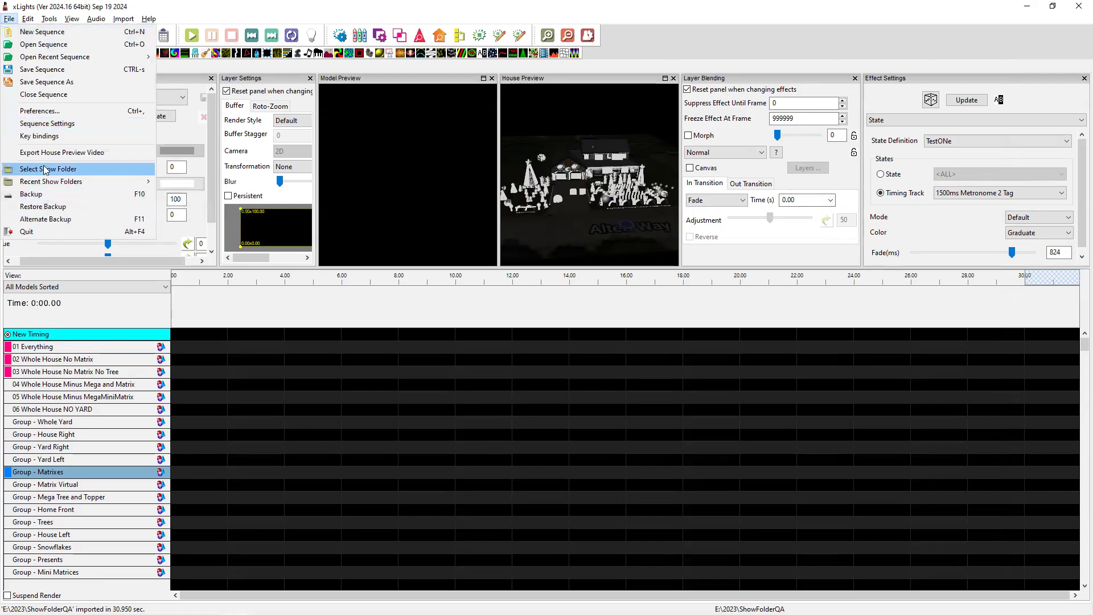
click(47, 123)
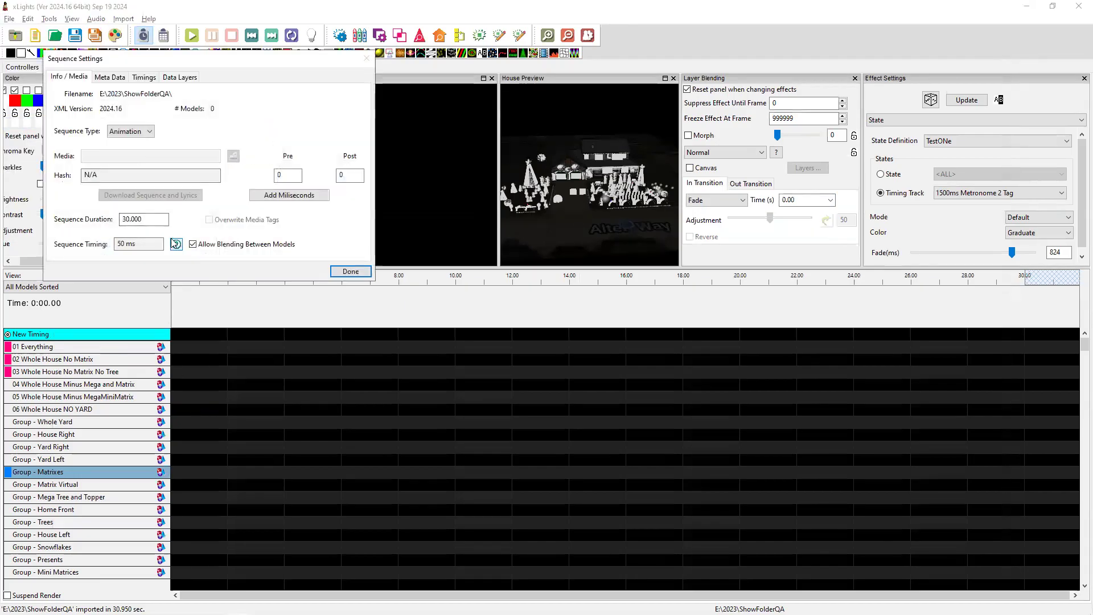
click(123, 244)
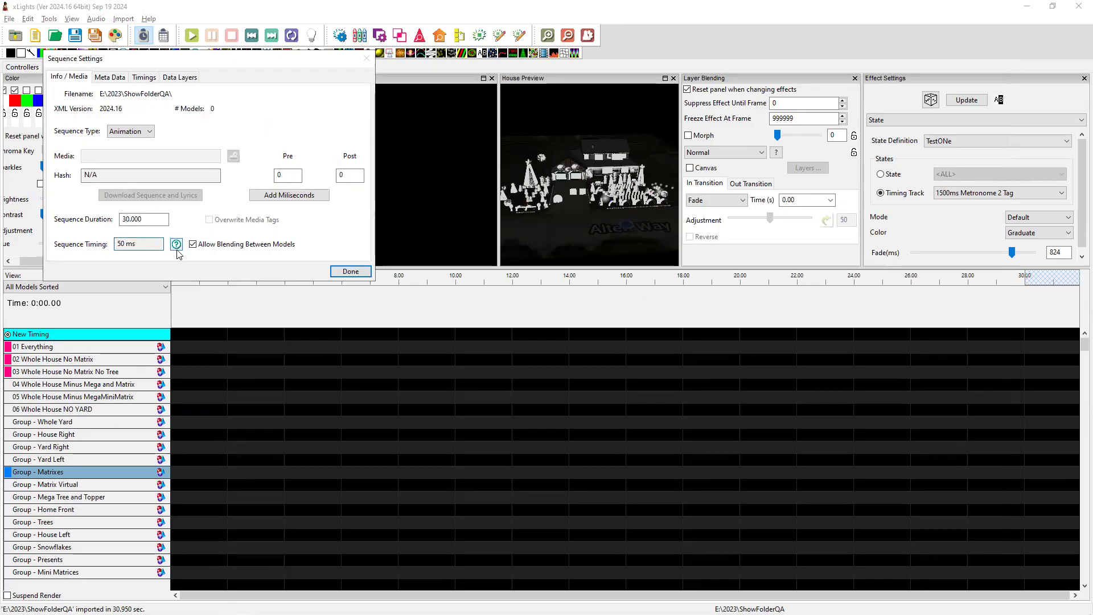
click(350, 271)
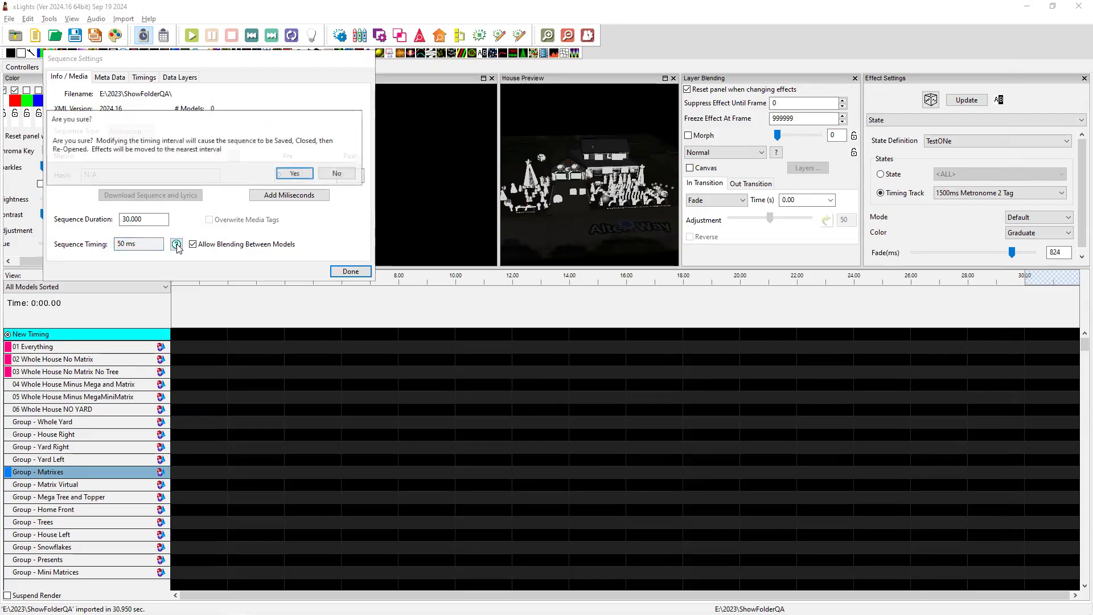
click(295, 173)
text(25)
key(Tab)
click(182, 137)
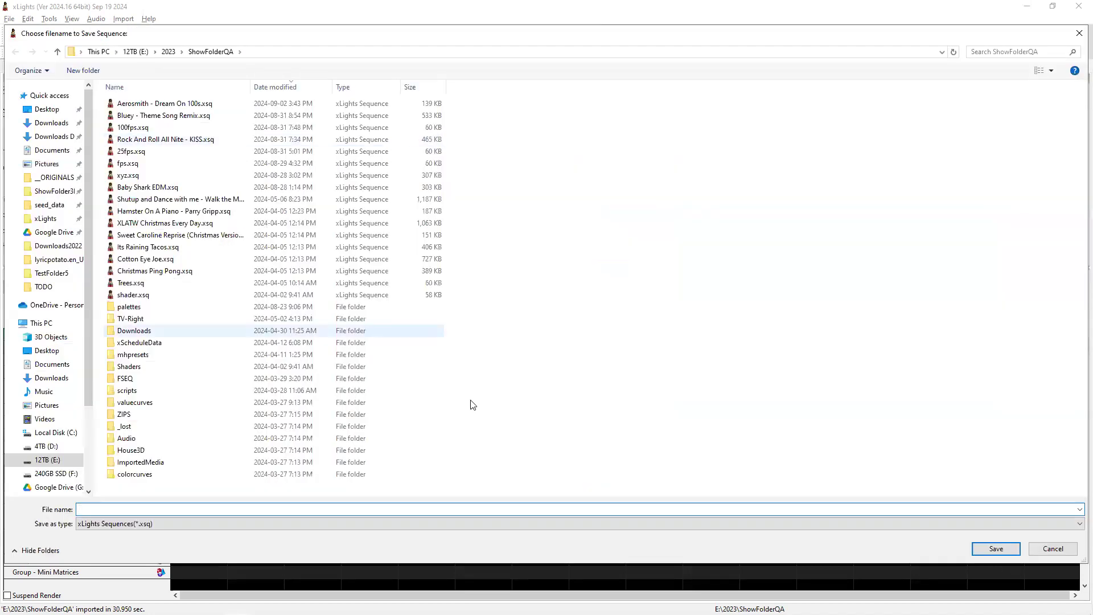
text(test)
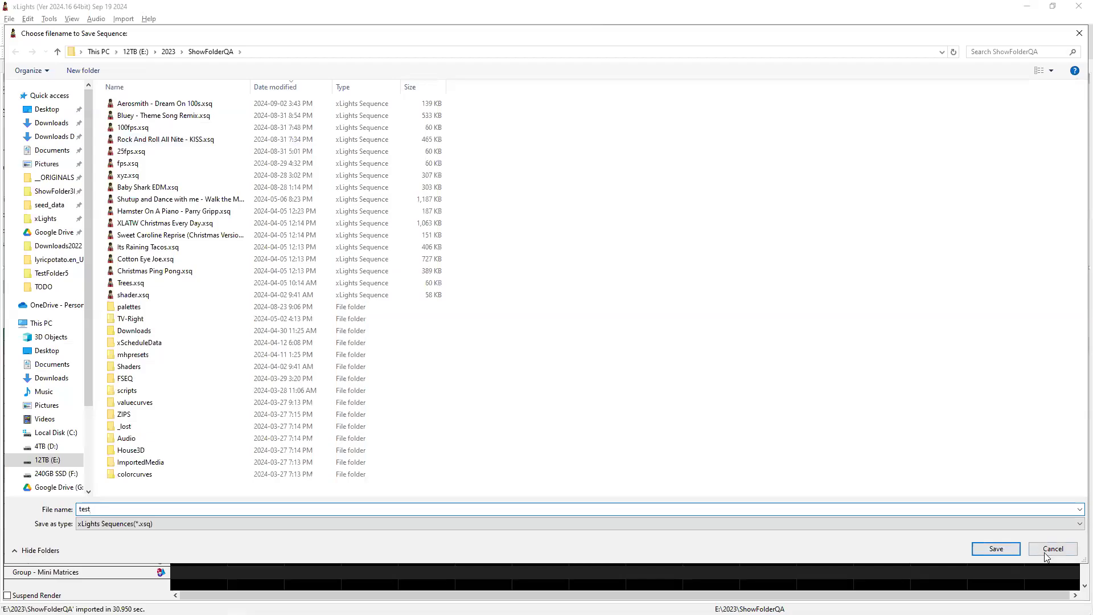
click(996, 550)
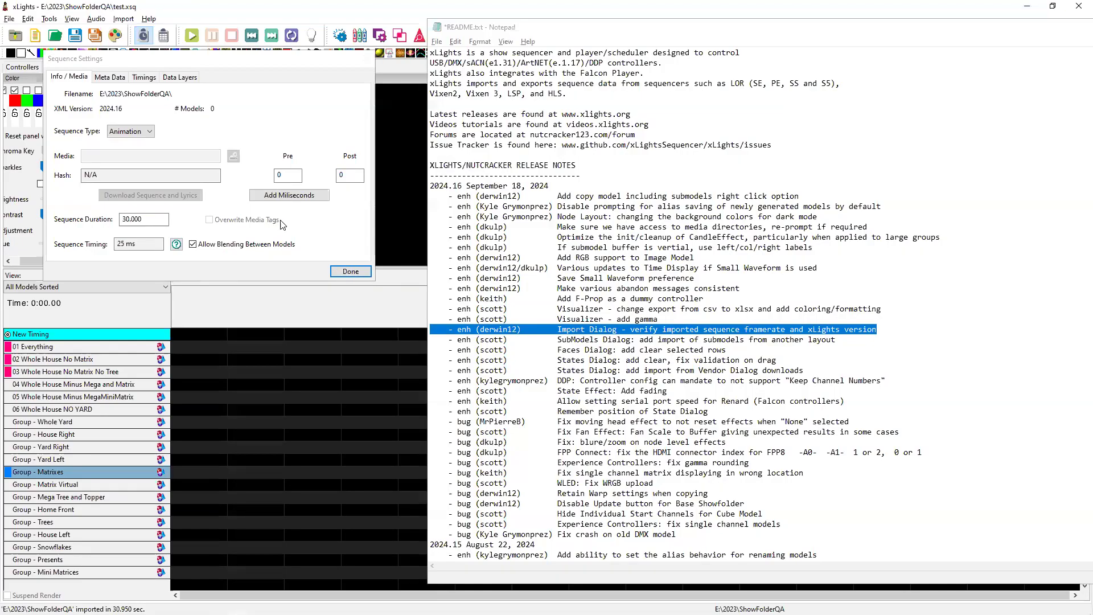
click(350, 271)
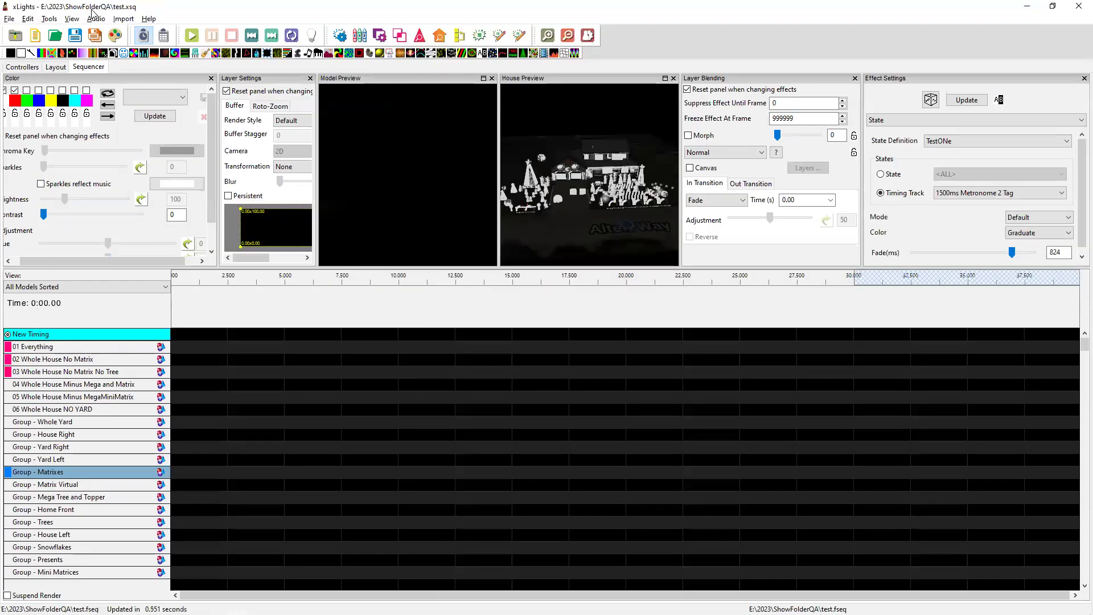
Retry importing effects from Cotton Eye Joe.zip, close Map Channels, and return to the README.
click(123, 19)
click(135, 33)
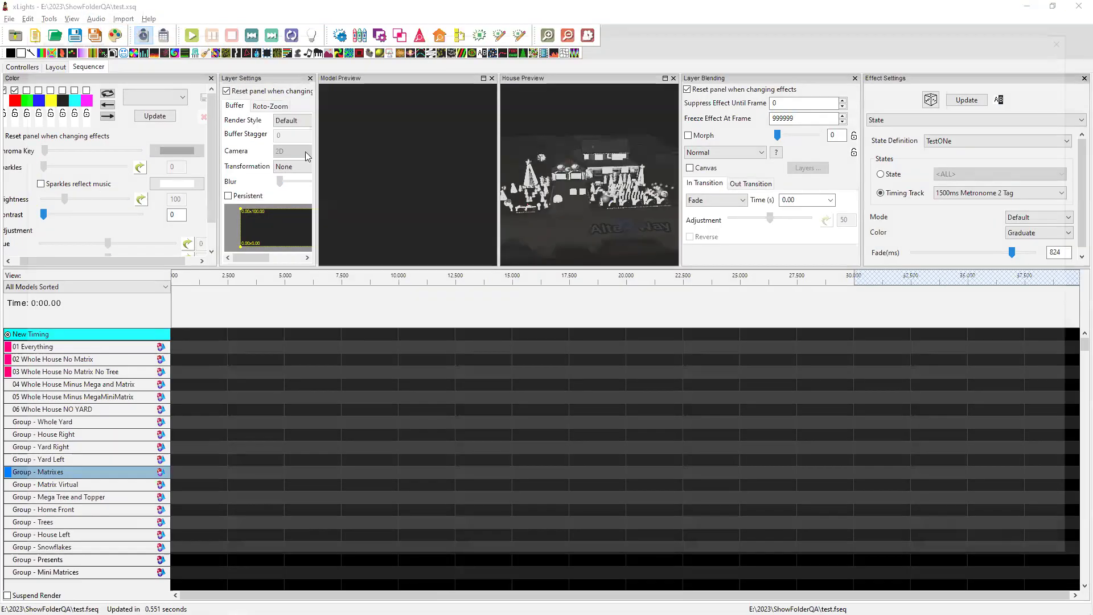
click(242, 355)
click(980, 551)
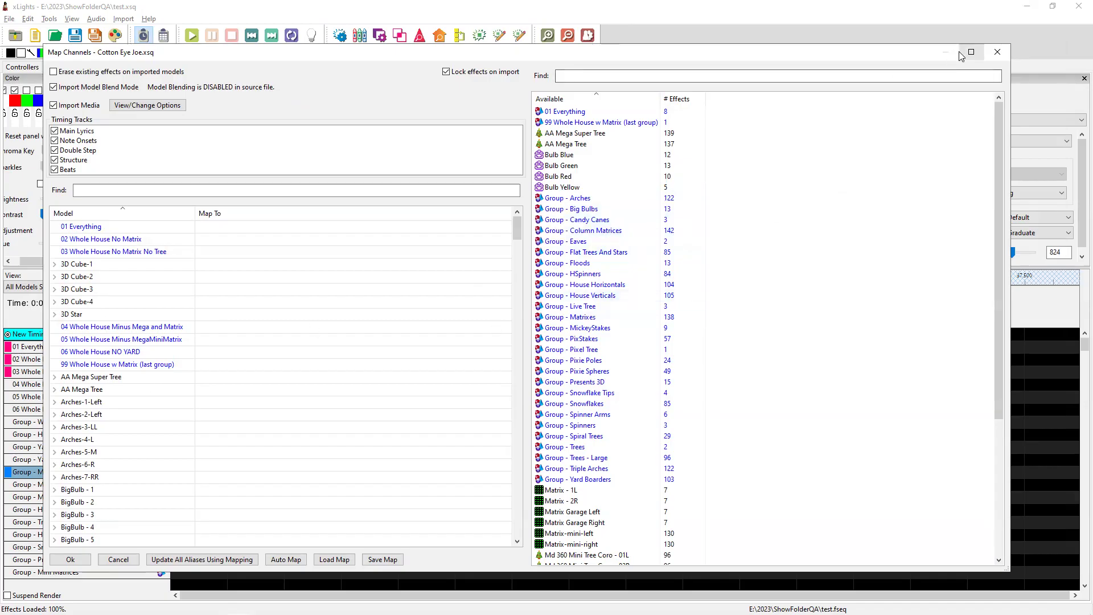
click(994, 47)
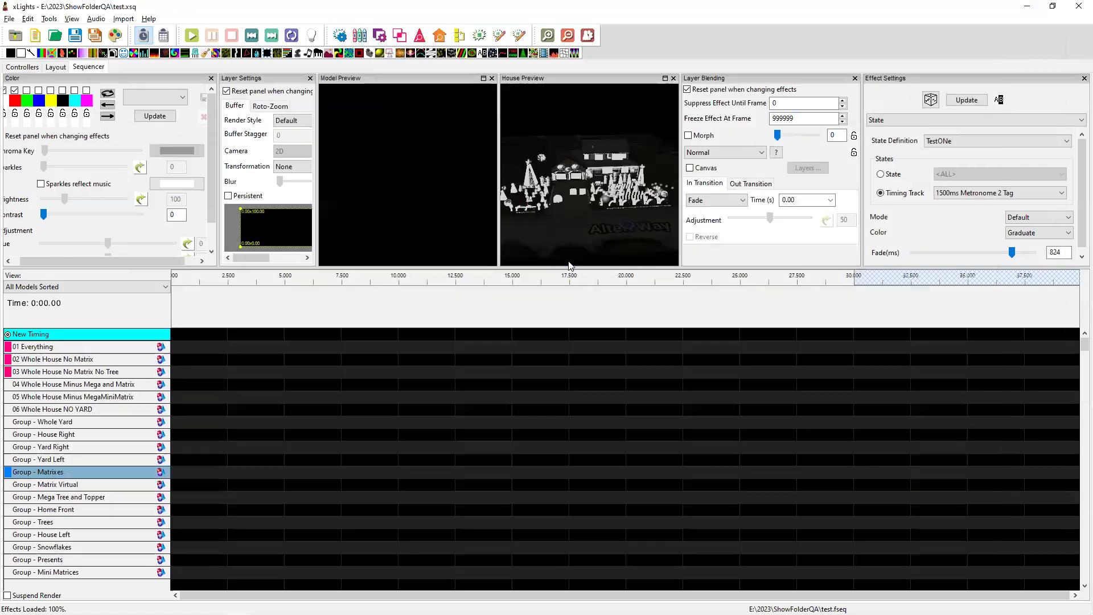
key(alt+Tab)
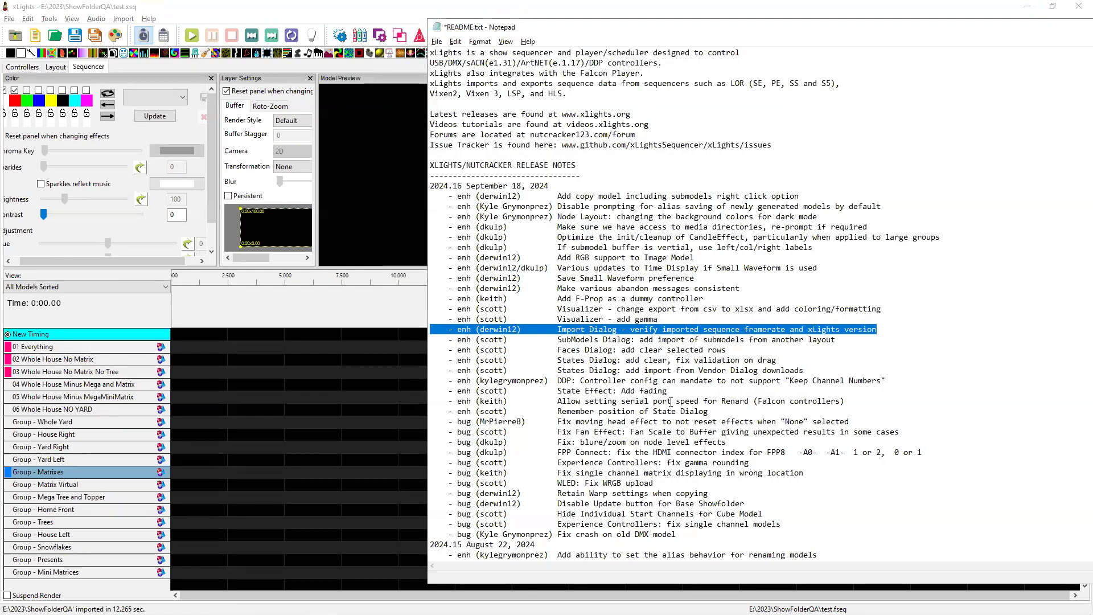
Highlight the Visualizer gamma note, select controller F48, and confirm version 2024.16 in Help > About.
drag(658, 319, 430, 319)
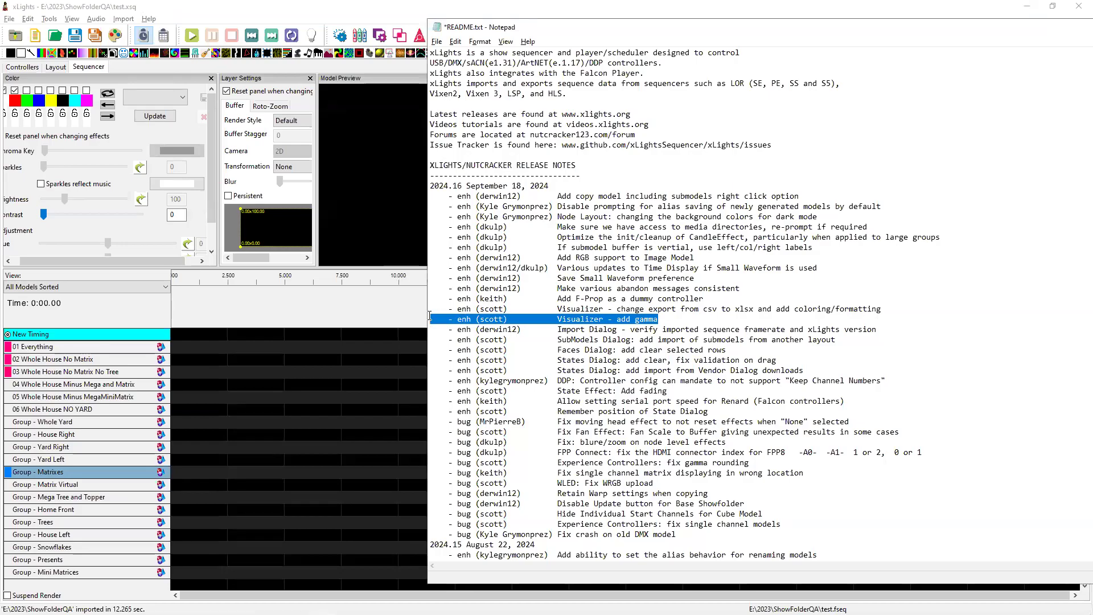
click(22, 67)
click(120, 203)
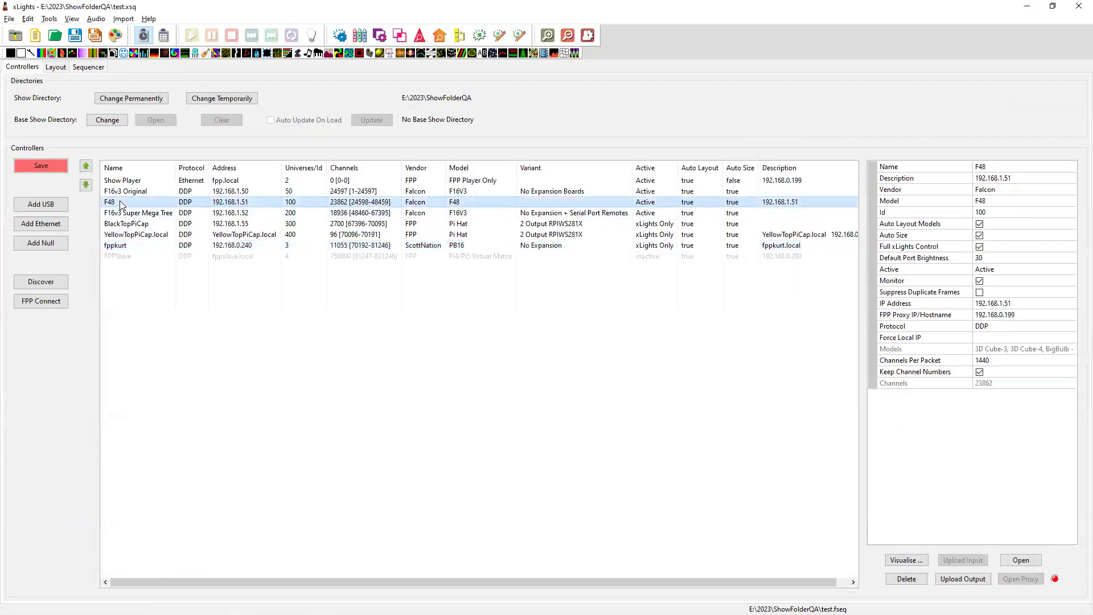
click(150, 18)
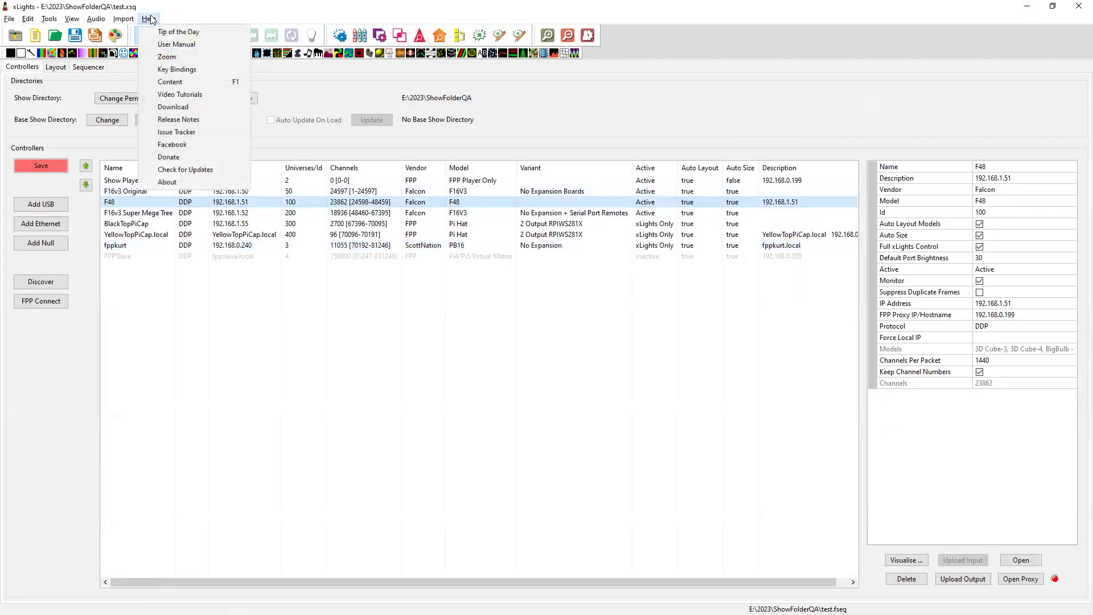
click(194, 182)
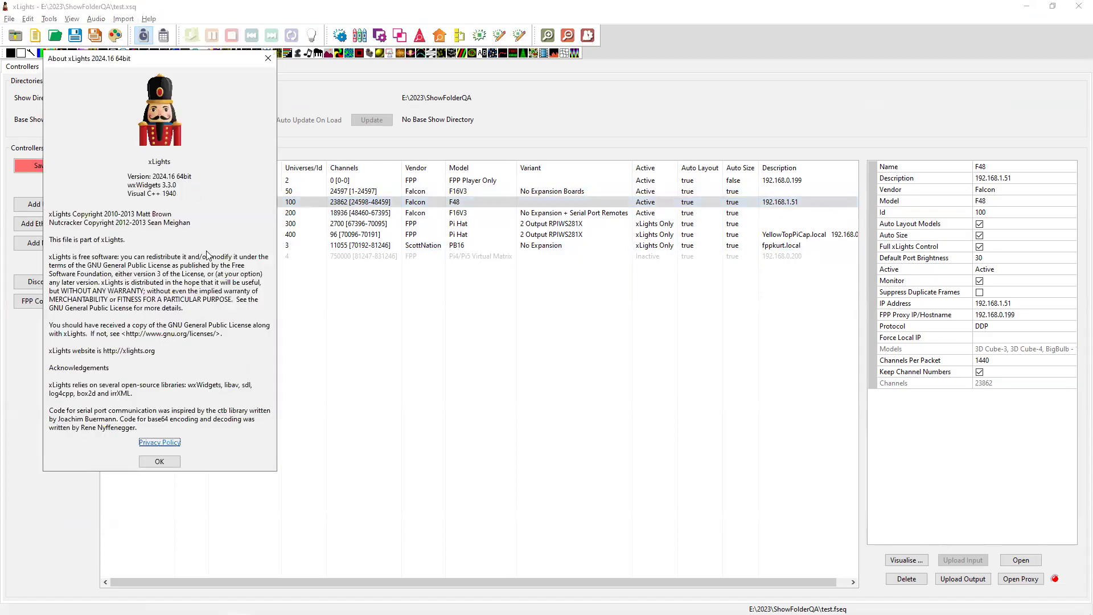
click(170, 461)
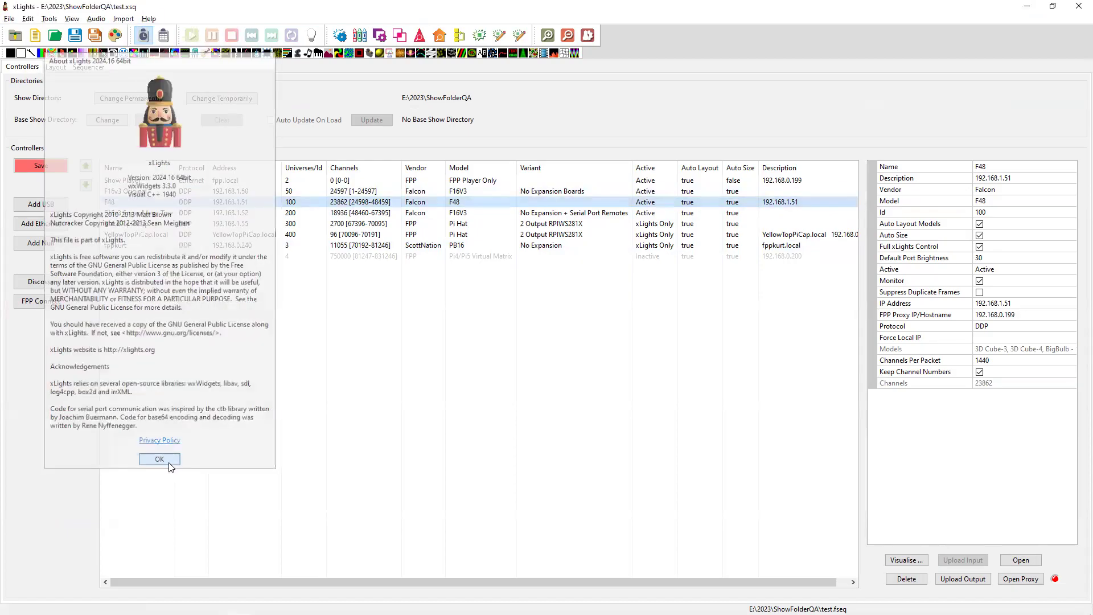
View F48's right-click actions, dismiss them, and reselect F48.
right_click(137, 207)
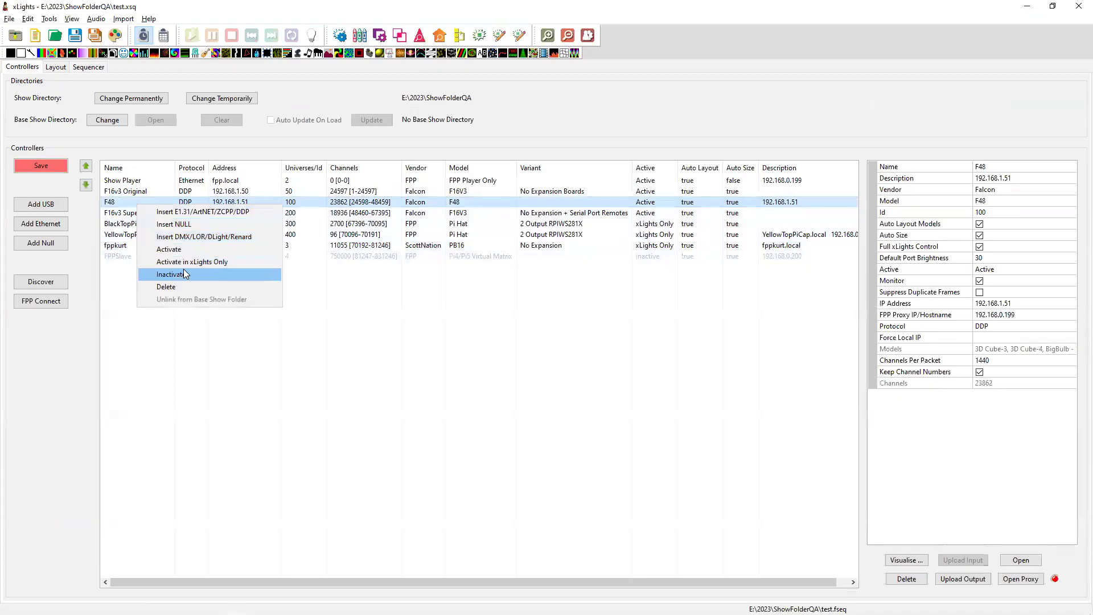
click(363, 287)
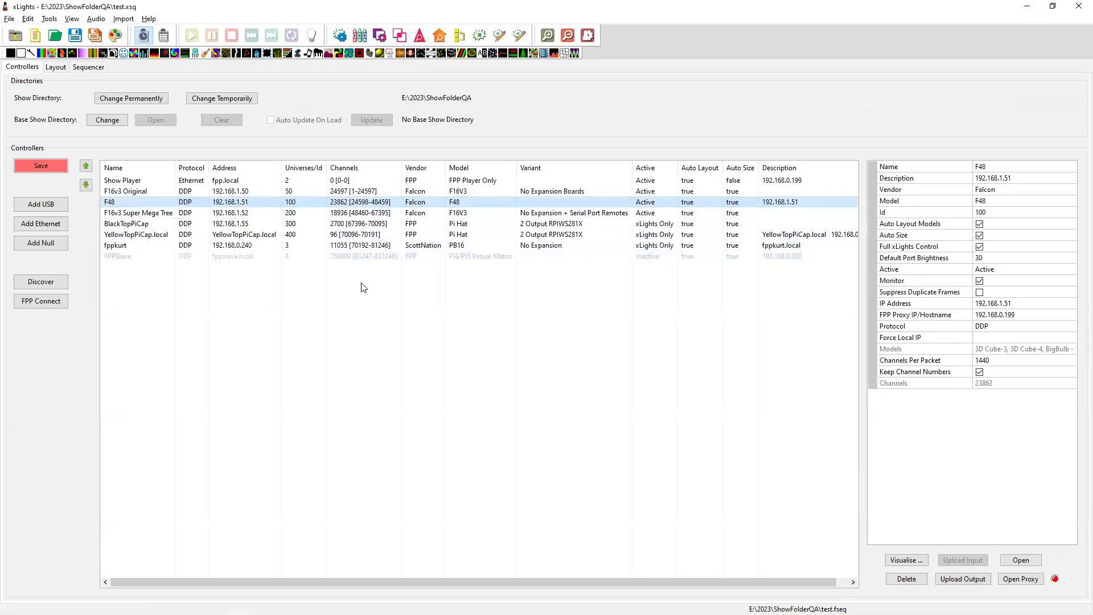
click(364, 286)
click(349, 204)
Add an Ethernet controller: vendor Experience Lights, model Genius Pro 32 Port, IP 1.1.1.1.
click(38, 227)
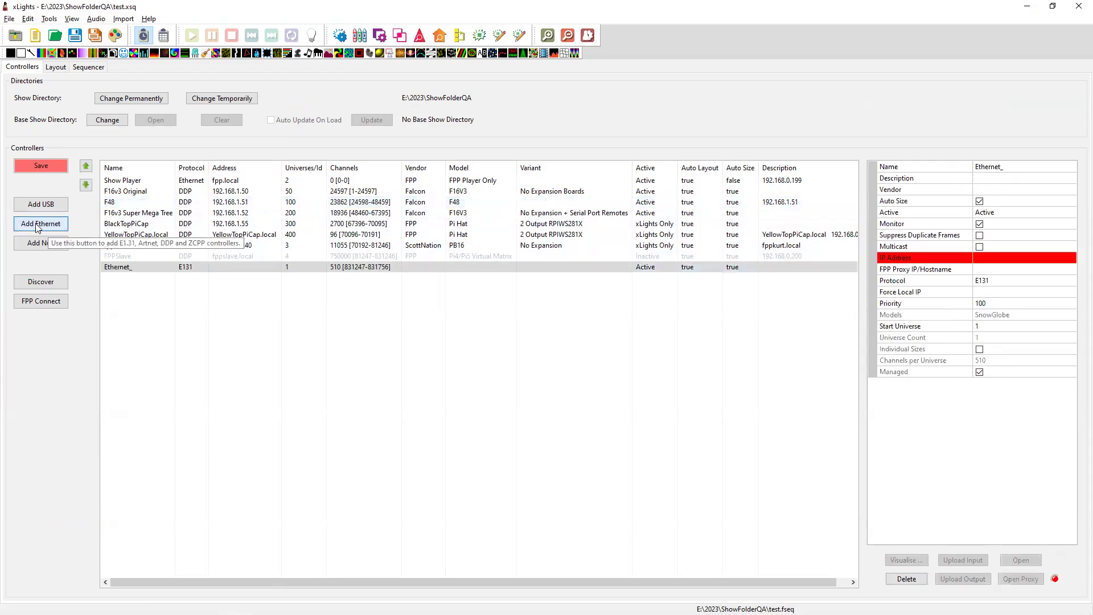
click(999, 192)
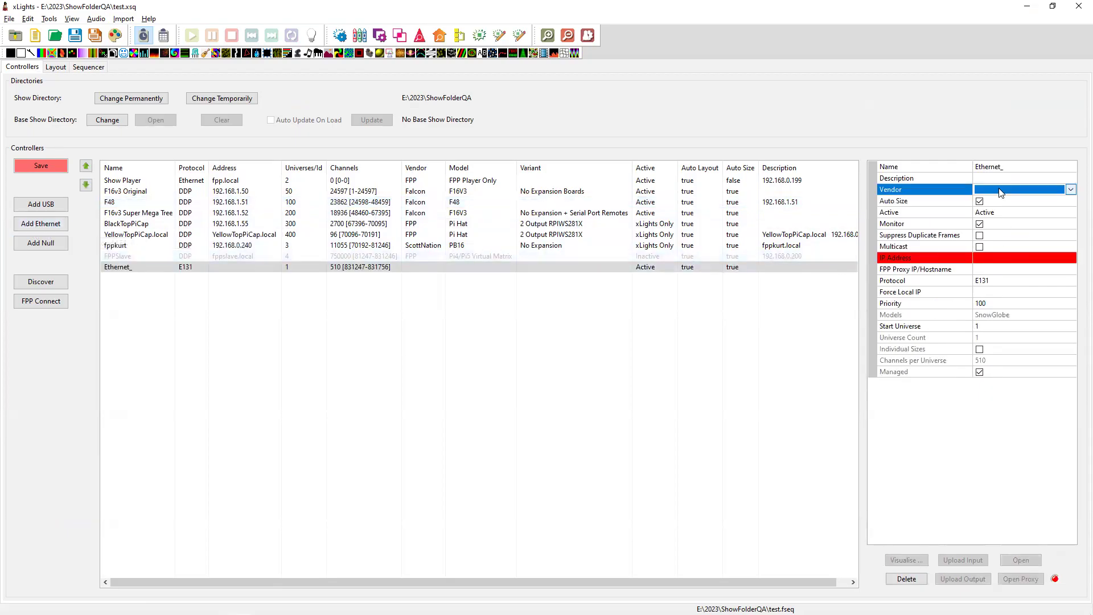
click(999, 190)
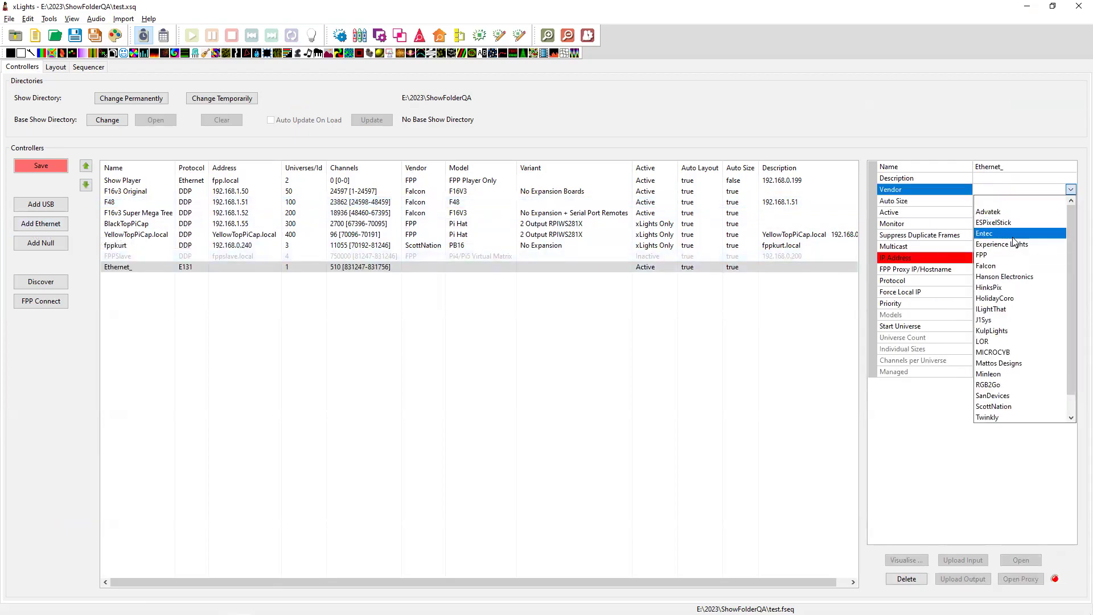
click(1003, 243)
click(991, 201)
click(992, 203)
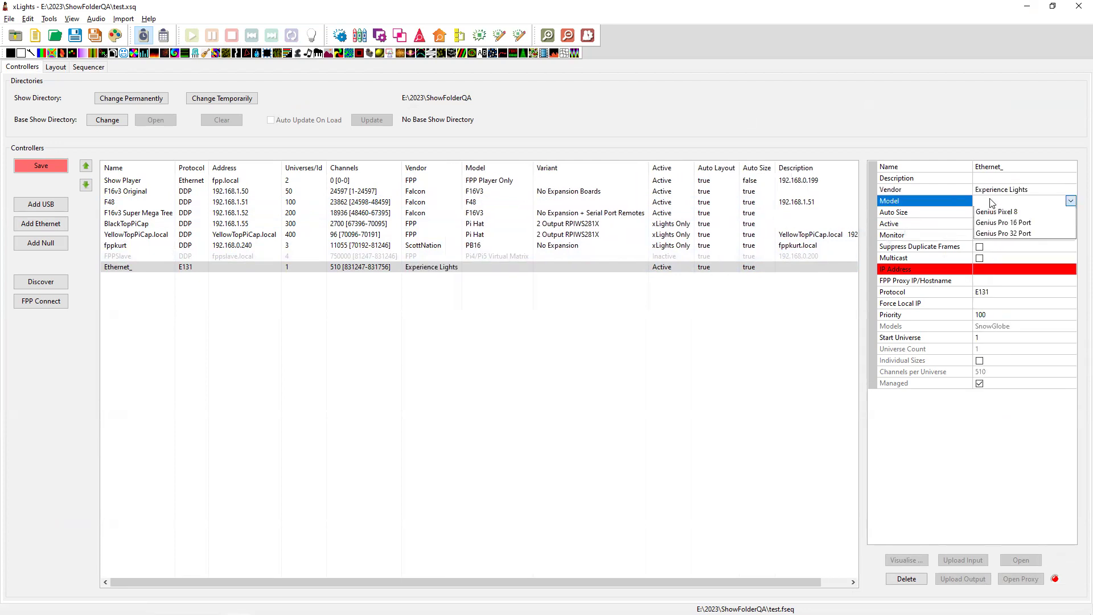
click(1023, 267)
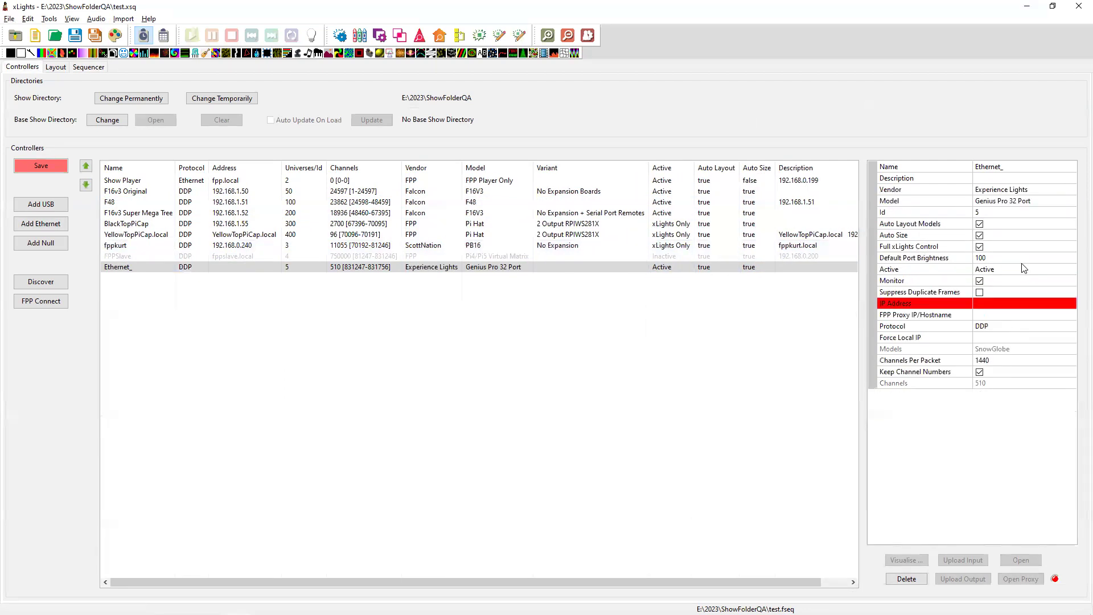
click(987, 302)
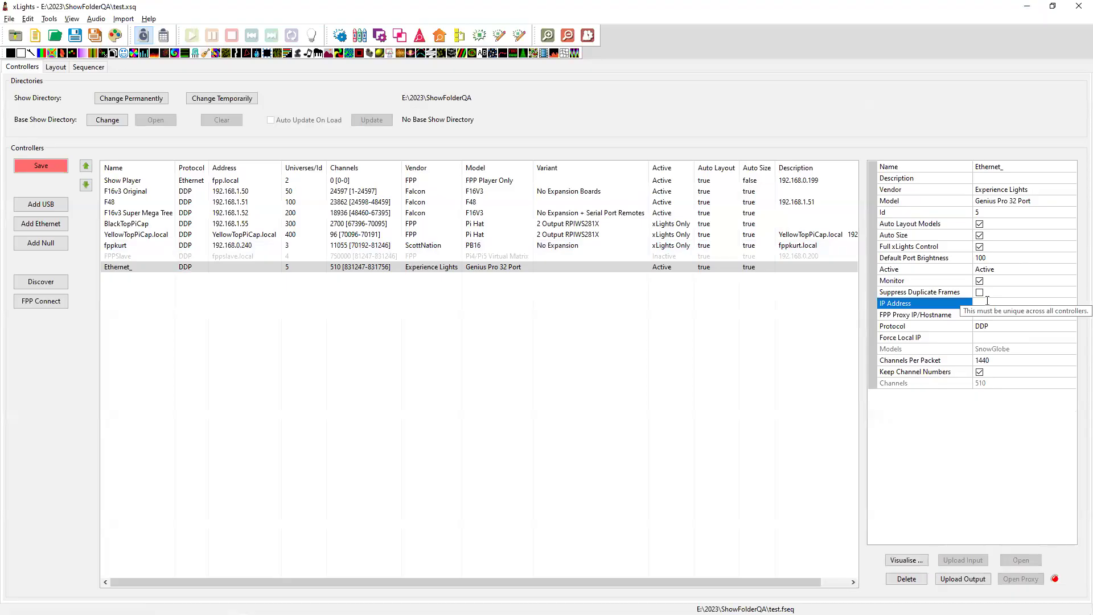
key(Return)
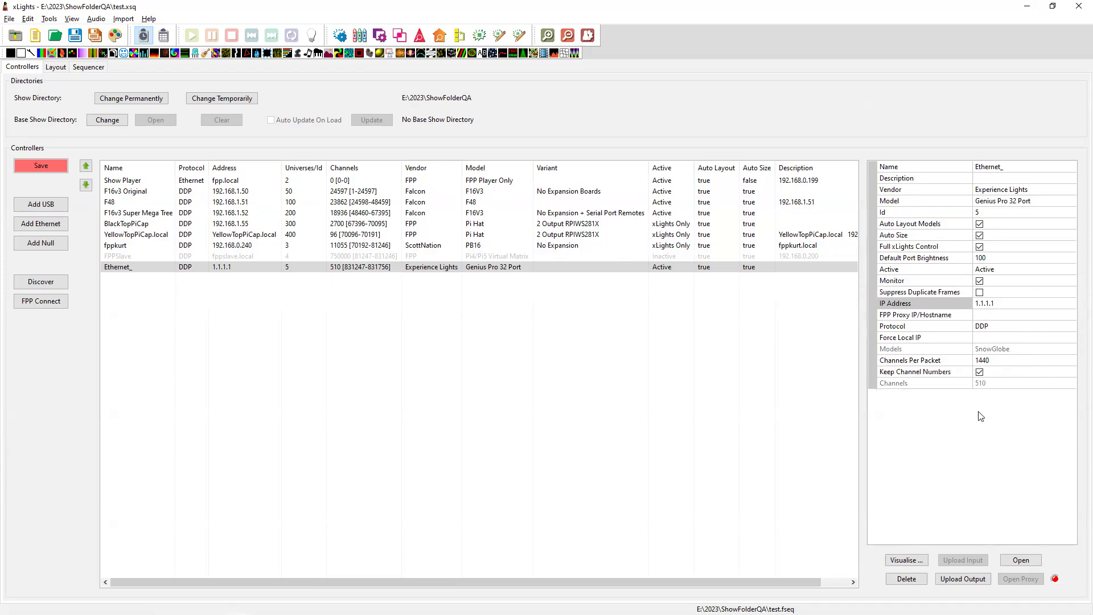
Reselect the Ethernet_ controller and view, then dismiss, its right-click actions.
click(589, 379)
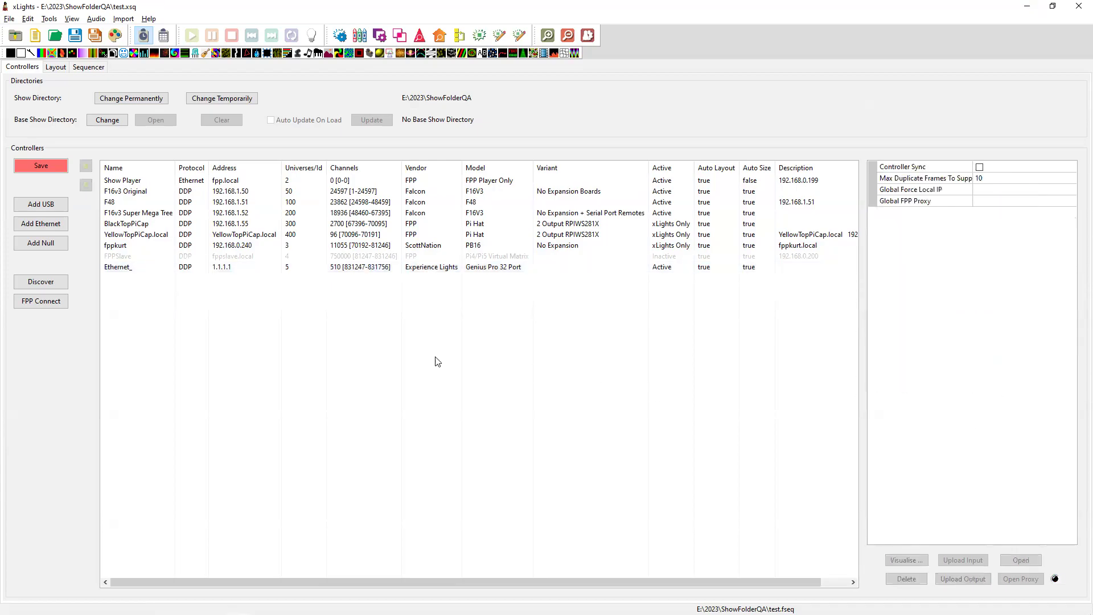
click(132, 268)
right_click(133, 267)
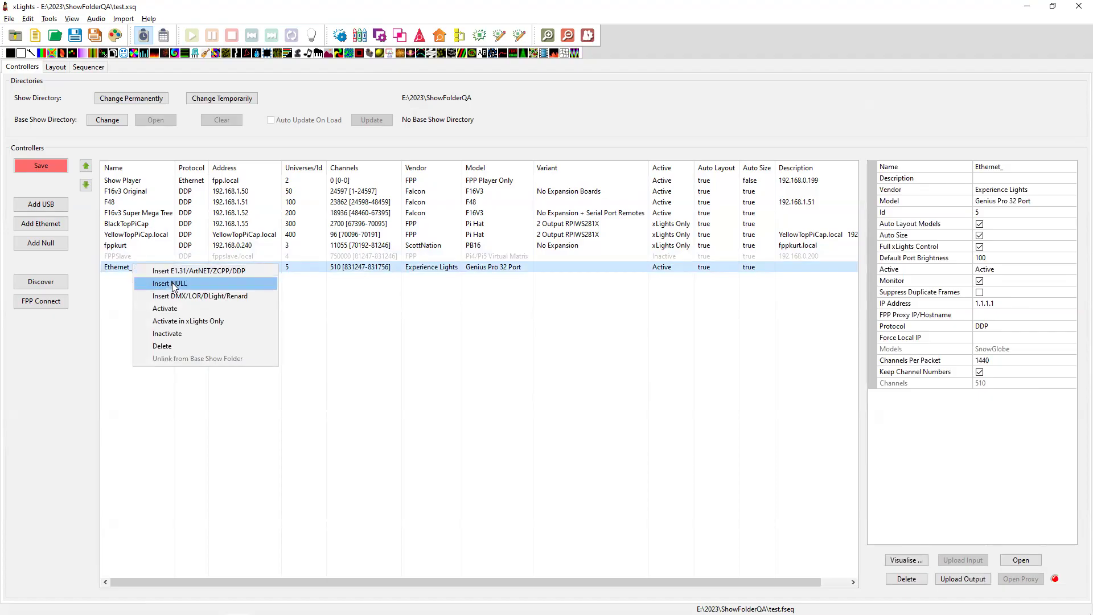
click(336, 267)
In Ethernet_'s visualiser, check Pixel Port 3's options and assign 3D Cube-1 to Pixel Port 2.
click(919, 561)
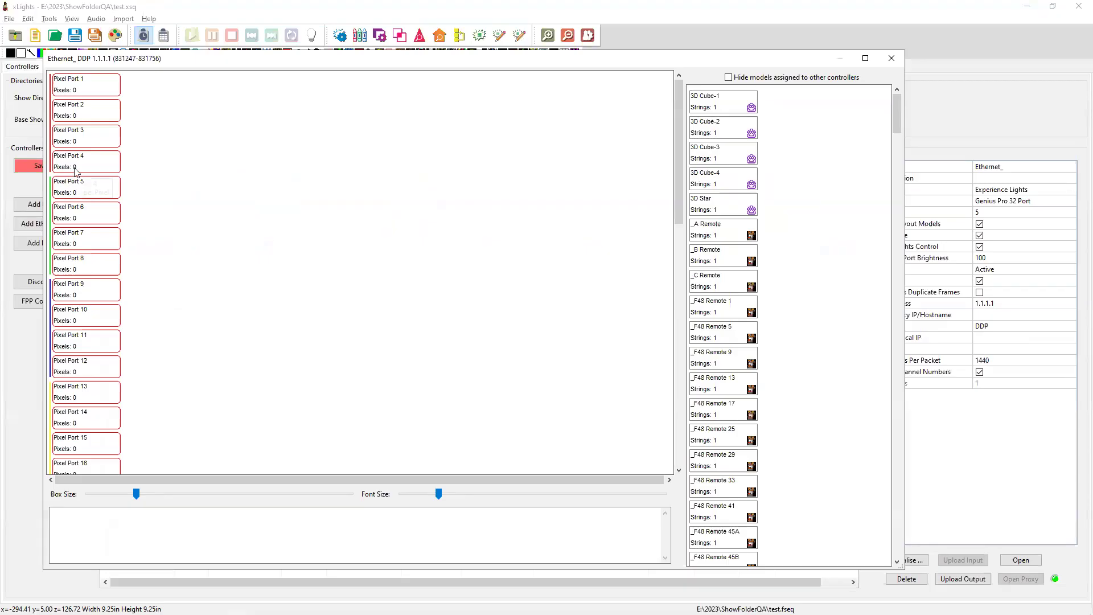
right_click(103, 139)
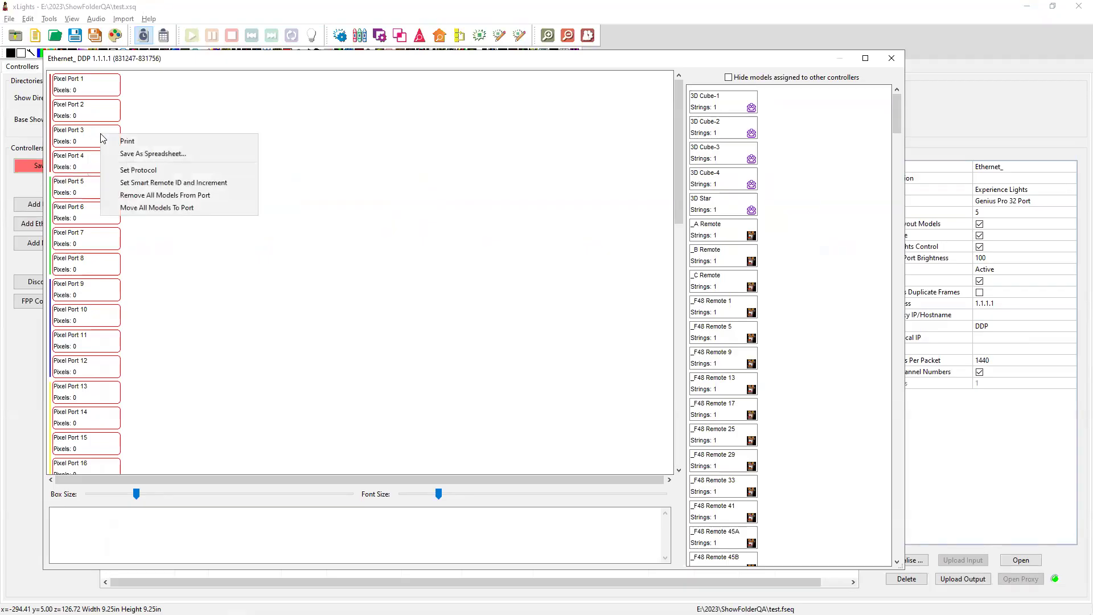
click(571, 203)
drag(710, 103, 163, 105)
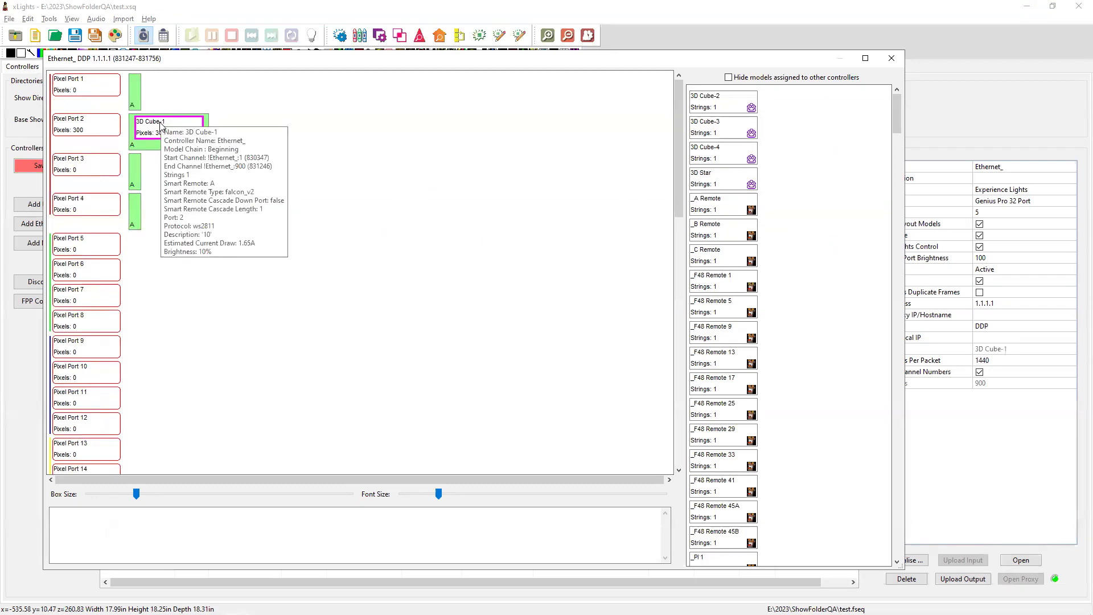
Try Set Gamma on 3D Cube-1 and cancel, then close the visualiser for the Layout tab.
right_click(151, 127)
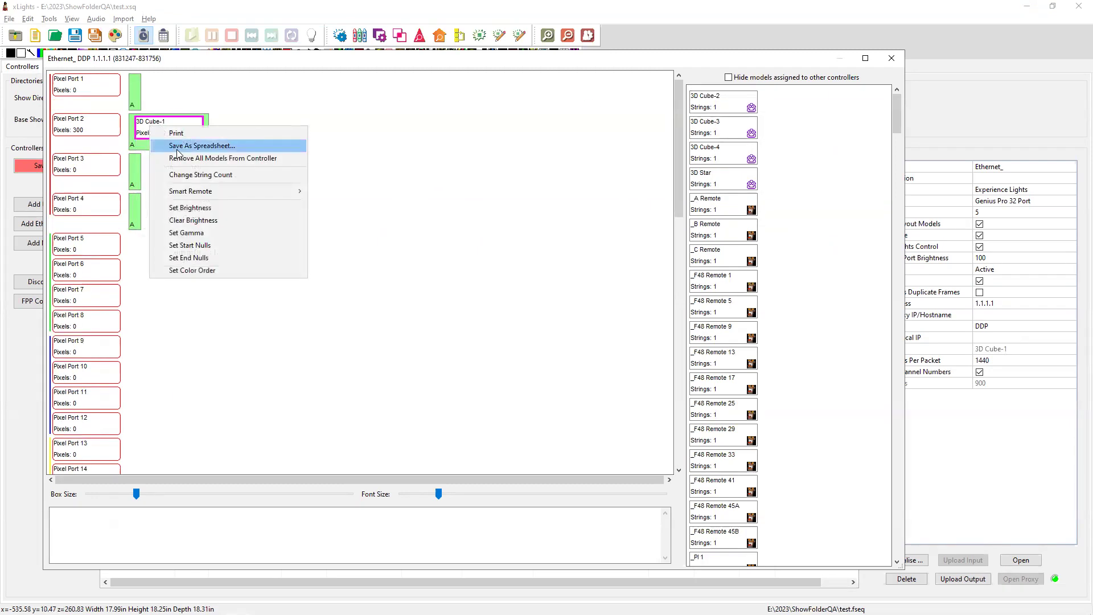
click(207, 233)
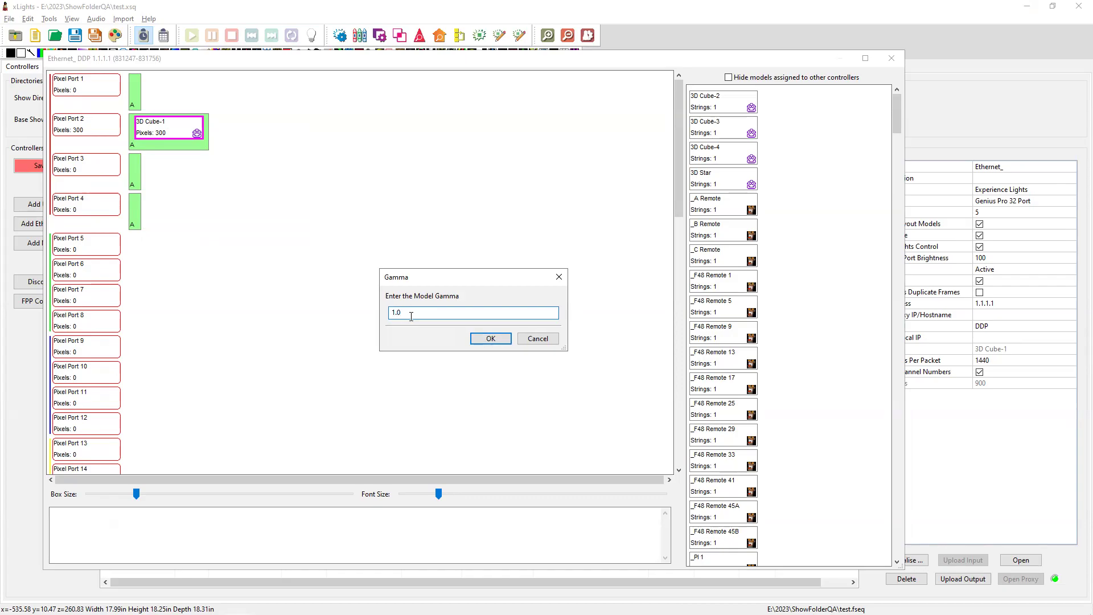
key(Tab)
click(542, 340)
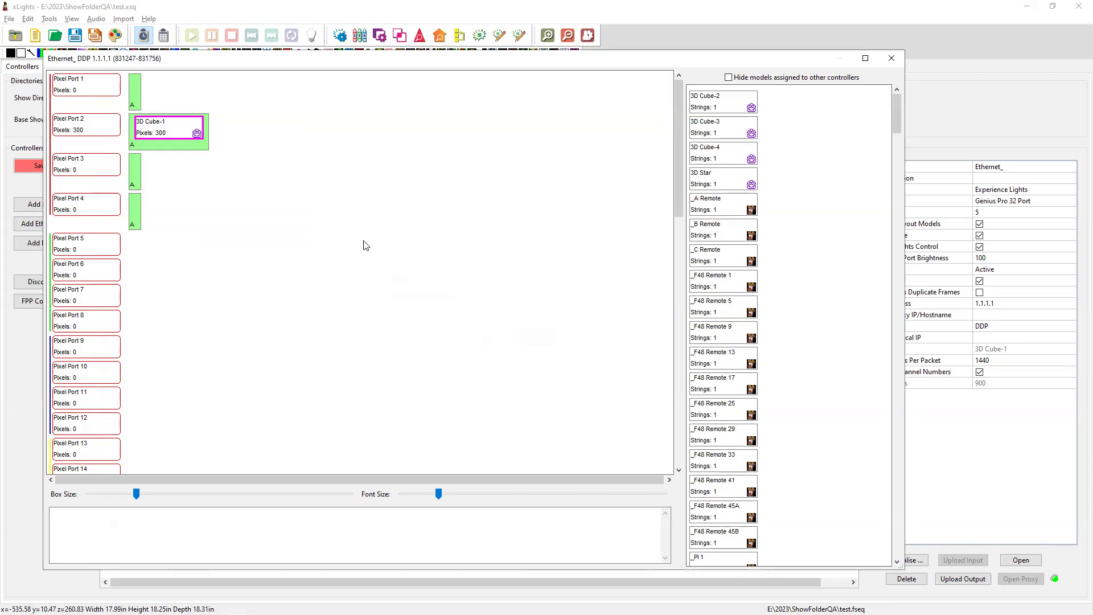
right_click(187, 139)
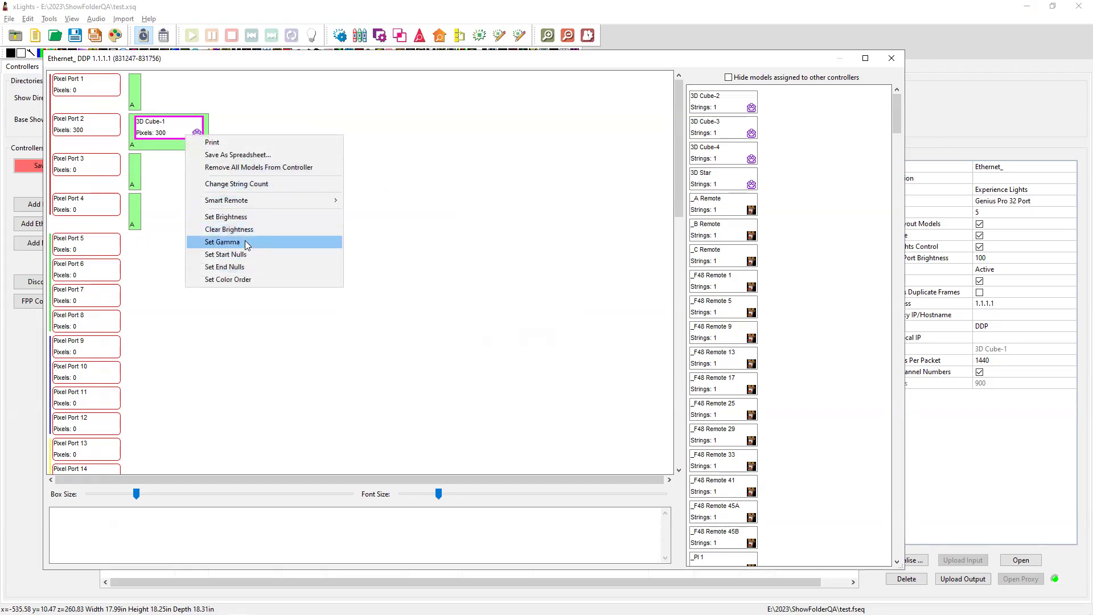
key(Escape)
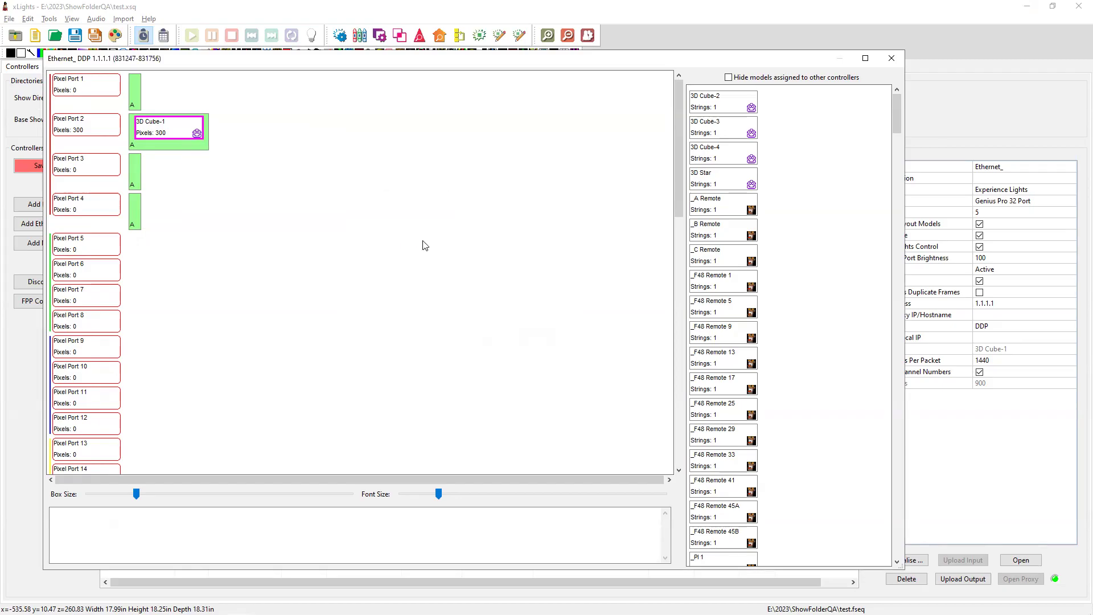
click(891, 58)
click(57, 68)
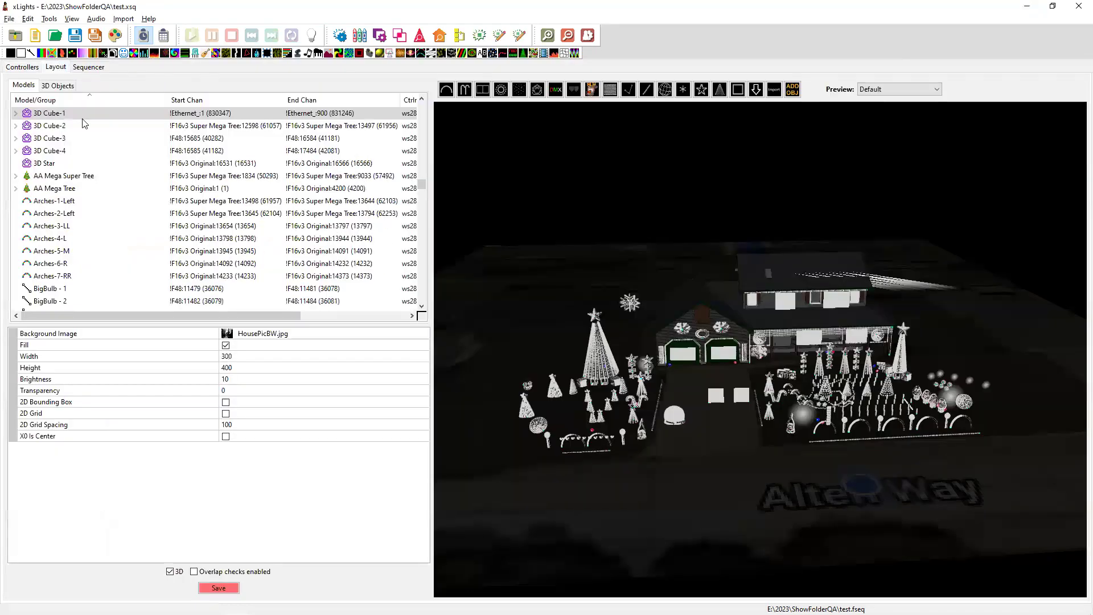
Select 3D Cube-1 in Layout, mark the Visualizer export release note, then select Ethernet_ under Controllers.
click(49, 114)
scroll(135, 455, down, 5)
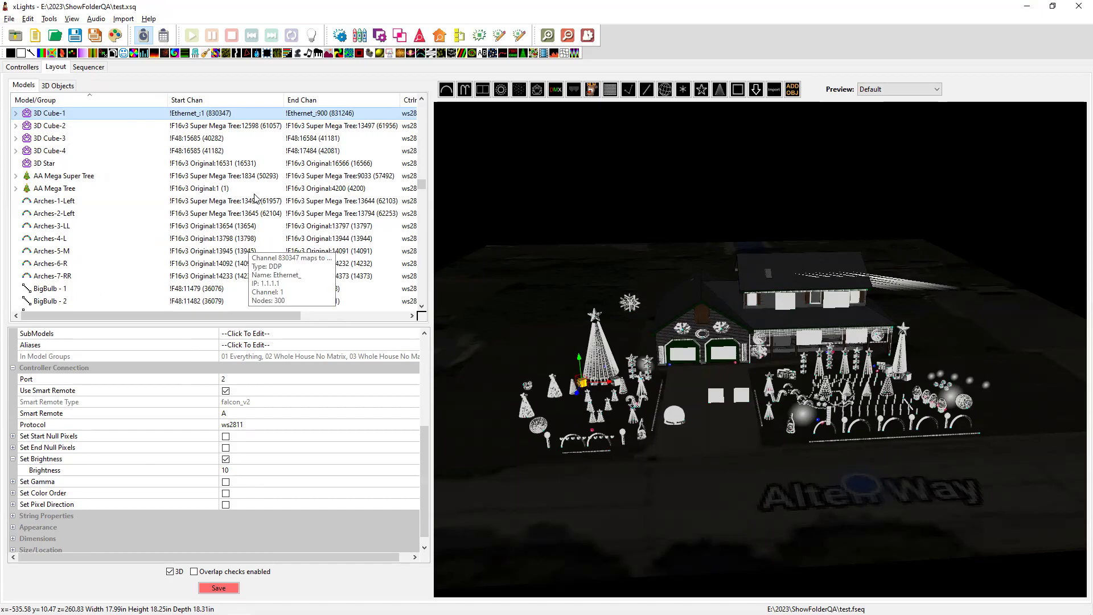
key(alt+Tab)
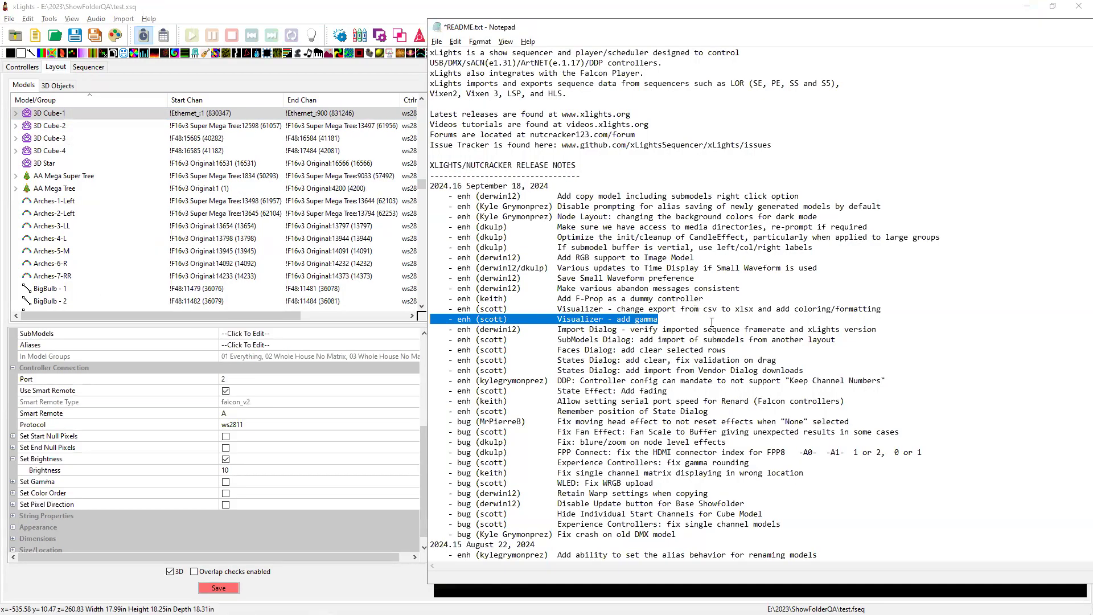
drag(893, 311, 424, 306)
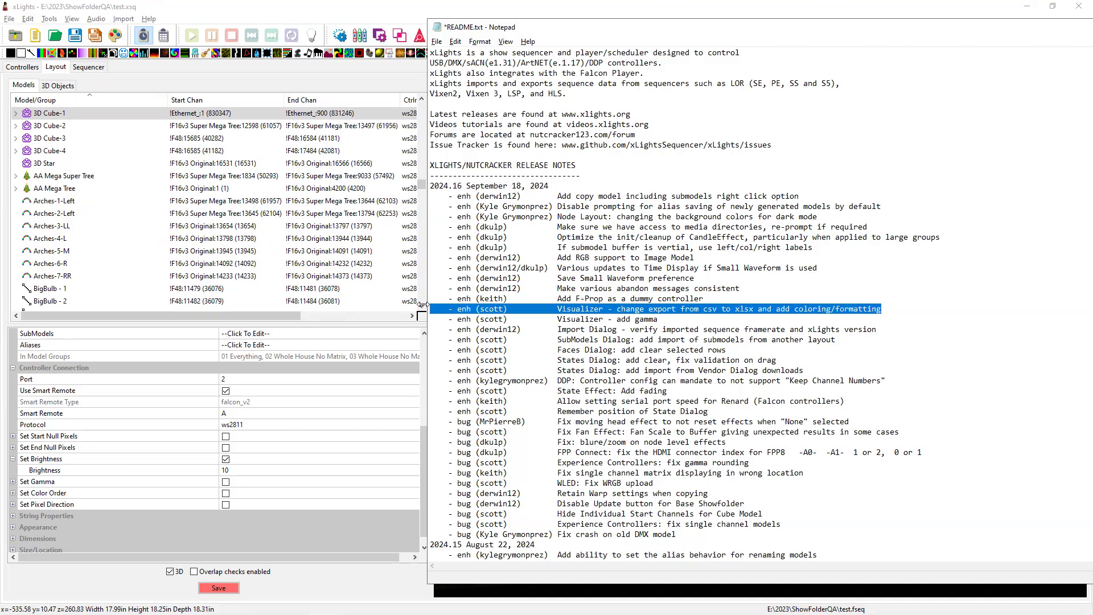
key(alt+Tab)
click(30, 66)
click(198, 268)
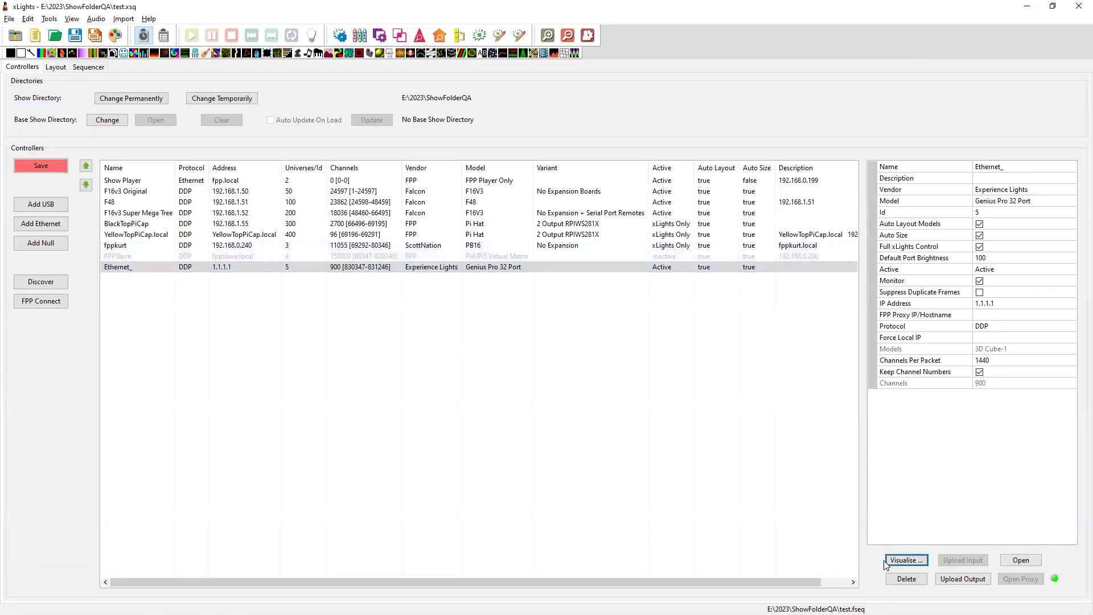
click(910, 562)
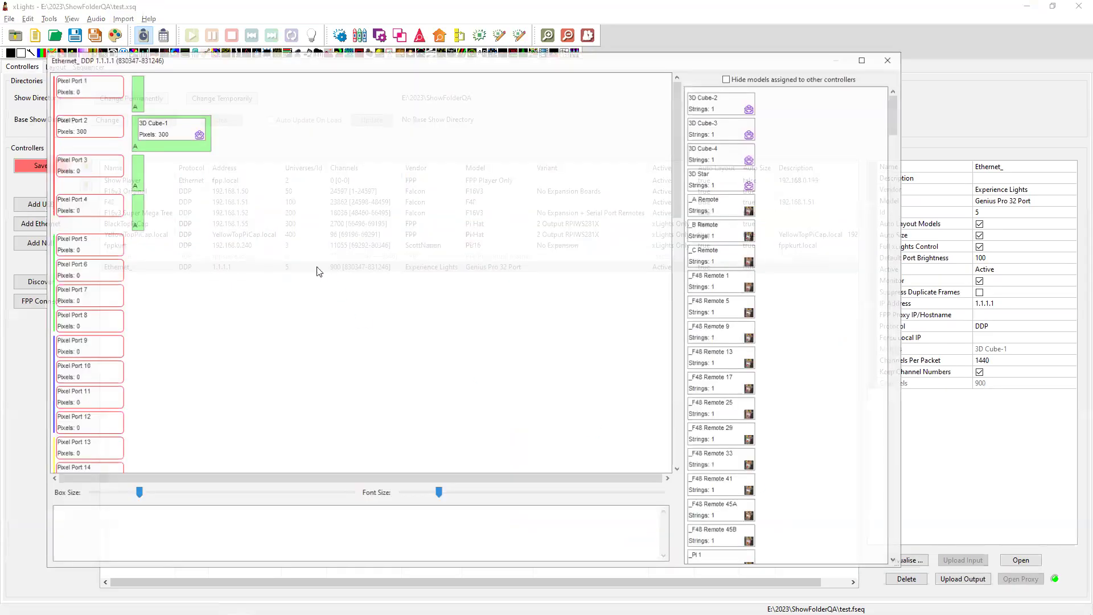
right_click(163, 143)
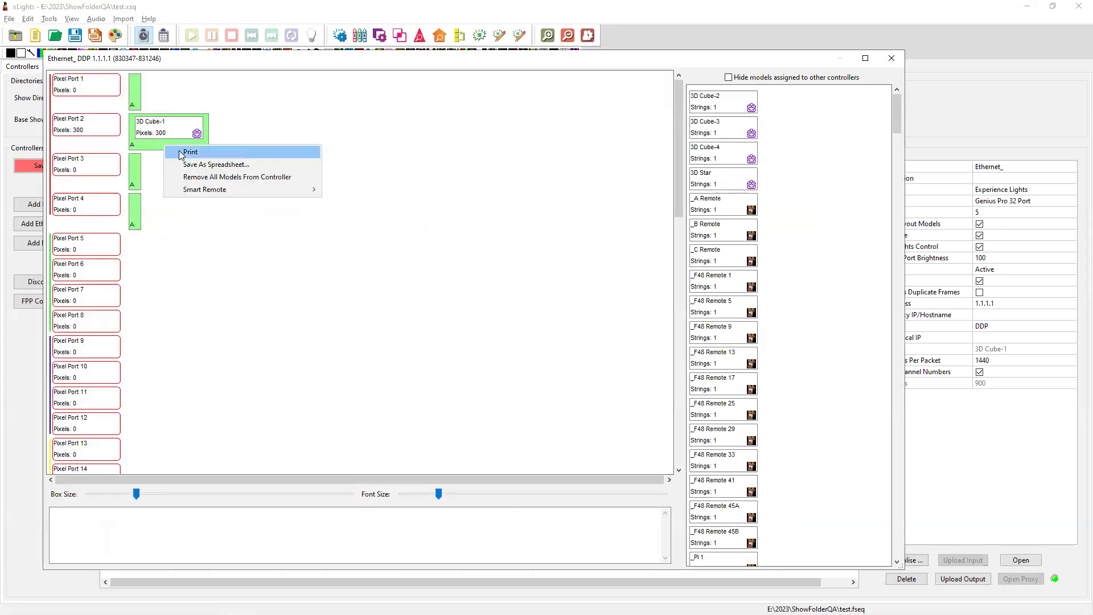
click(196, 165)
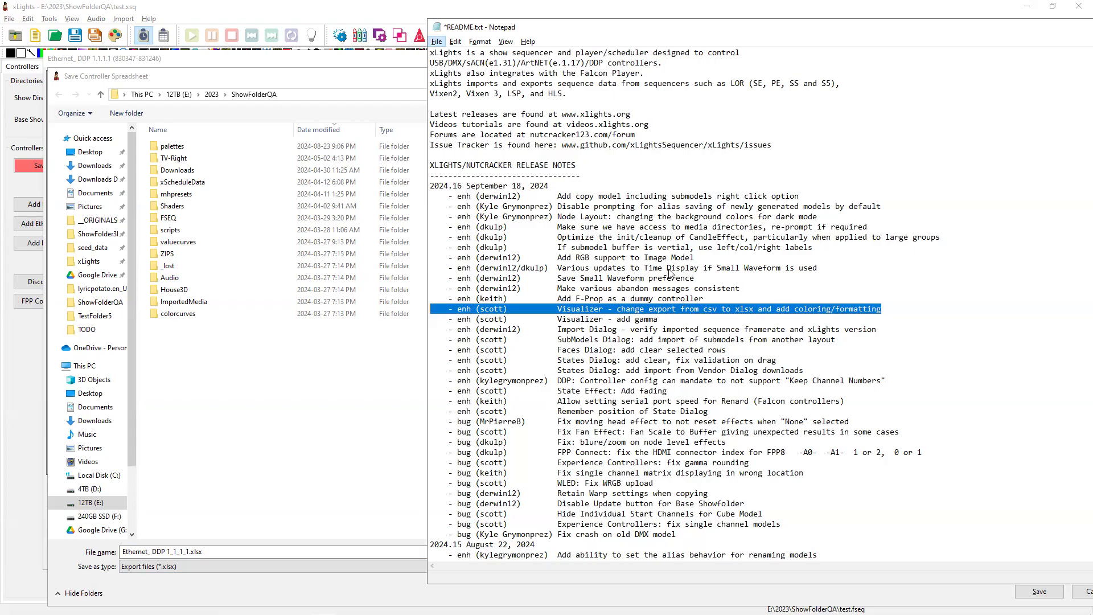
drag(735, 297, 434, 298)
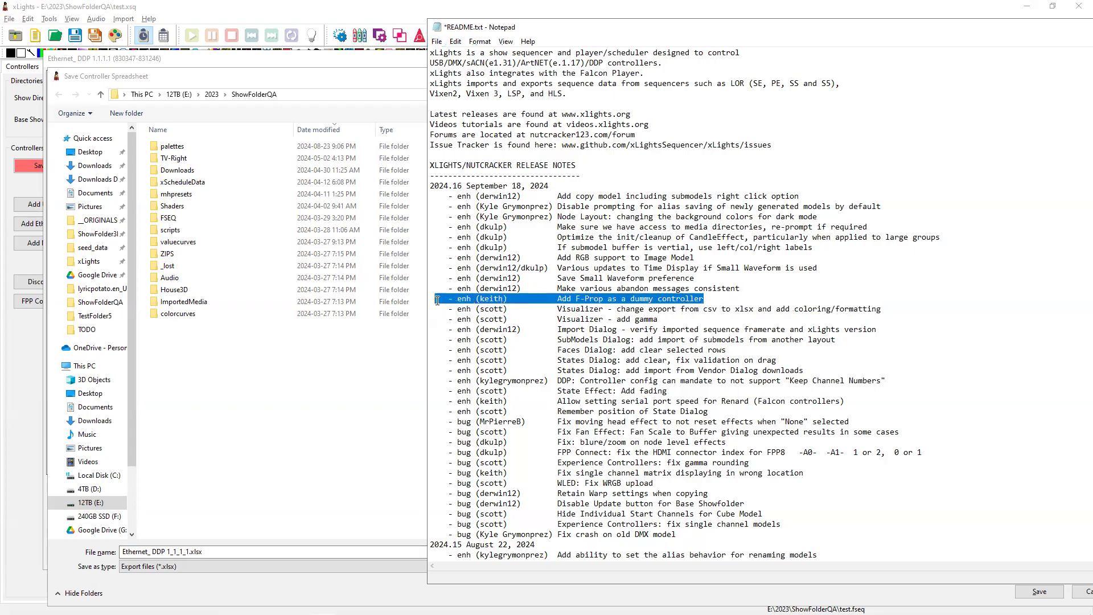
click(305, 77)
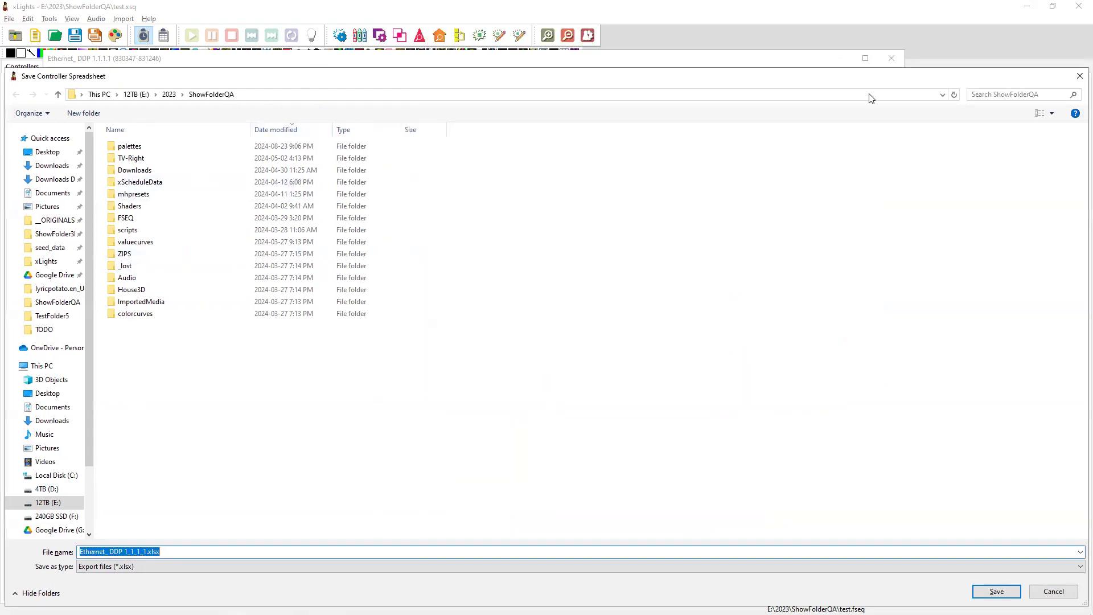
click(1067, 80)
click(891, 58)
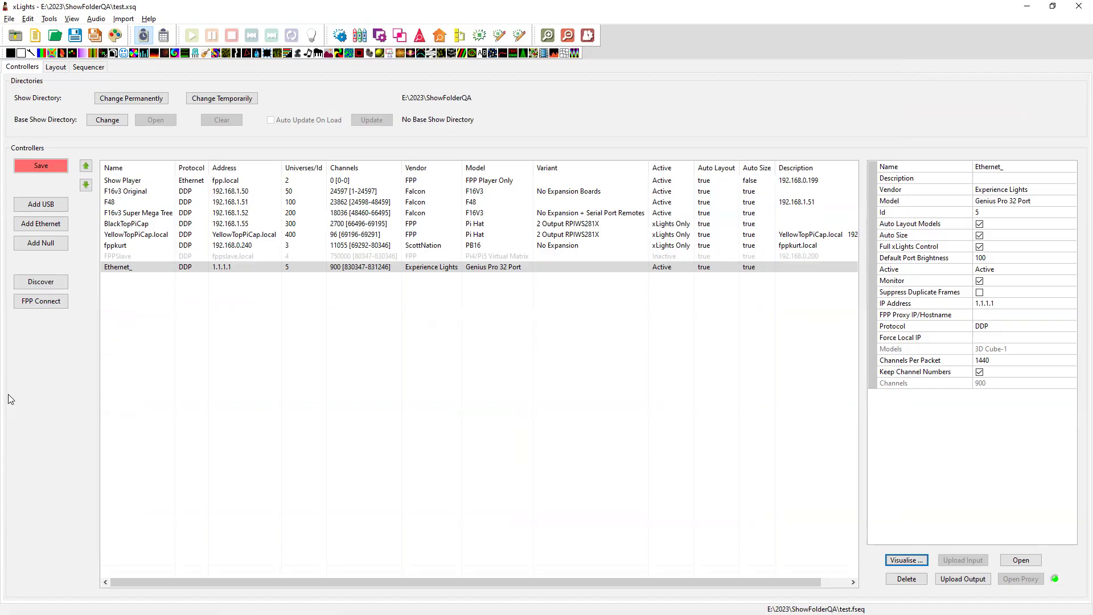
Clear Ethernet_'s model and reconfigure it as a Falcon F-Prop at 1.1.1.1, then return to the notes.
click(180, 271)
click(995, 202)
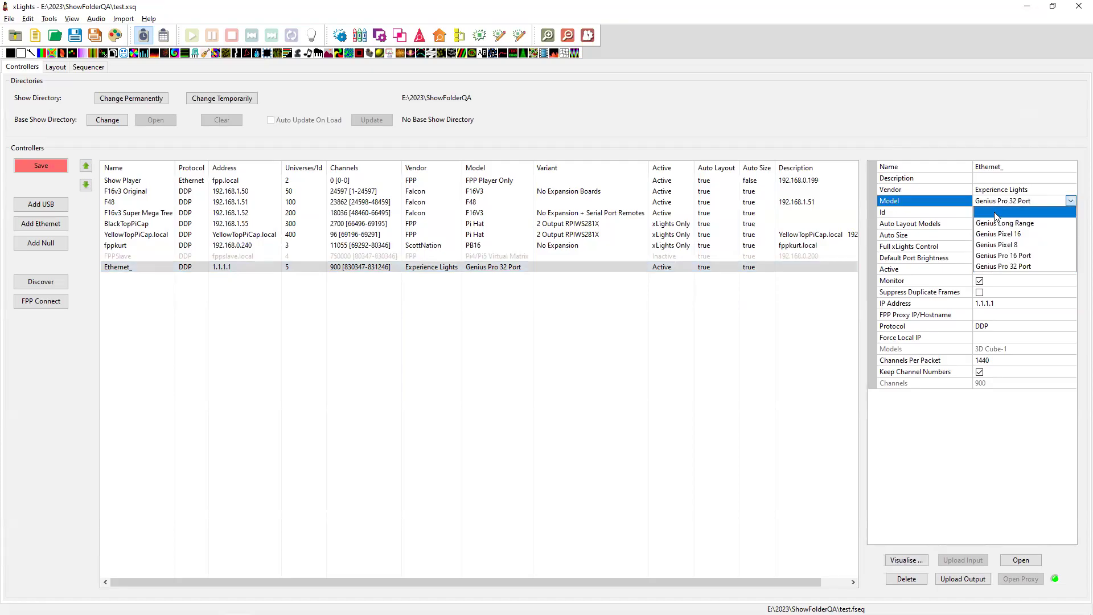
click(997, 212)
click(998, 190)
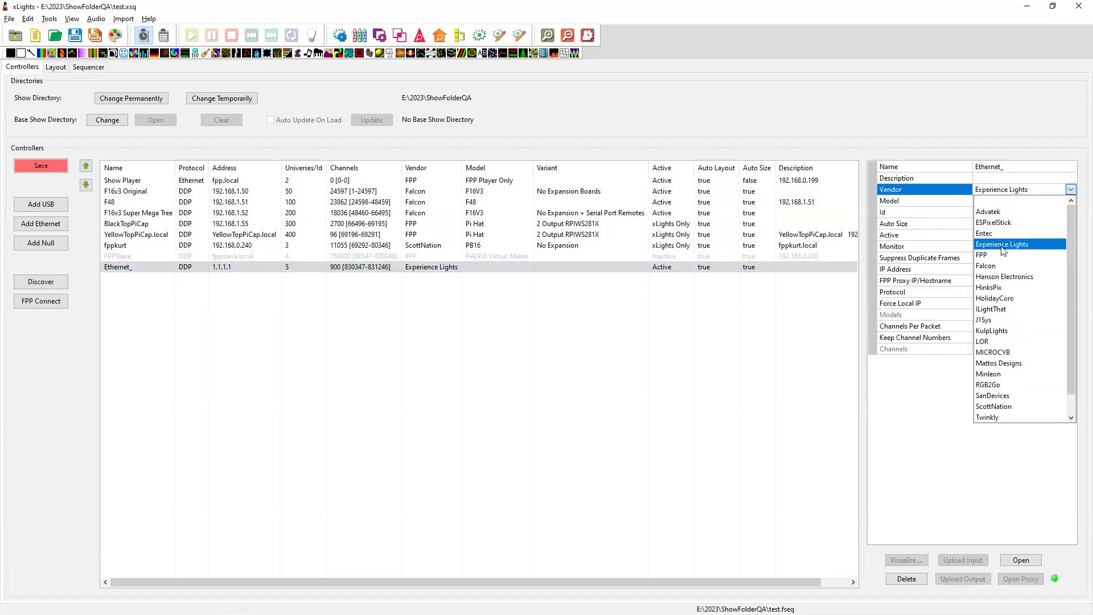
click(996, 265)
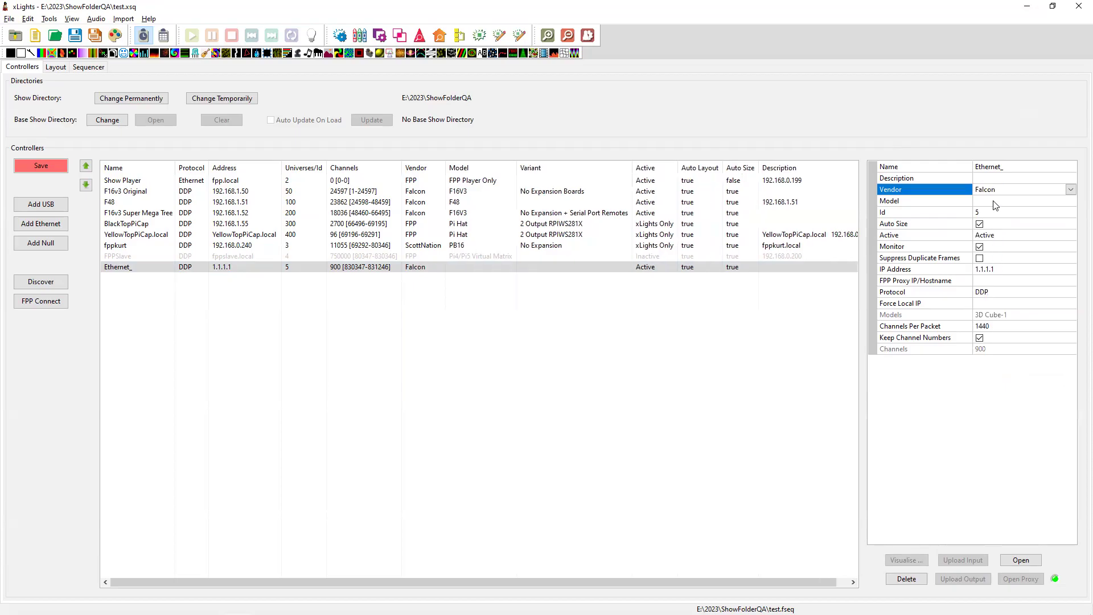
click(996, 202)
click(992, 224)
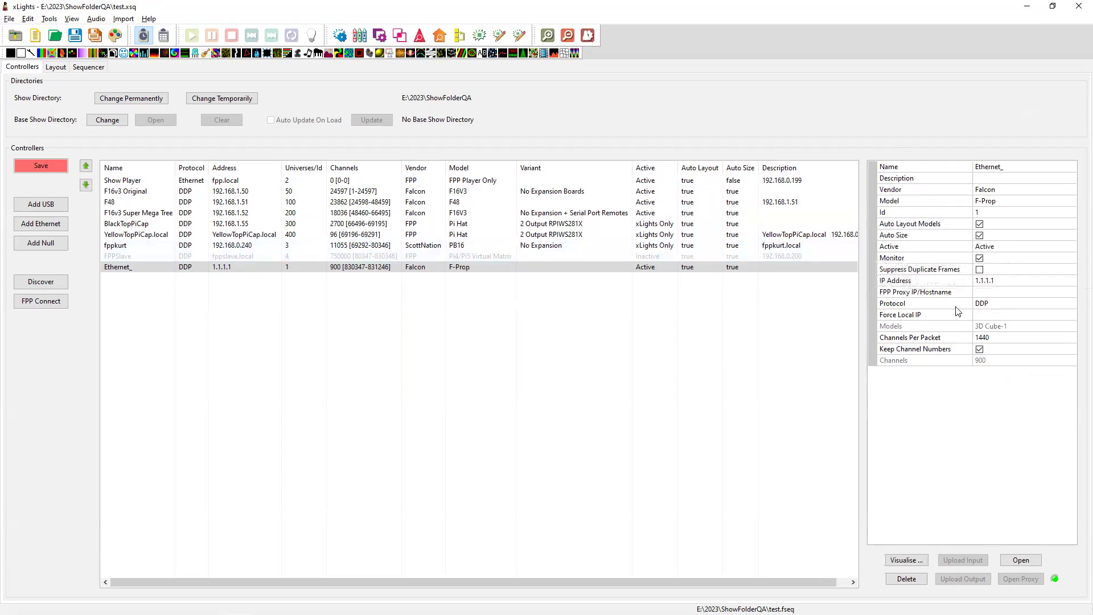
click(1003, 280)
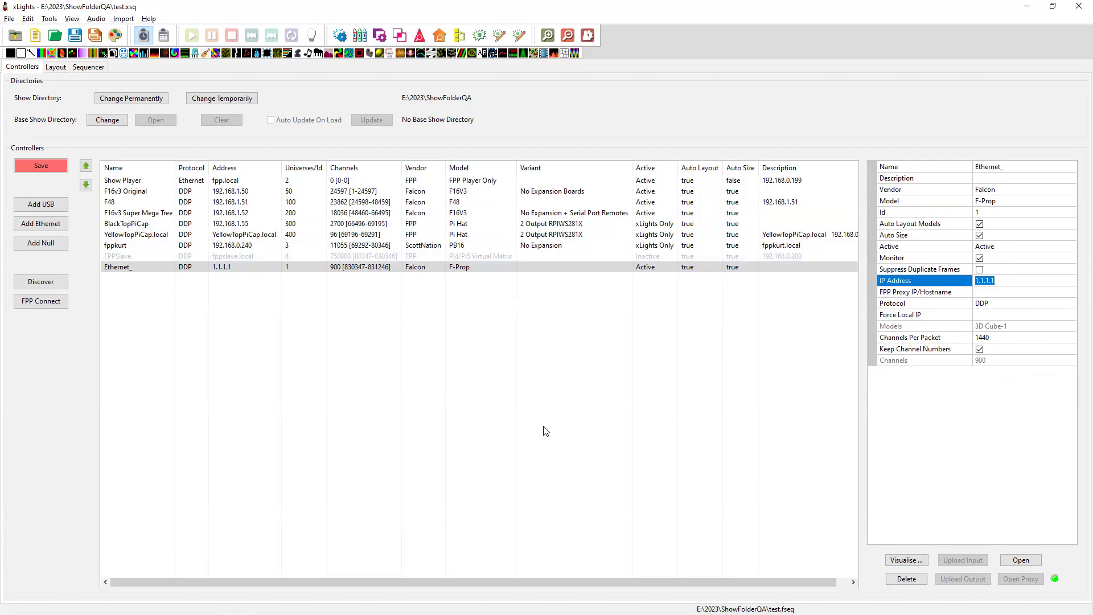
key(alt+Tab)
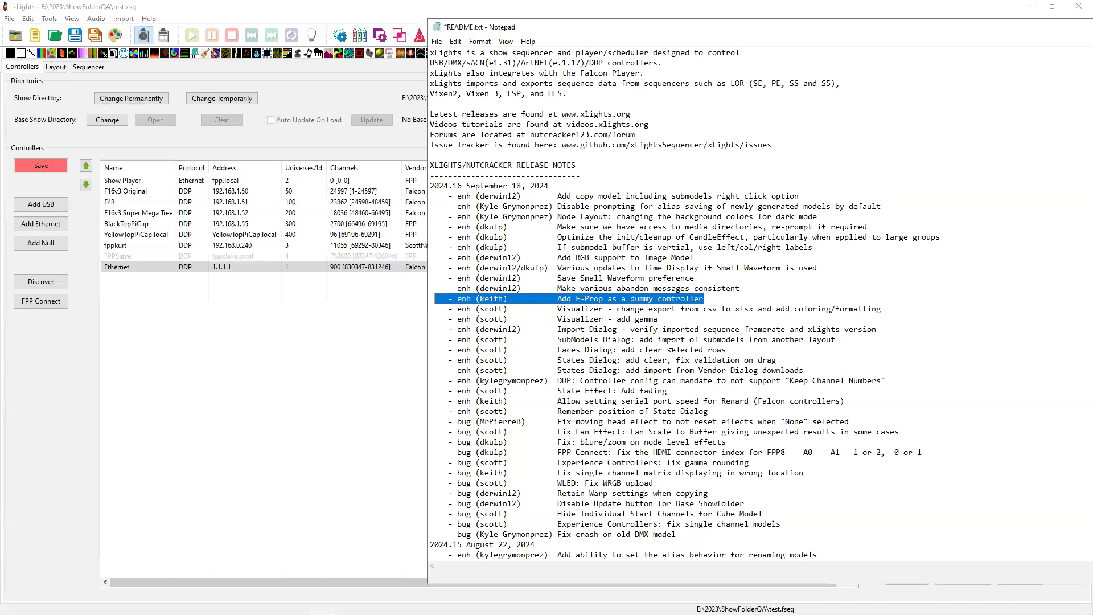
Highlight the abandon-messages note, then open and close Bulb Blue's State Definition dialog in Layout.
drag(755, 285, 421, 285)
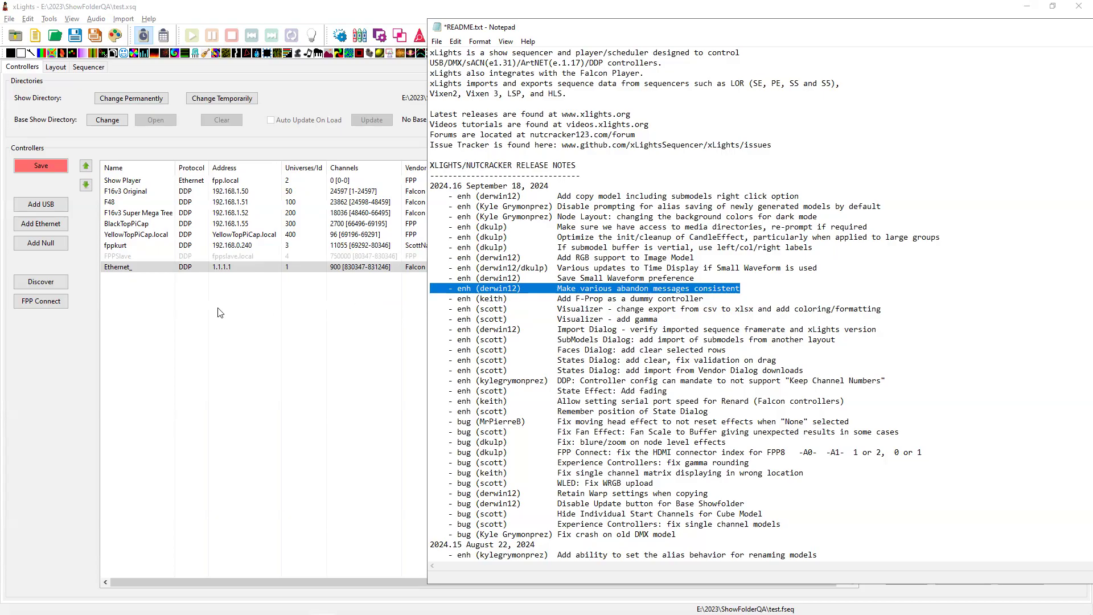
click(206, 332)
click(54, 67)
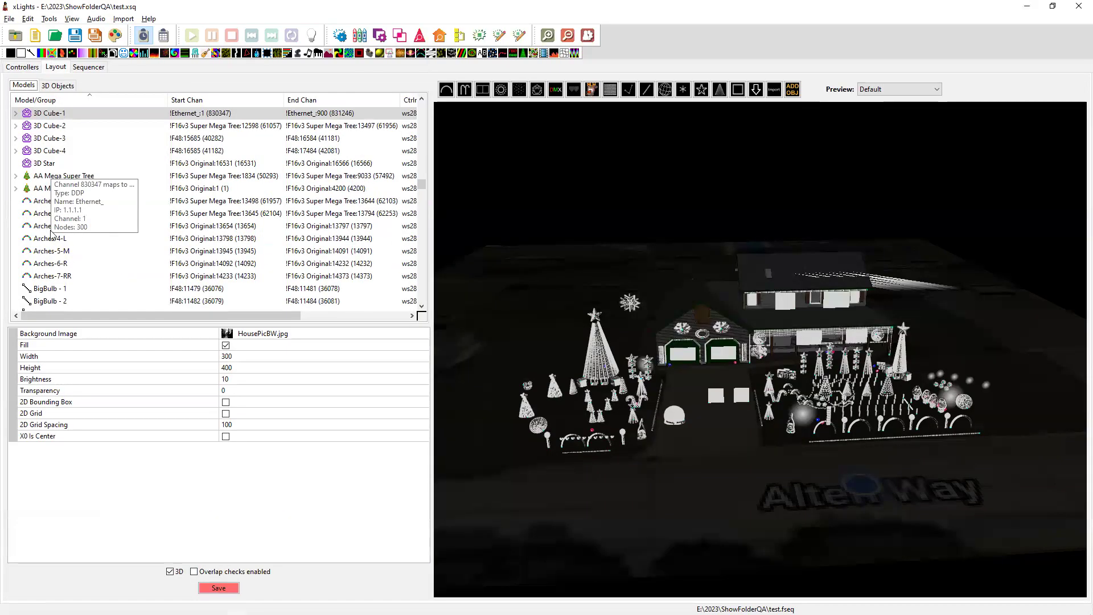
scroll(48, 245, down, 2)
click(43, 279)
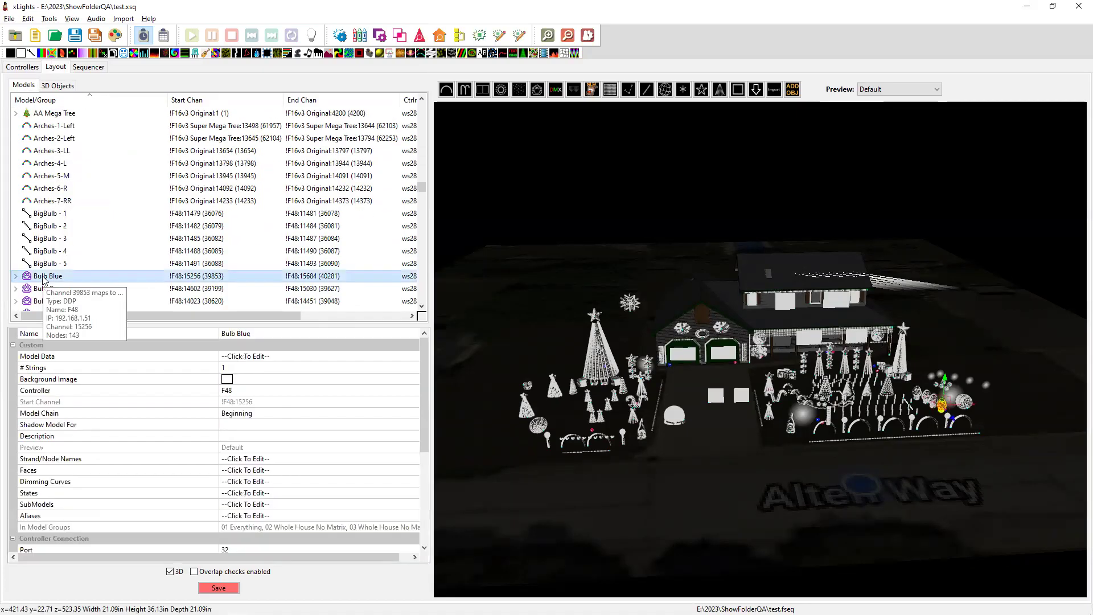
click(246, 497)
click(414, 493)
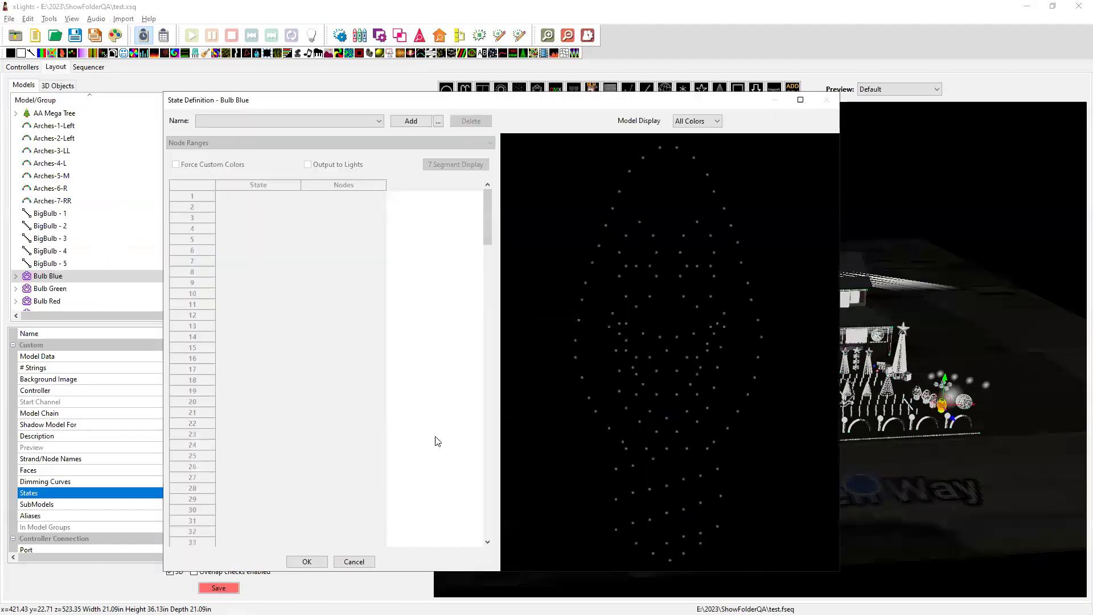
click(354, 561)
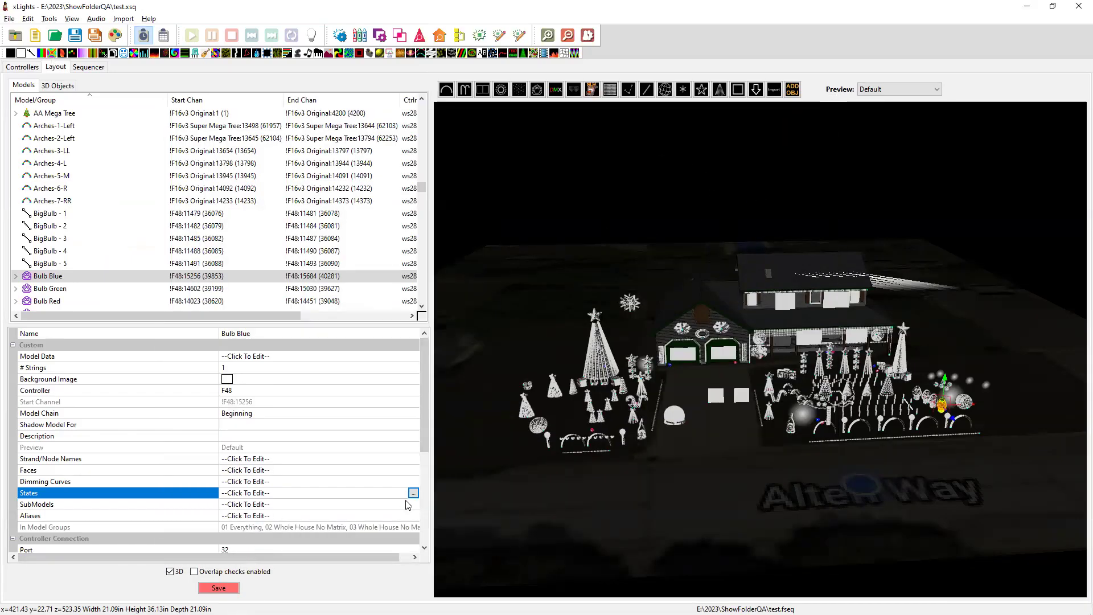
Add a trial state 'asdaSDfsd' to Bulb Blue, cancel it unsaved, and return to the notes.
click(413, 493)
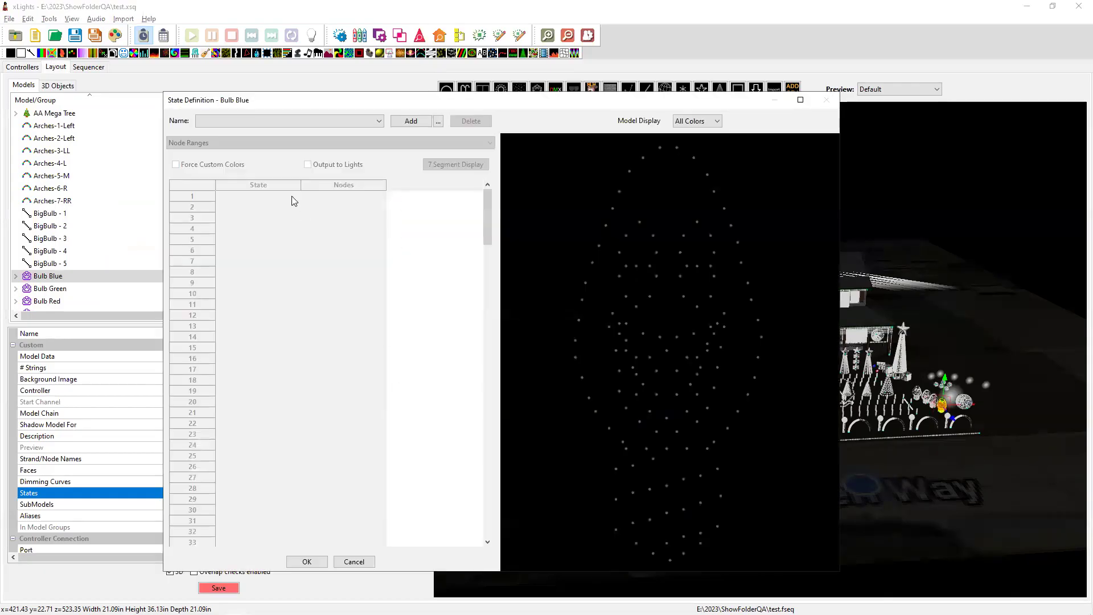
click(409, 122)
text(asdaSDfsd)
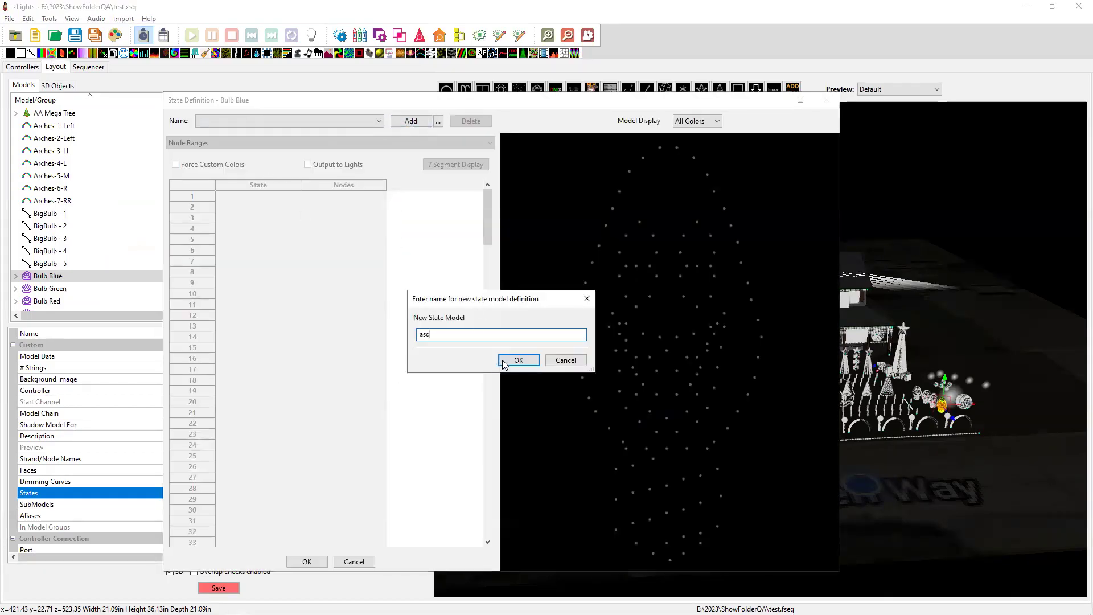
click(518, 360)
click(354, 563)
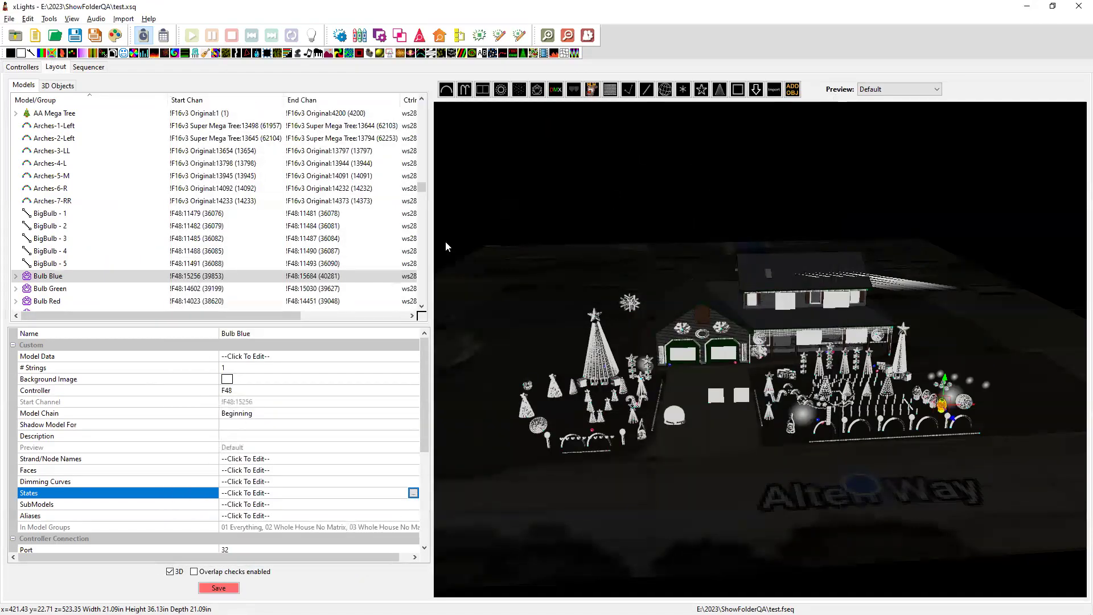
key(alt+Tab)
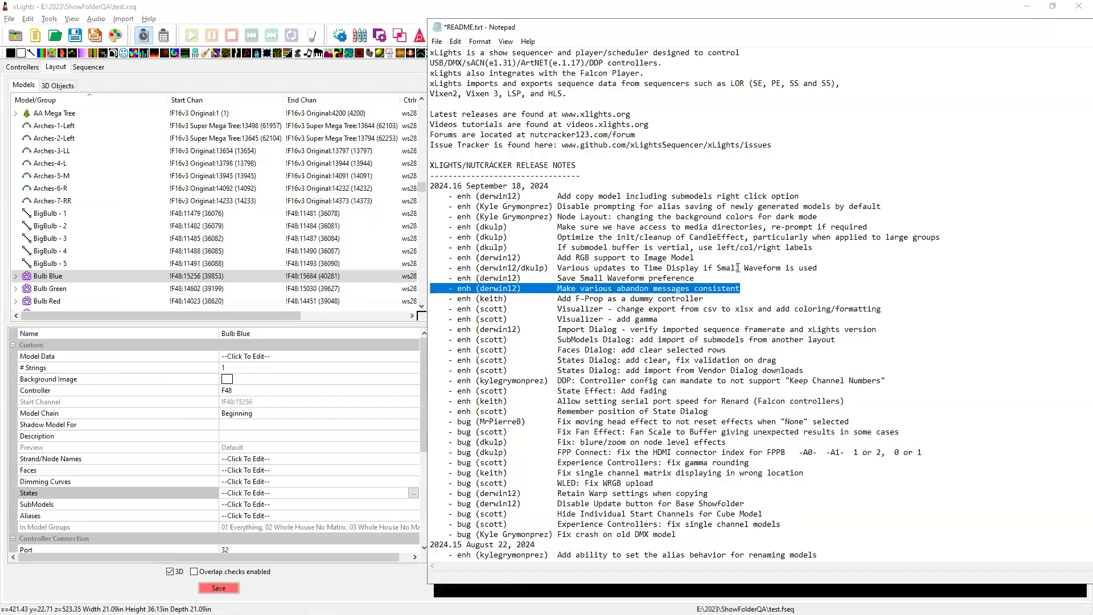
Highlight the Small Waveform release note, then return to xLights' Sequencer view.
drag(696, 278, 424, 276)
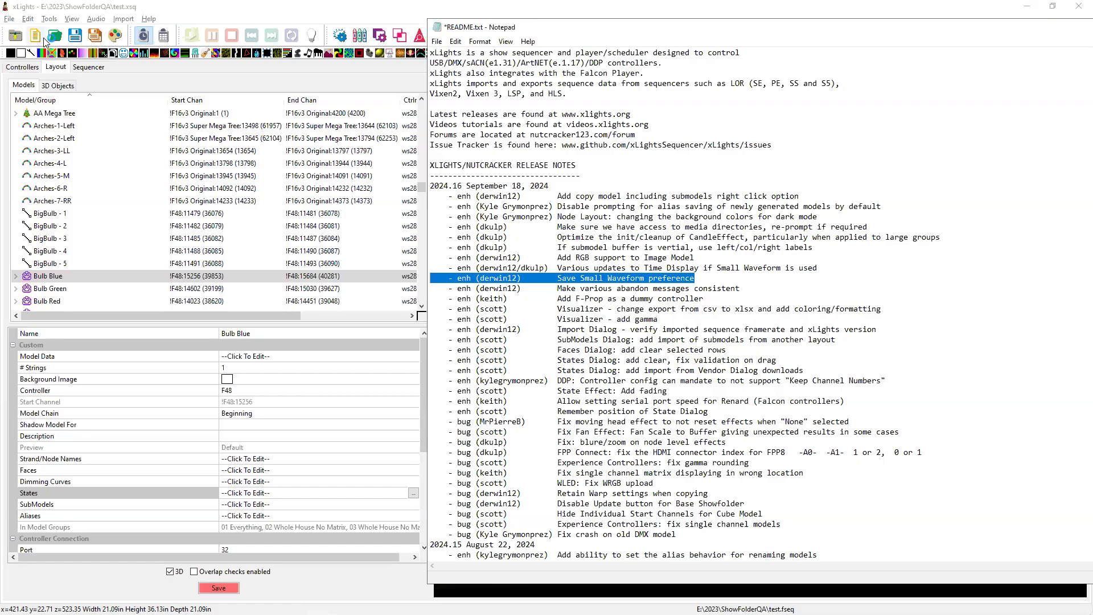
click(91, 67)
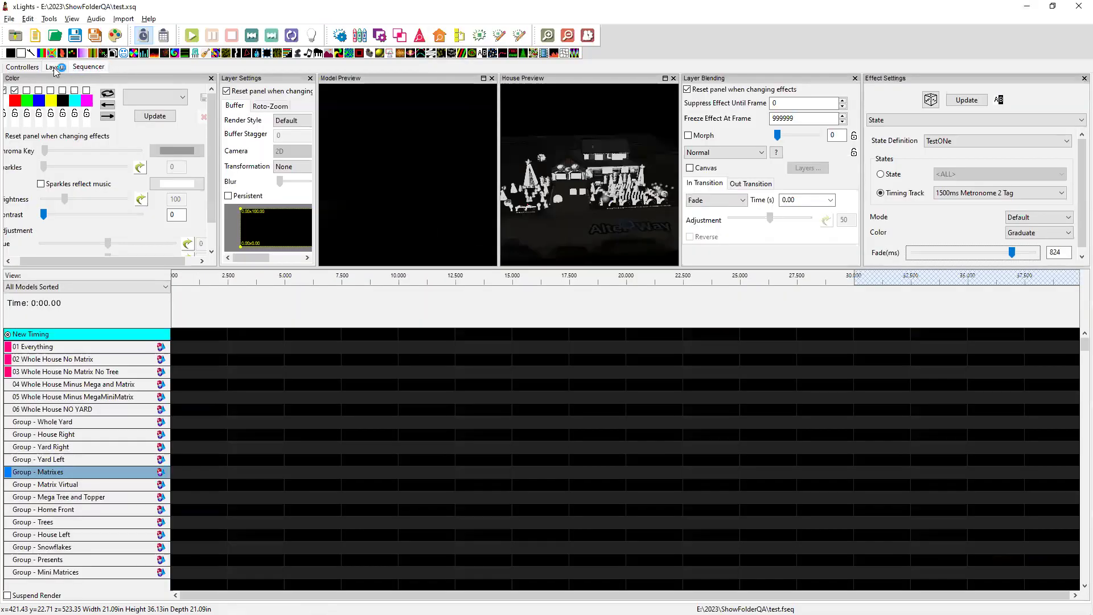
click(54, 67)
click(90, 68)
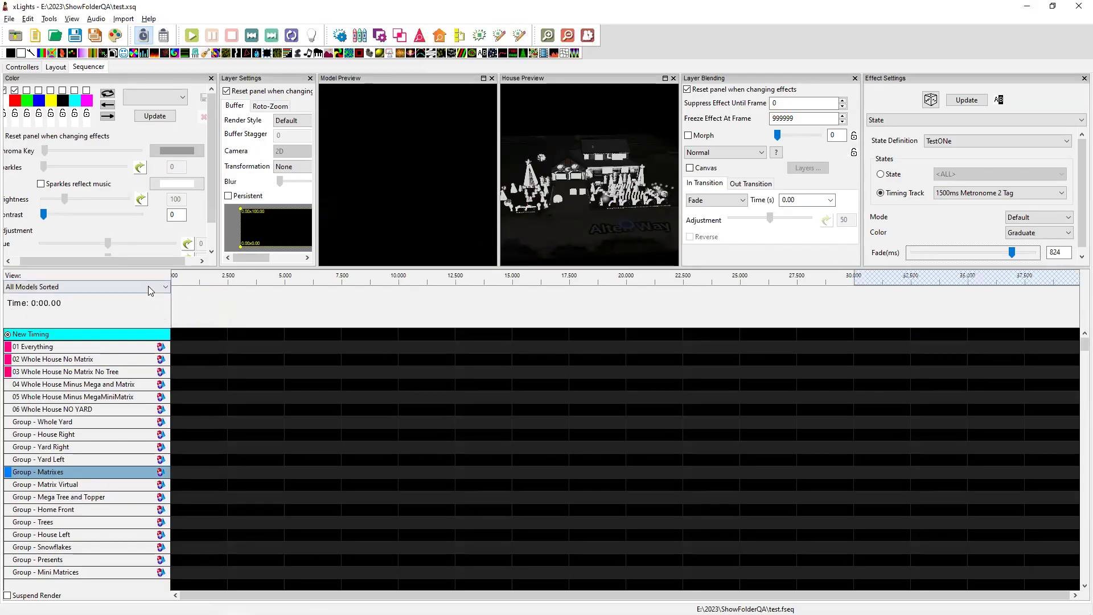
Turn on Small Waveform in the Effects Grid preferences and confirm.
click(10, 19)
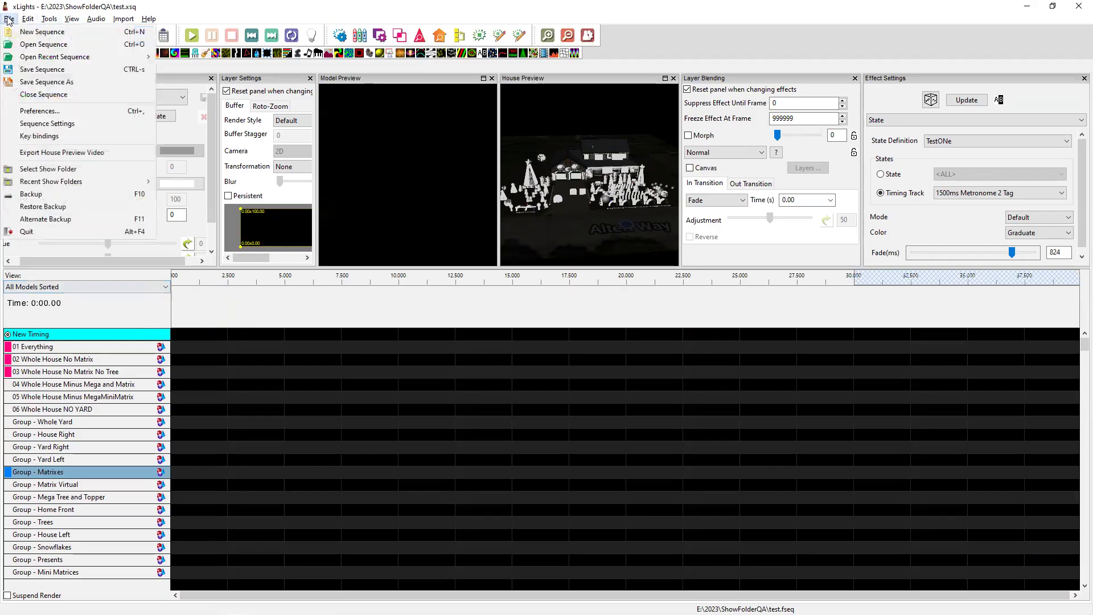
click(48, 110)
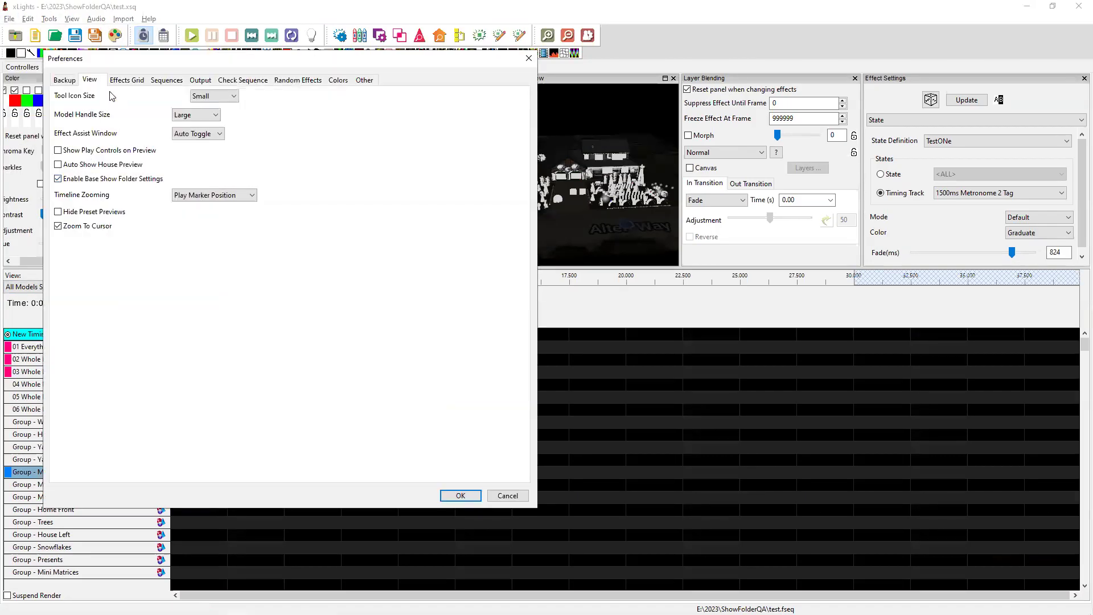
click(127, 80)
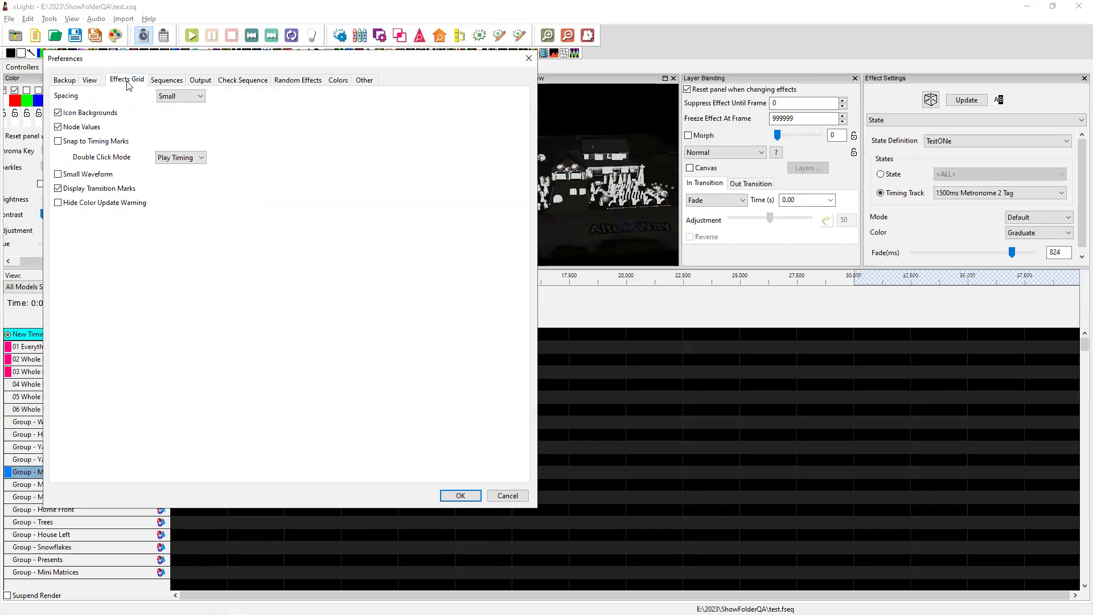
click(59, 174)
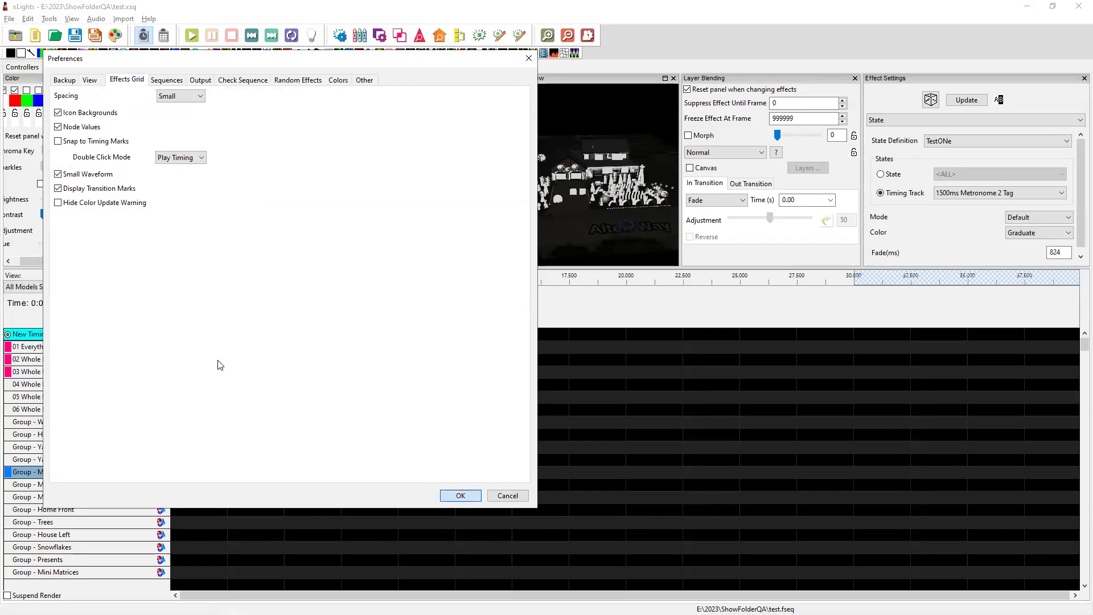
key(Return)
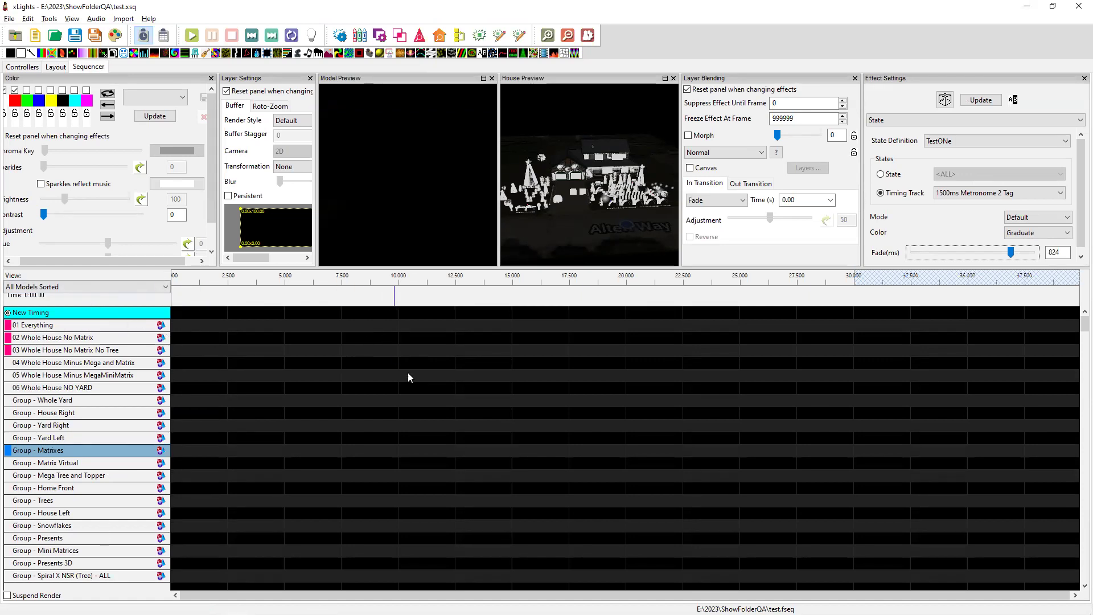
Mark the Time Display release note, then drag the splitter up to show more sequencer rows.
key(alt+Tab)
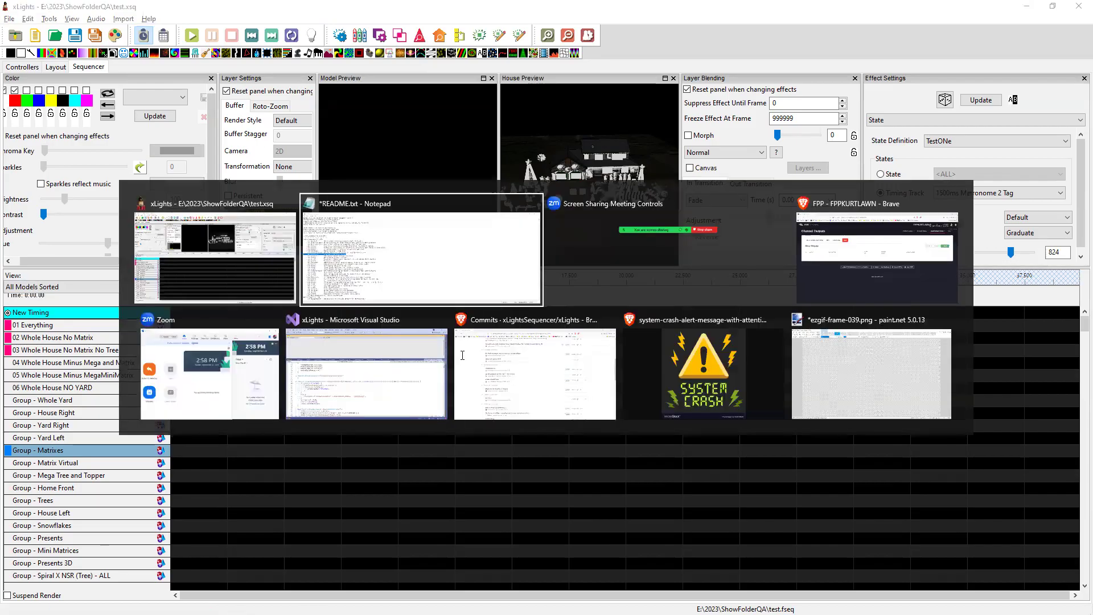
drag(819, 268, 422, 266)
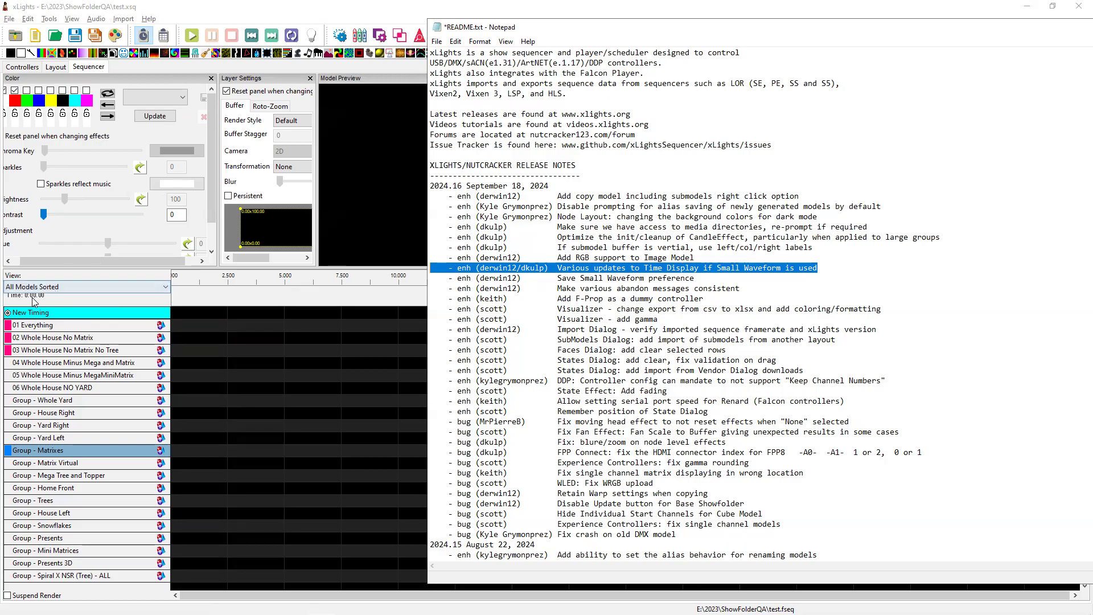
click(88, 270)
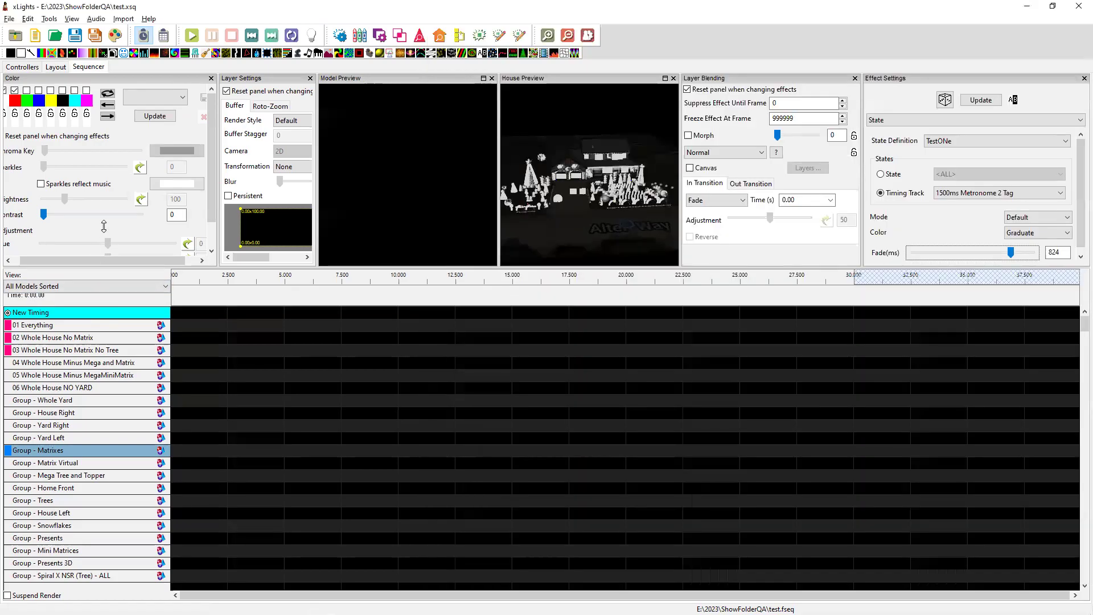
drag(88, 270, 104, 226)
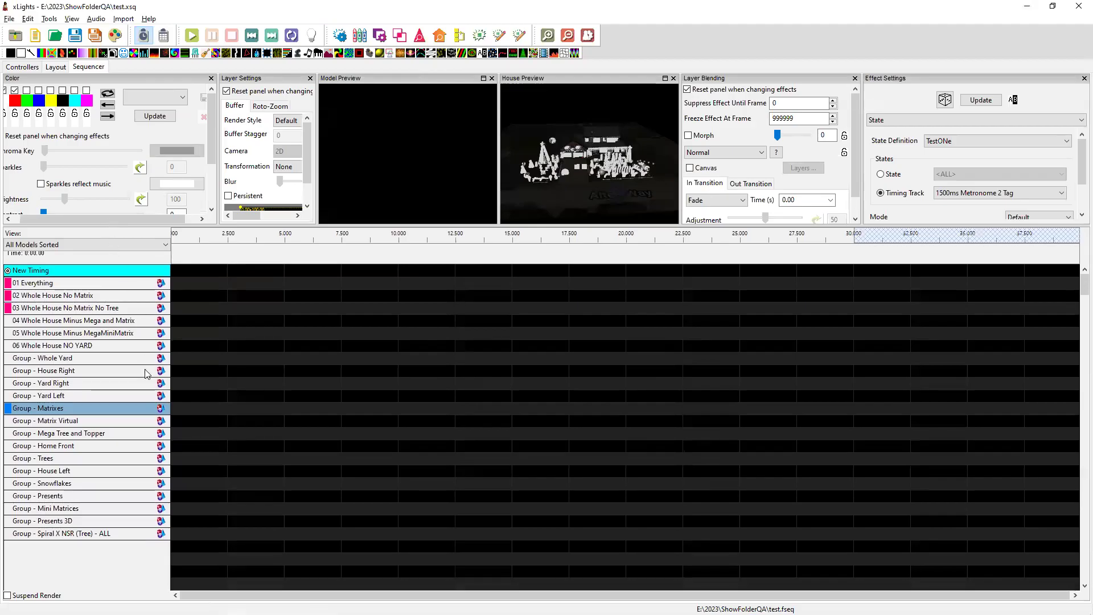
Highlight the 'Add RGB support to Image Model' release note in Notepad.
key(alt+Tab)
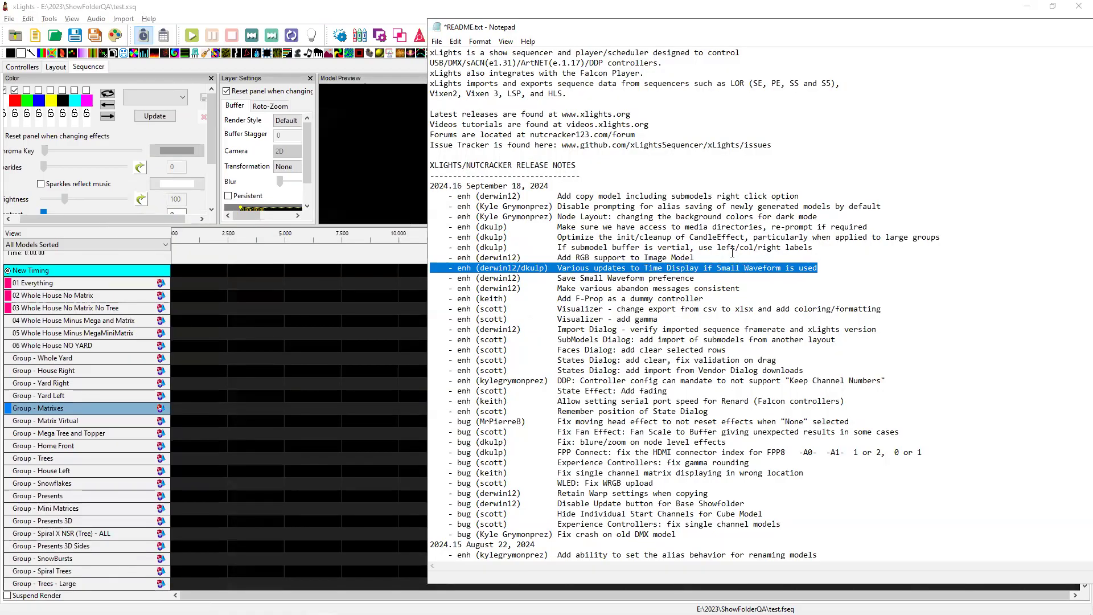
drag(703, 257, 409, 263)
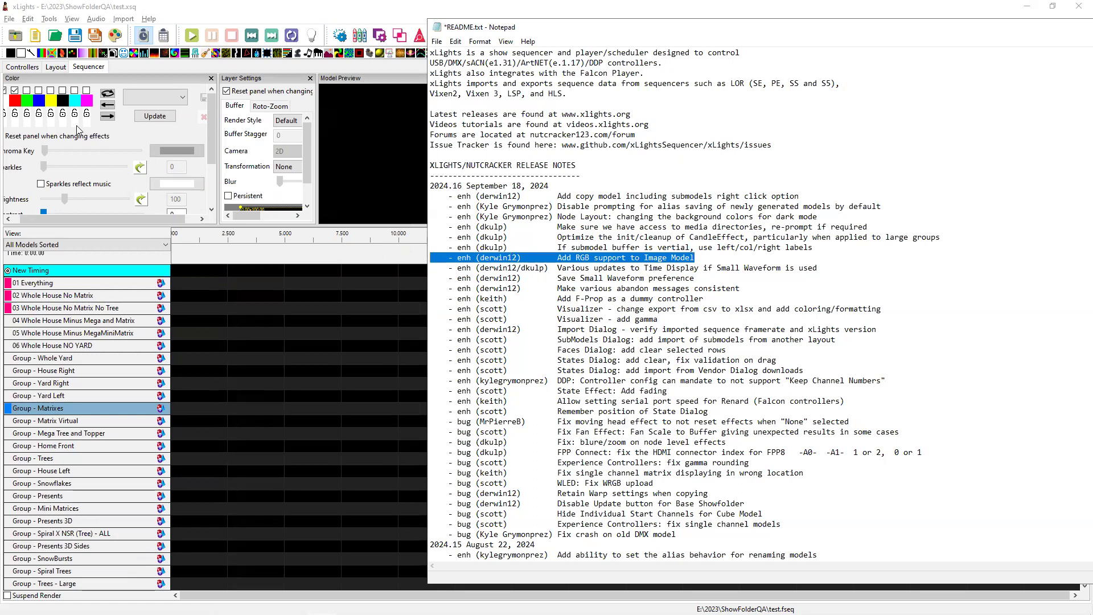
click(55, 67)
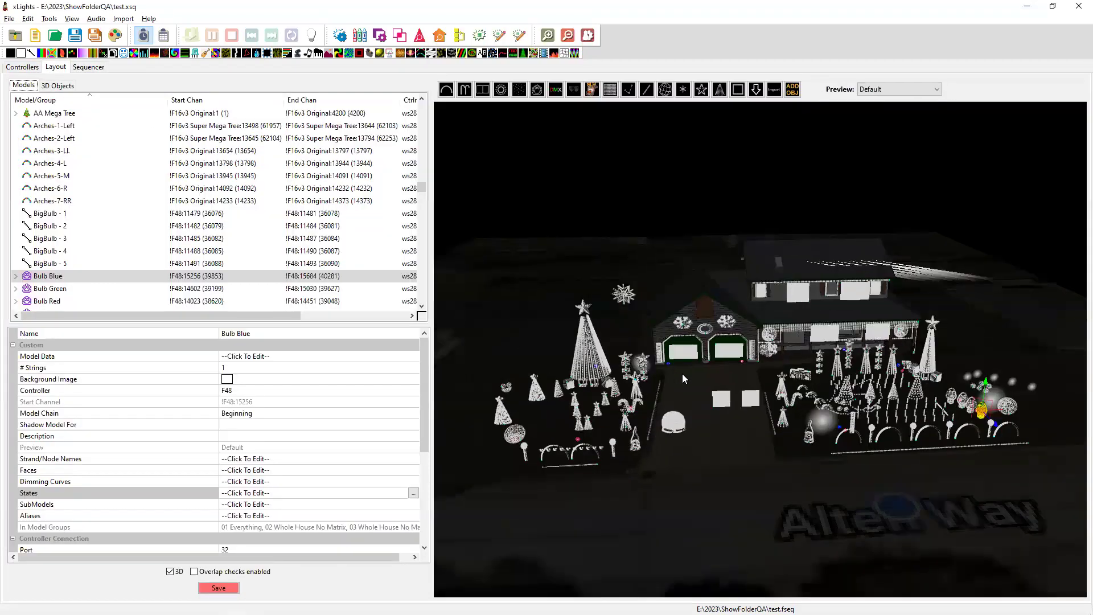
Select the _PI 5 image model in the house layout and expand its String Properties.
scroll(682, 377, up, 6)
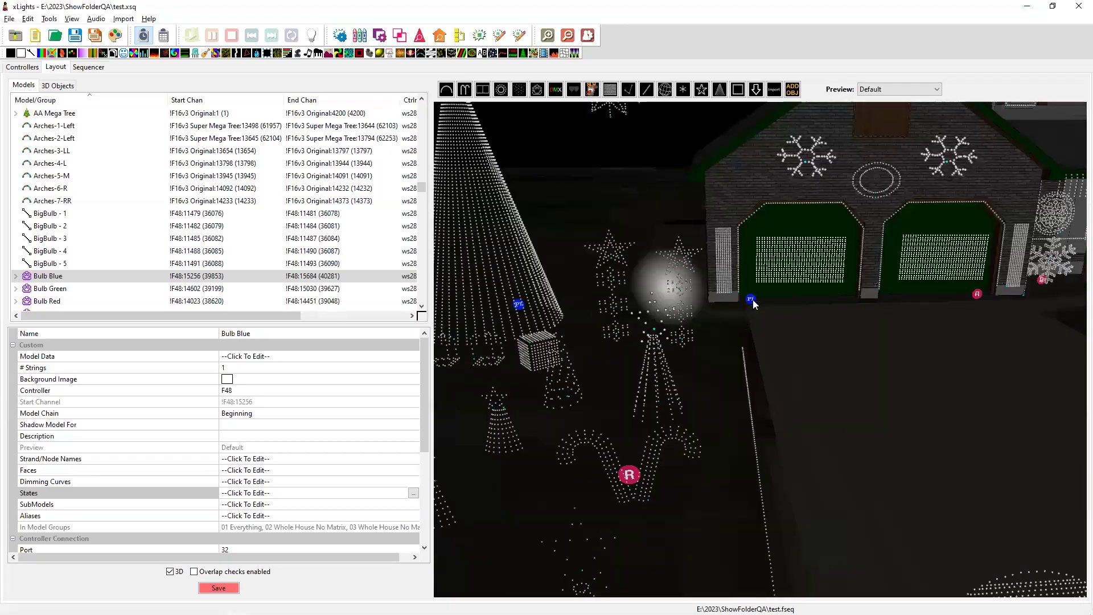
click(754, 304)
click(754, 304)
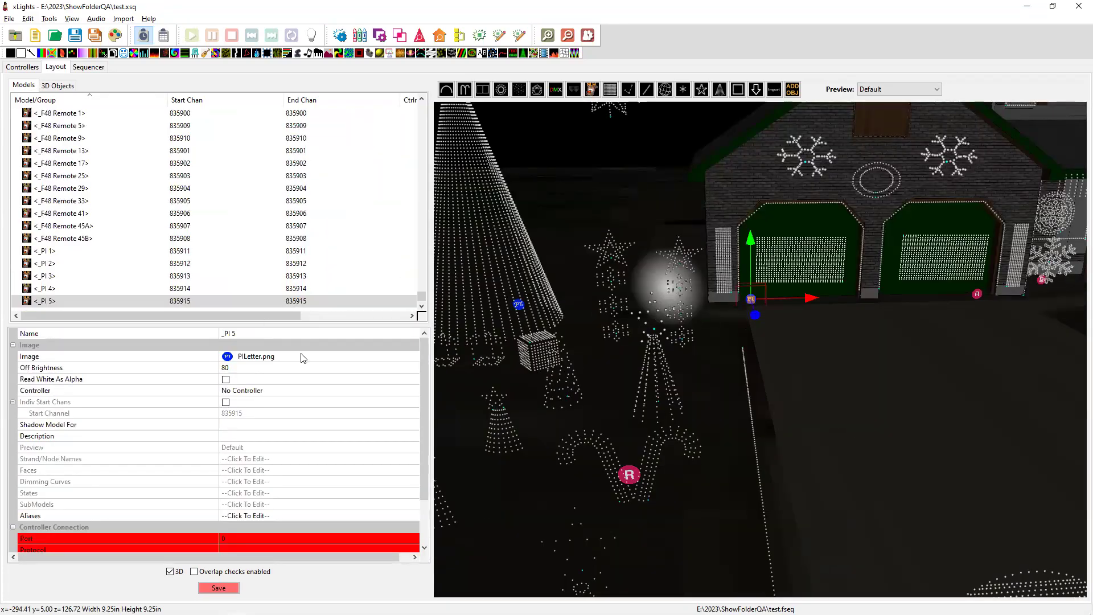
scroll(147, 406, down, 2)
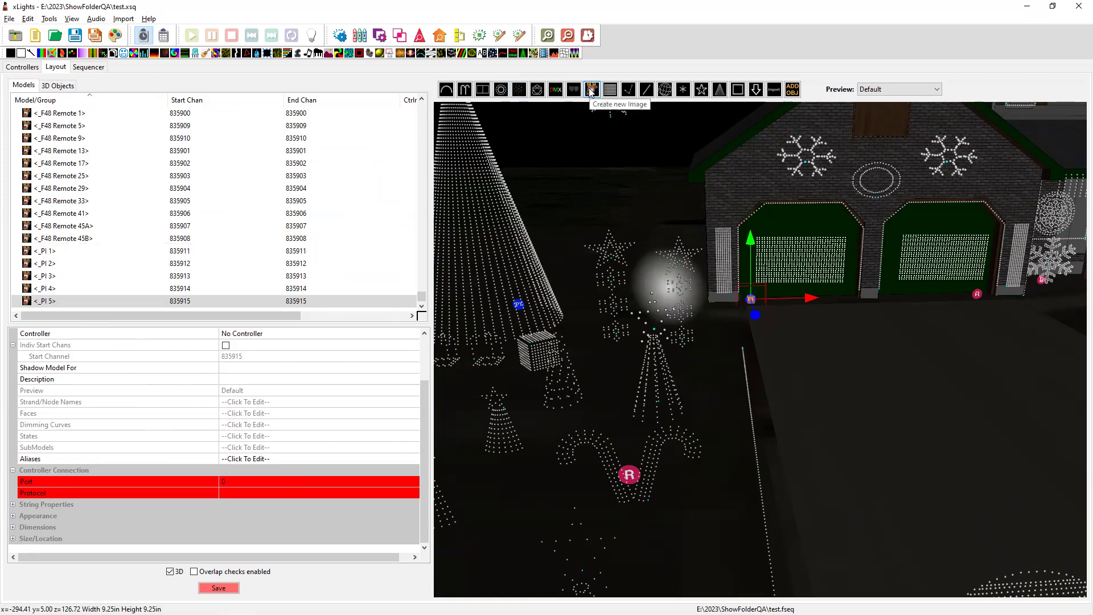
click(13, 504)
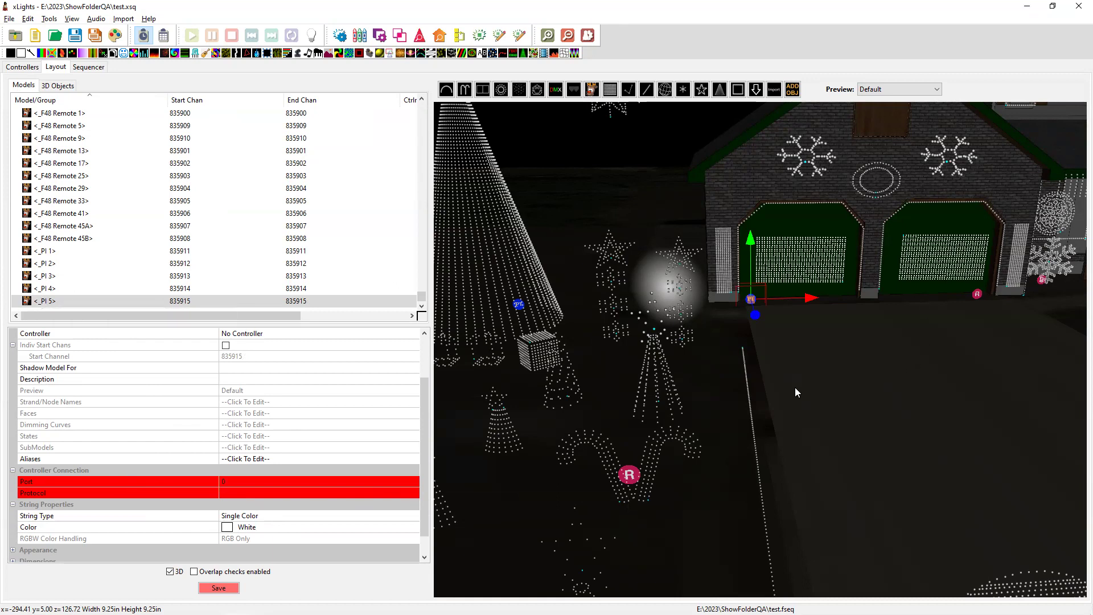
key(alt+Tab)
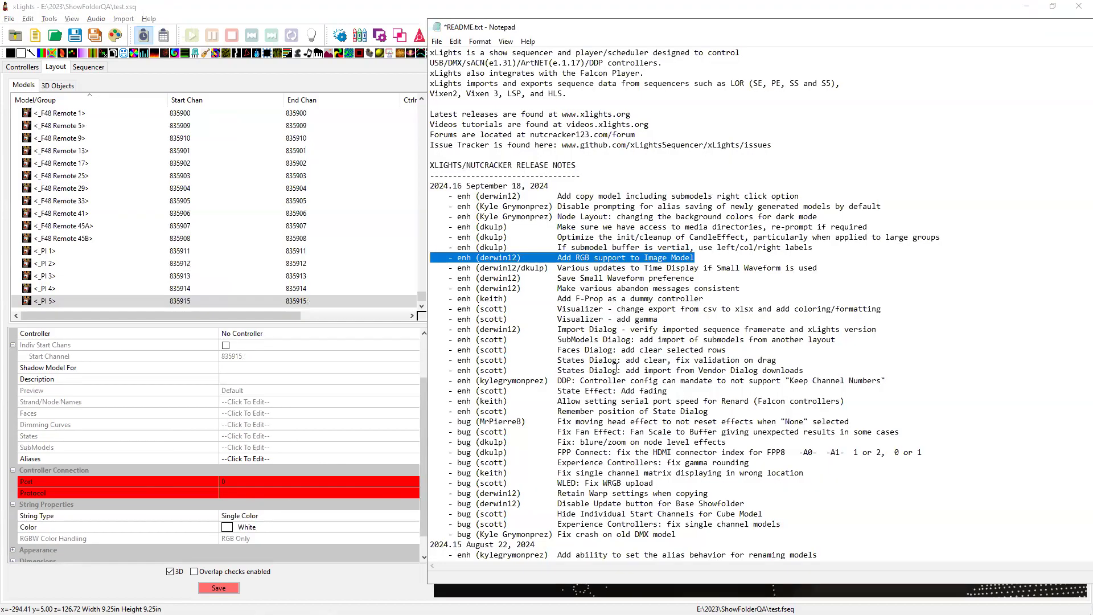
Mark the vertical submodel buffer note, then select Matrix - 1L and its SubModels property.
drag(830, 246, 436, 247)
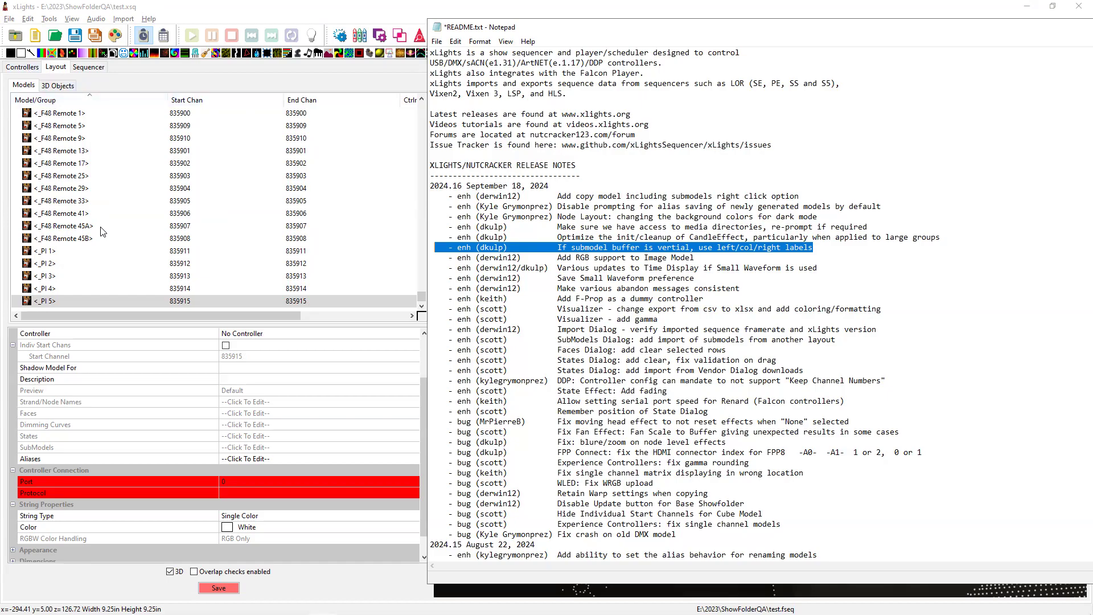
scroll(102, 231, up, 10)
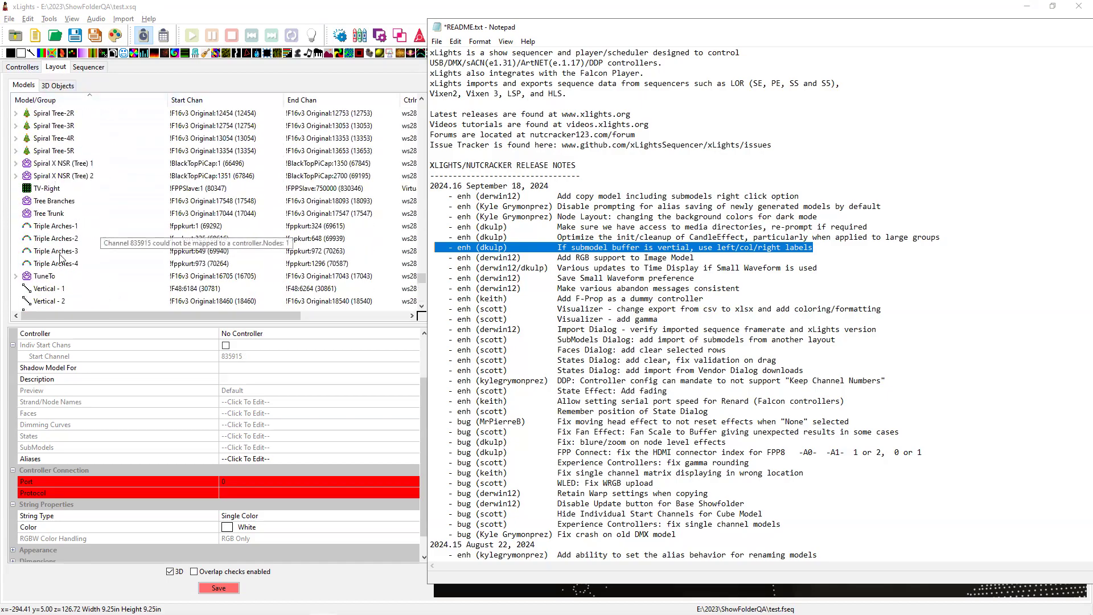
scroll(59, 257, up, 10)
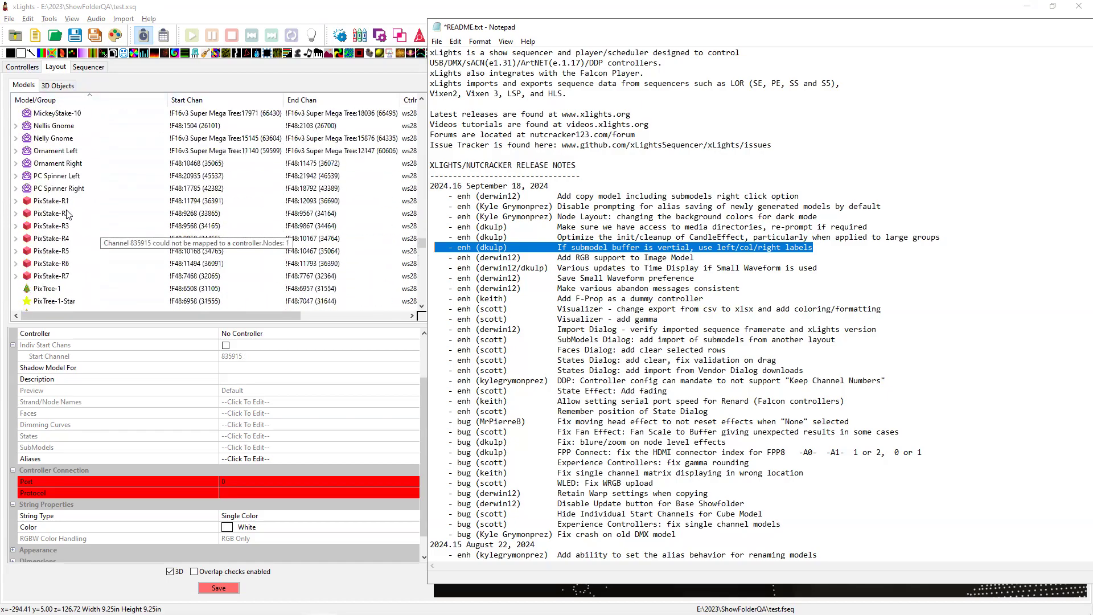
scroll(68, 214, up, 6)
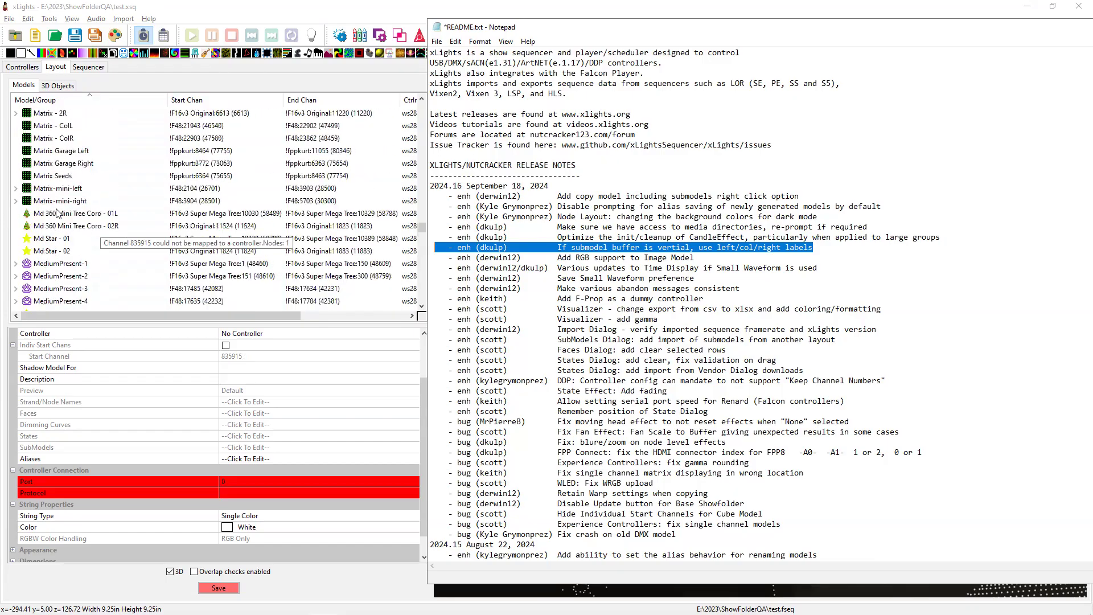
scroll(64, 196, up, 2)
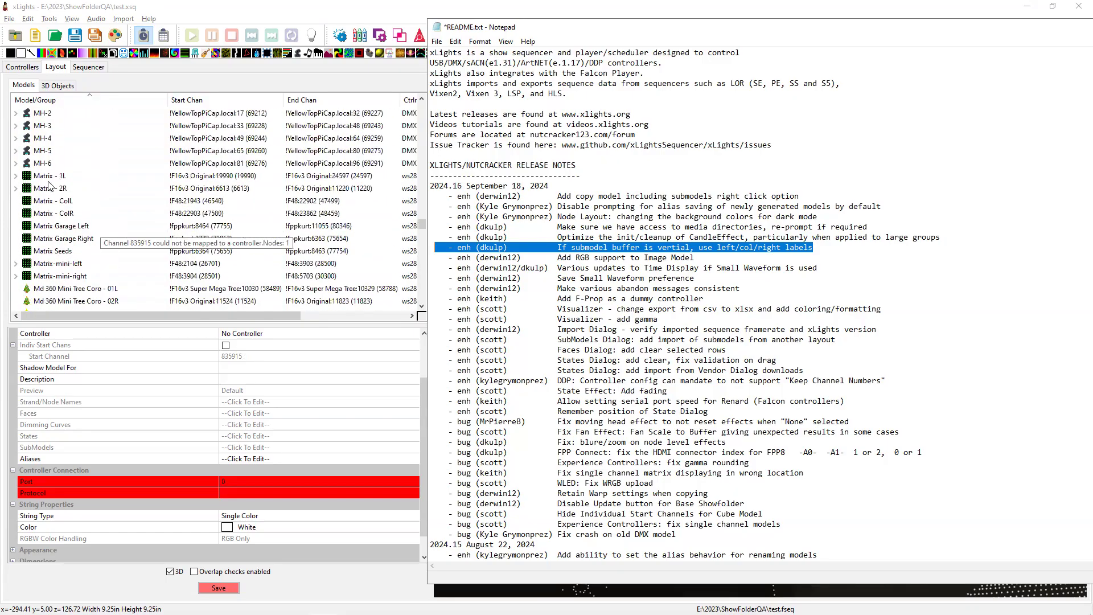
click(45, 177)
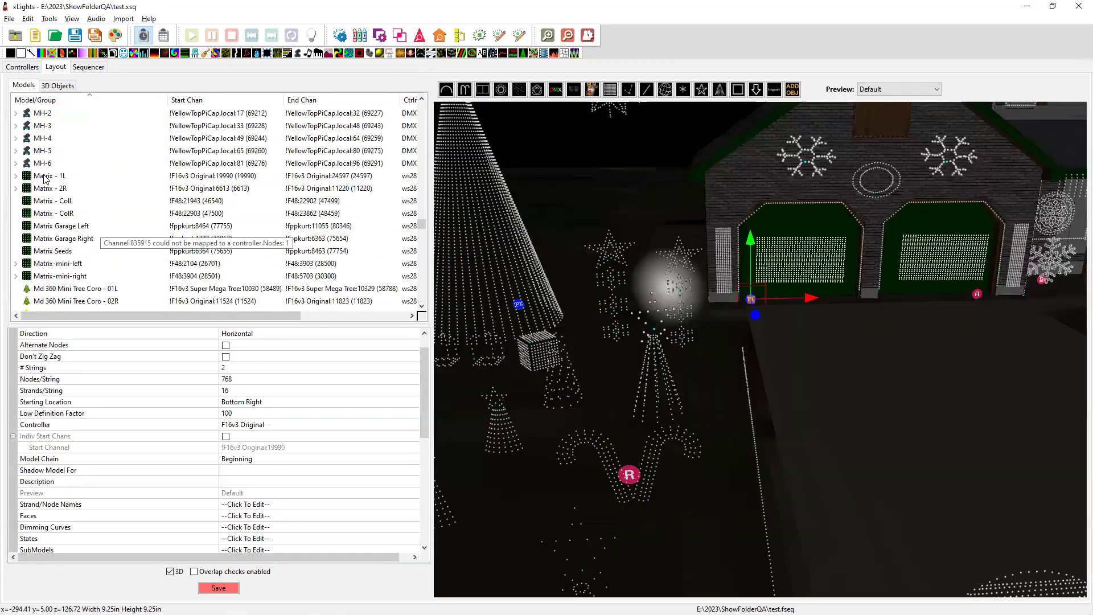
scroll(137, 509, down, 1)
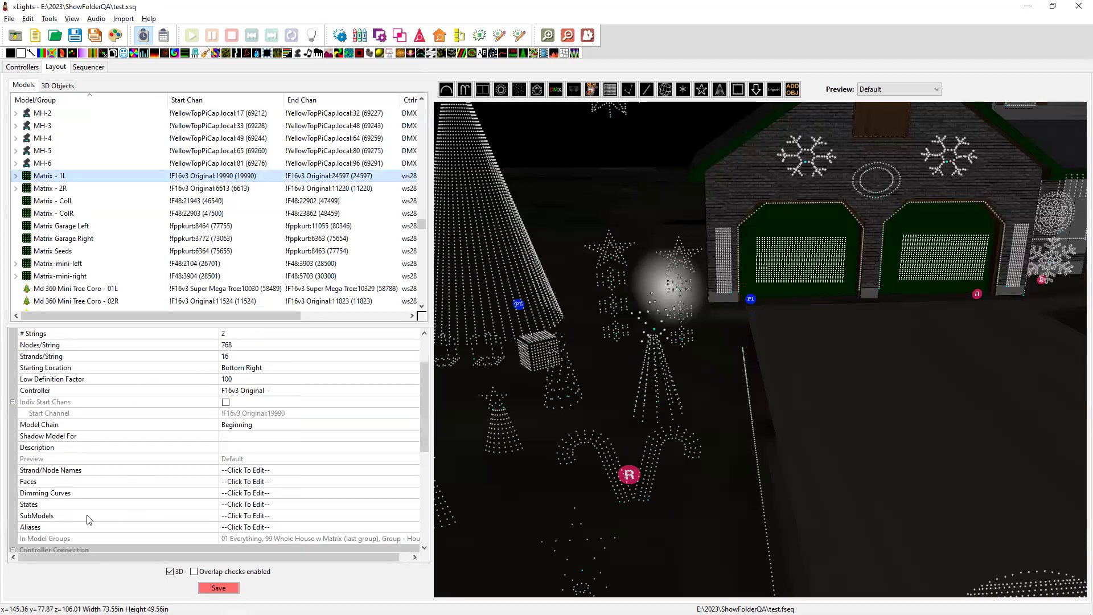
click(146, 516)
Add a new submodel named 'test' to Matrix - 1L and give it three extra rows.
click(413, 516)
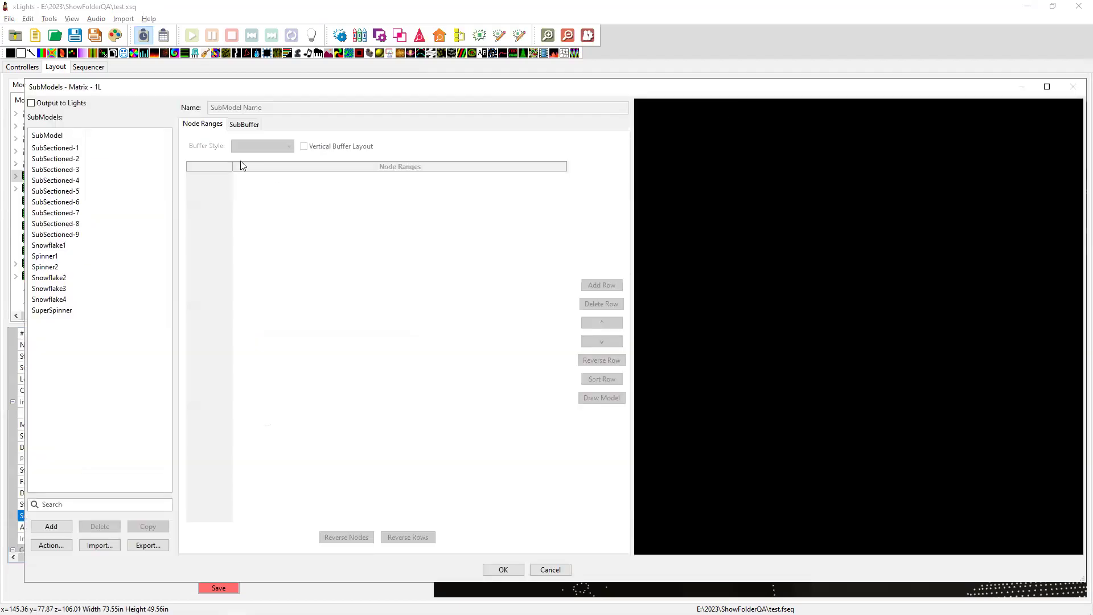
click(58, 150)
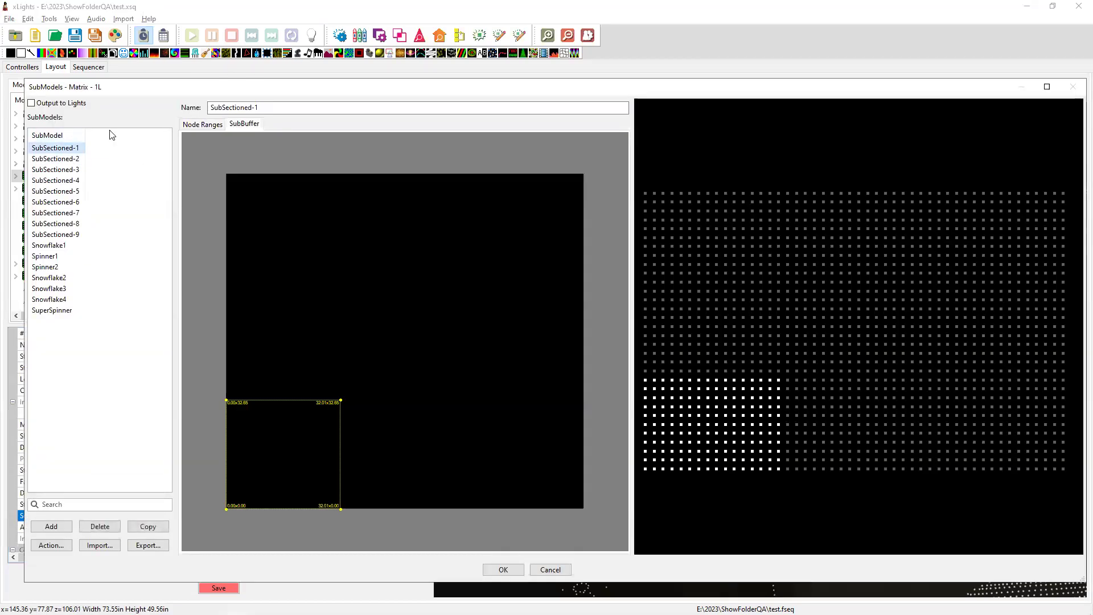
click(51, 526)
text(test)
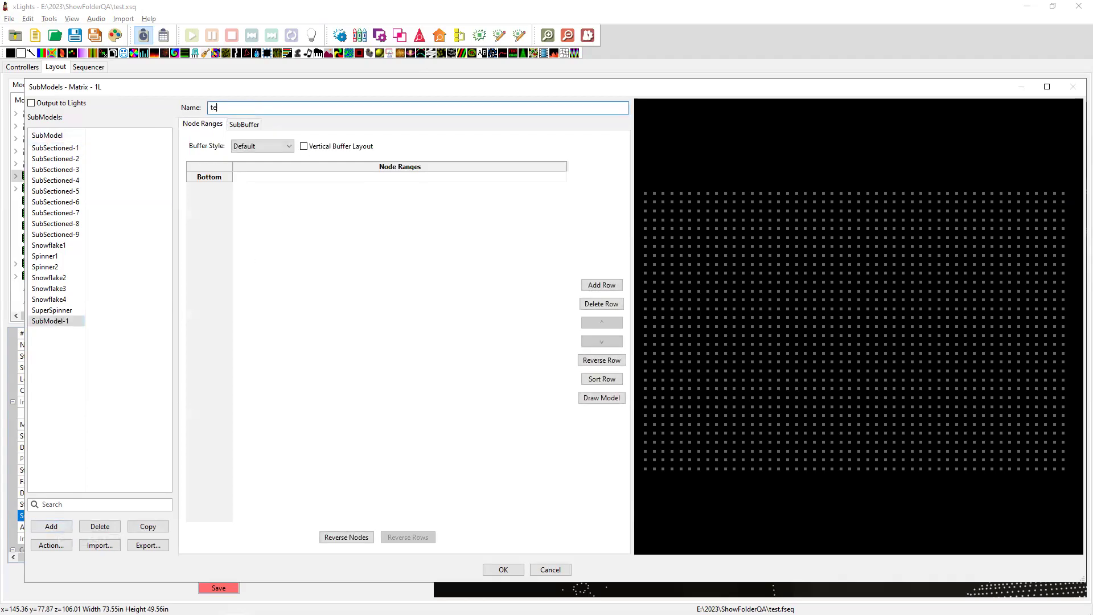
click(279, 189)
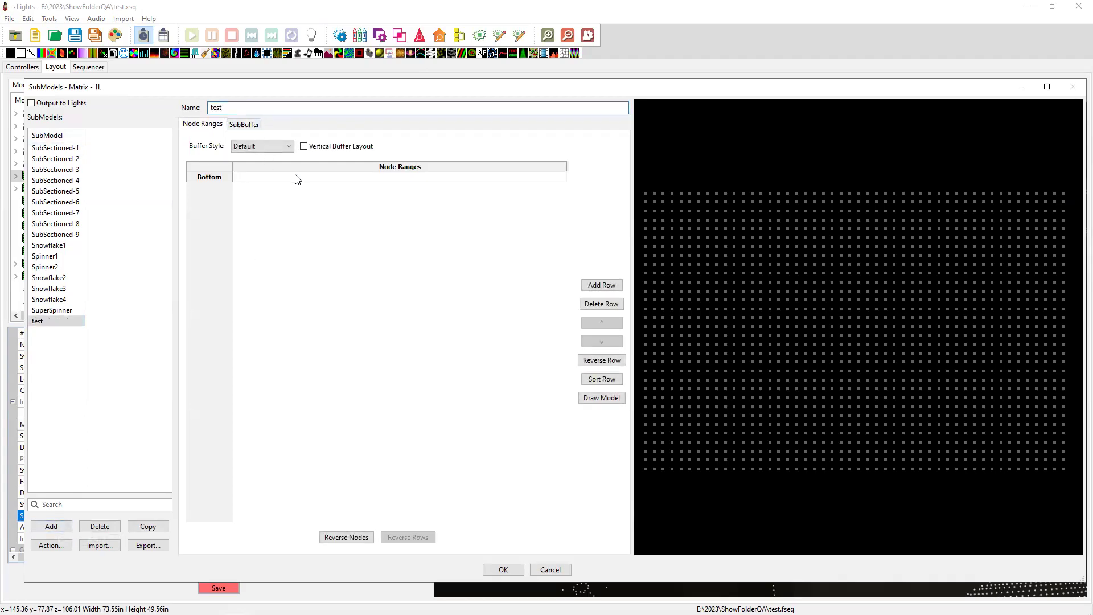
click(602, 285)
click(602, 285)
click(603, 285)
click(603, 285)
click(603, 285)
click(602, 285)
Enable Vertical Buffer Layout and assign the edge node columns to the Left and Right rows.
click(304, 147)
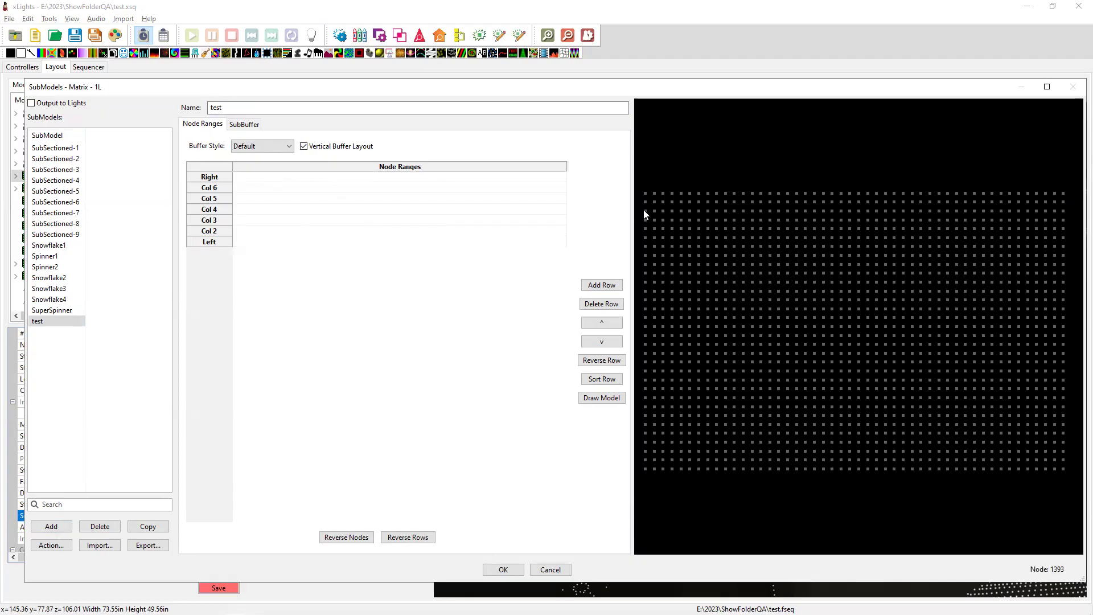
drag(642, 185, 679, 480)
click(239, 179)
drag(1028, 183, 1069, 490)
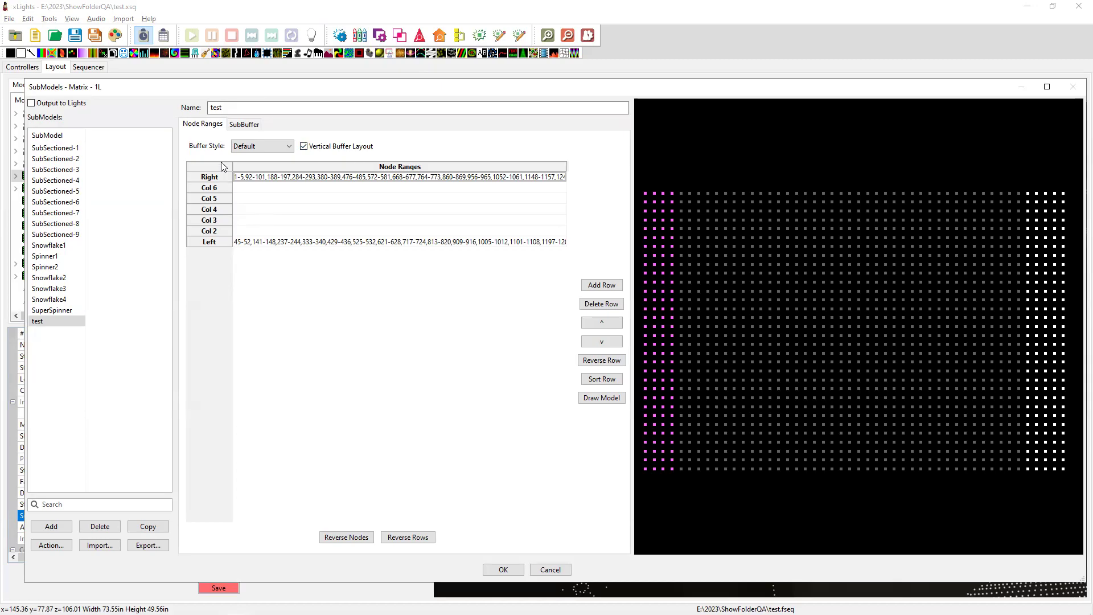
click(303, 147)
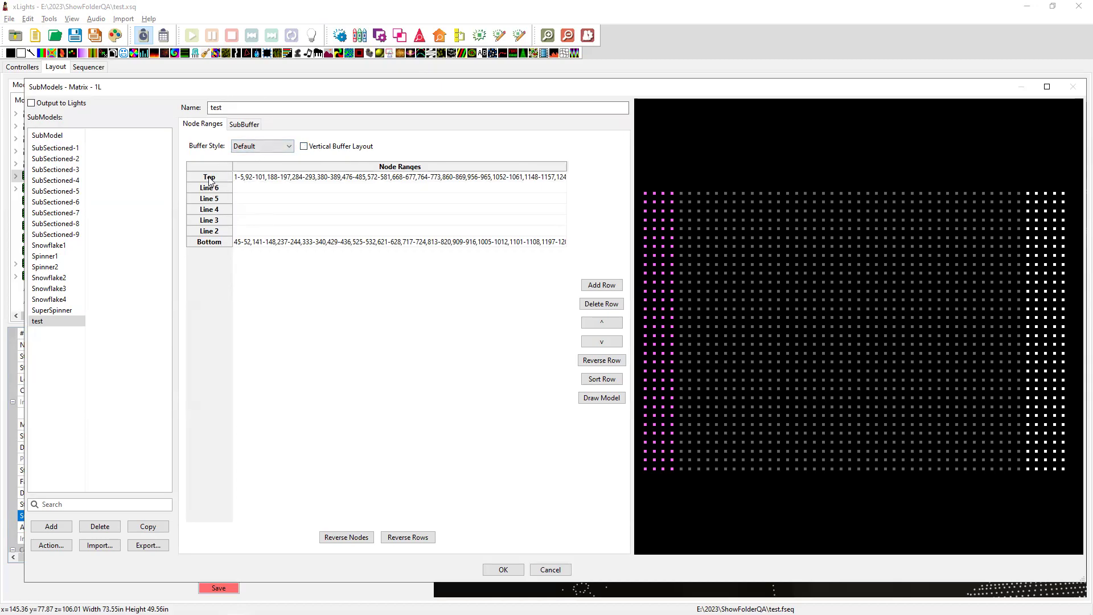
click(303, 147)
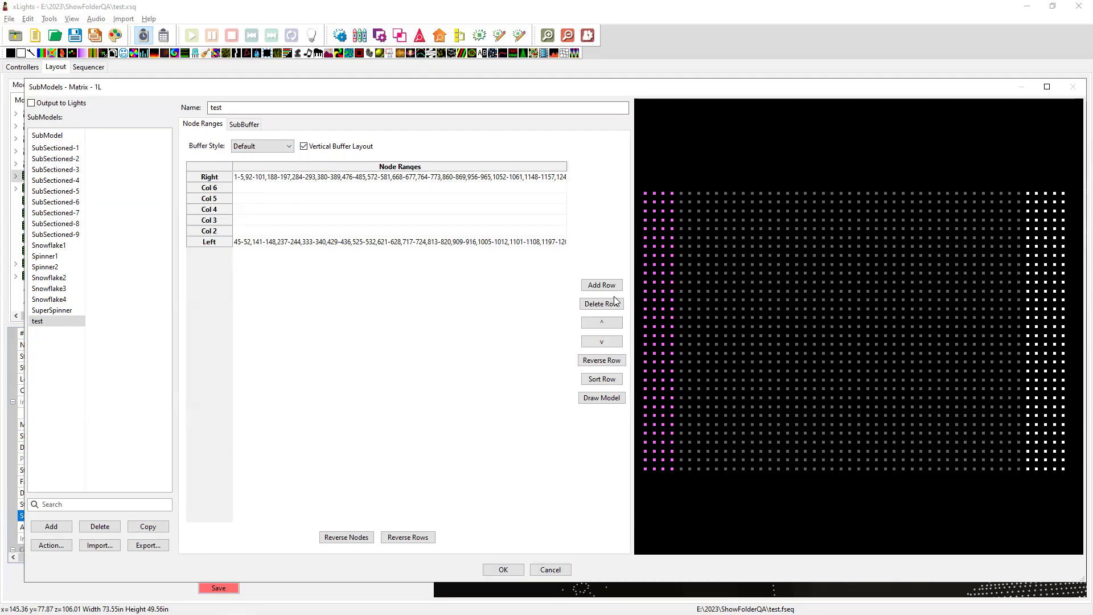
key(alt+Tab)
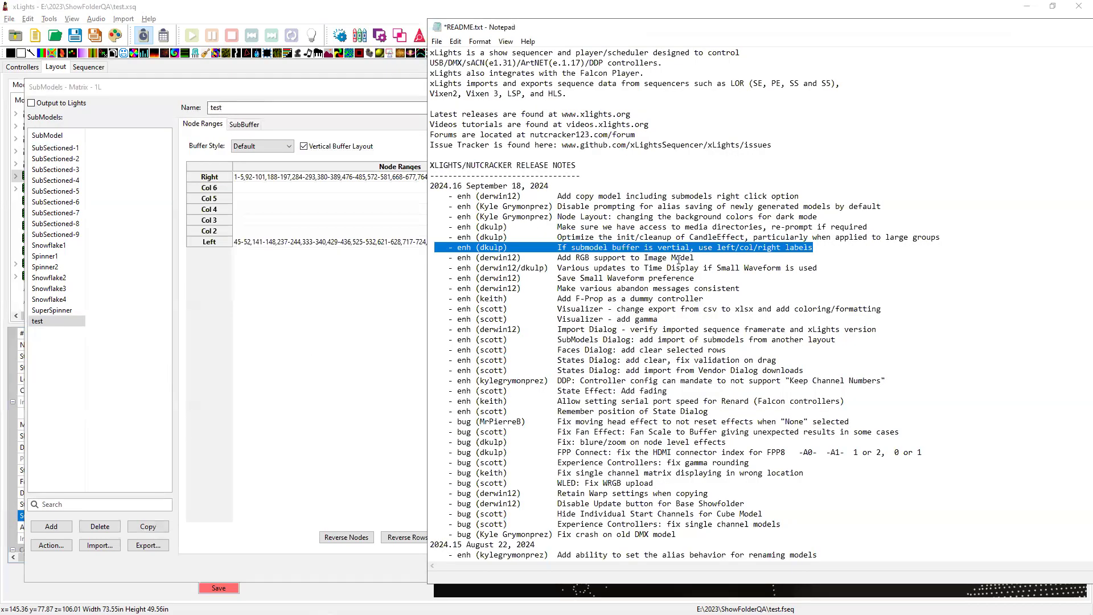
Read through the CandleEffect, media directories and dark mode release notes, highlighting each line.
drag(456, 237, 949, 241)
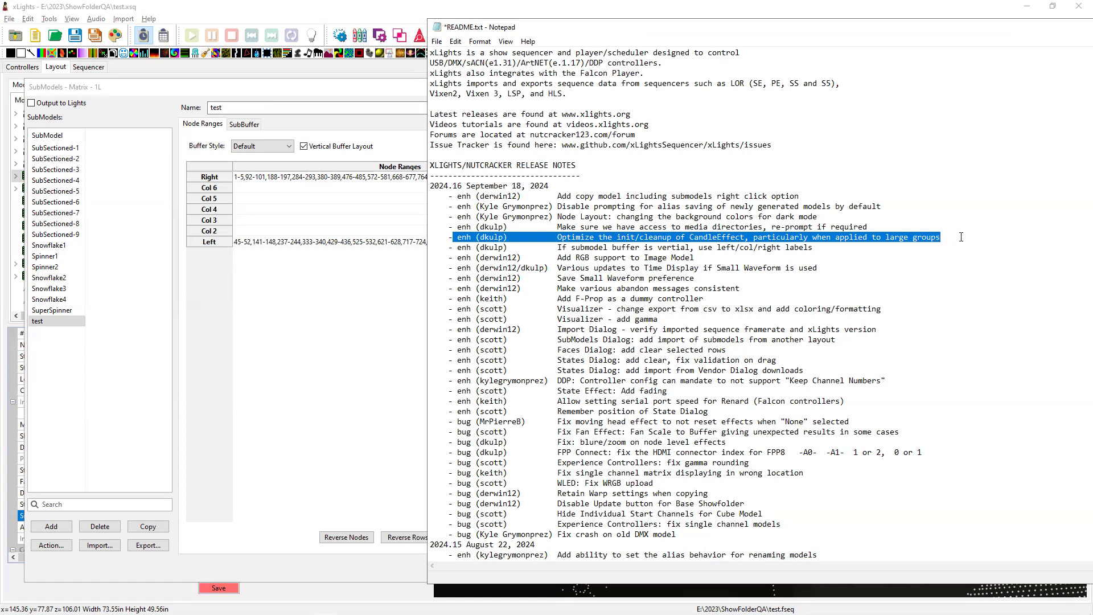
drag(964, 237, 445, 236)
drag(877, 227, 453, 226)
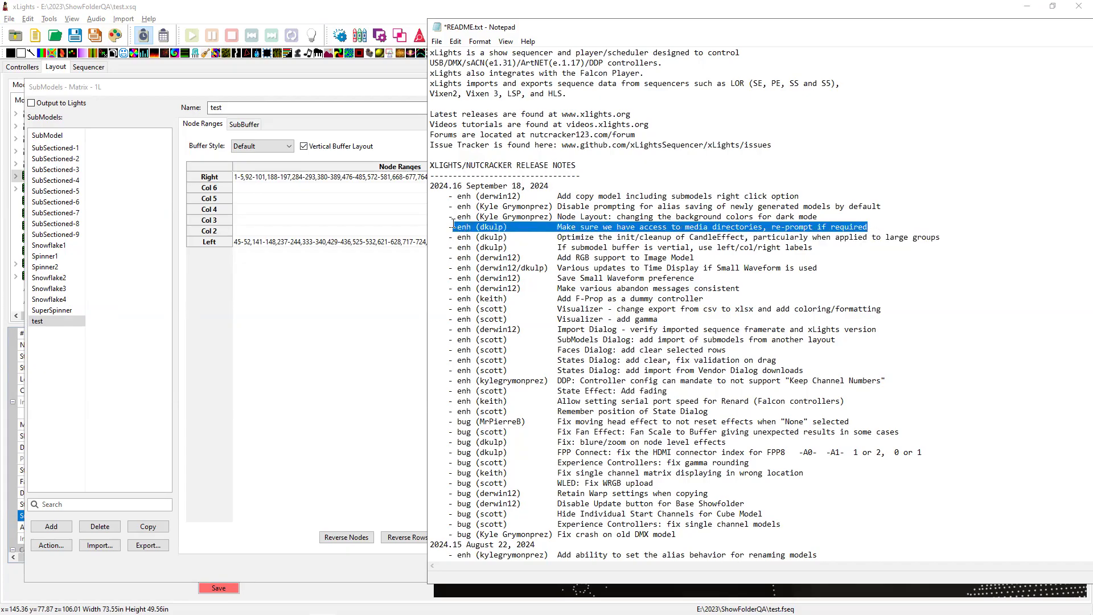
drag(874, 227, 413, 244)
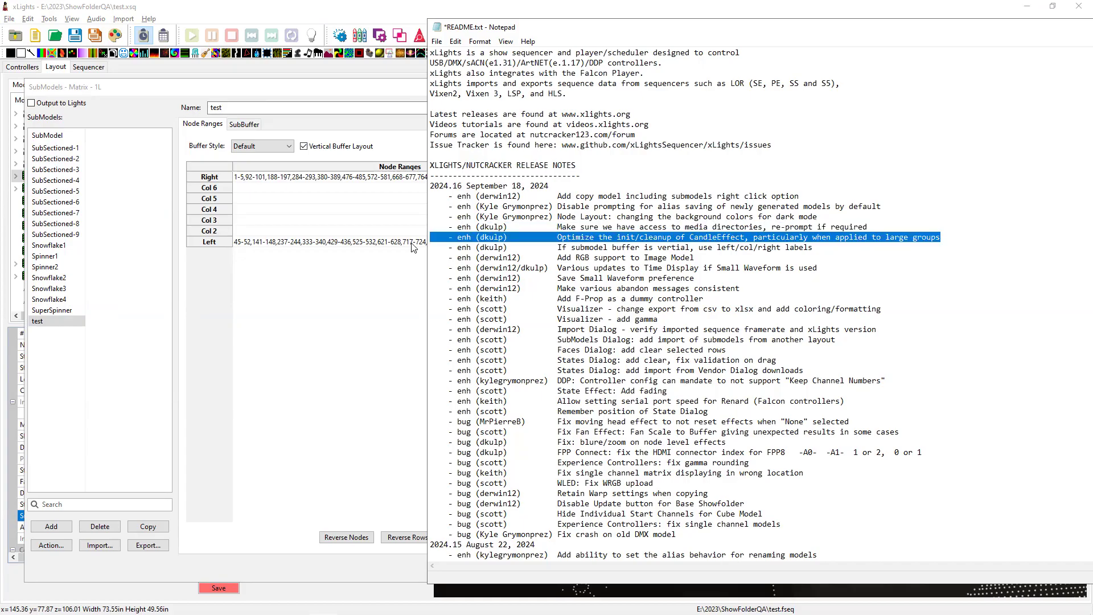
click(882, 224)
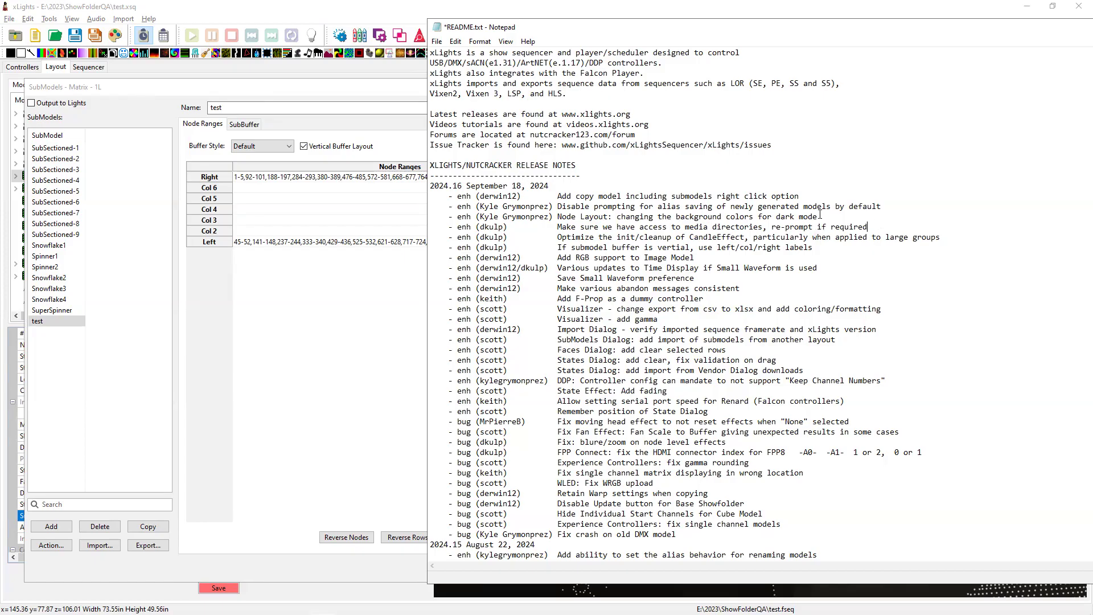
drag(431, 227, 642, 228)
mouse_move(821, 217)
mouse_down()
mouse_move(776, 217)
mouse_move(827, 216)
mouse_up()
Cancel the SubModels edits and confirm discarding them.
click(378, 293)
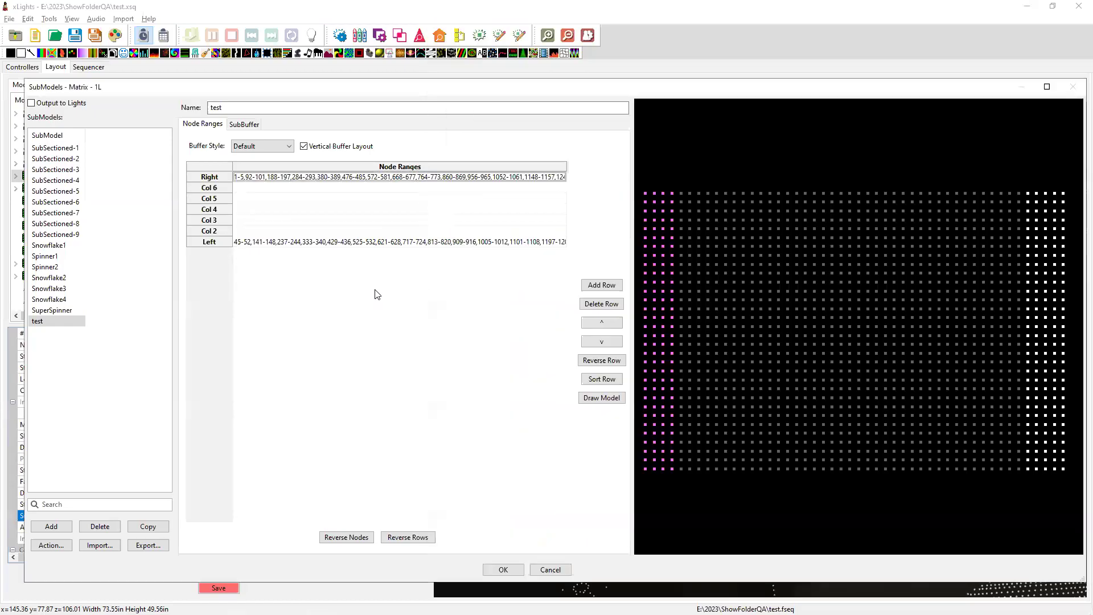
click(550, 569)
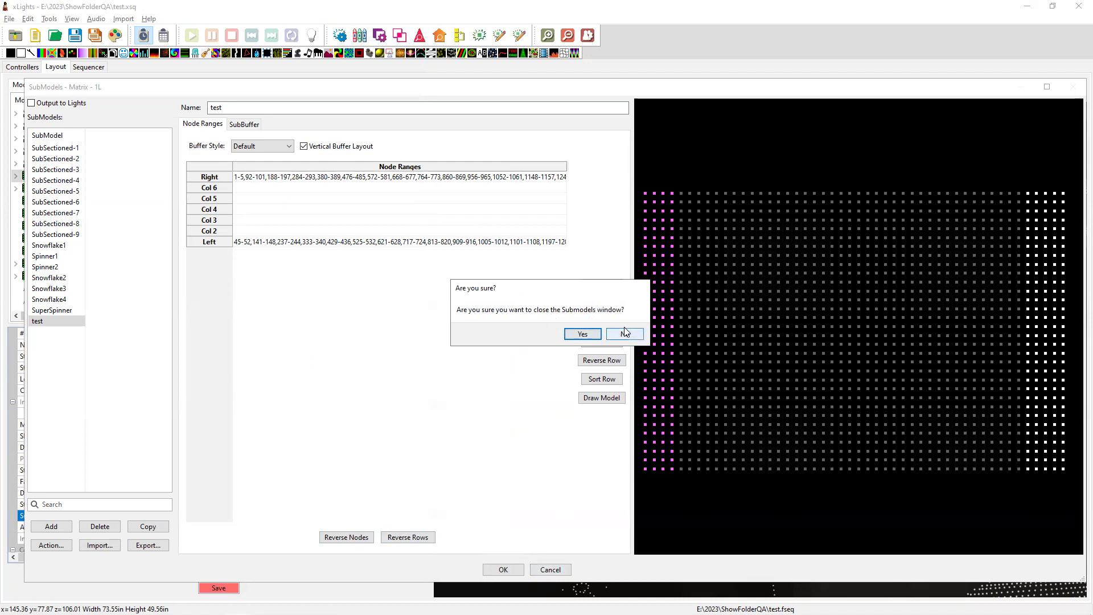
click(581, 333)
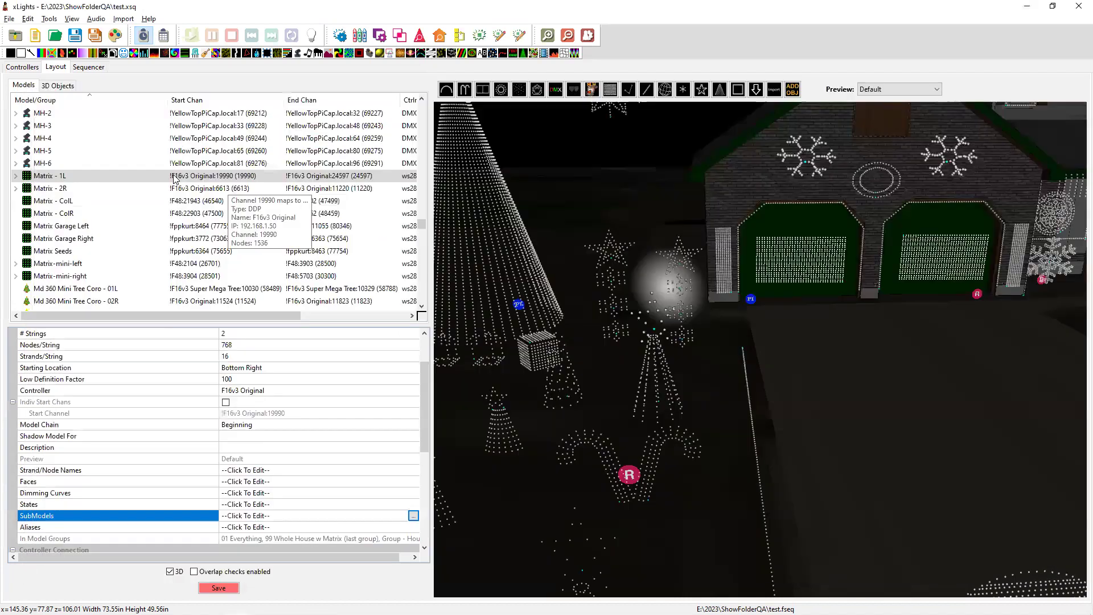
key(alt+Tab)
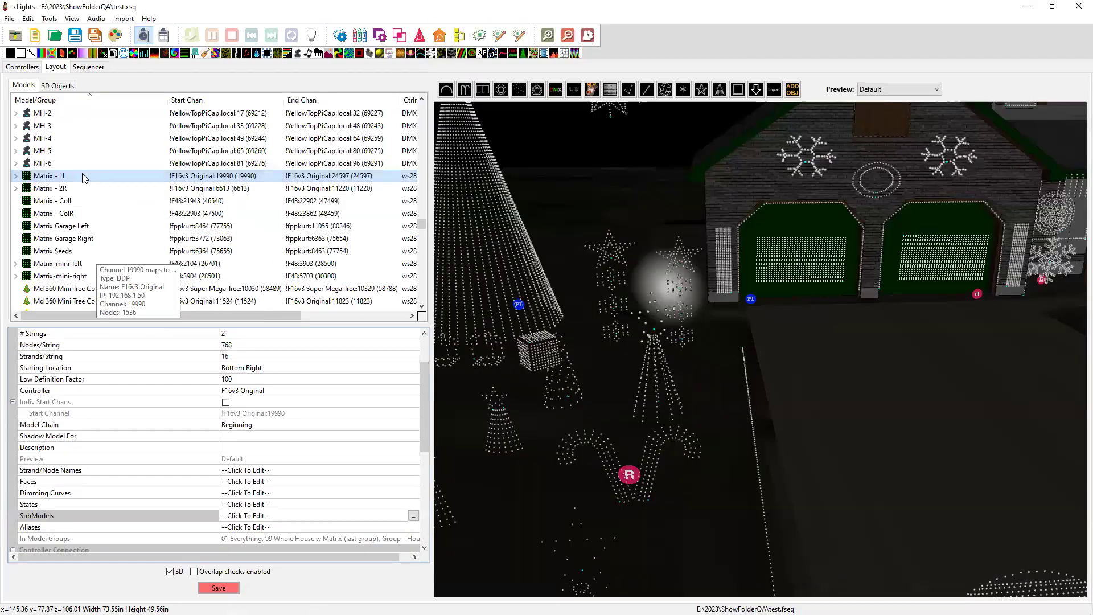
key(alt+Tab)
Open the Node Layout for Matrix - 1L and enlarge its window.
drag(884, 350, 560, 394)
right_click(907, 248)
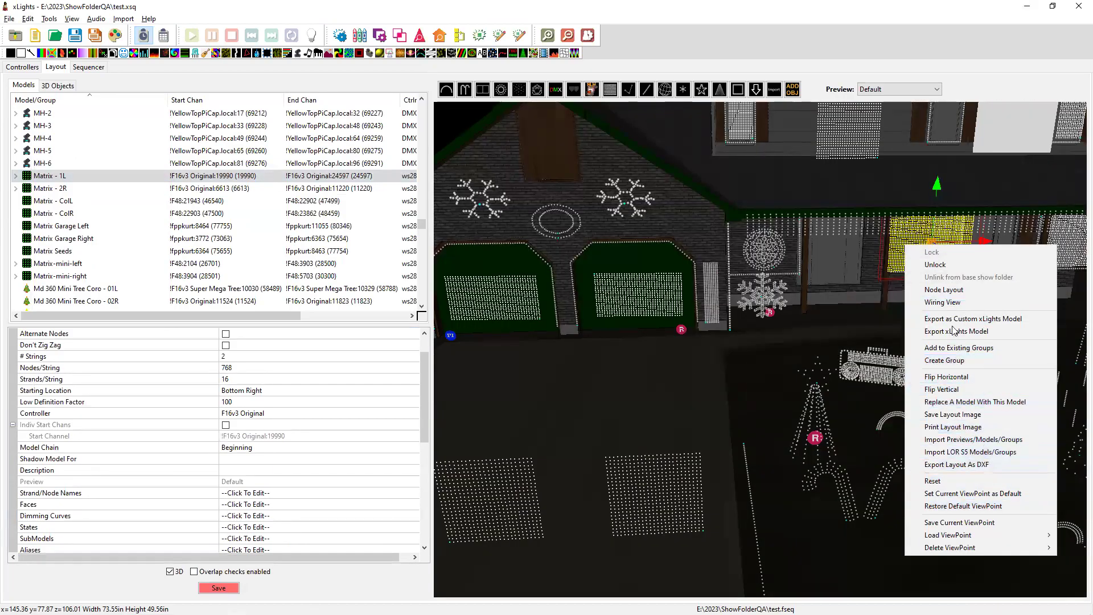
click(947, 289)
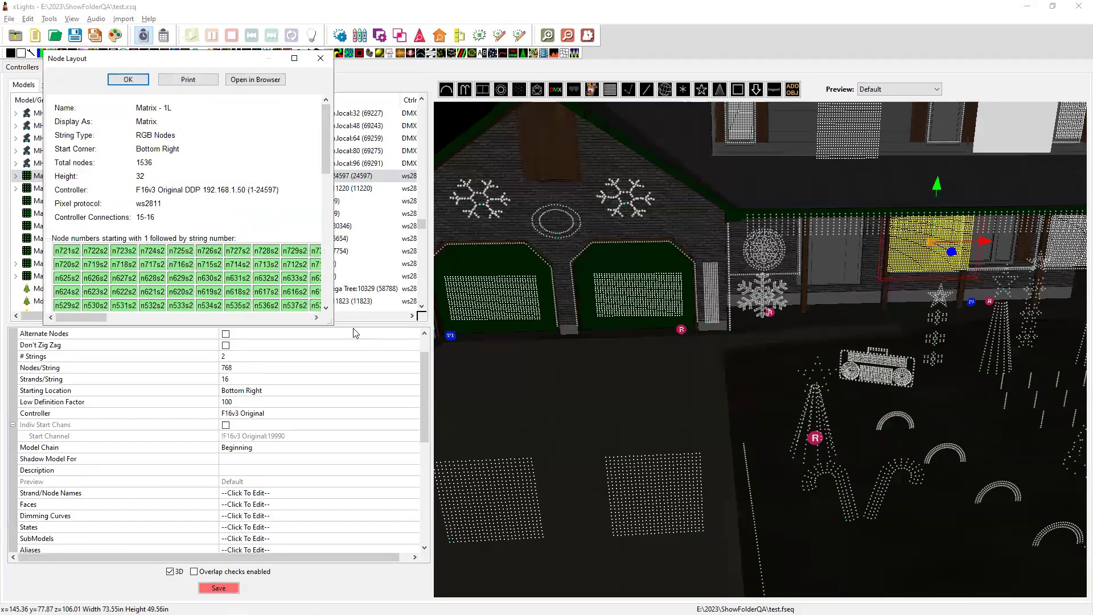
drag(331, 324, 891, 580)
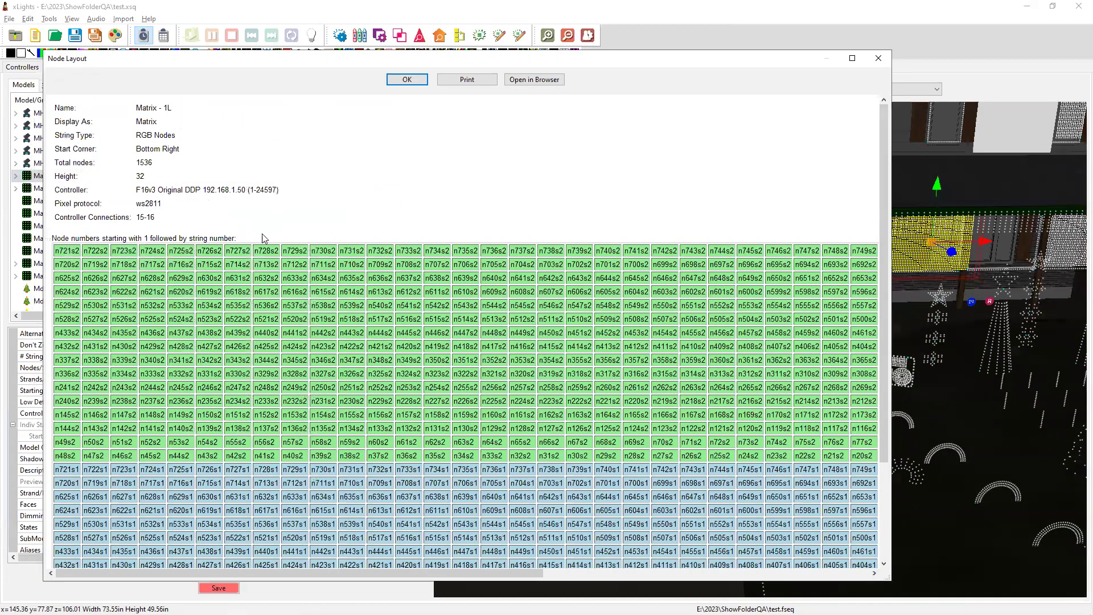
scroll(342, 521, down, 3)
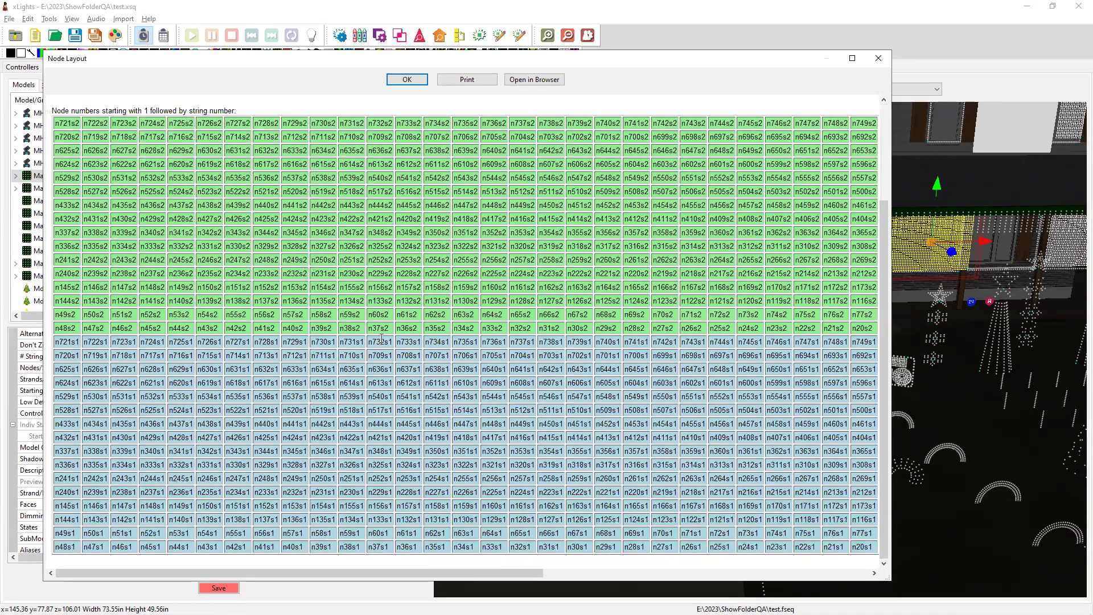
key(alt+Tab)
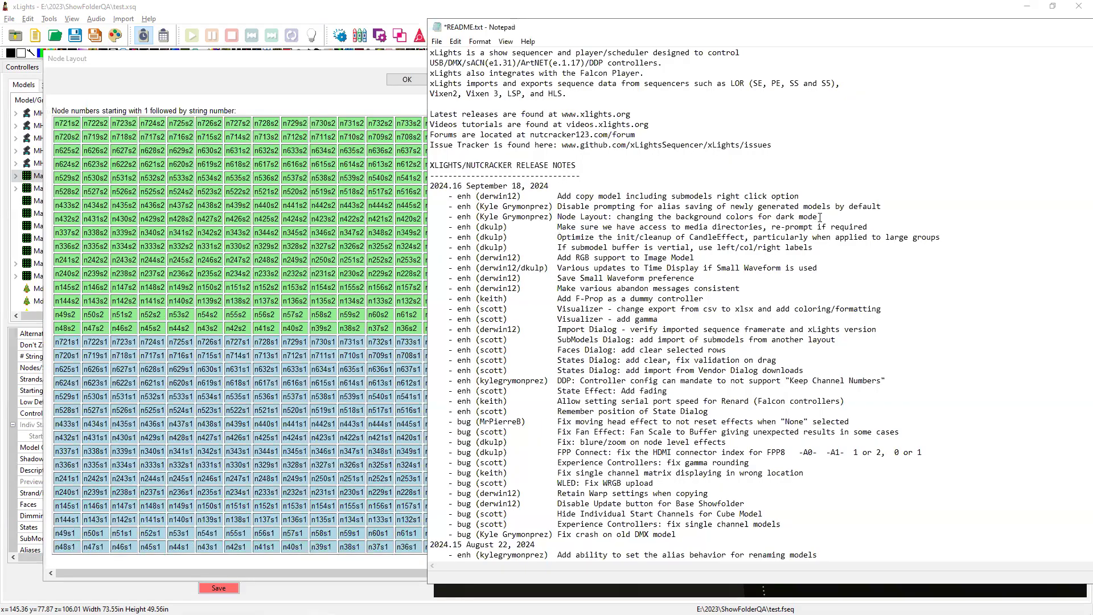
Highlight the dark-mode Node Layout and alias-prompting notes, then close the Node Layout window.
drag(818, 217, 539, 216)
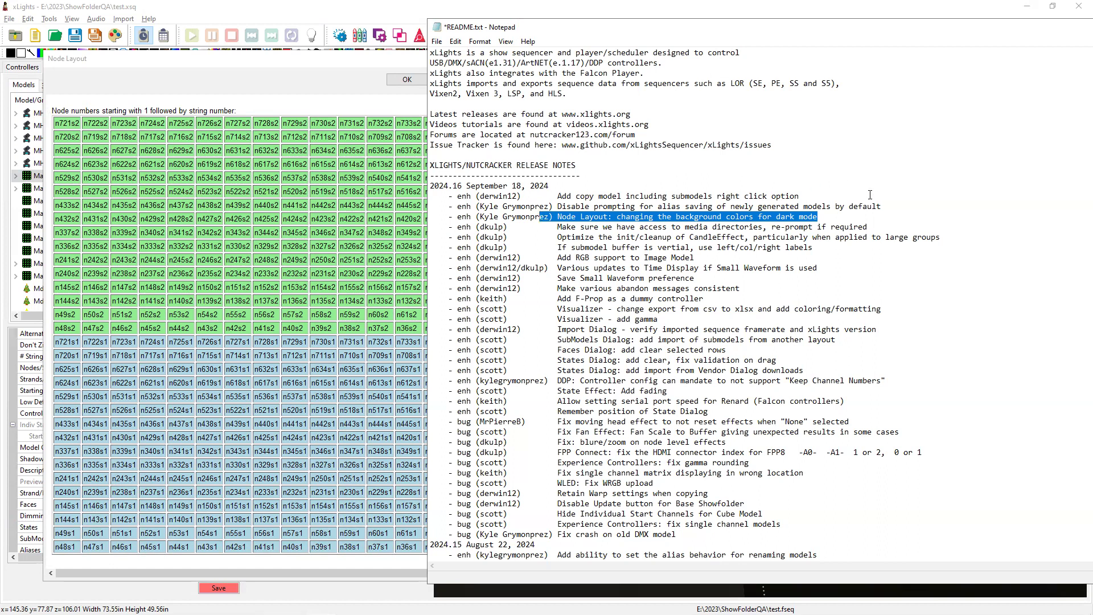
drag(898, 206, 450, 204)
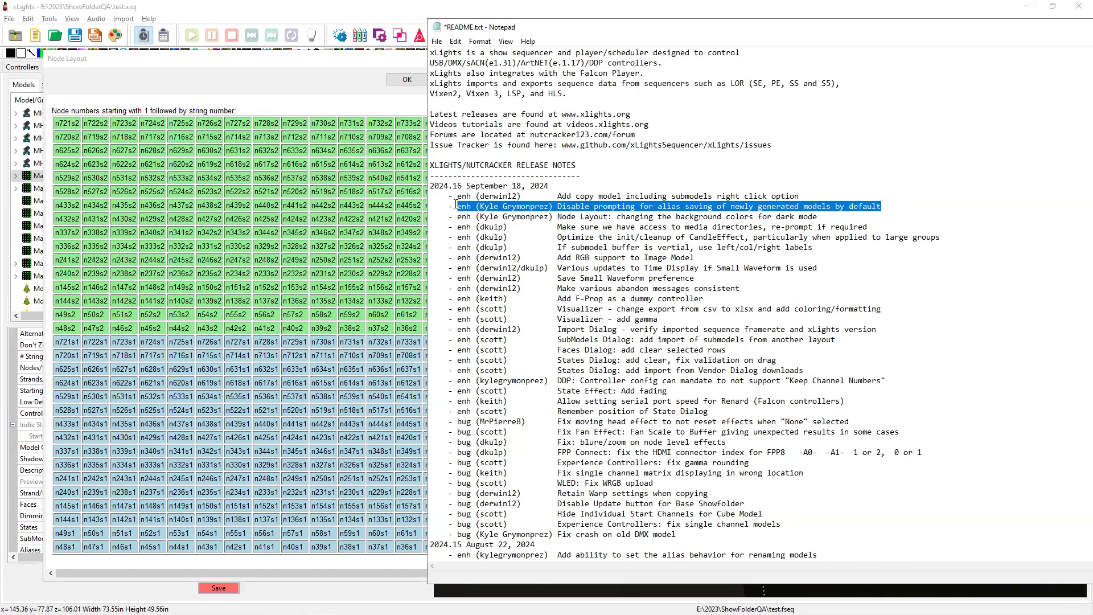
click(234, 229)
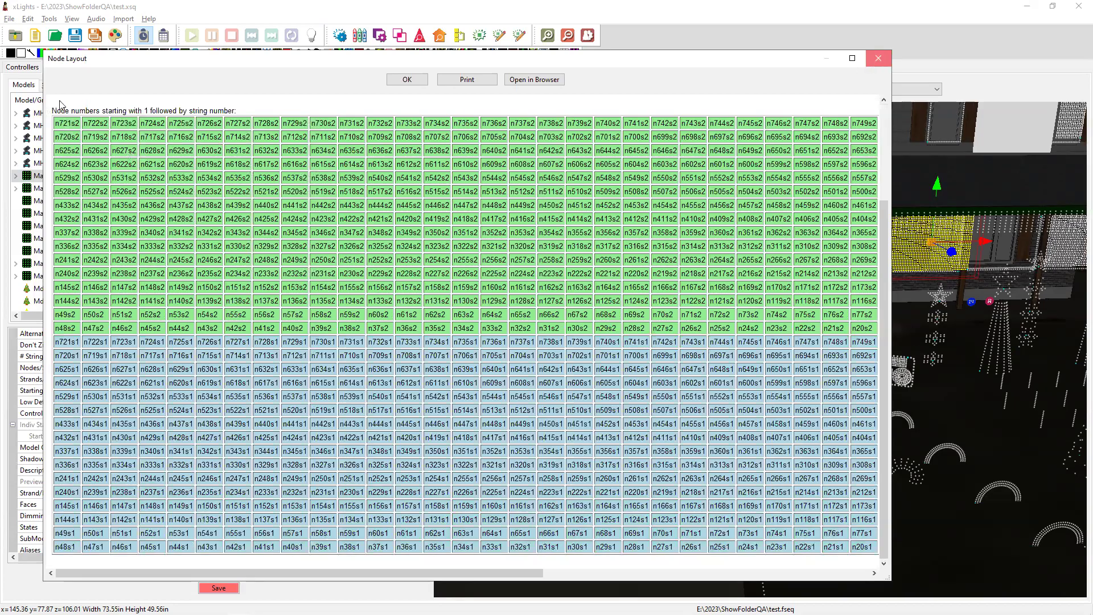
click(869, 61)
Review the Model renaming alias behavior preference, leaving it at Always Prompt.
click(10, 19)
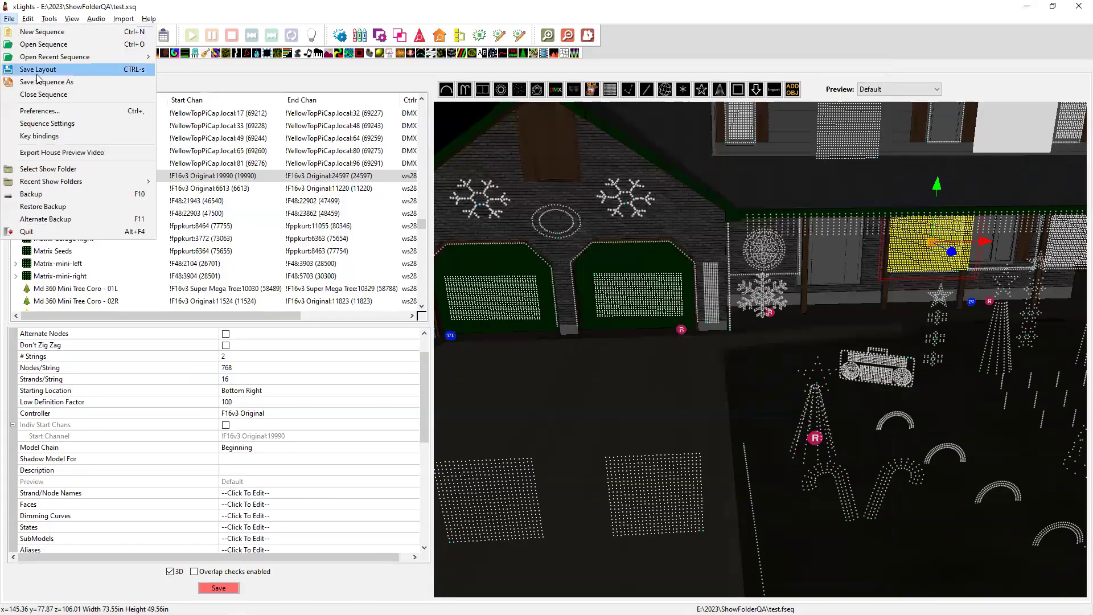
click(57, 111)
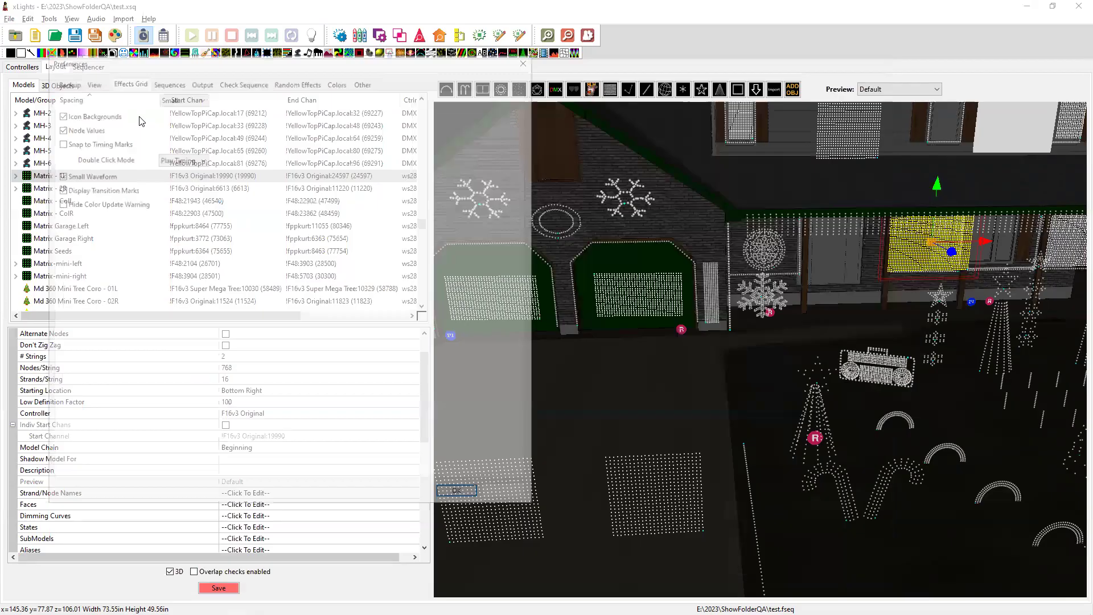
click(364, 81)
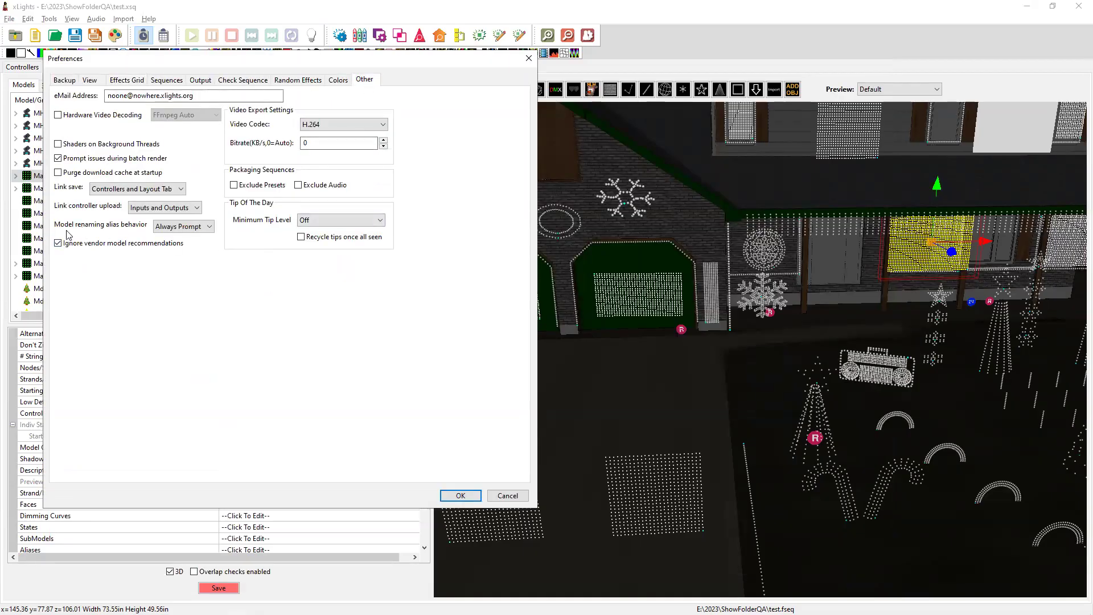
click(184, 228)
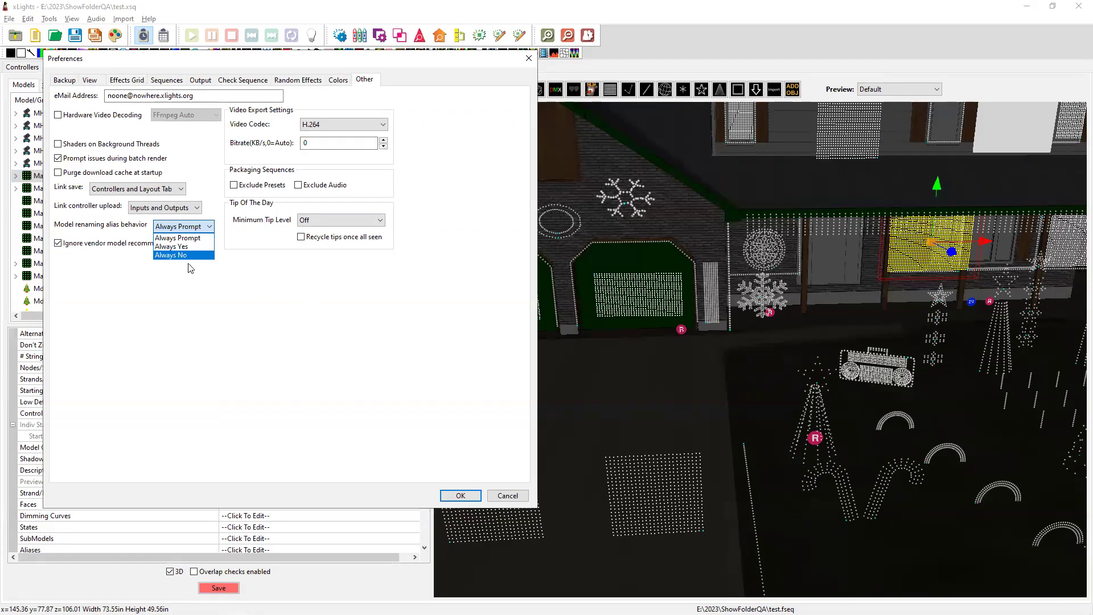
click(513, 499)
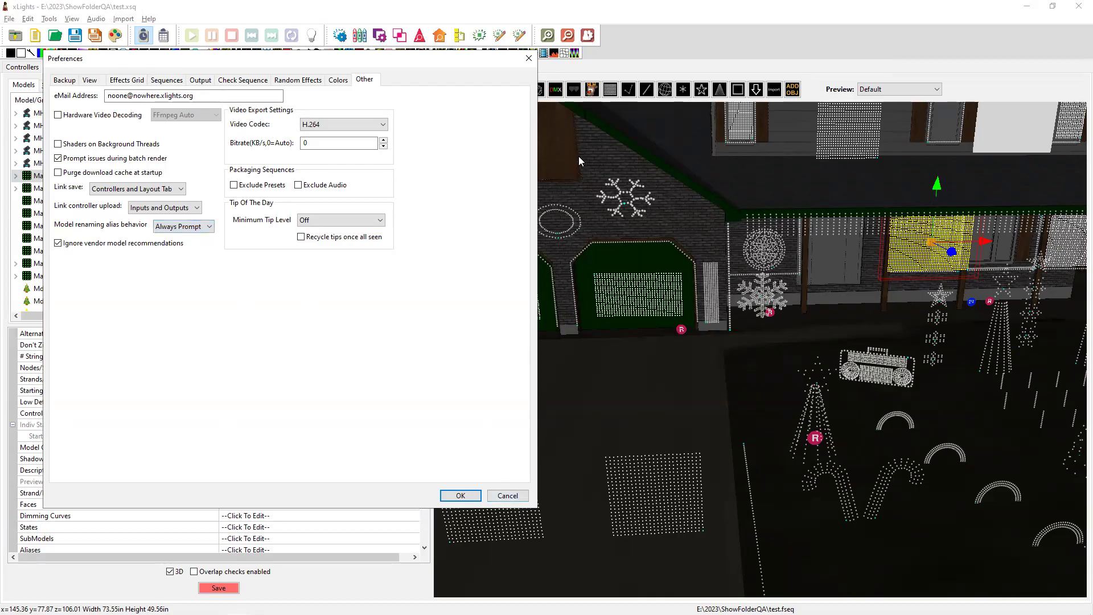
click(529, 58)
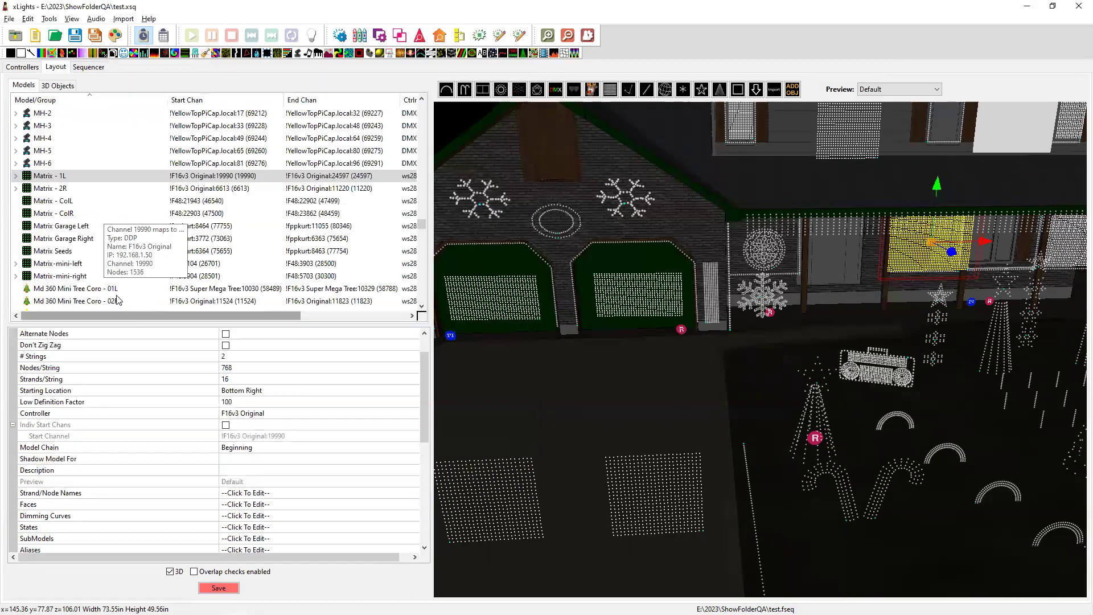
Paste a copy of the Triple Arches-1 arch and add it to the original's groups.
click(889, 424)
click(887, 419)
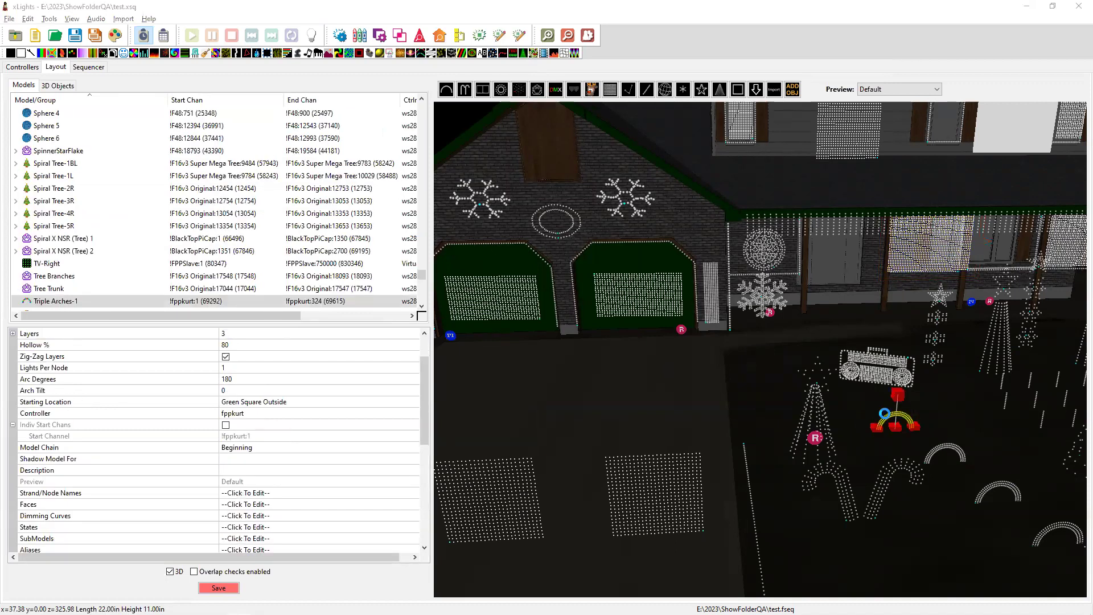
key(ctrl+v)
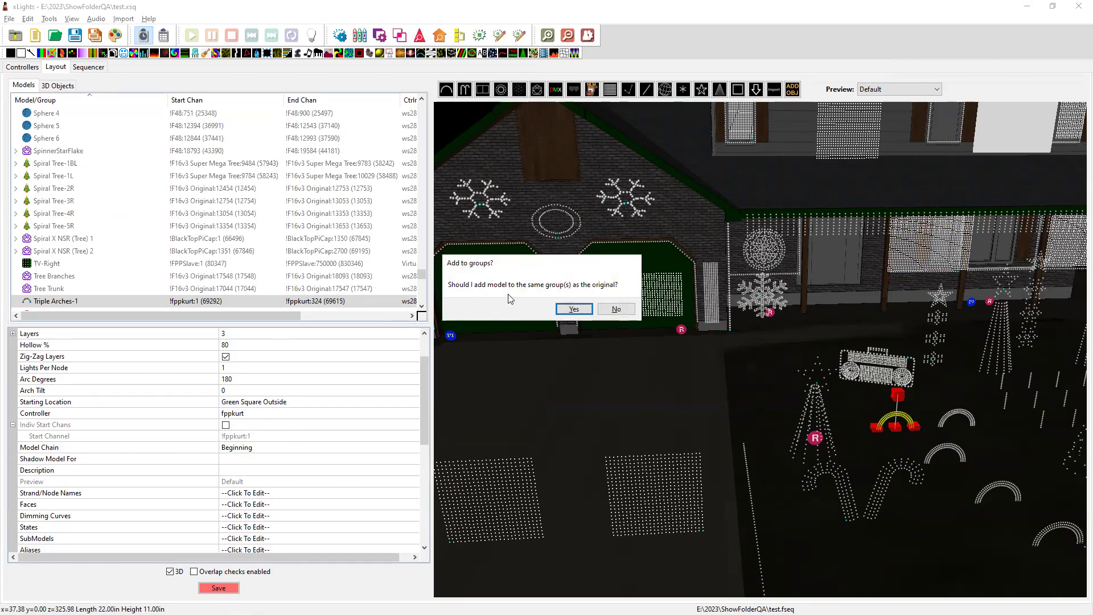
click(574, 309)
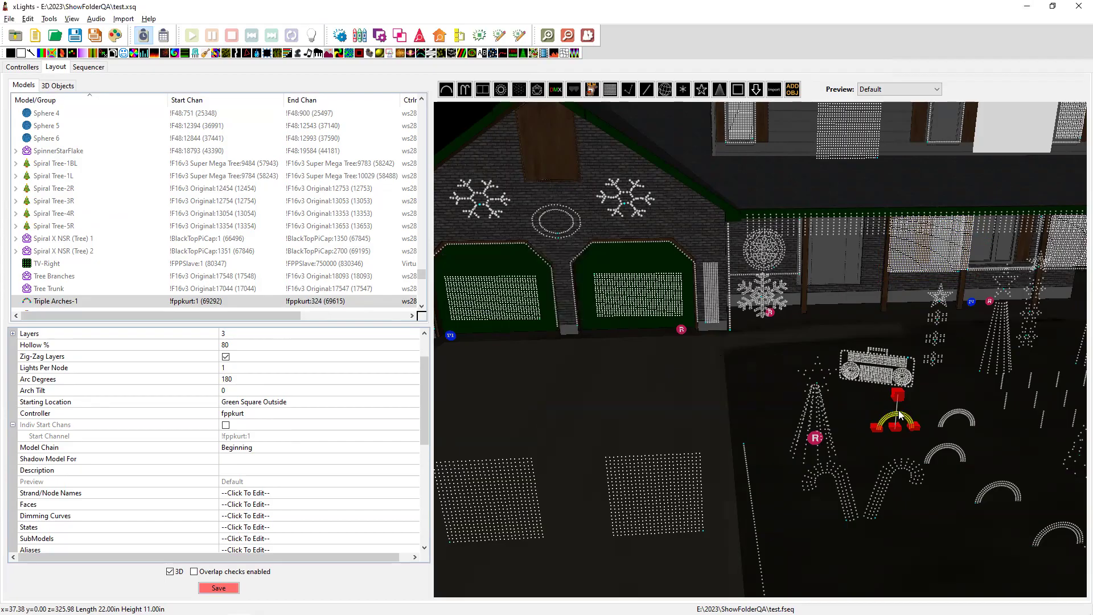
Rename the copied arch Triple Arches-5 to 'Triple Arches New One'.
click(957, 422)
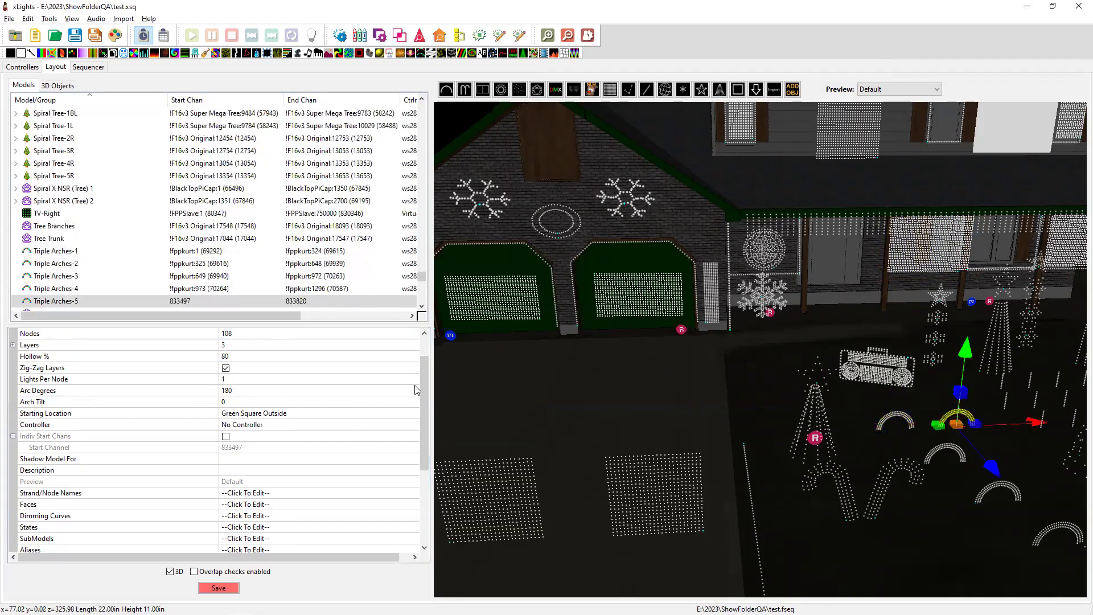
drag(424, 384, 425, 345)
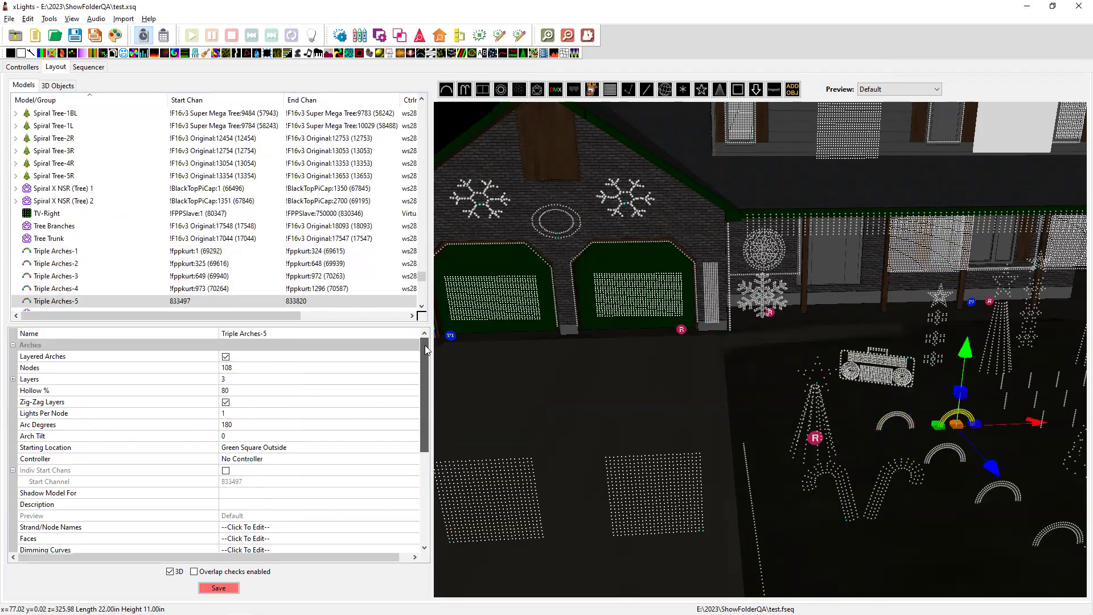
click(288, 333)
click(289, 332)
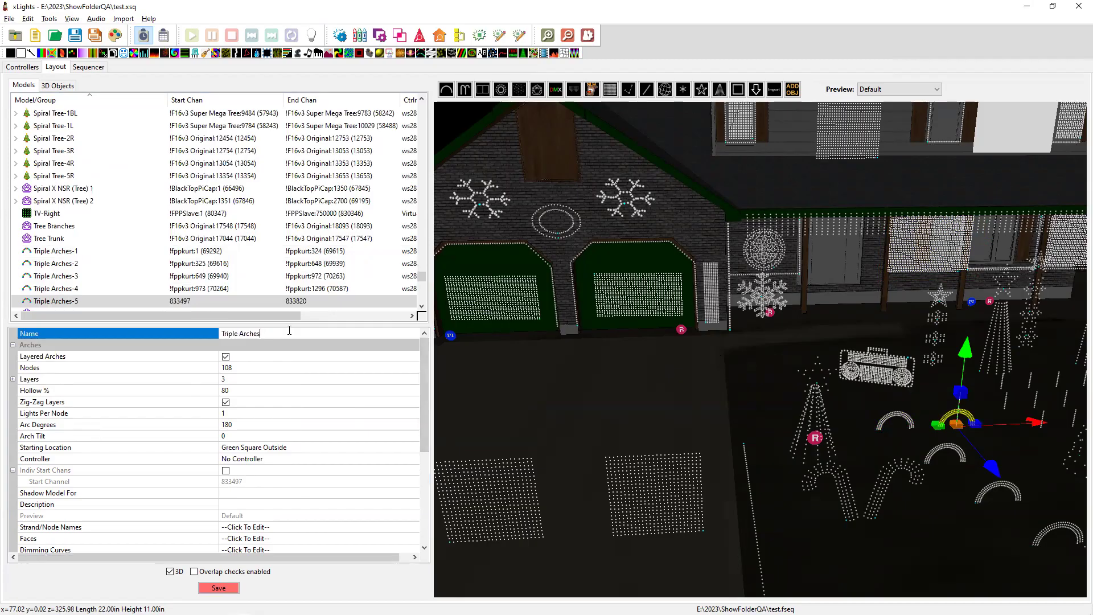
text(New One)
key(Return)
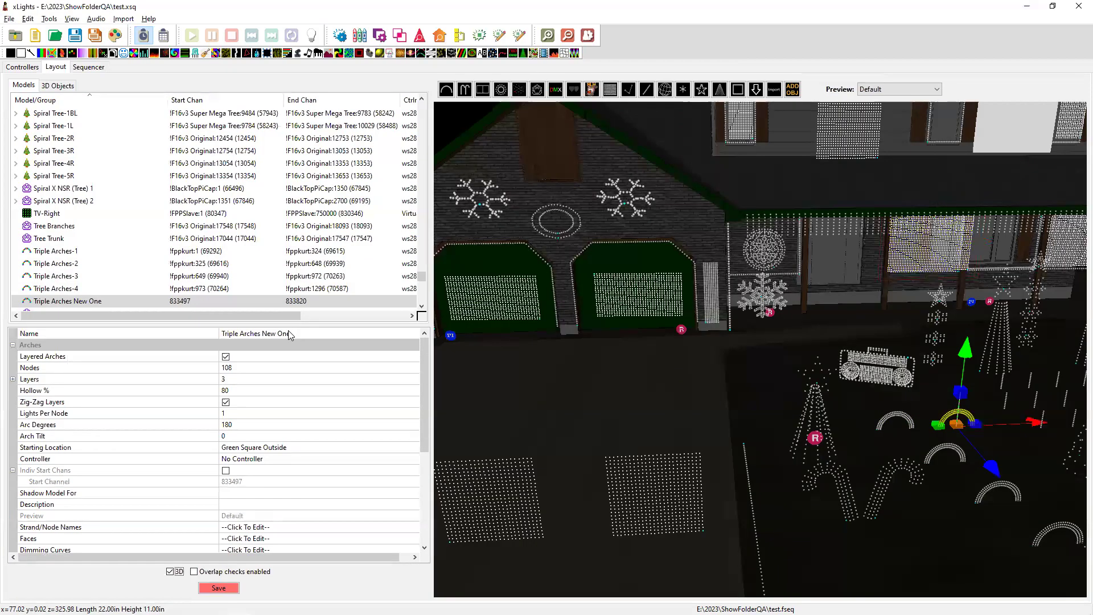
click(291, 333)
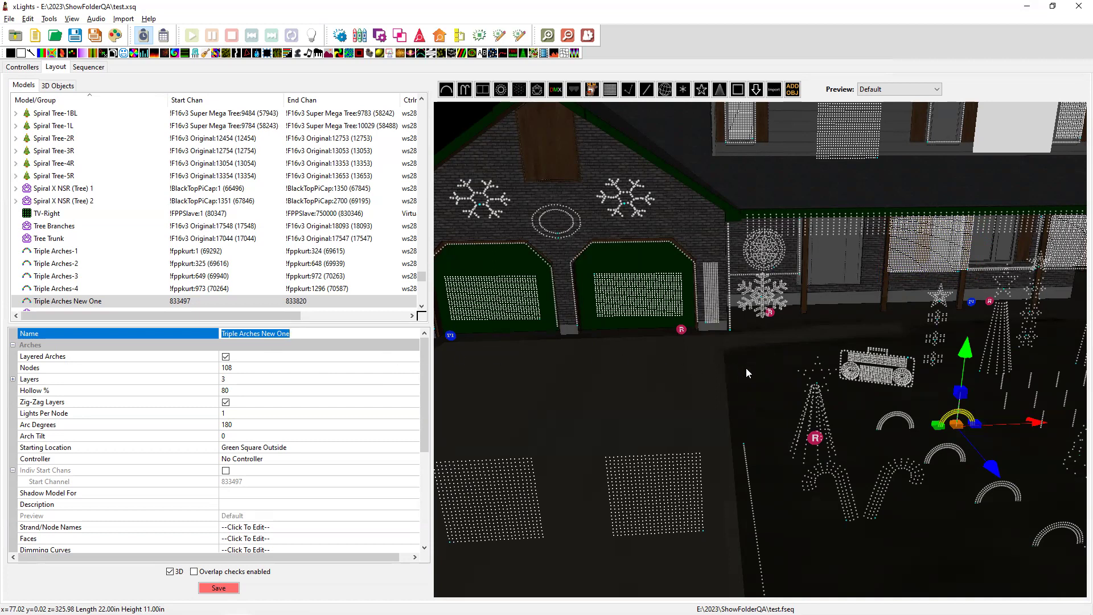
Choose Triple Arches-1 as the model for Triple Arches New One to replace.
right_click(948, 417)
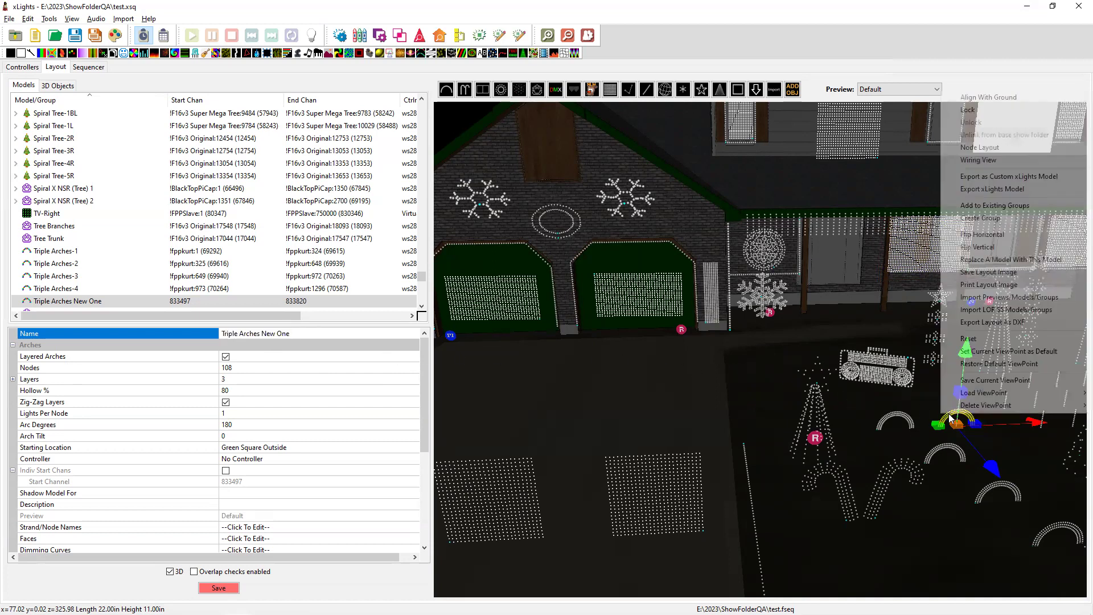
click(1019, 260)
scroll(994, 259, down, 3)
scroll(993, 259, down, 10)
scroll(993, 259, down, 10)
scroll(994, 259, down, 10)
scroll(993, 259, down, 8)
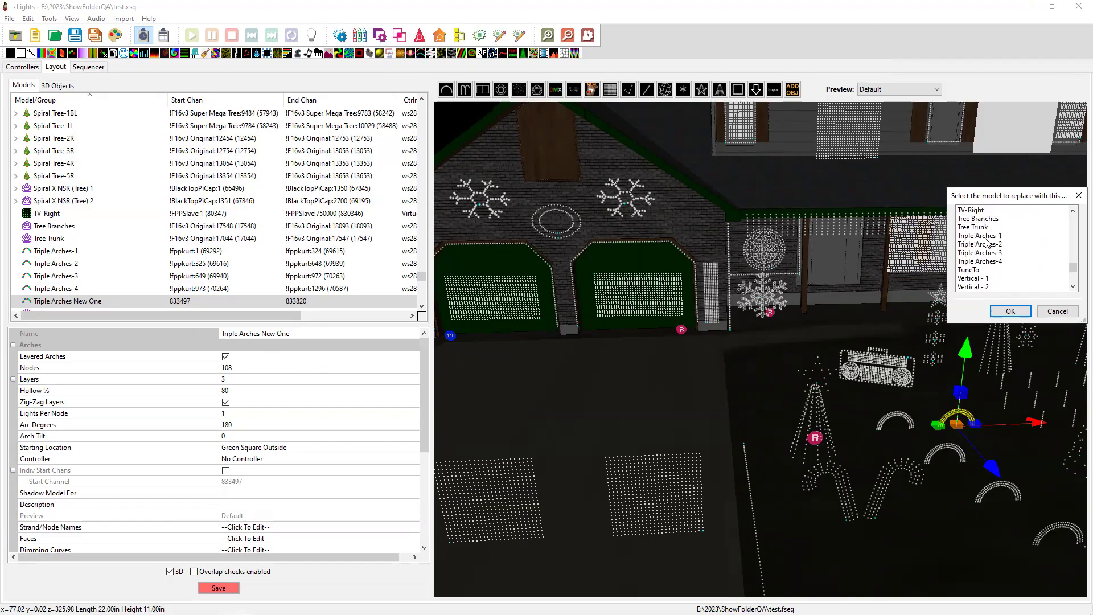
click(987, 235)
Confirm the replacement, copying the start channel and keeping size and position, without saving an alias.
click(1011, 311)
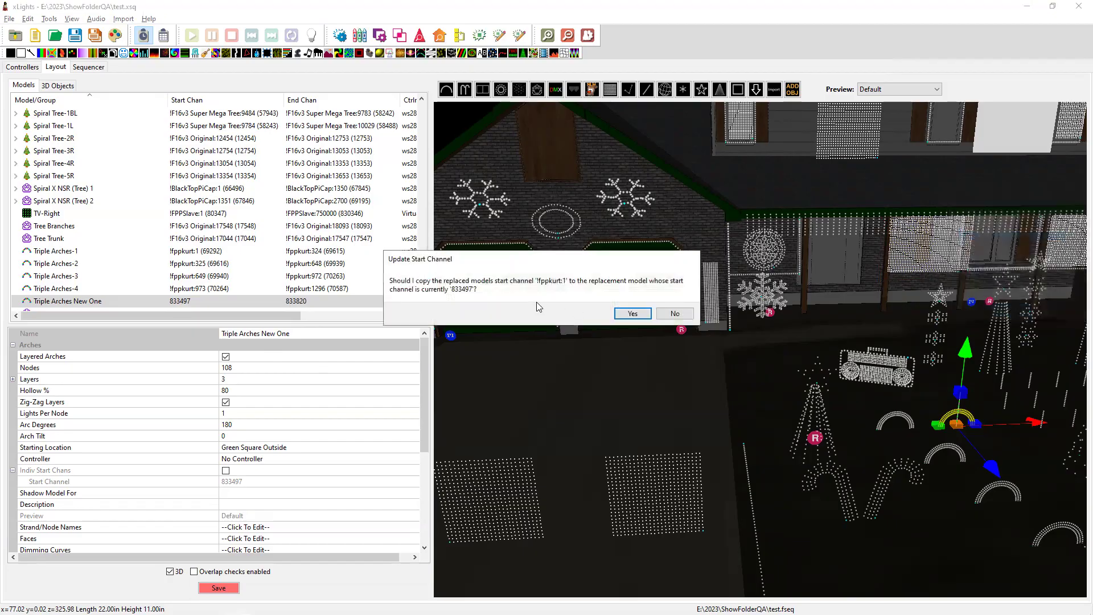
click(619, 313)
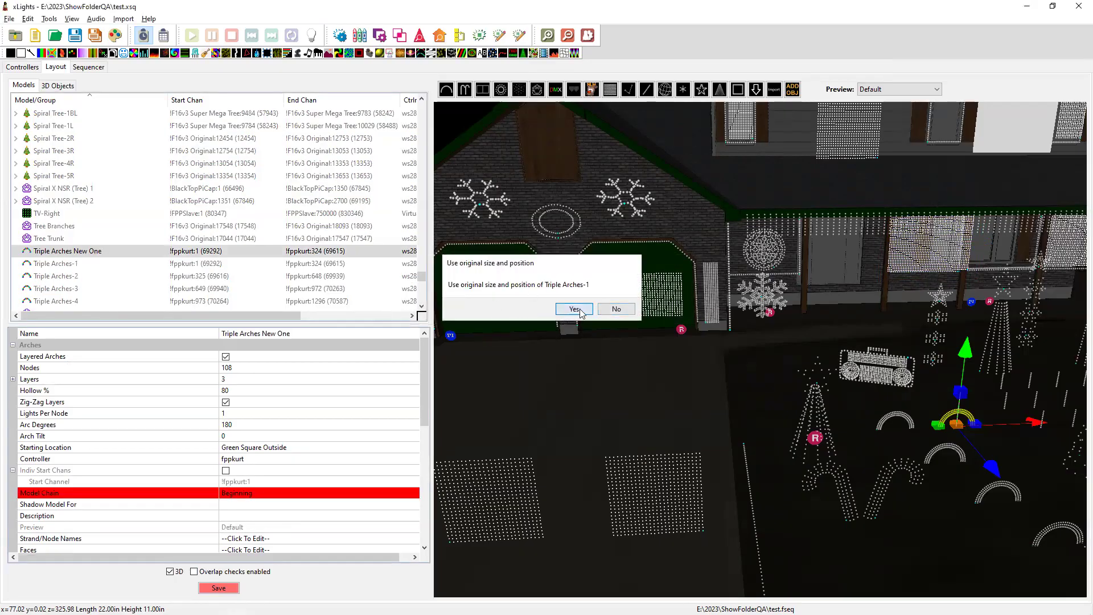
click(575, 309)
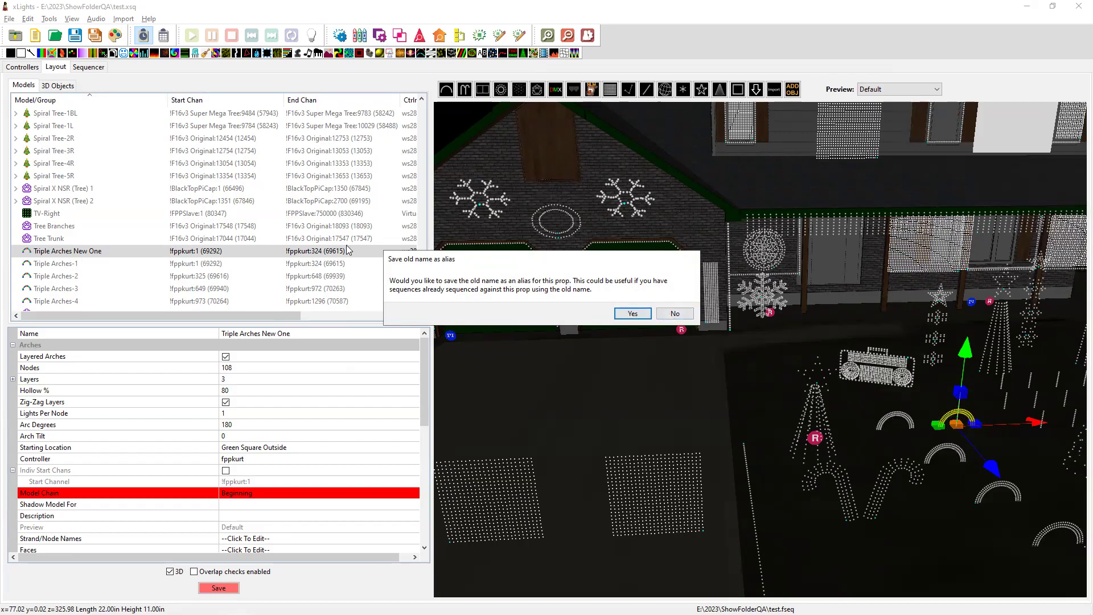
click(673, 314)
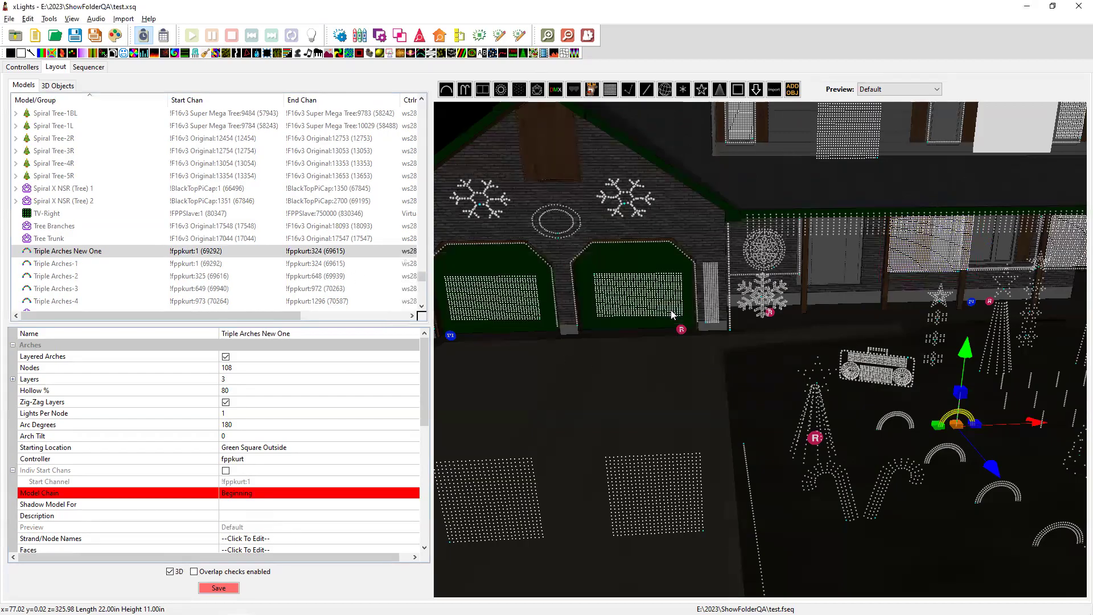
Add 'Triple Arches New One' as an alias on Triple Arches-1, then select the Lg 360 Mini Tree.
click(74, 252)
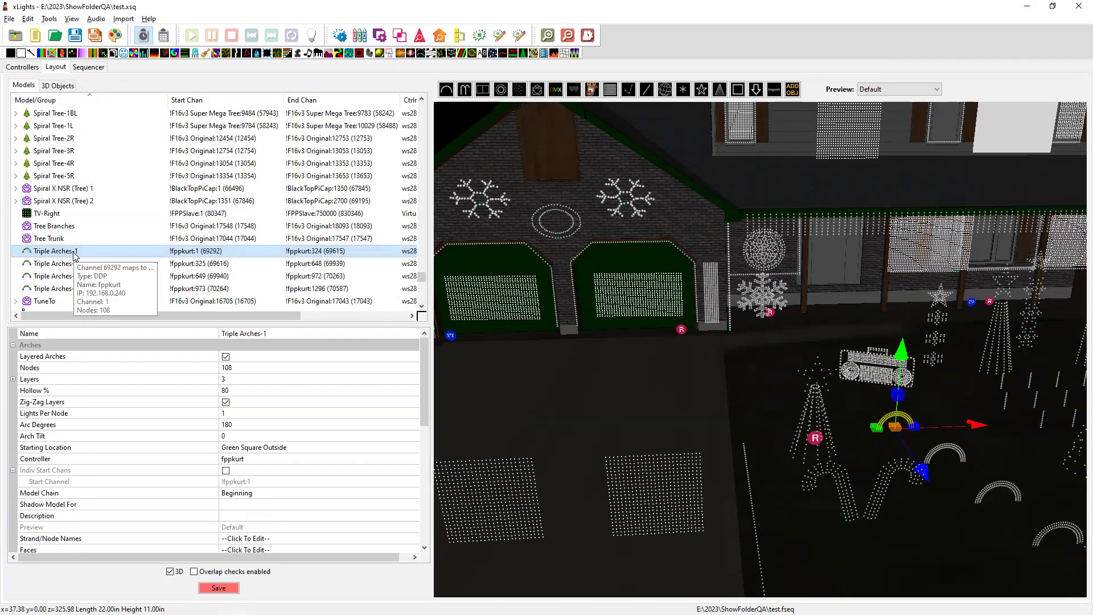
scroll(133, 474, down, 4)
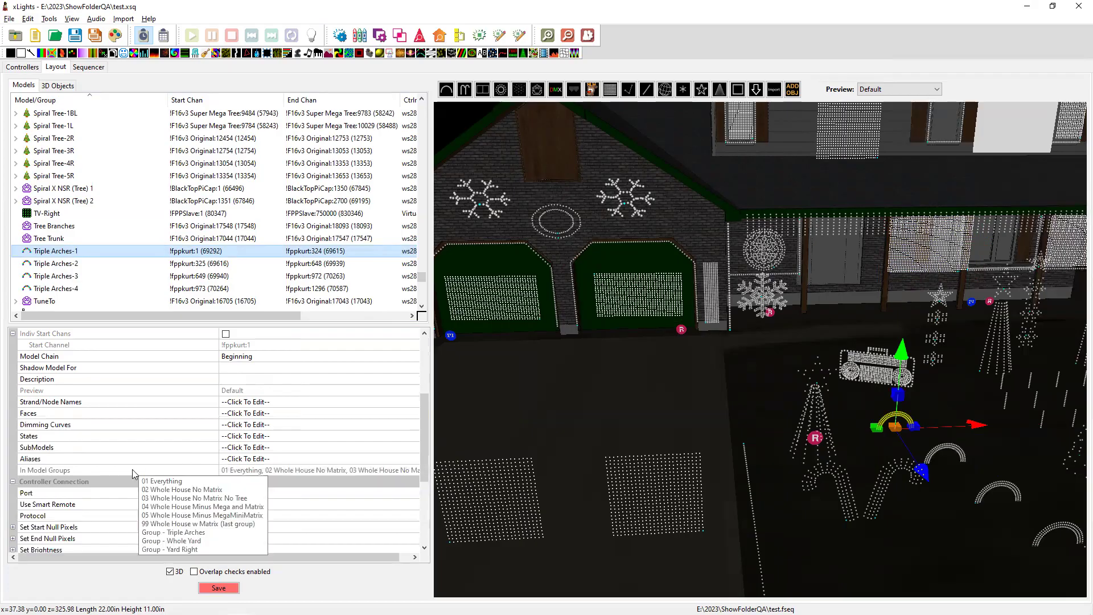
click(240, 462)
click(413, 458)
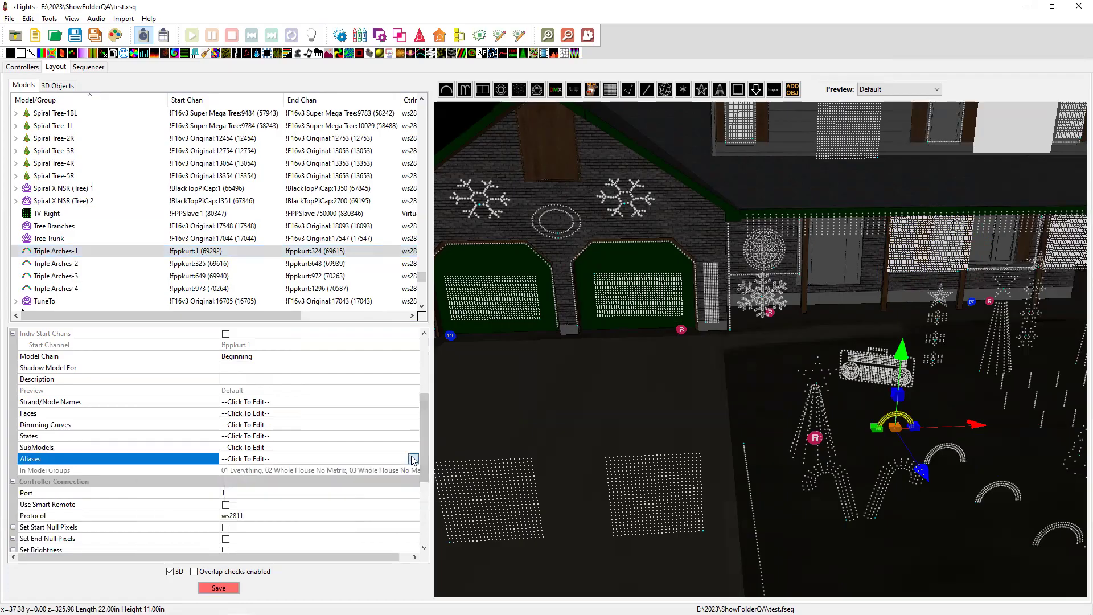
click(172, 79)
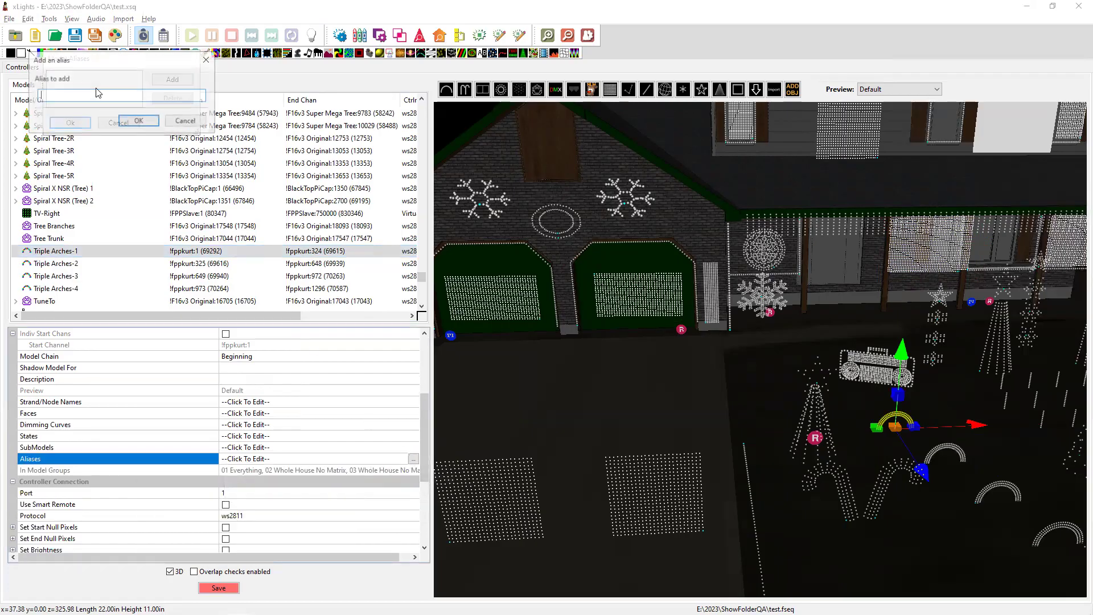
text(Triple)
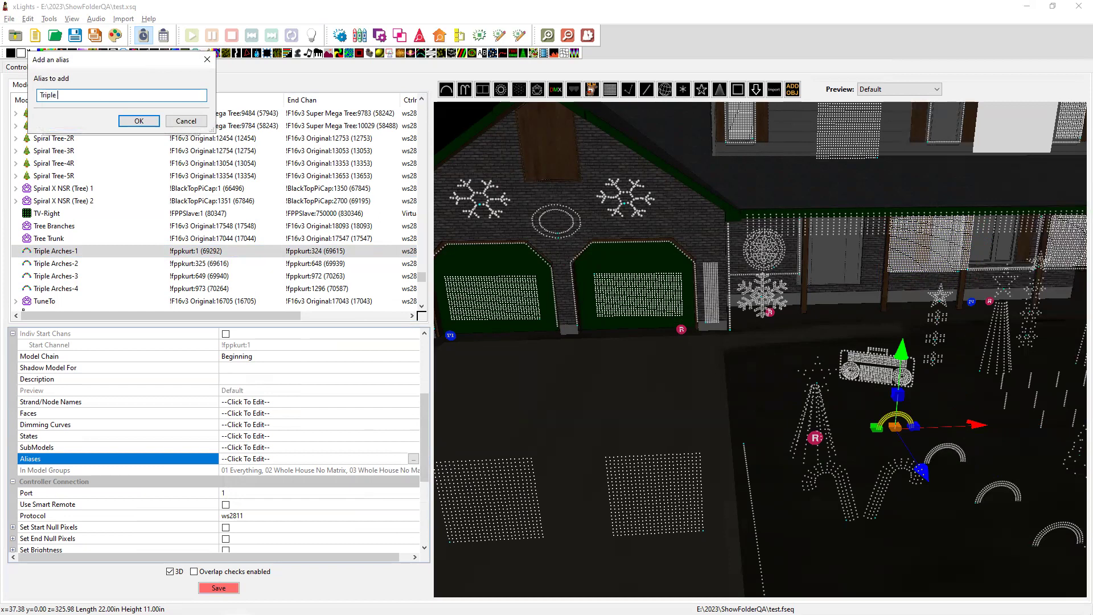
text( Arches New One)
click(139, 122)
click(86, 124)
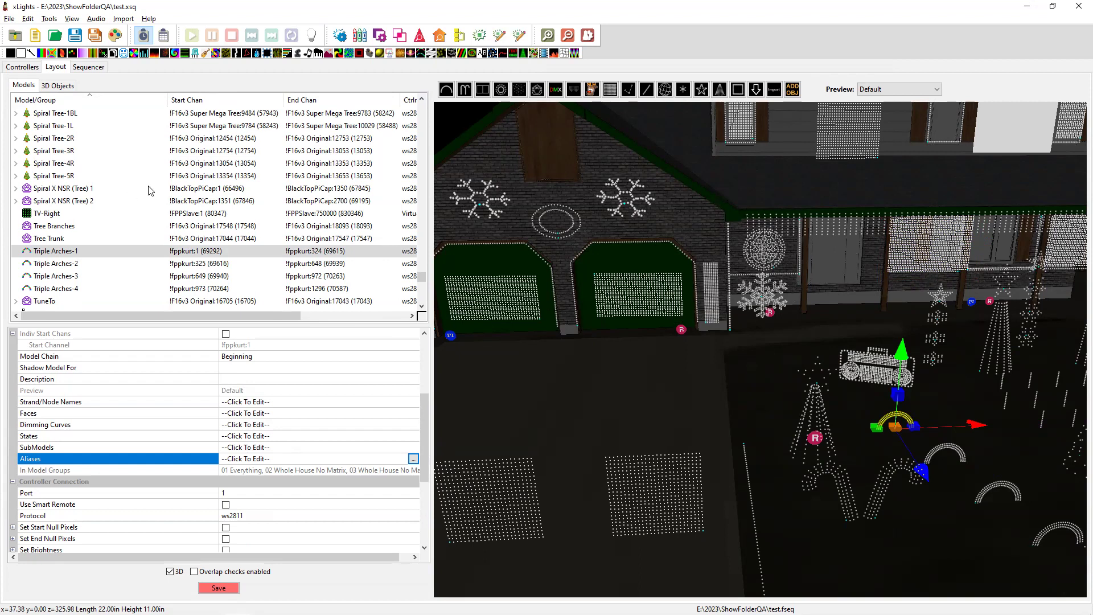
click(774, 409)
click(814, 413)
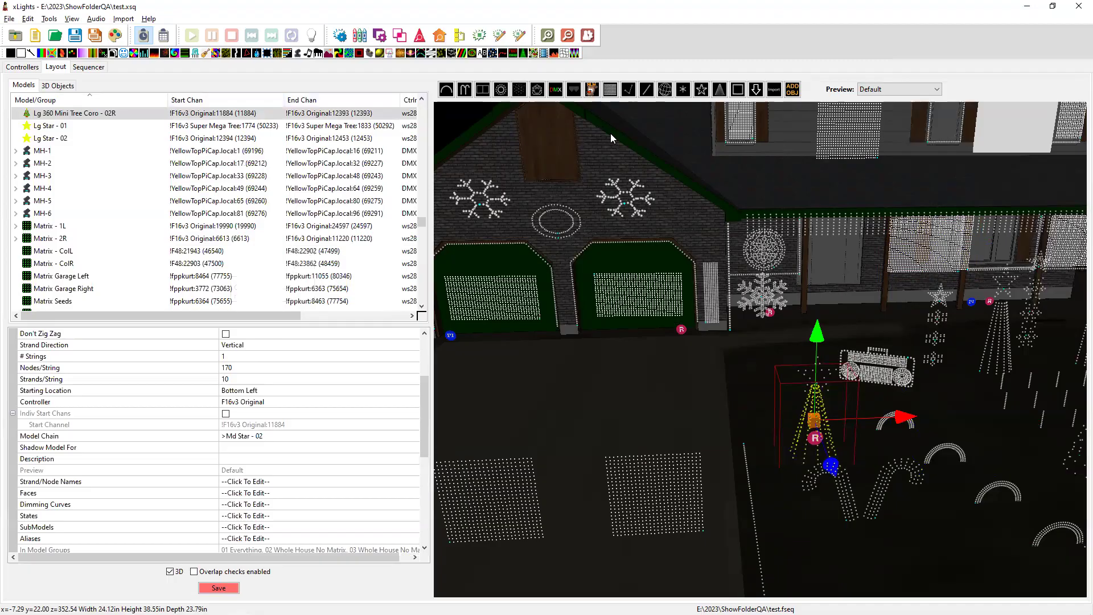
Highlight the 'Add copy model including submodels' note in README.txt, then go back to xLights' Sequencer.
key(alt+Tab)
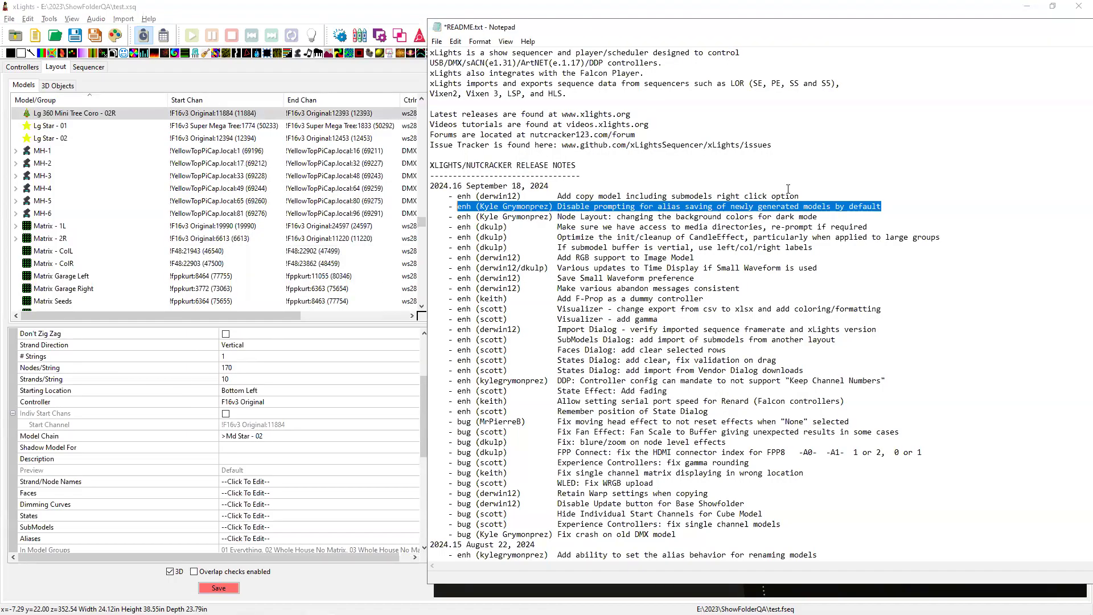
drag(806, 196, 430, 196)
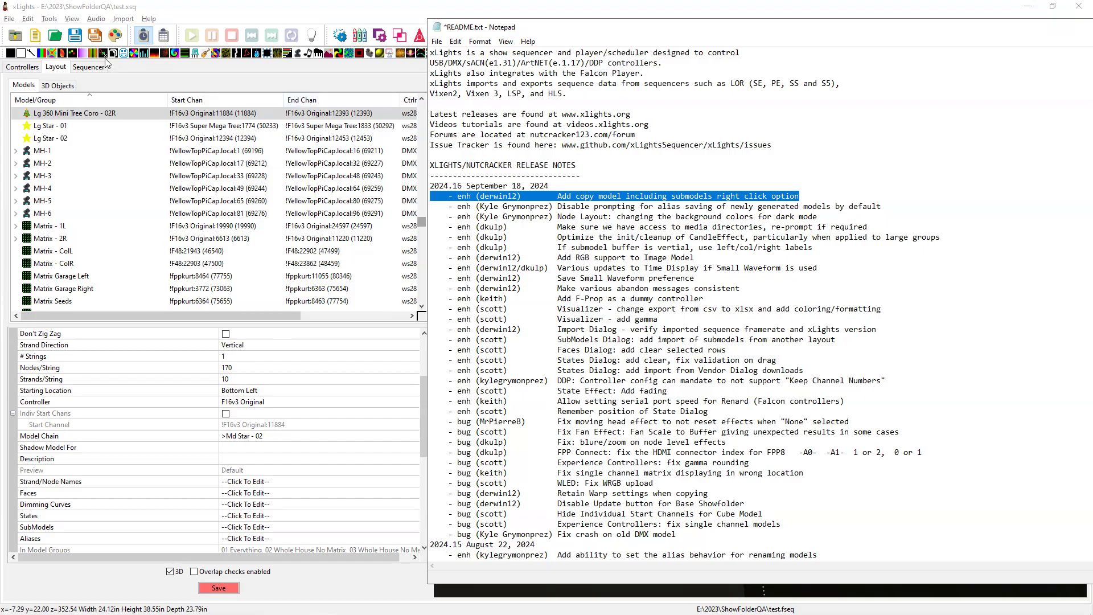
click(89, 67)
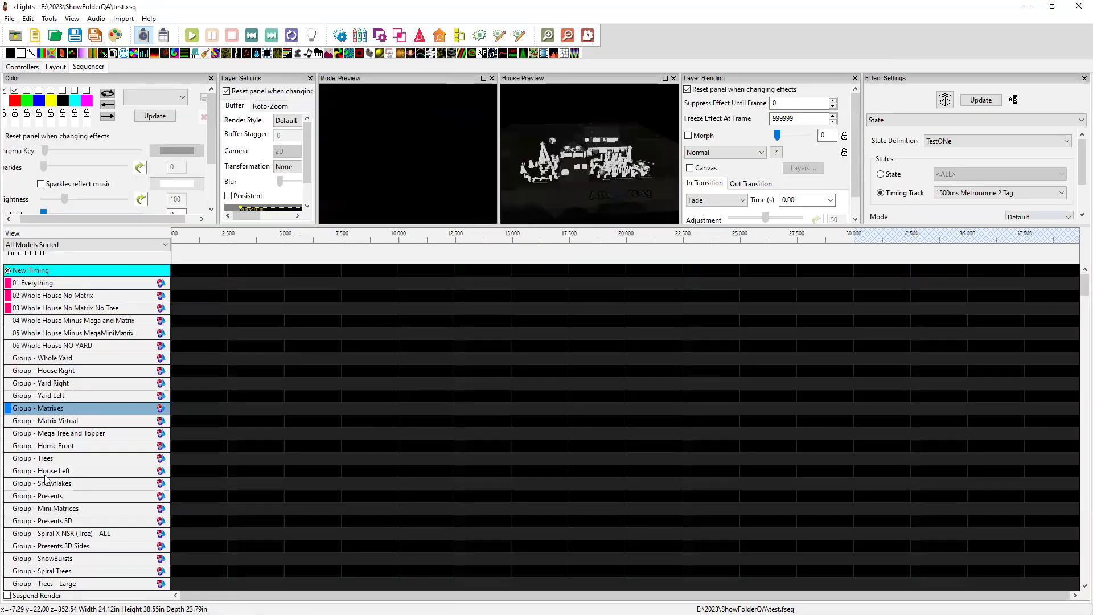
Expand the PC Spinner Outer Diamonds group to show its four OuterDiamonds submodels.
scroll(45, 489, down, 7)
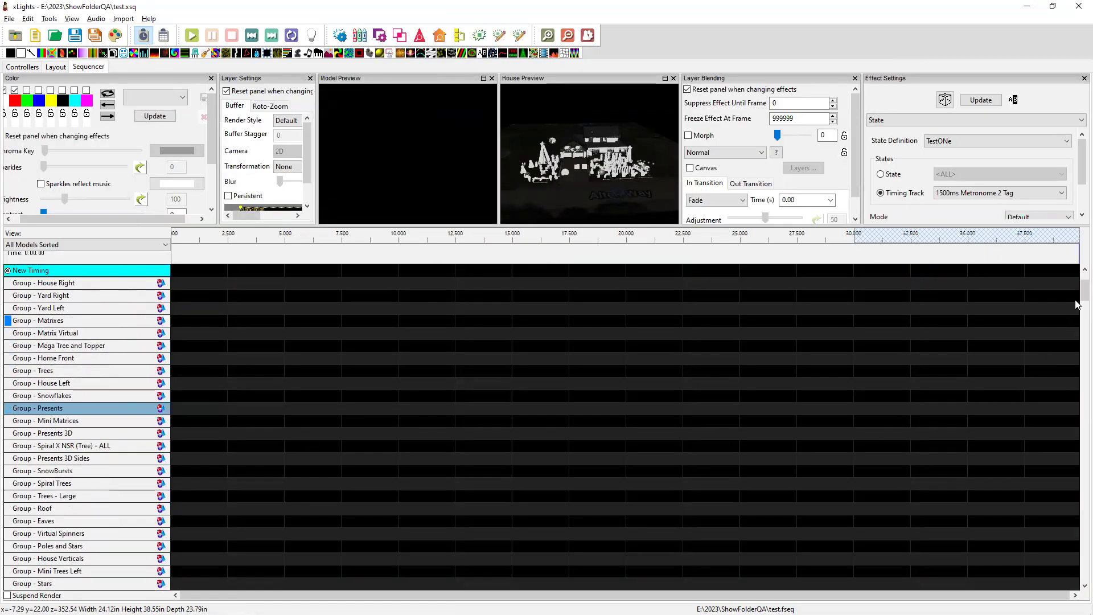
drag(1081, 291, 1076, 360)
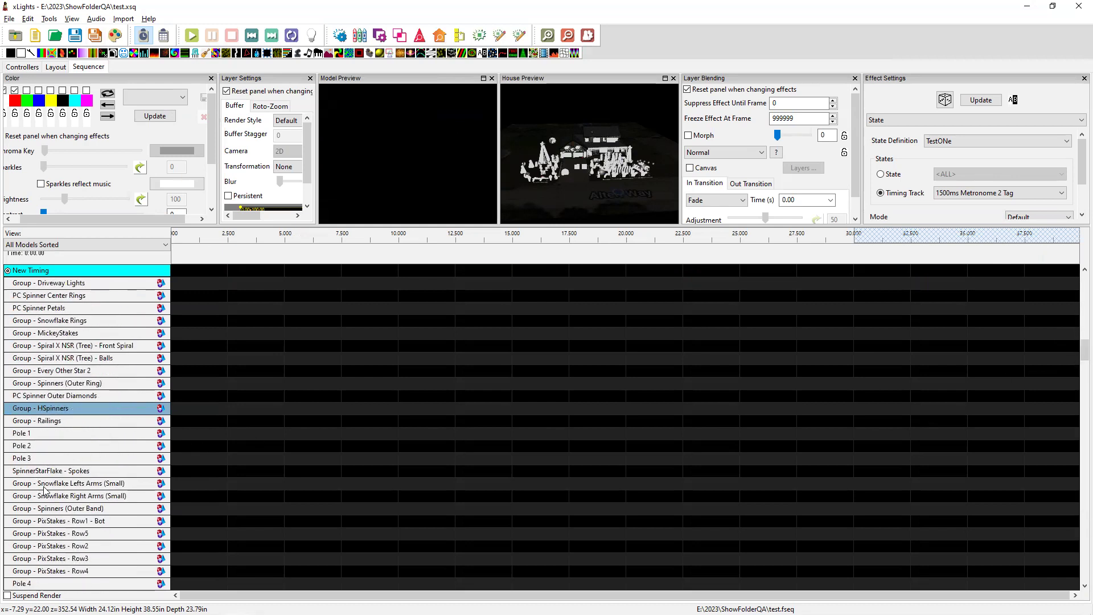
click(44, 397)
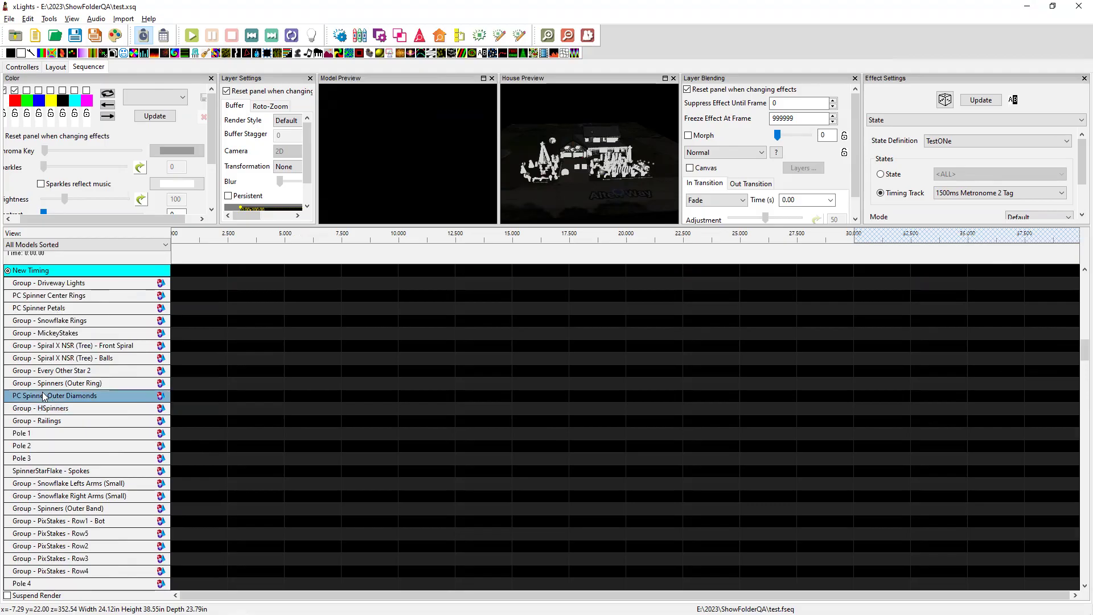
double_click(44, 396)
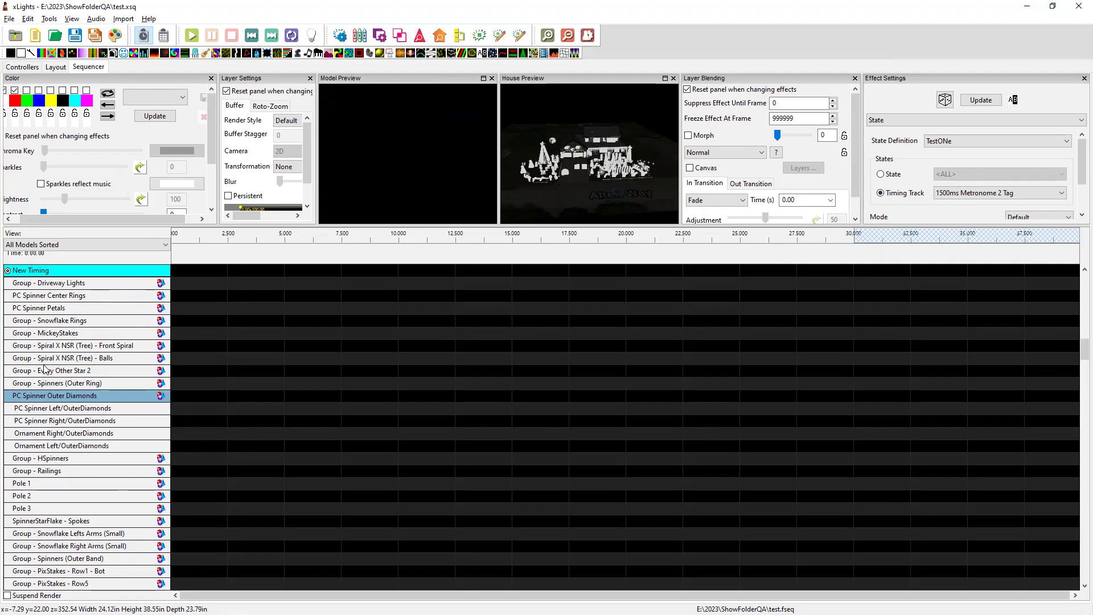
Scroll down the Sequencer model list and select Ornament Left.
scroll(55, 321, up, 1)
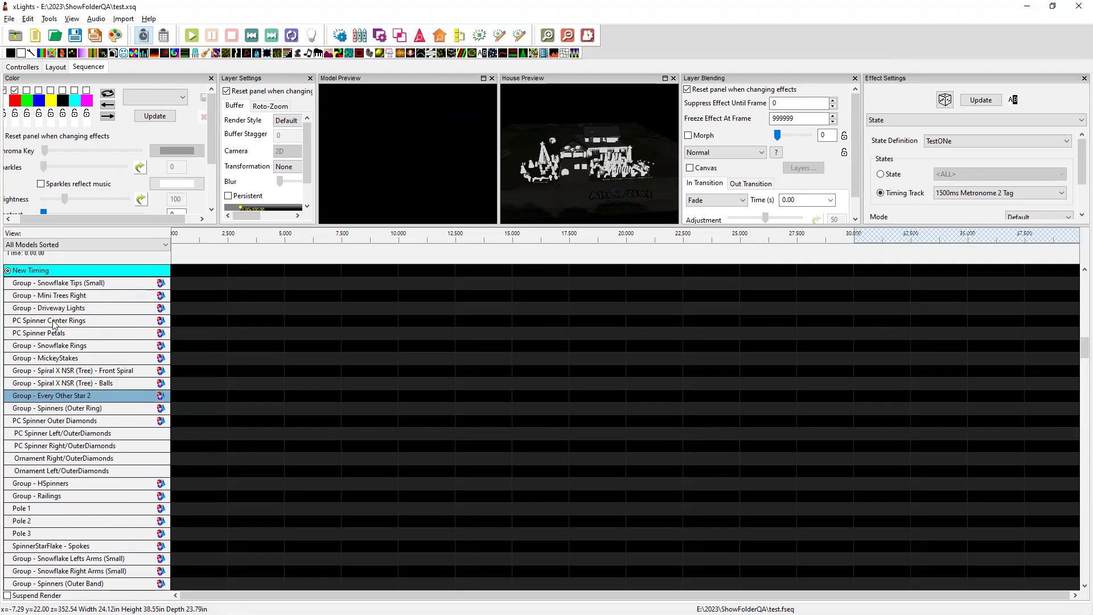
scroll(59, 333, down, 7)
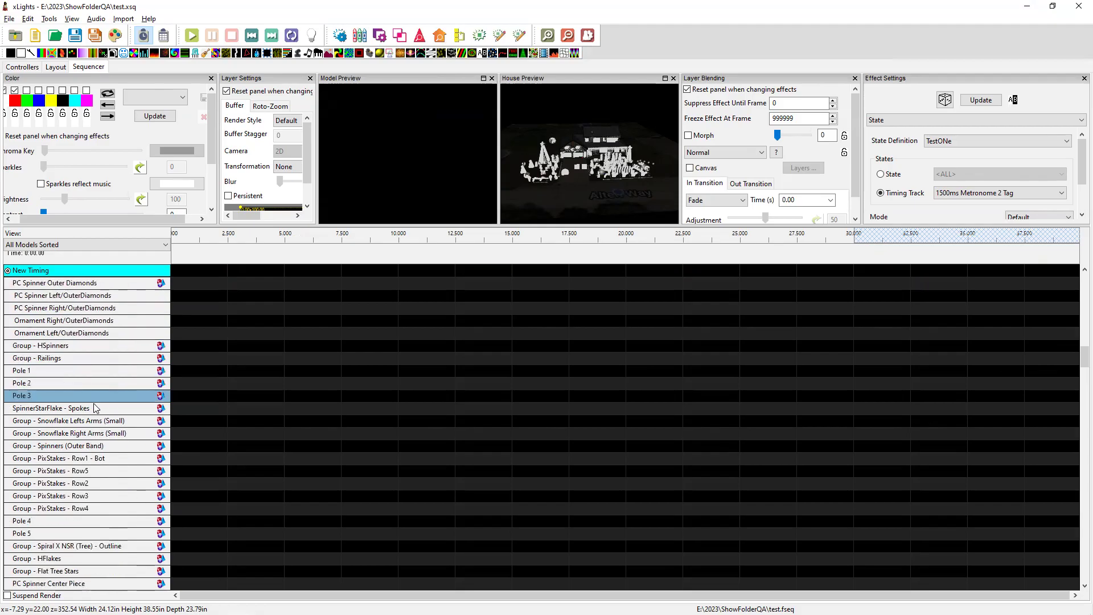
scroll(67, 433, down, 5)
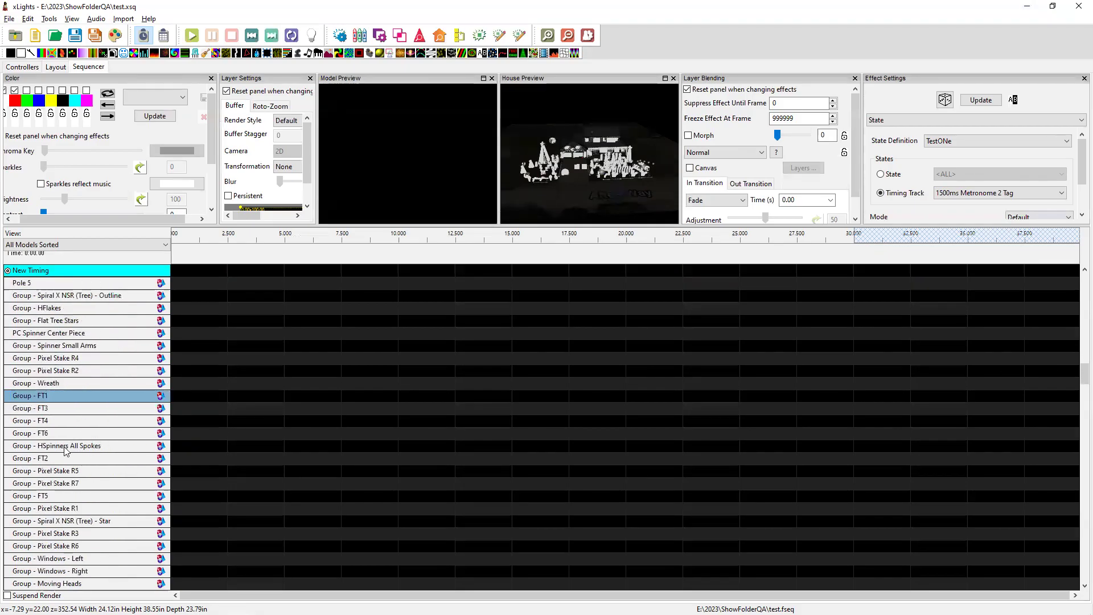
scroll(65, 448, down, 8)
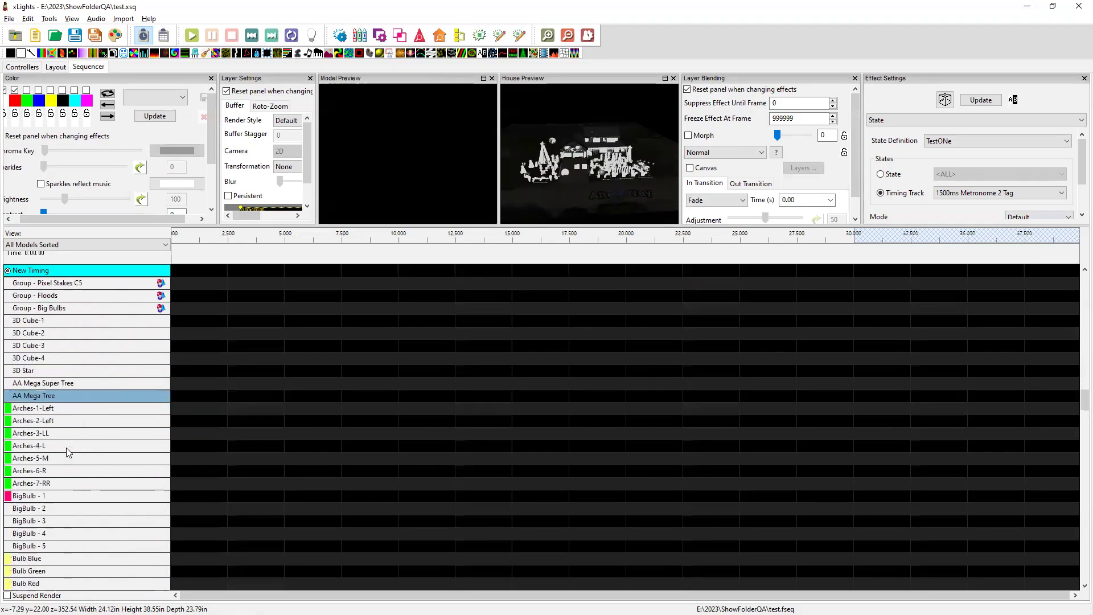
scroll(67, 451, down, 3)
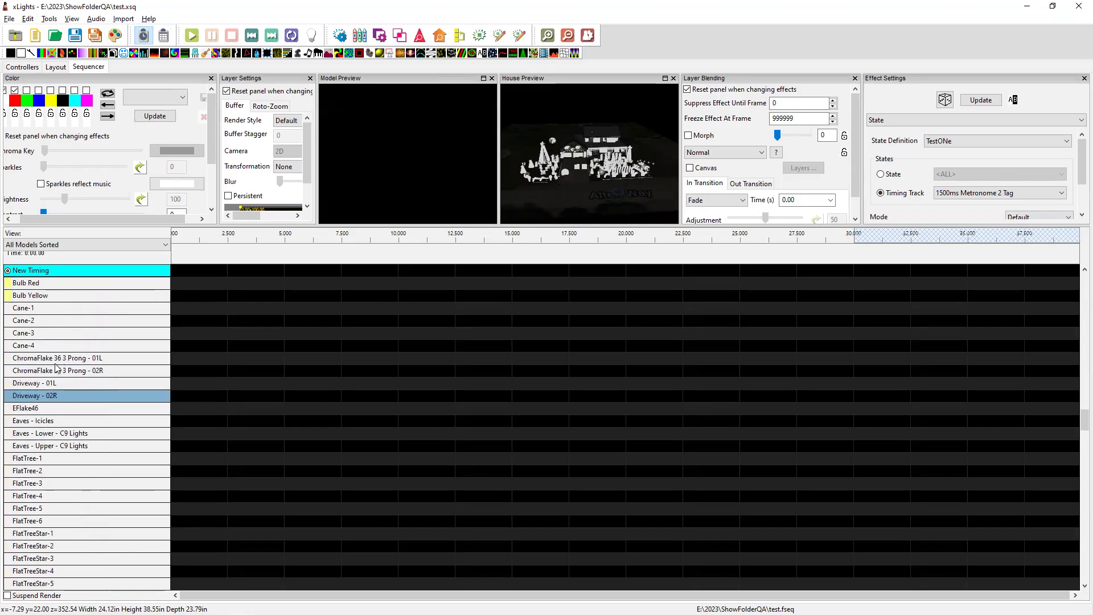
scroll(57, 455, down, 8)
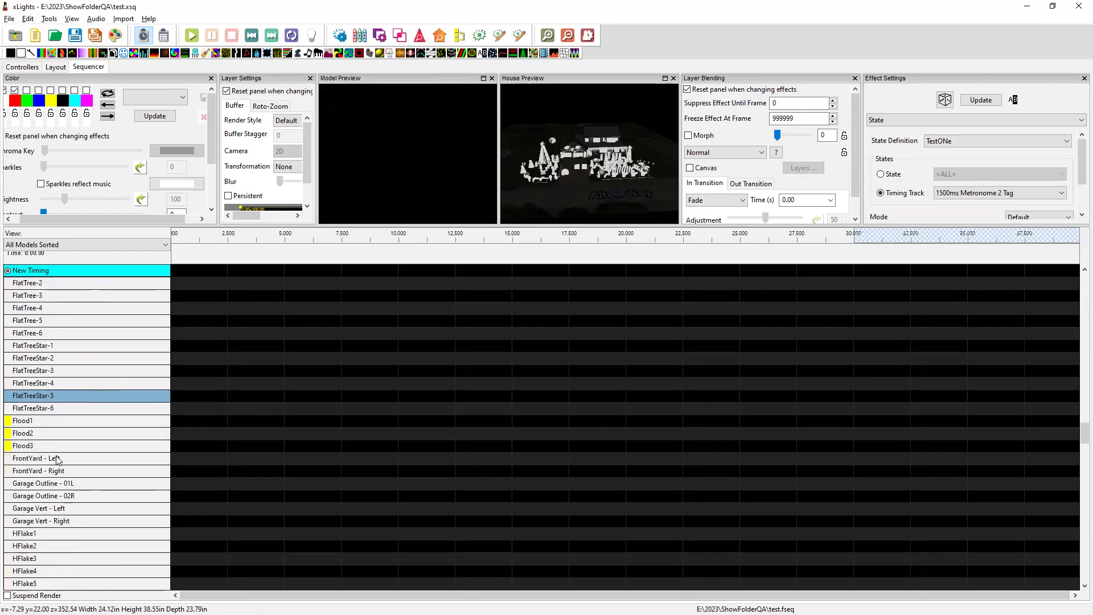
scroll(57, 459, down, 15)
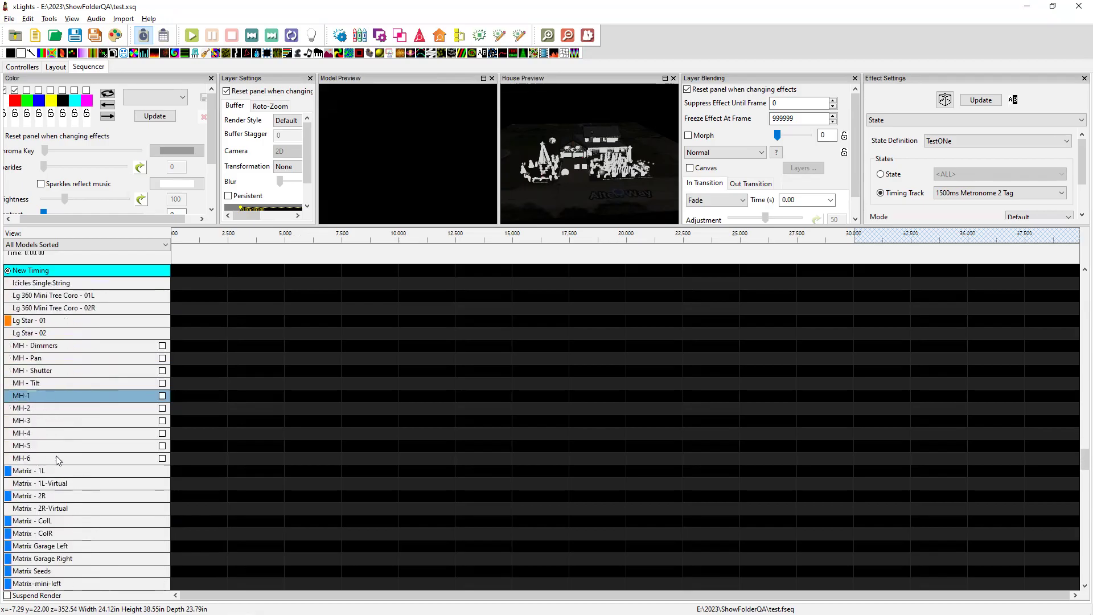
scroll(57, 459, down, 8)
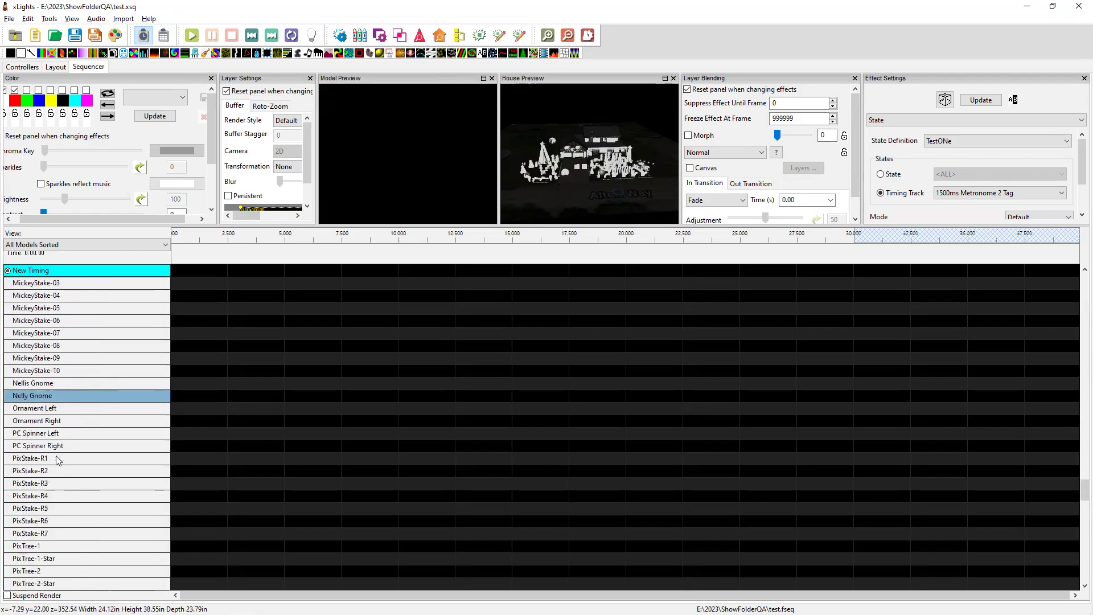
click(46, 409)
Place On effects on Ornament Left plus Arms, Center Flake, Fireworks, Outer Ring, Petals and Ring 1 Inner.
double_click(46, 409)
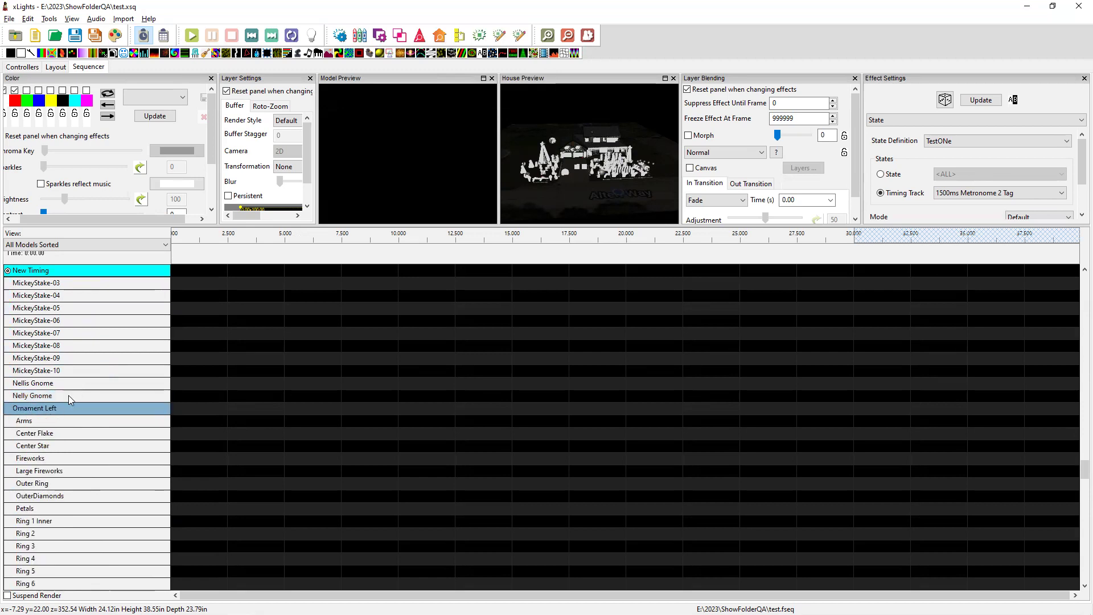
scroll(48, 373, down, 1)
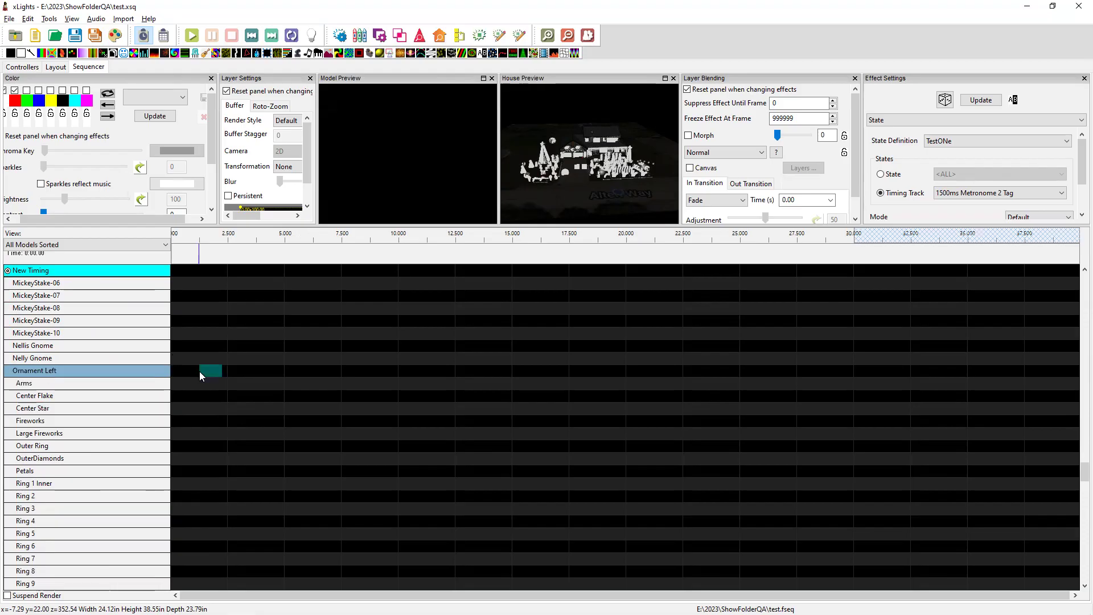
click(200, 371)
click(248, 380)
click(292, 393)
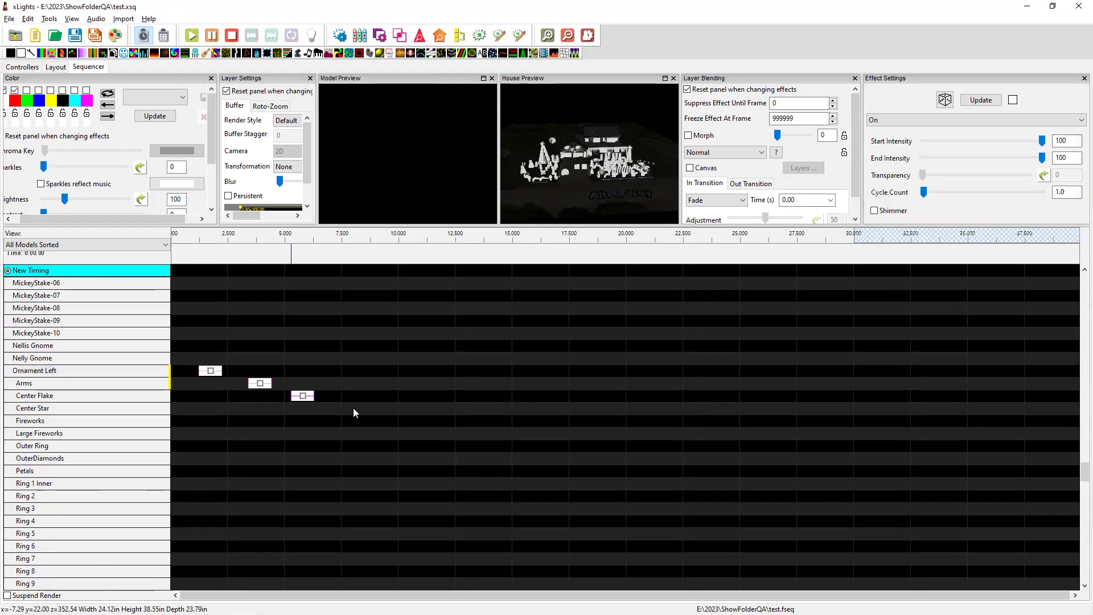
click(394, 421)
click(337, 446)
click(300, 471)
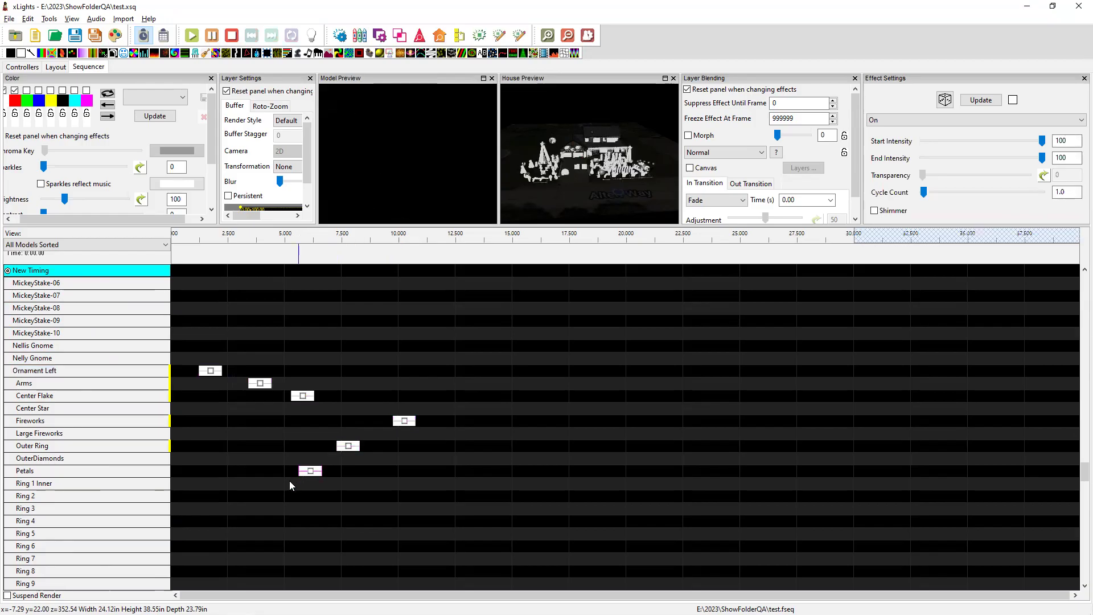
click(264, 484)
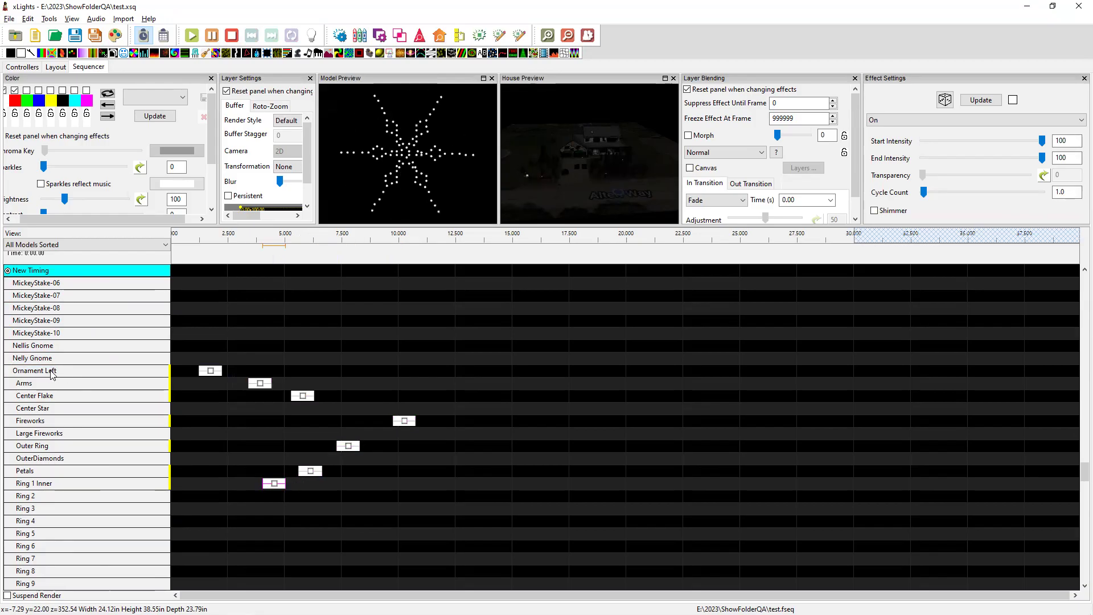
scroll(65, 513, down, 2)
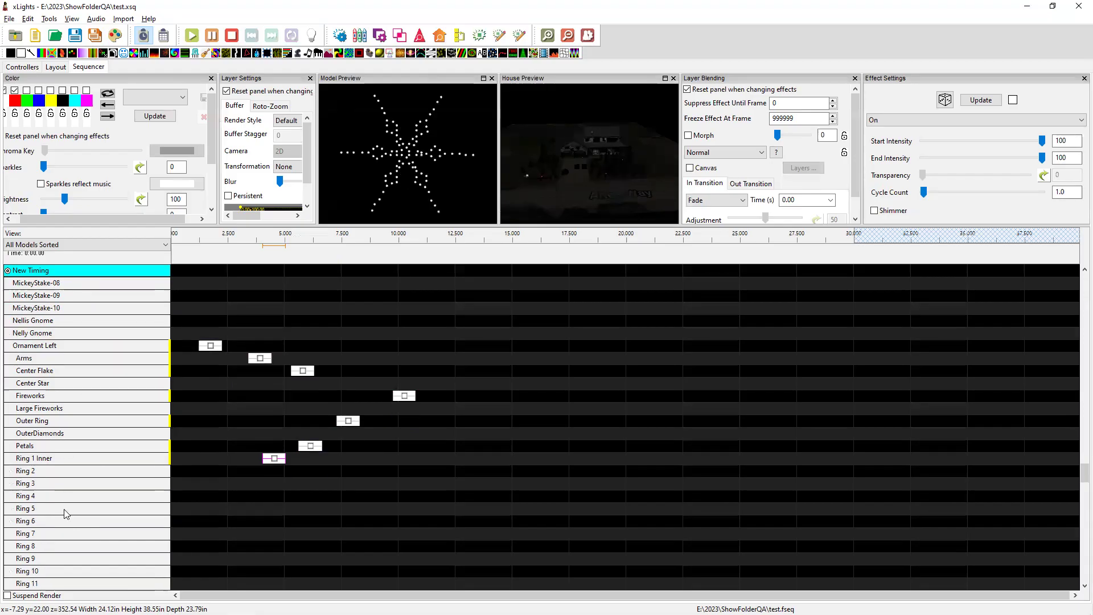
scroll(65, 514, up, 2)
click(86, 370)
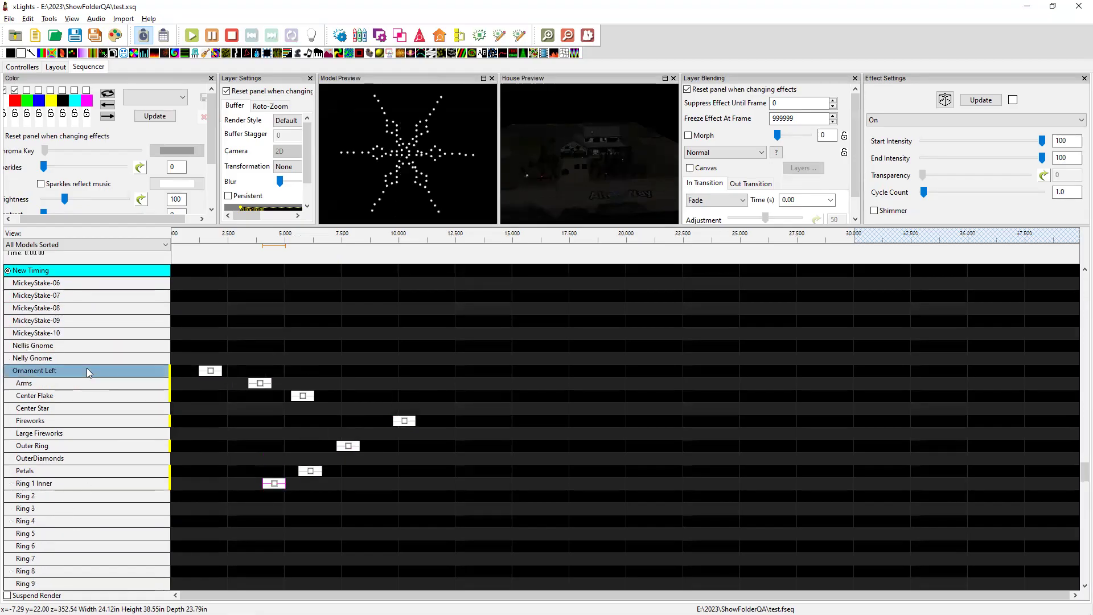
Use Model > Copy Effects on Ornament Left, then Model > Copy Effects incl SubModels.
right_click(86, 370)
mouse_move(137, 508)
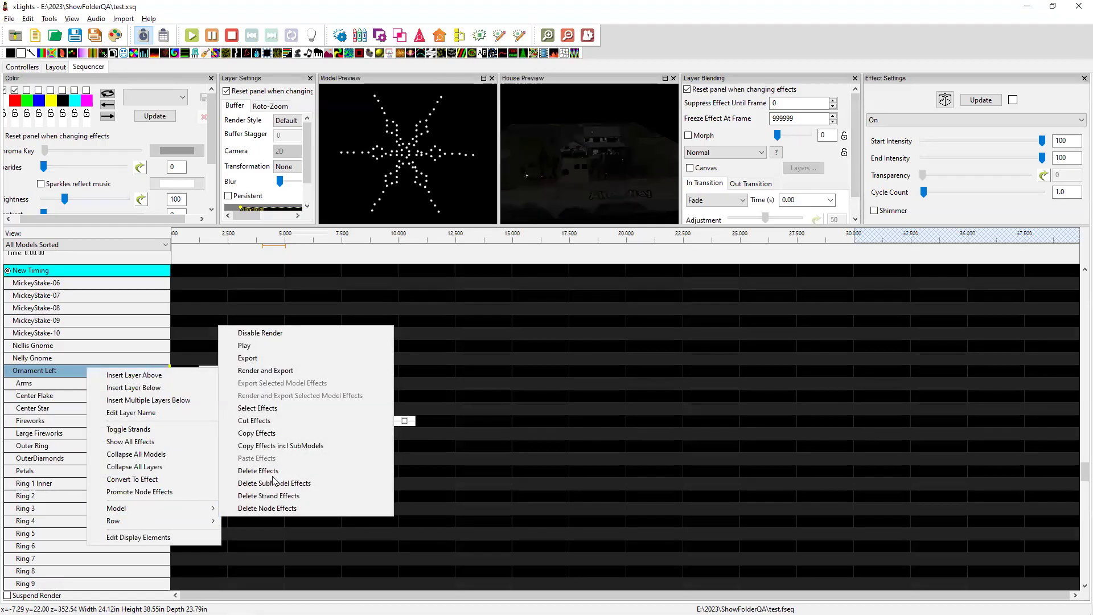
click(271, 434)
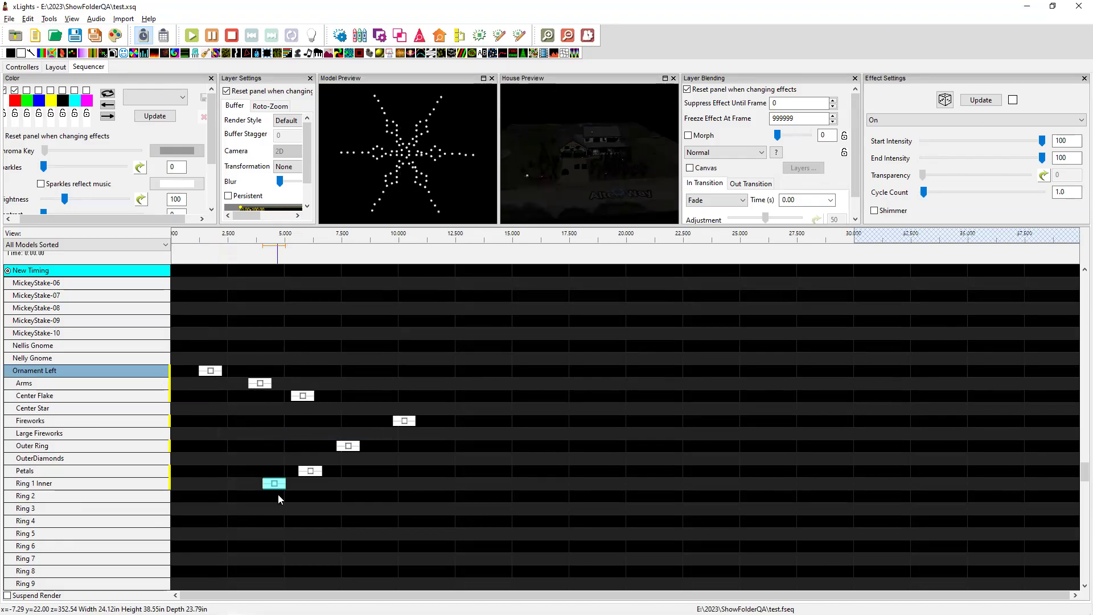
right_click(70, 369)
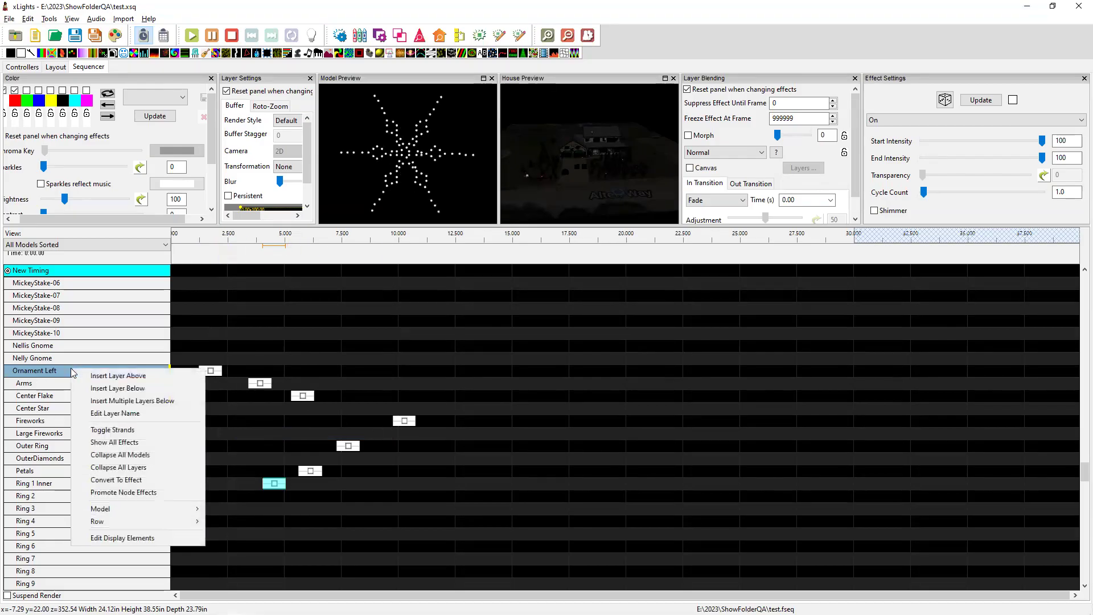
mouse_move(140, 508)
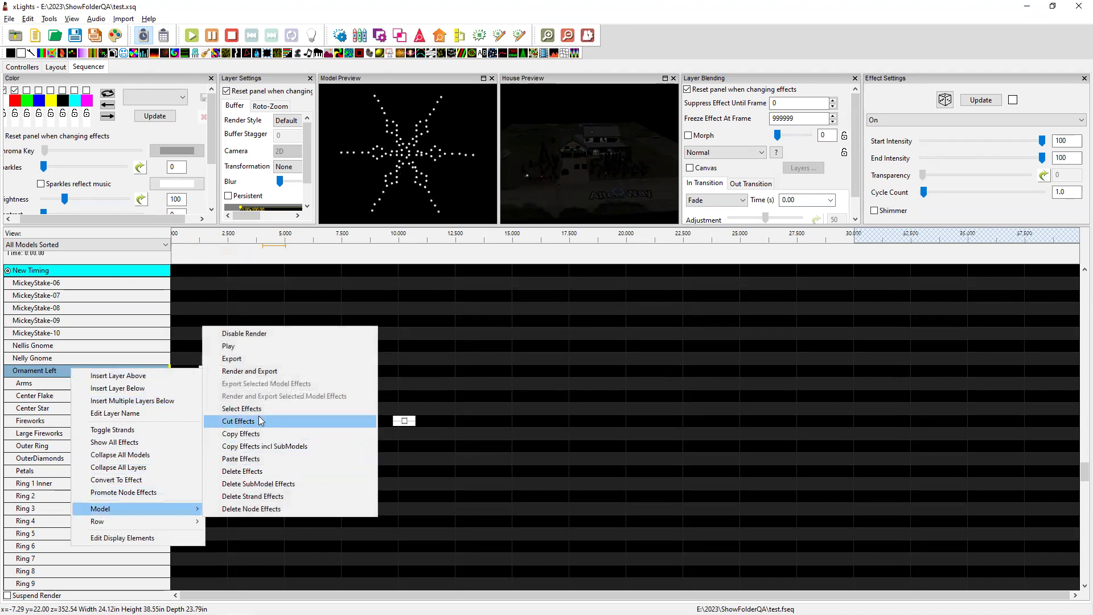
click(263, 447)
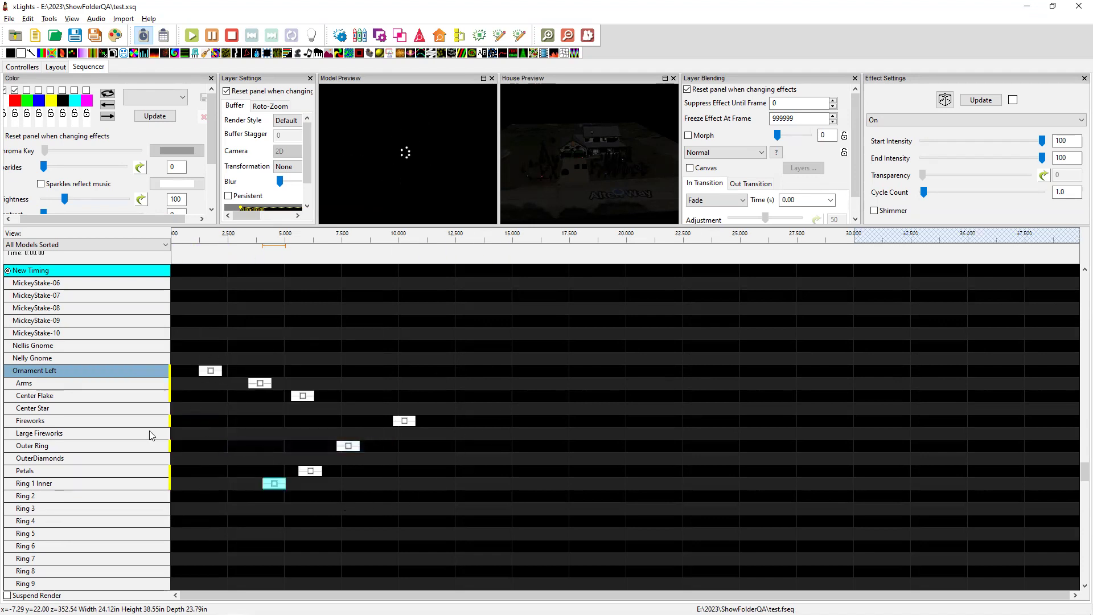
Expand Ornament Right to show its submodels.
scroll(80, 495, down, 6)
scroll(80, 495, down, 2)
scroll(80, 495, down, 2)
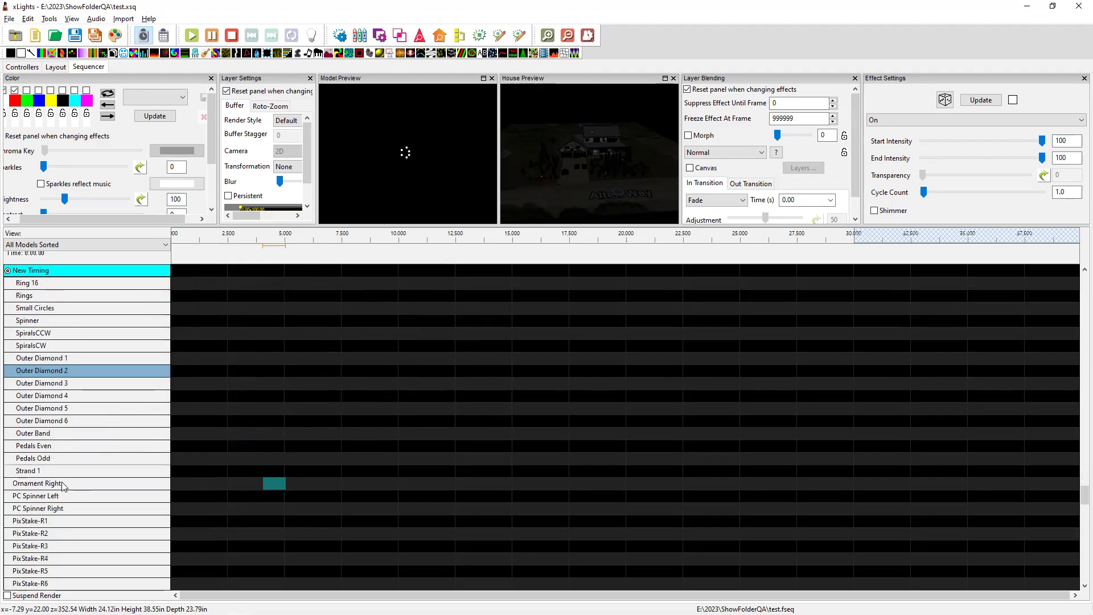
click(62, 482)
double_click(61, 483)
scroll(62, 483, down, 3)
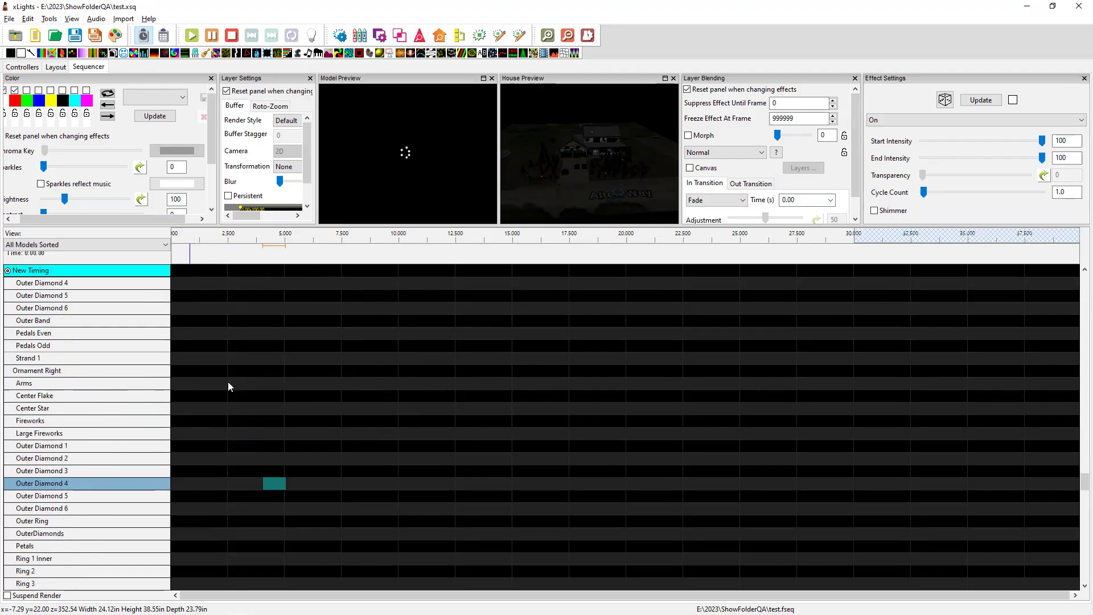
Paste the copied effects onto Ornament Right and compare both ornaments' submodel rows.
click(60, 370)
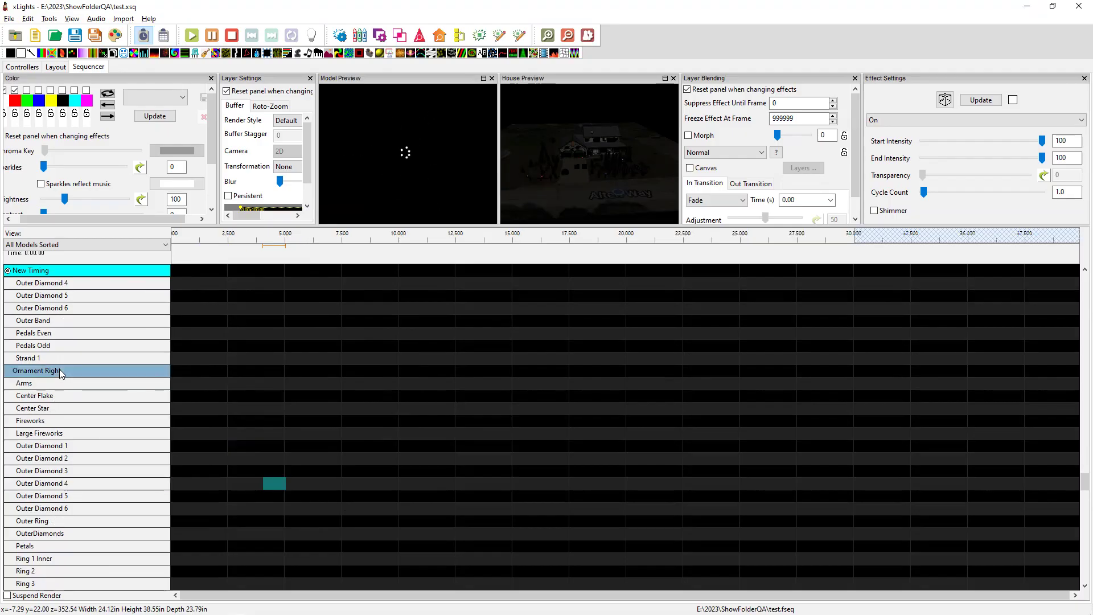
right_click(60, 371)
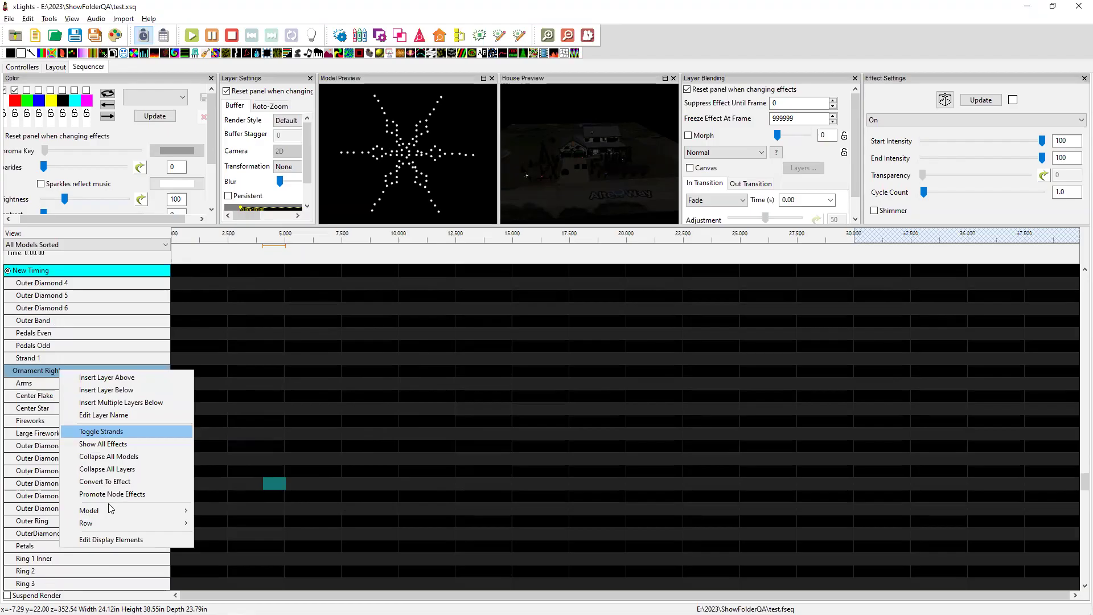
mouse_move(111, 512)
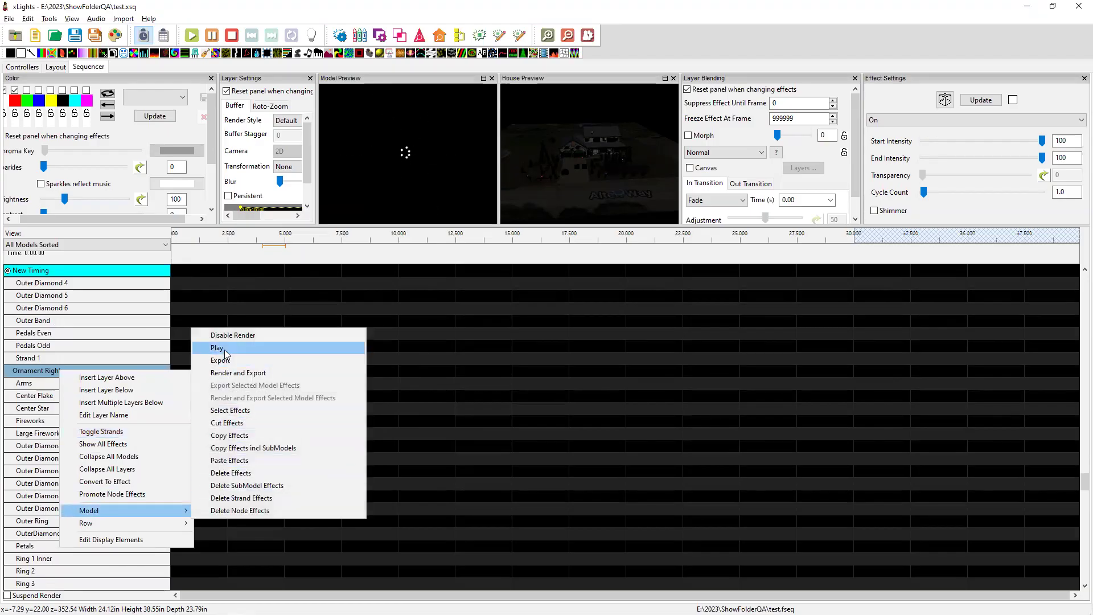
click(244, 460)
scroll(377, 409, down, 8)
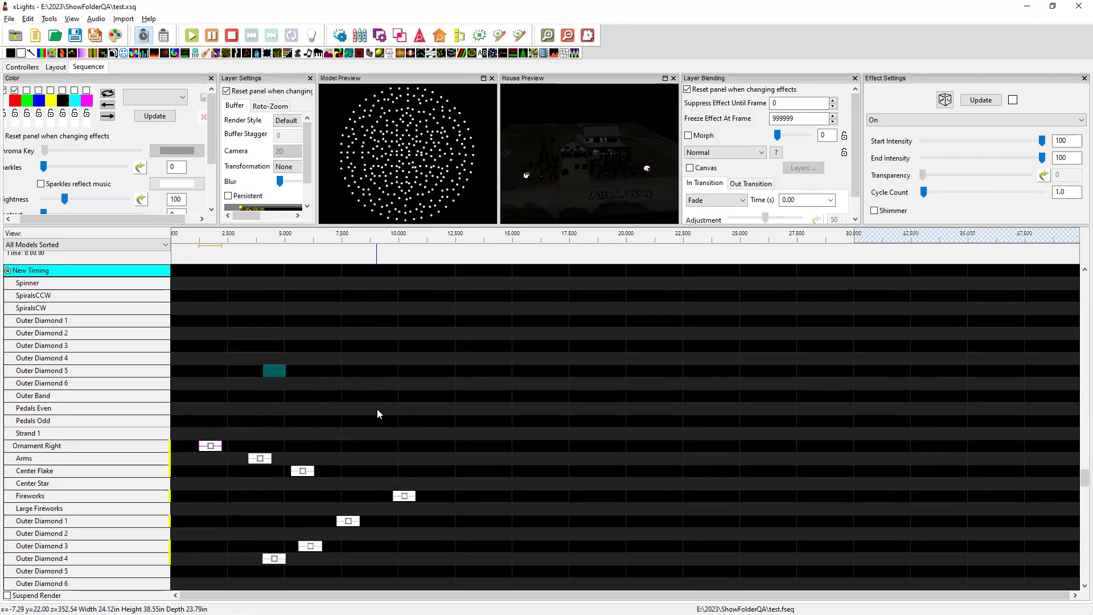
scroll(377, 409, up, 5)
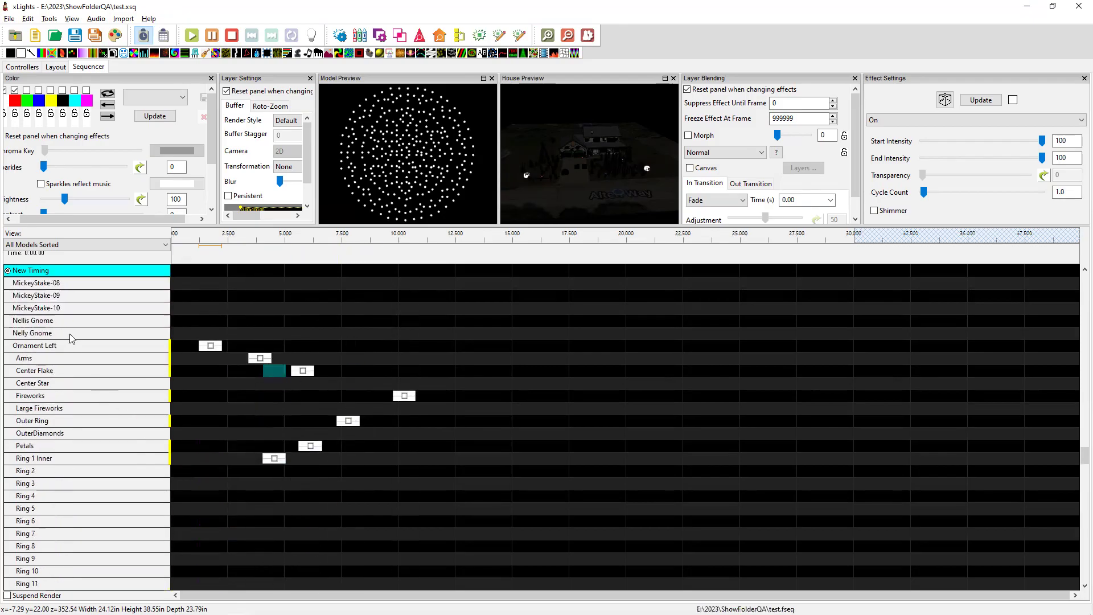
scroll(66, 410, down, 4)
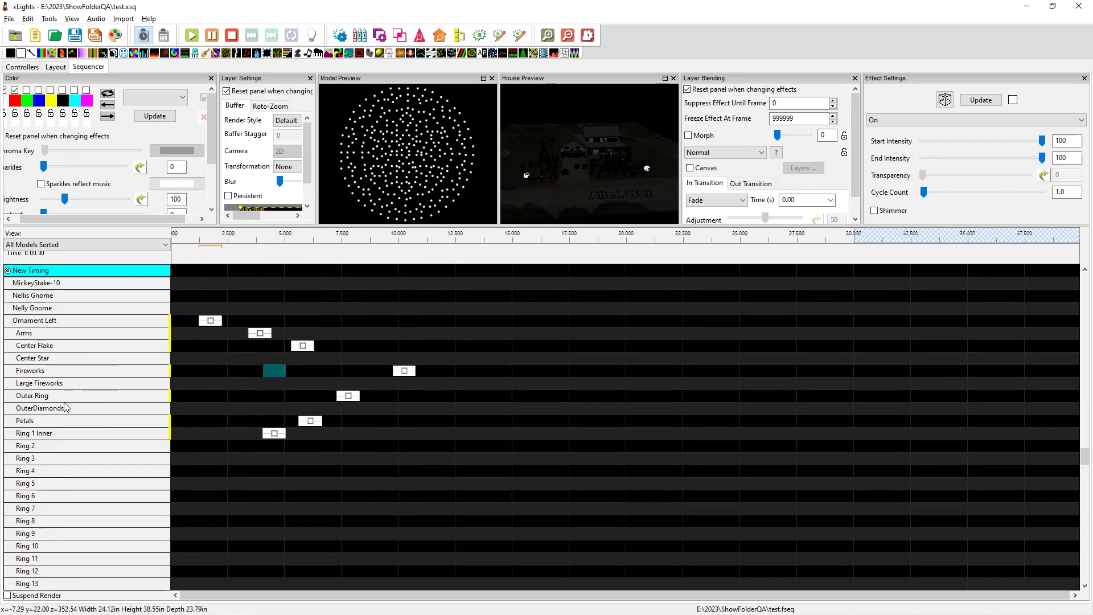
scroll(66, 410, down, 3)
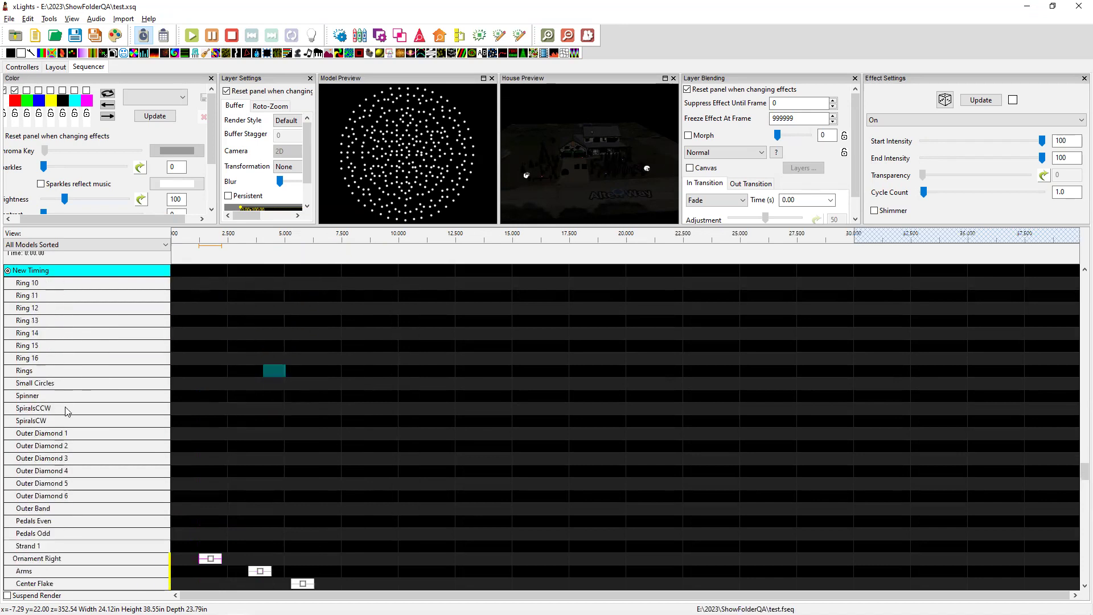
scroll(66, 410, down, 2)
scroll(335, 405, up, 2)
key(alt+Tab)
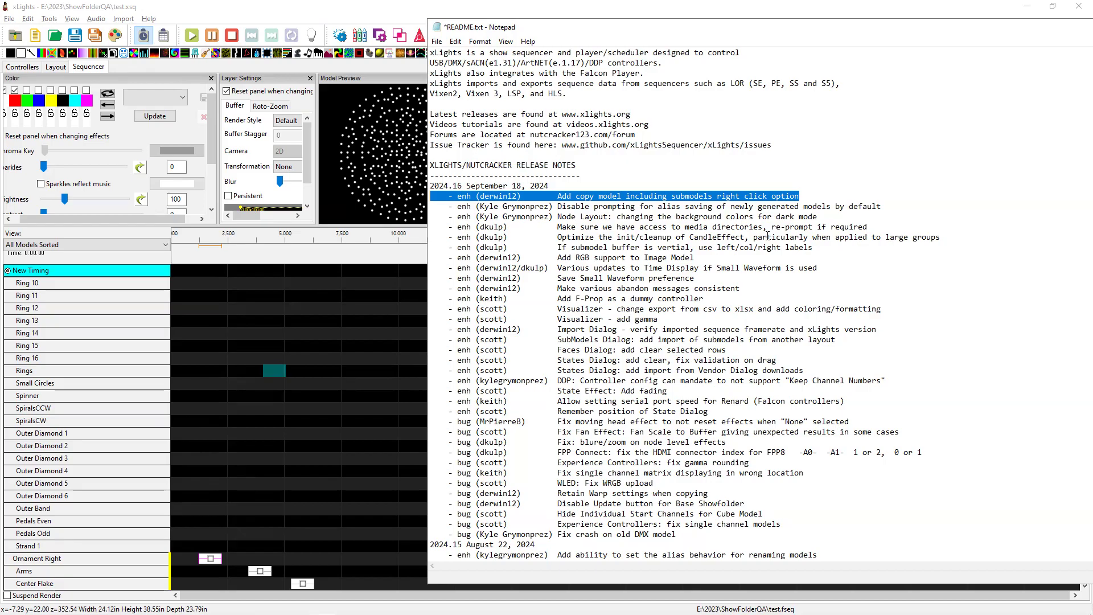
Open the xLights GitHub issue tracker via Help > Issue Tracker, browse it, then return to Notepad.
click(386, 20)
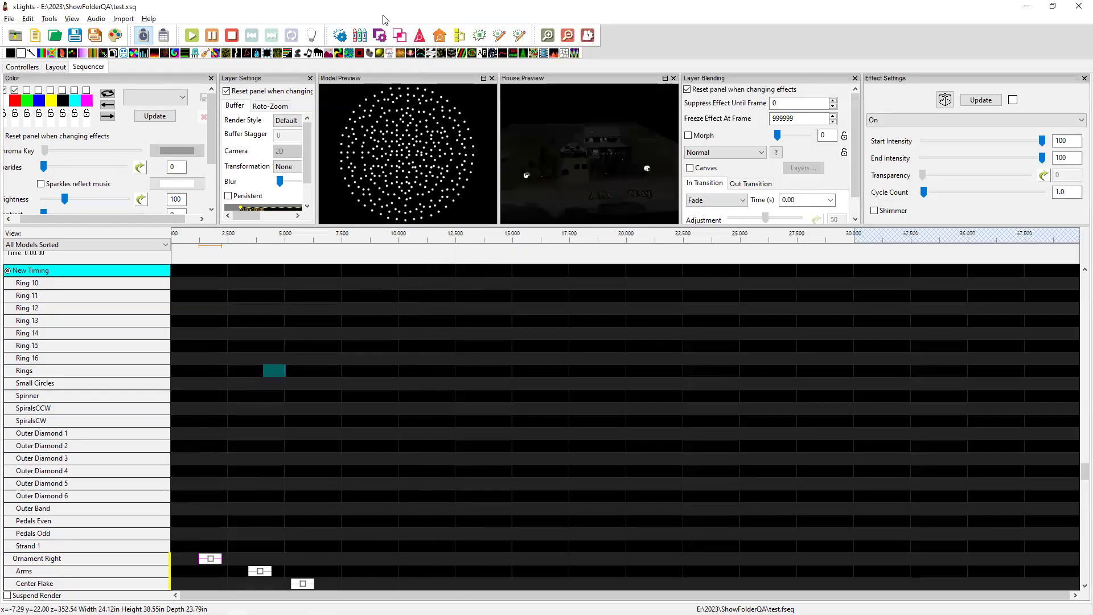
click(151, 20)
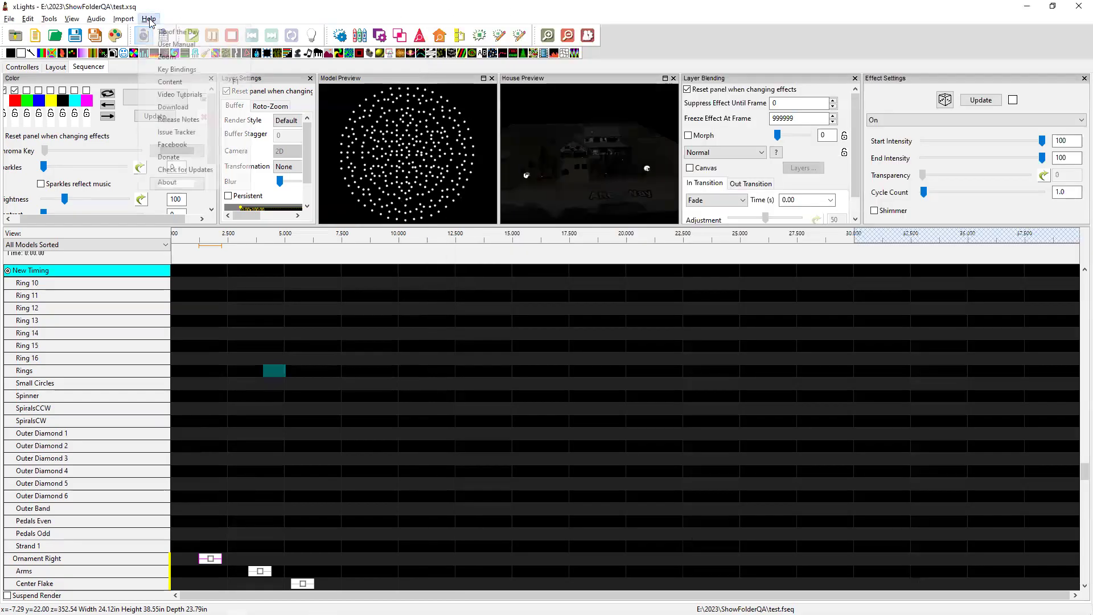
click(178, 133)
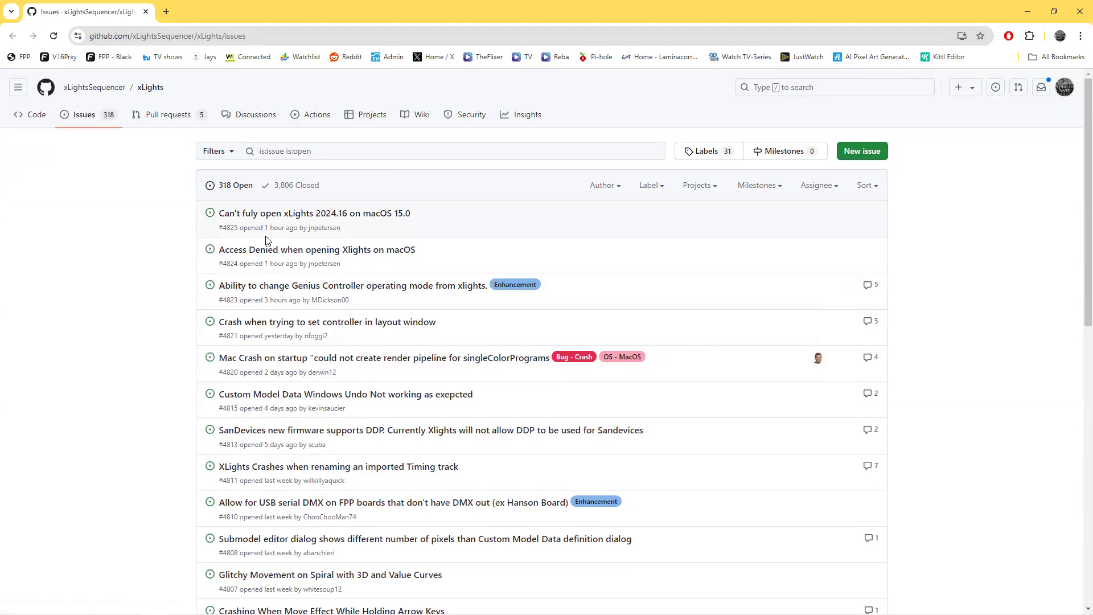
mouse_move(319, 216)
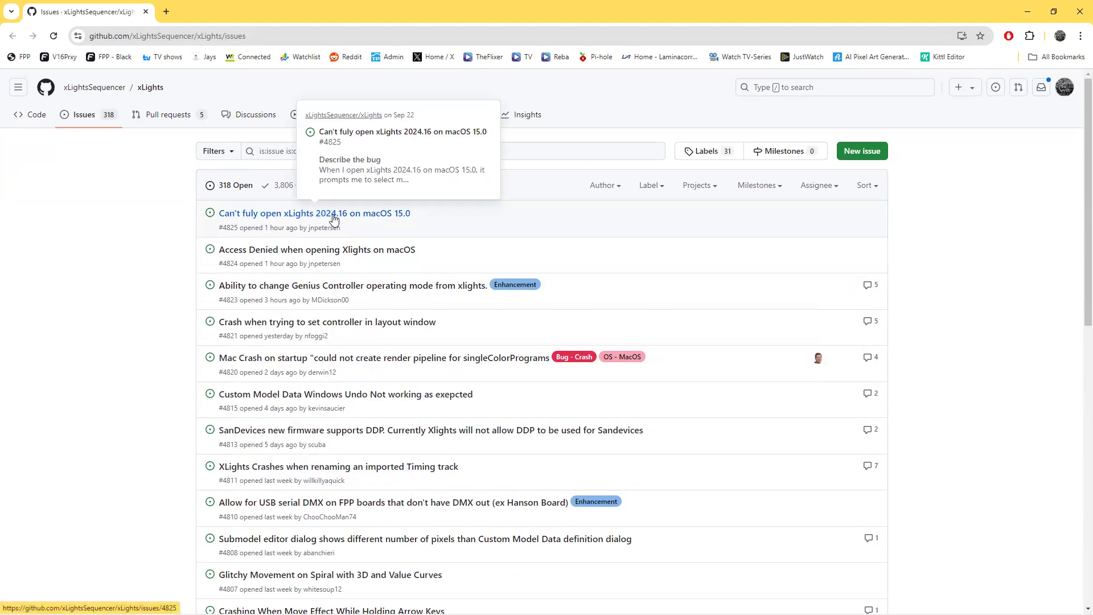
mouse_move(339, 253)
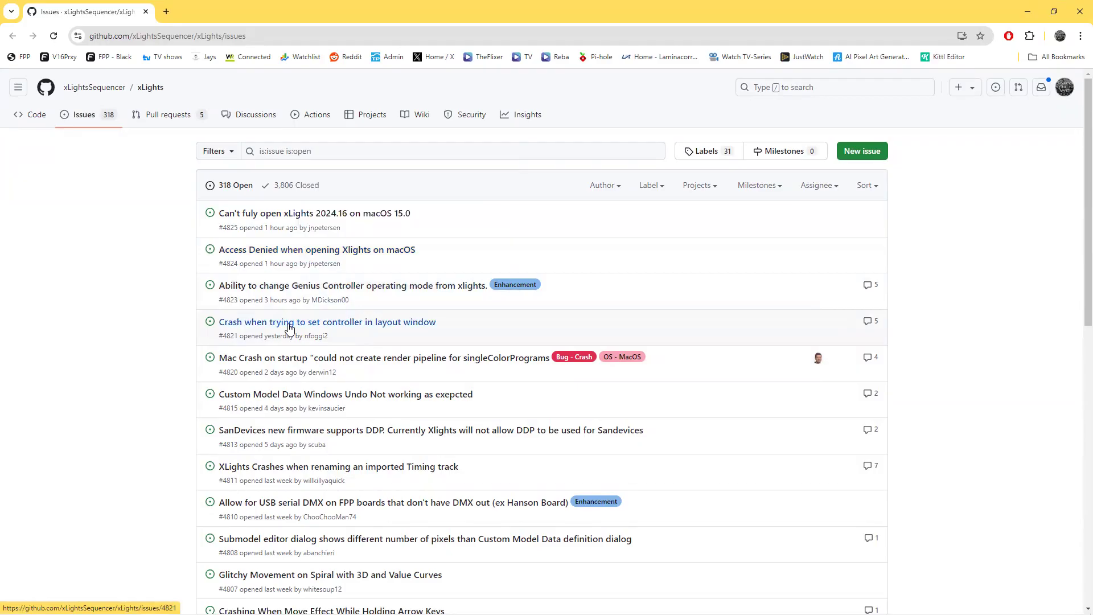
mouse_move(289, 328)
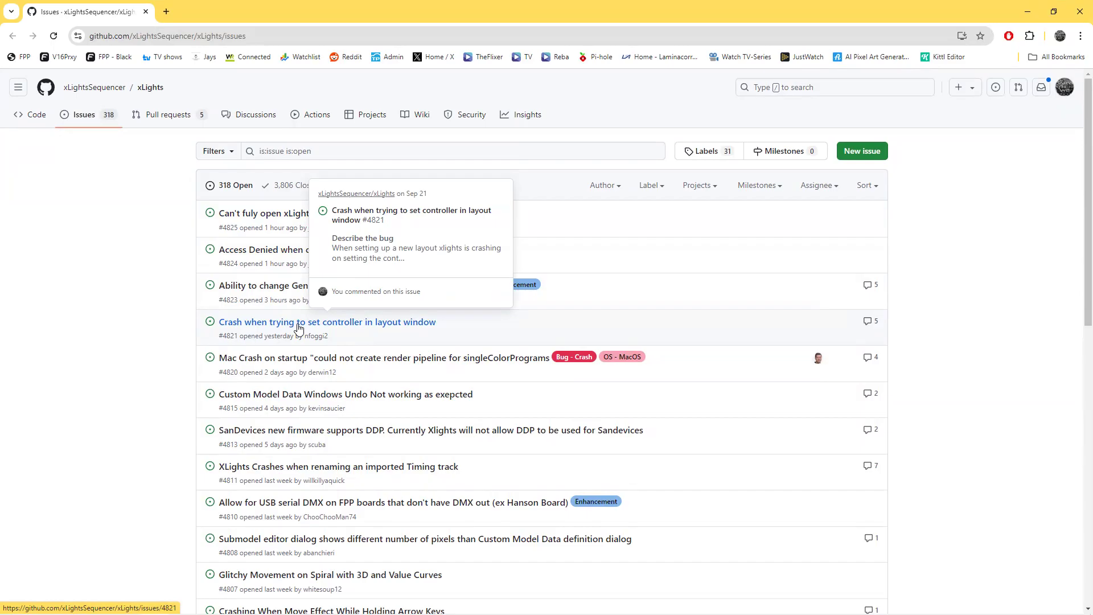
mouse_move(290, 367)
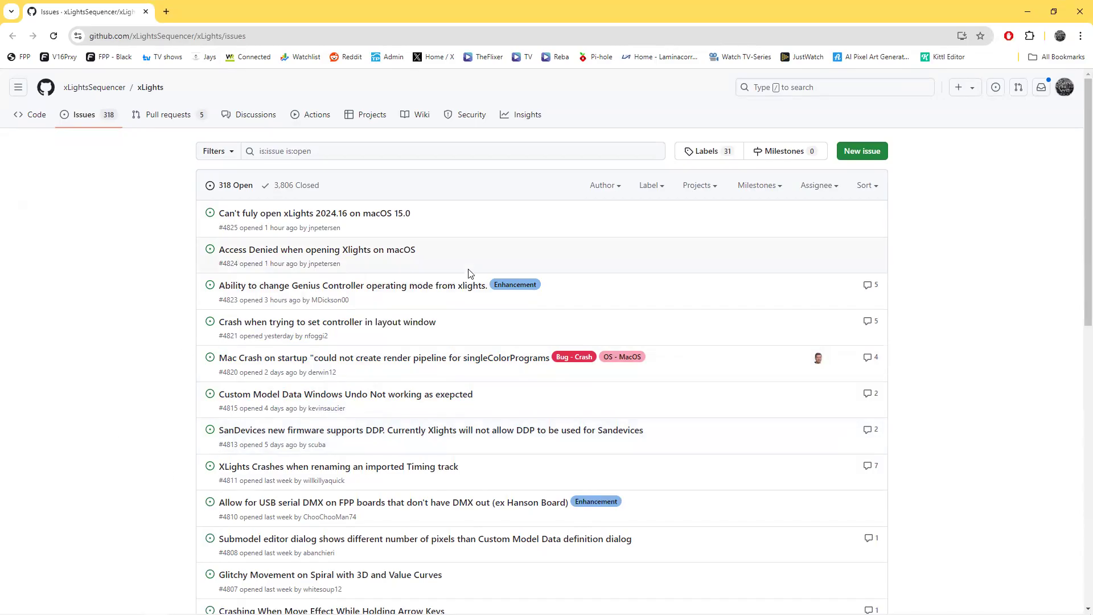
key(alt+Tab)
key(alt+Tab)
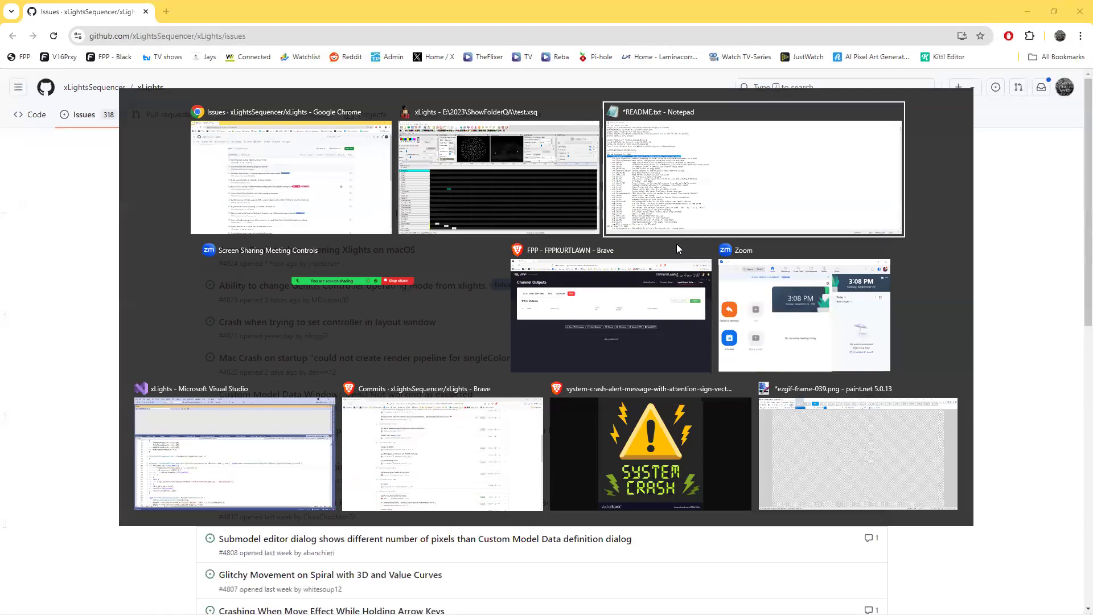